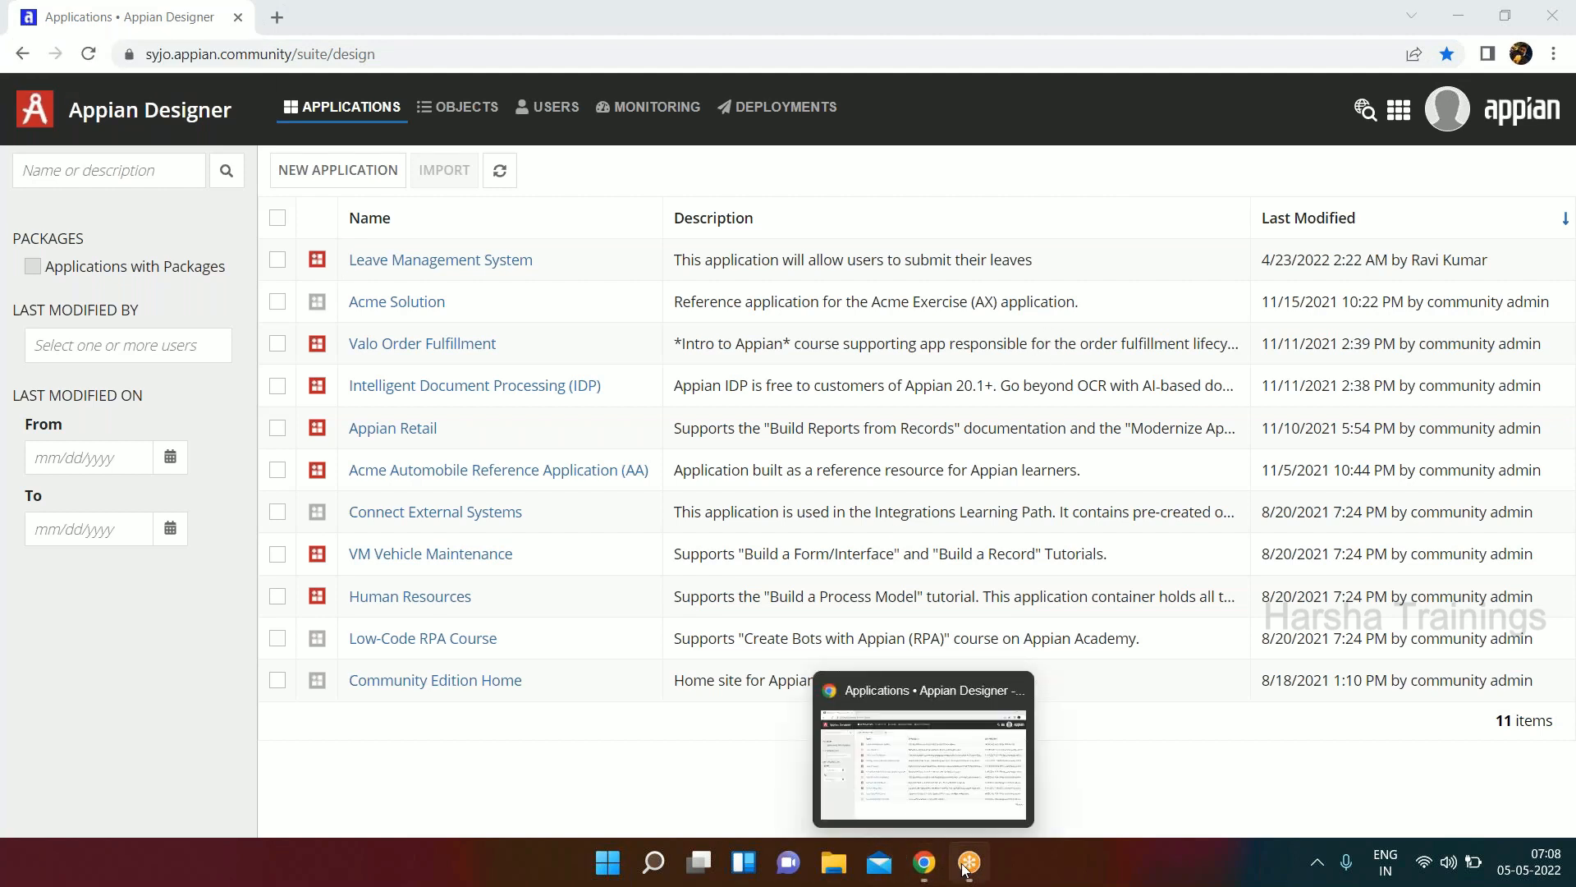
Open the Tempo site from the Appian Designer navigation and highlight the word tempo in its web address.
mouse_move(969, 862)
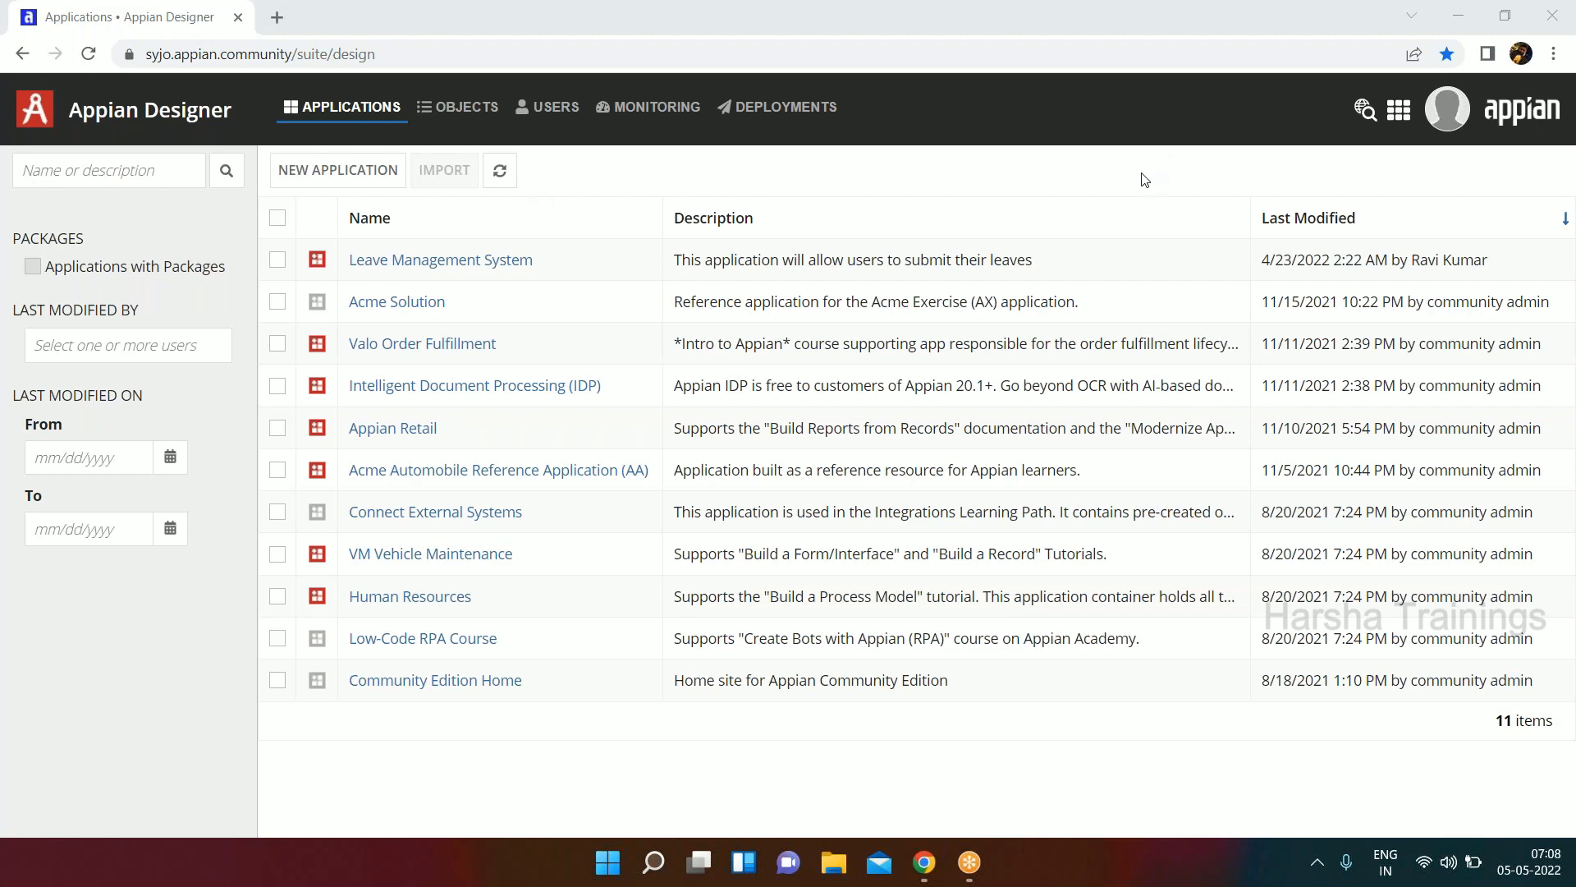
left_click(1400, 115)
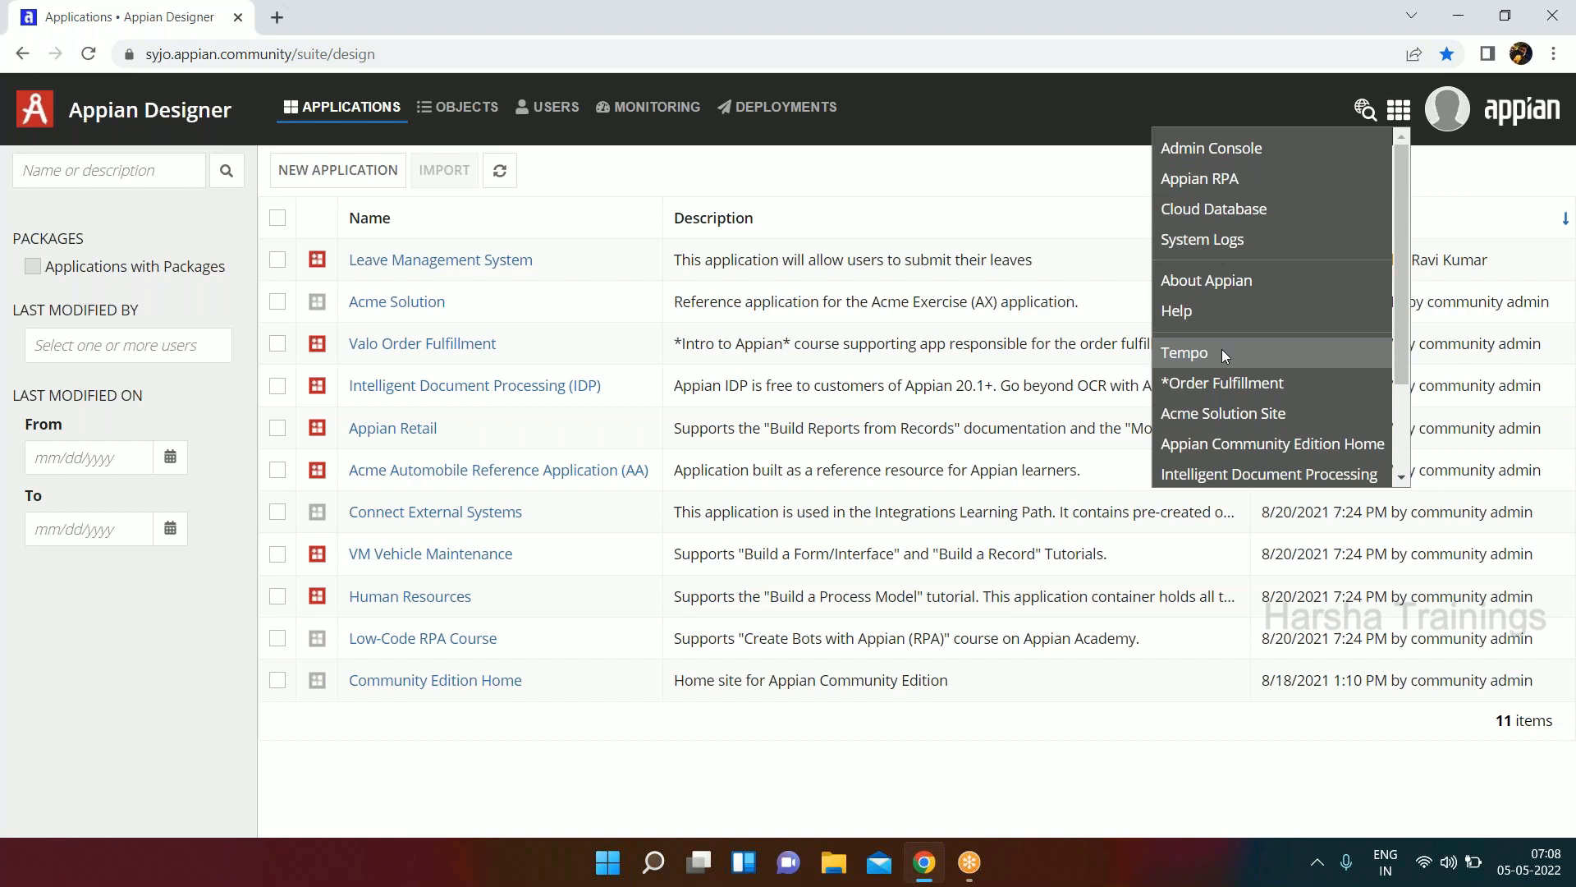
left_click(1222, 351)
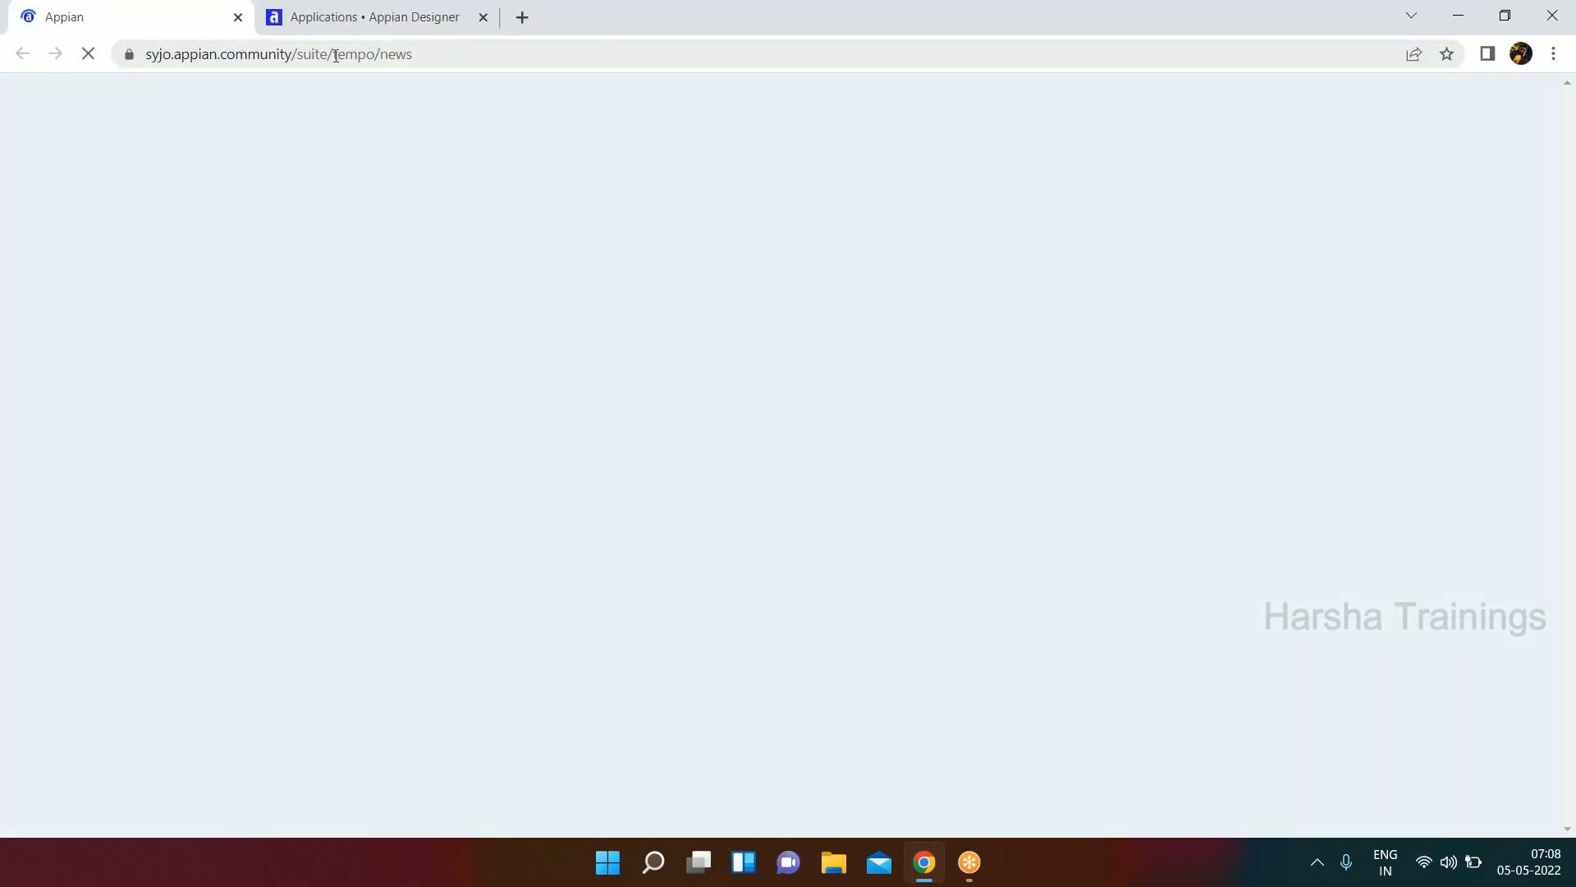
left_click(217, 56)
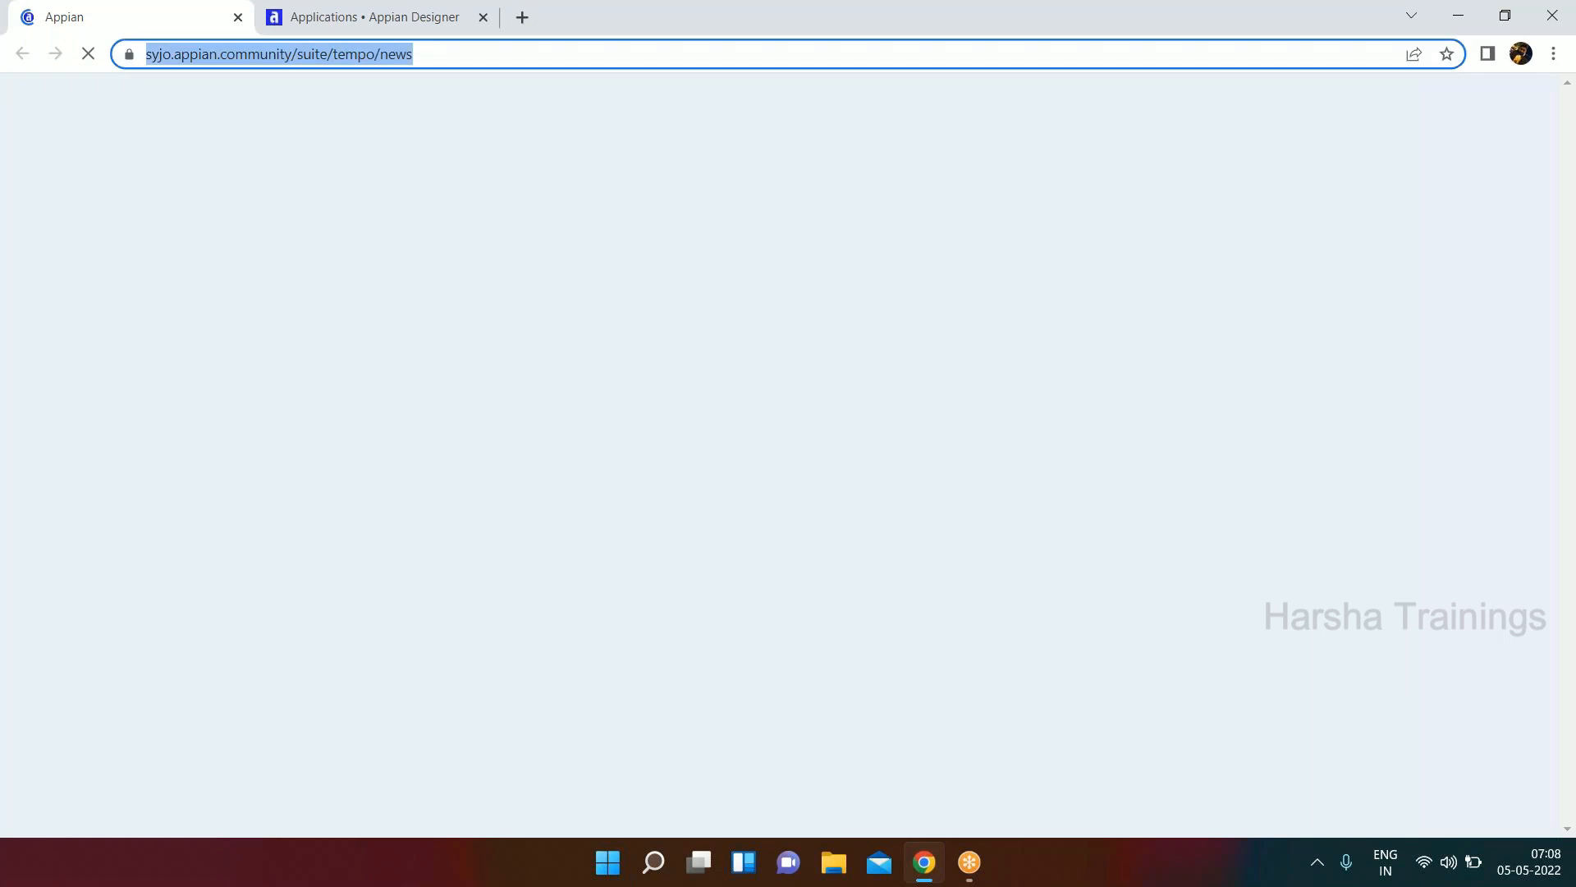
left_click(218, 57)
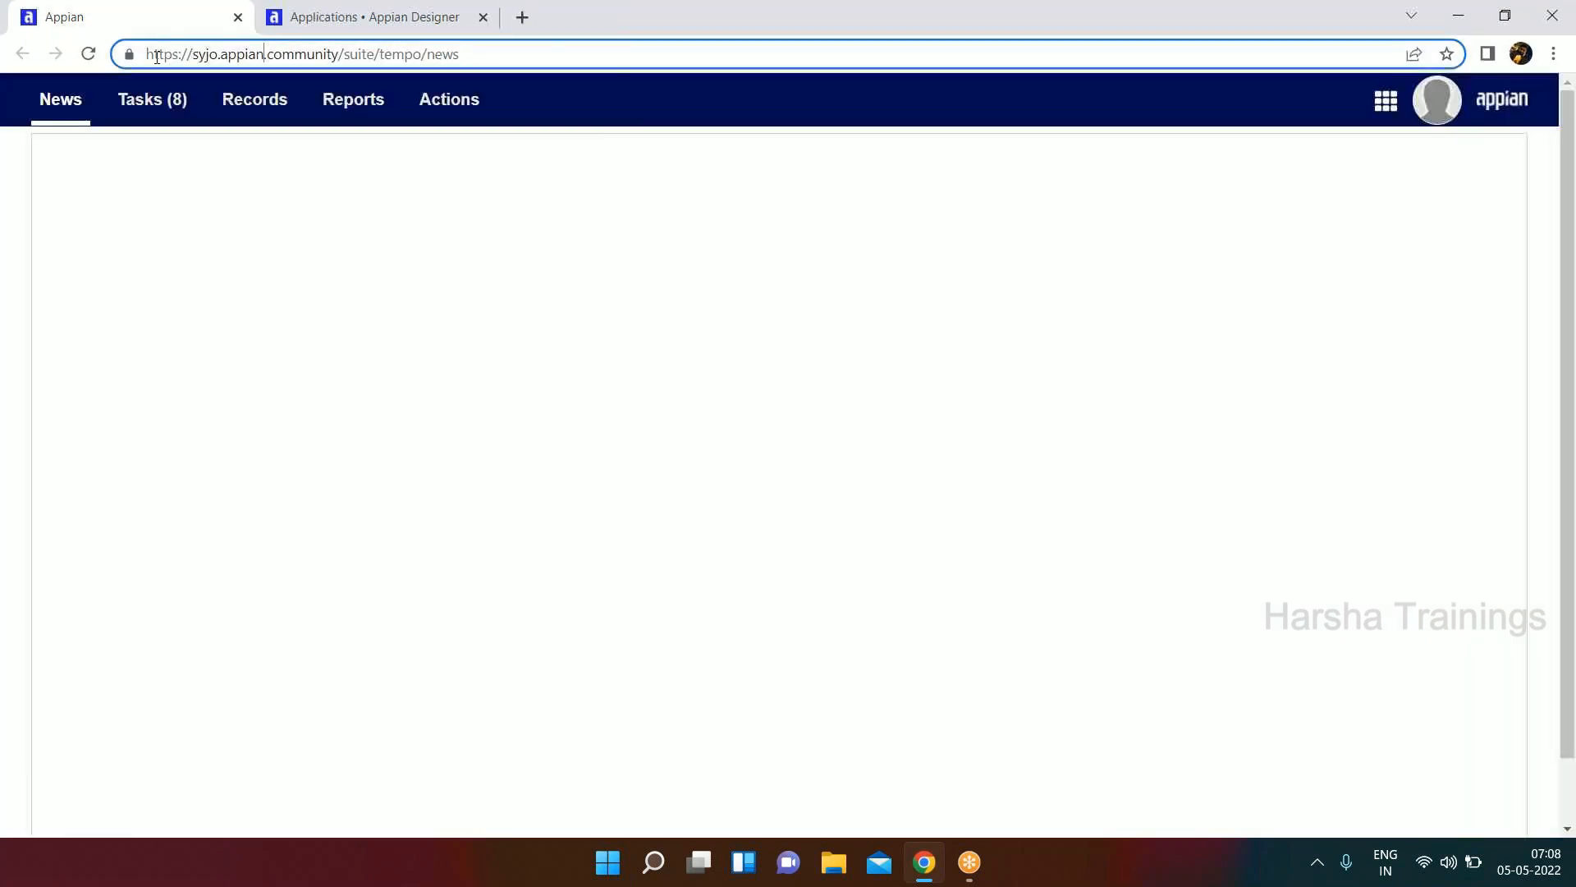
left_click_drag(149, 56, 376, 51)
double_click(401, 55)
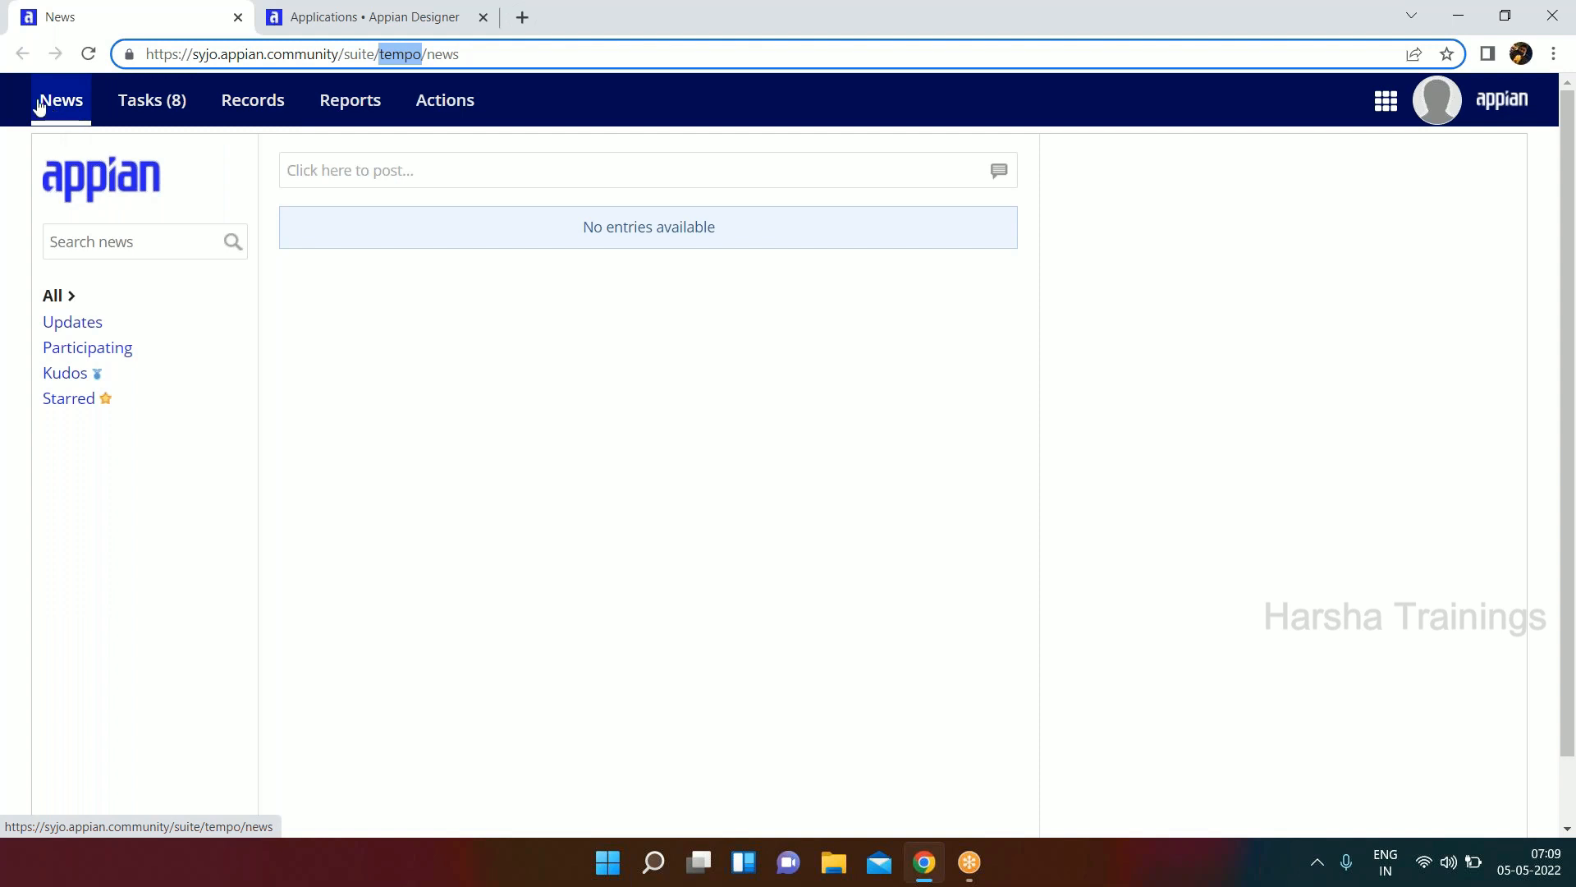
View the tasks assigned to the current account in Tempo, followed by the list of record types.
left_click(155, 116)
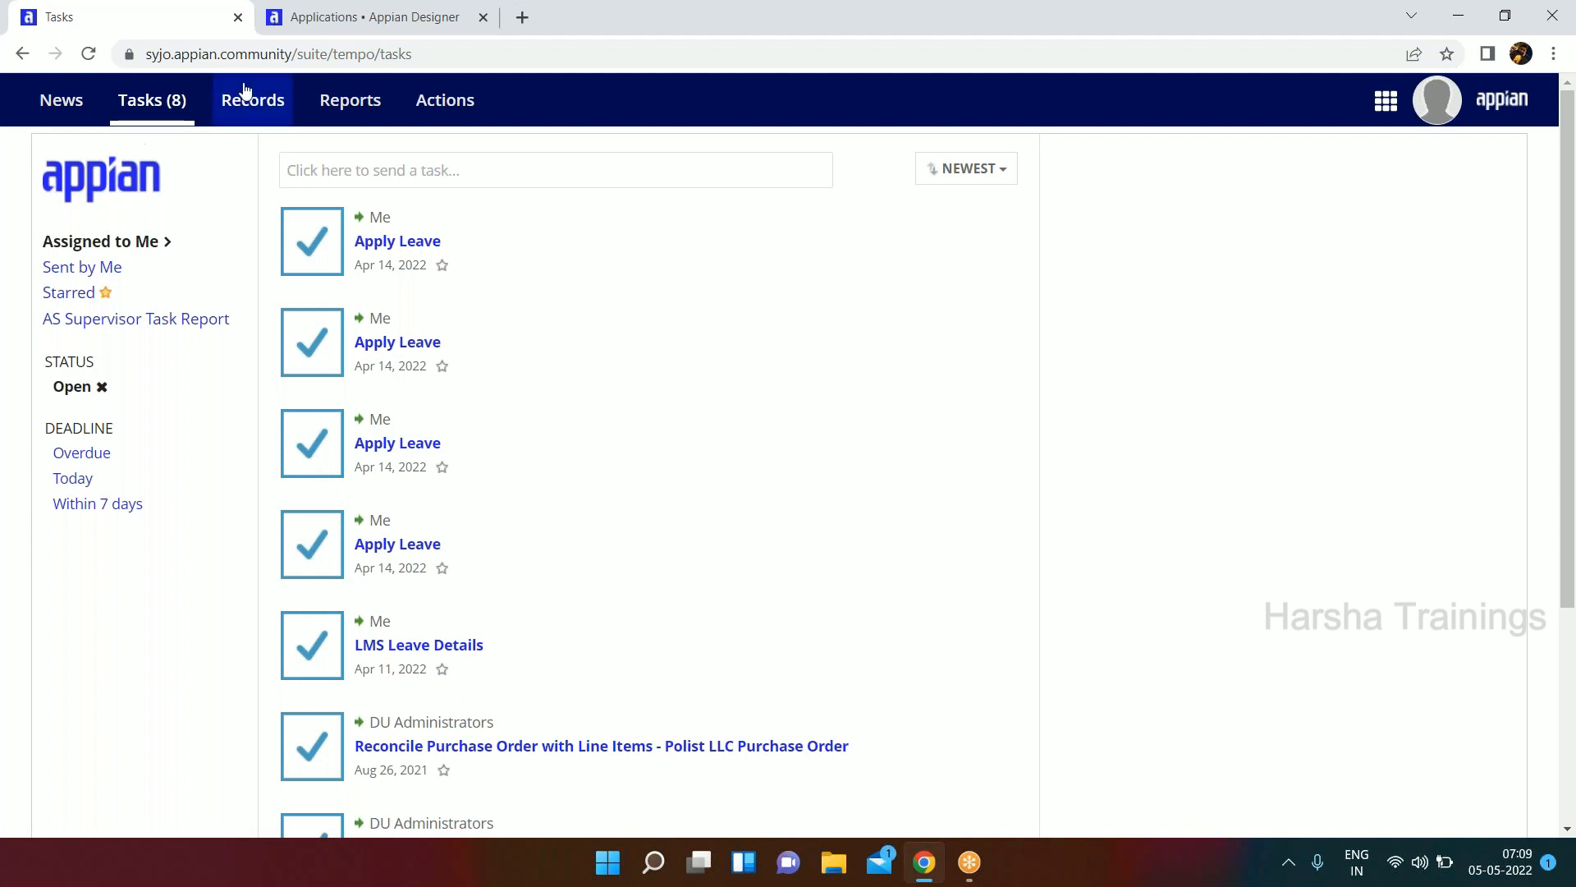
left_click(1527, 610)
left_click(1105, 528)
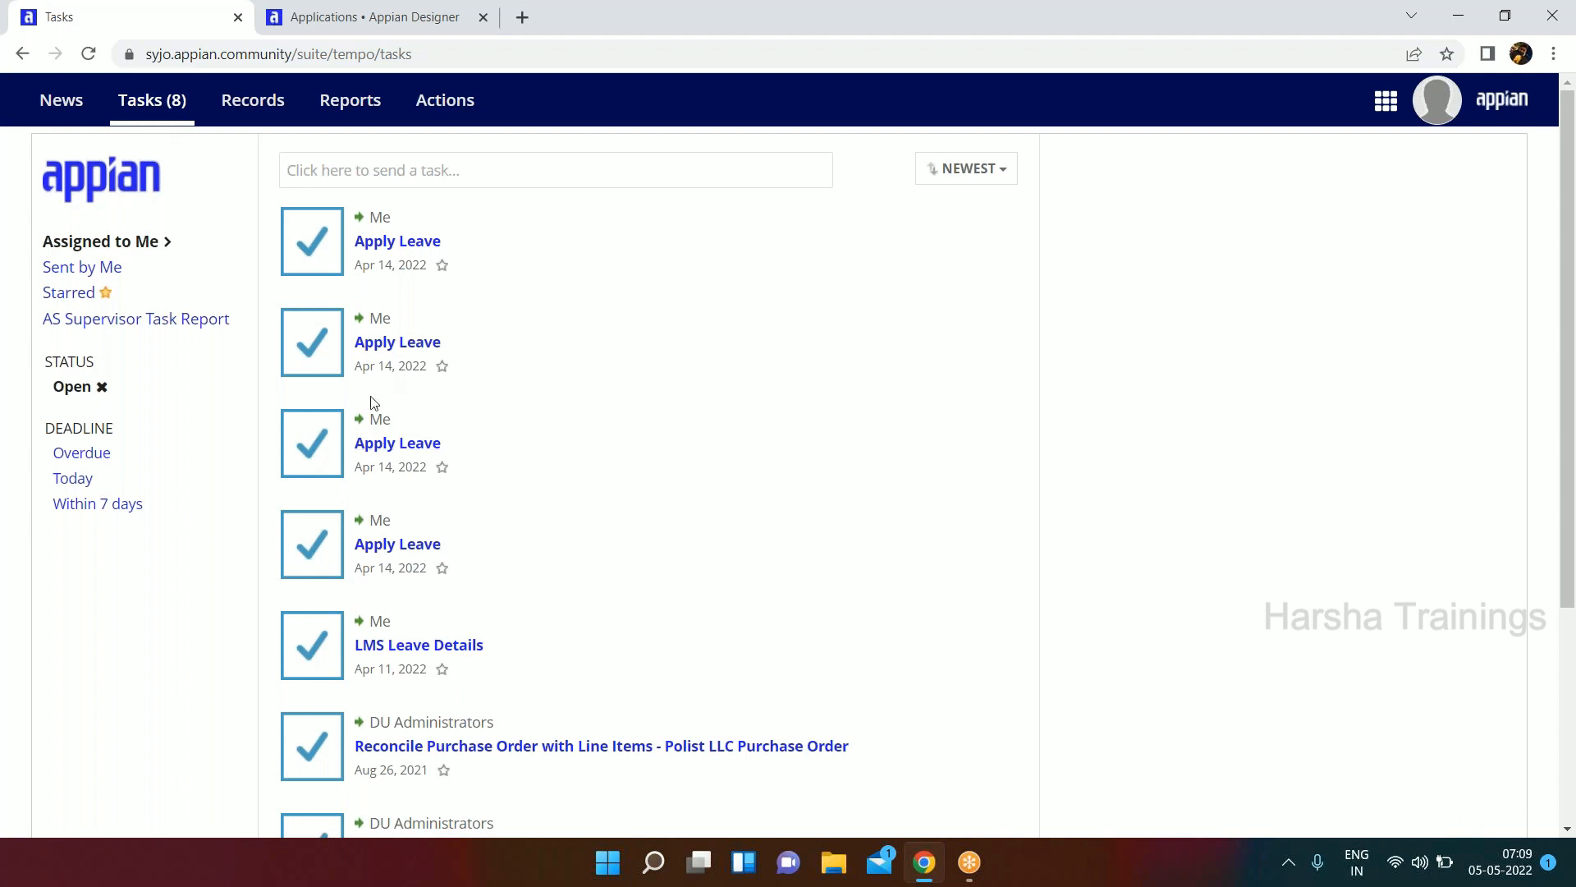
left_click(253, 107)
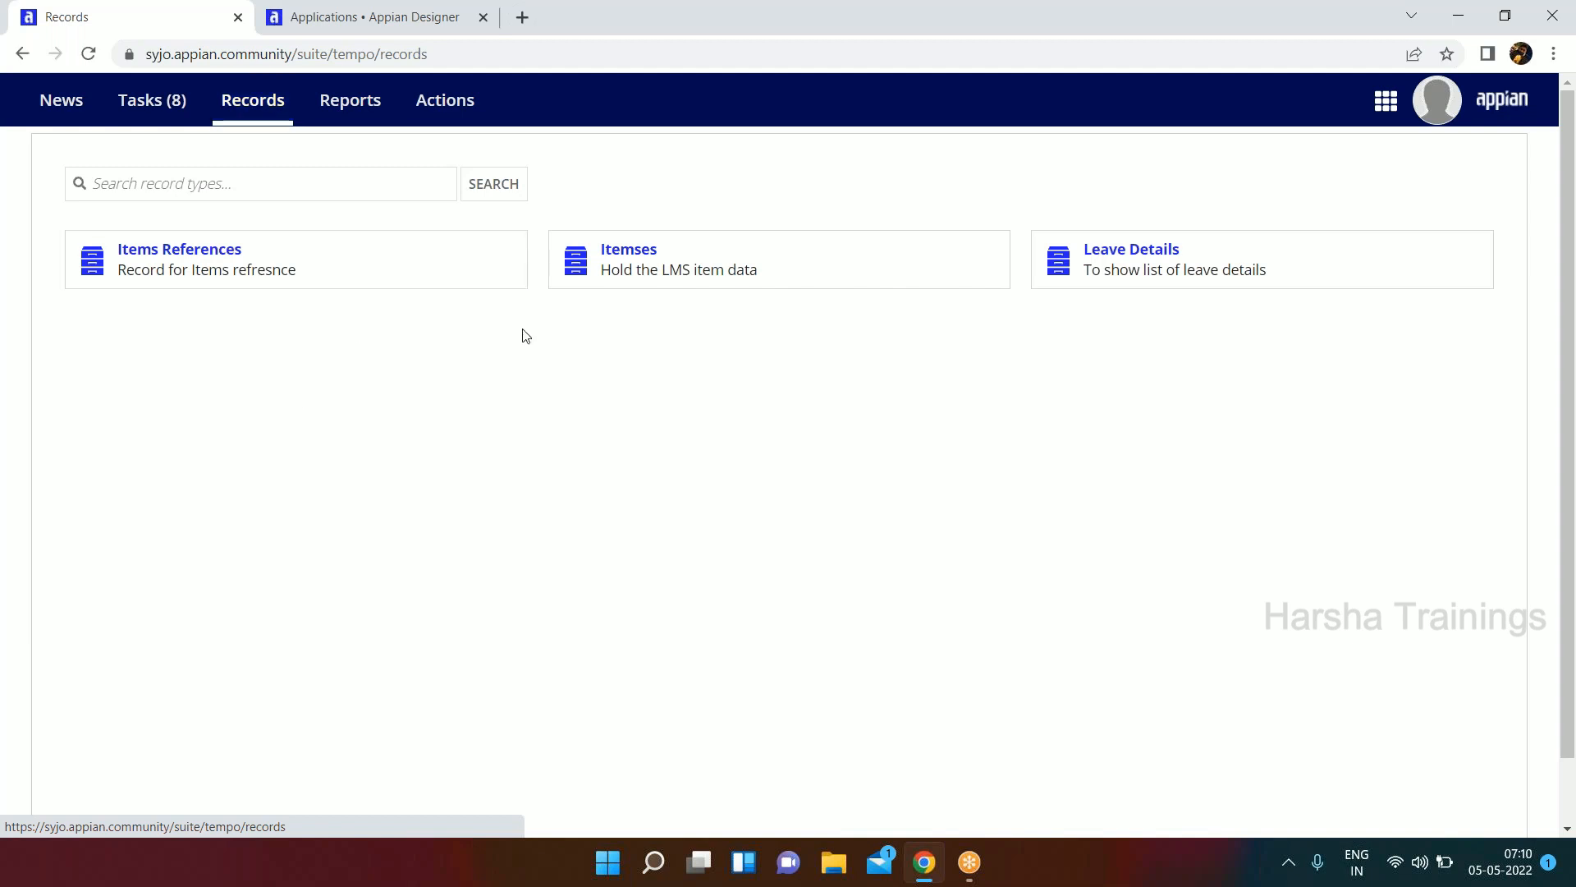
View Tempo's list of reports down to LMS Report, and its list of actions including LMS Apply Leave.
left_click(352, 105)
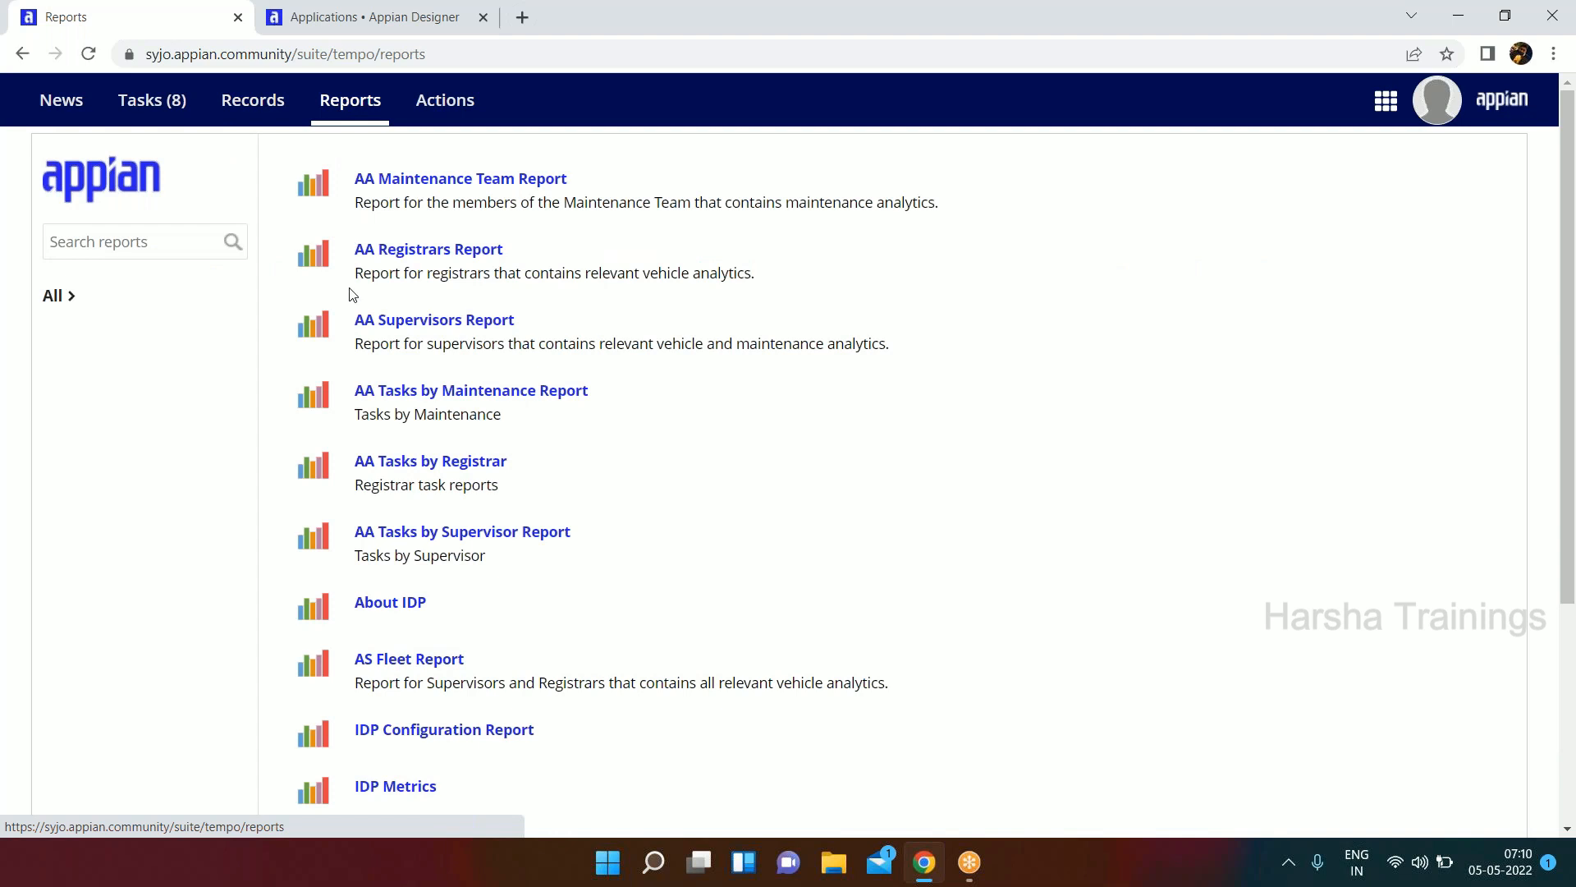
scroll(367, 380, "down", 3)
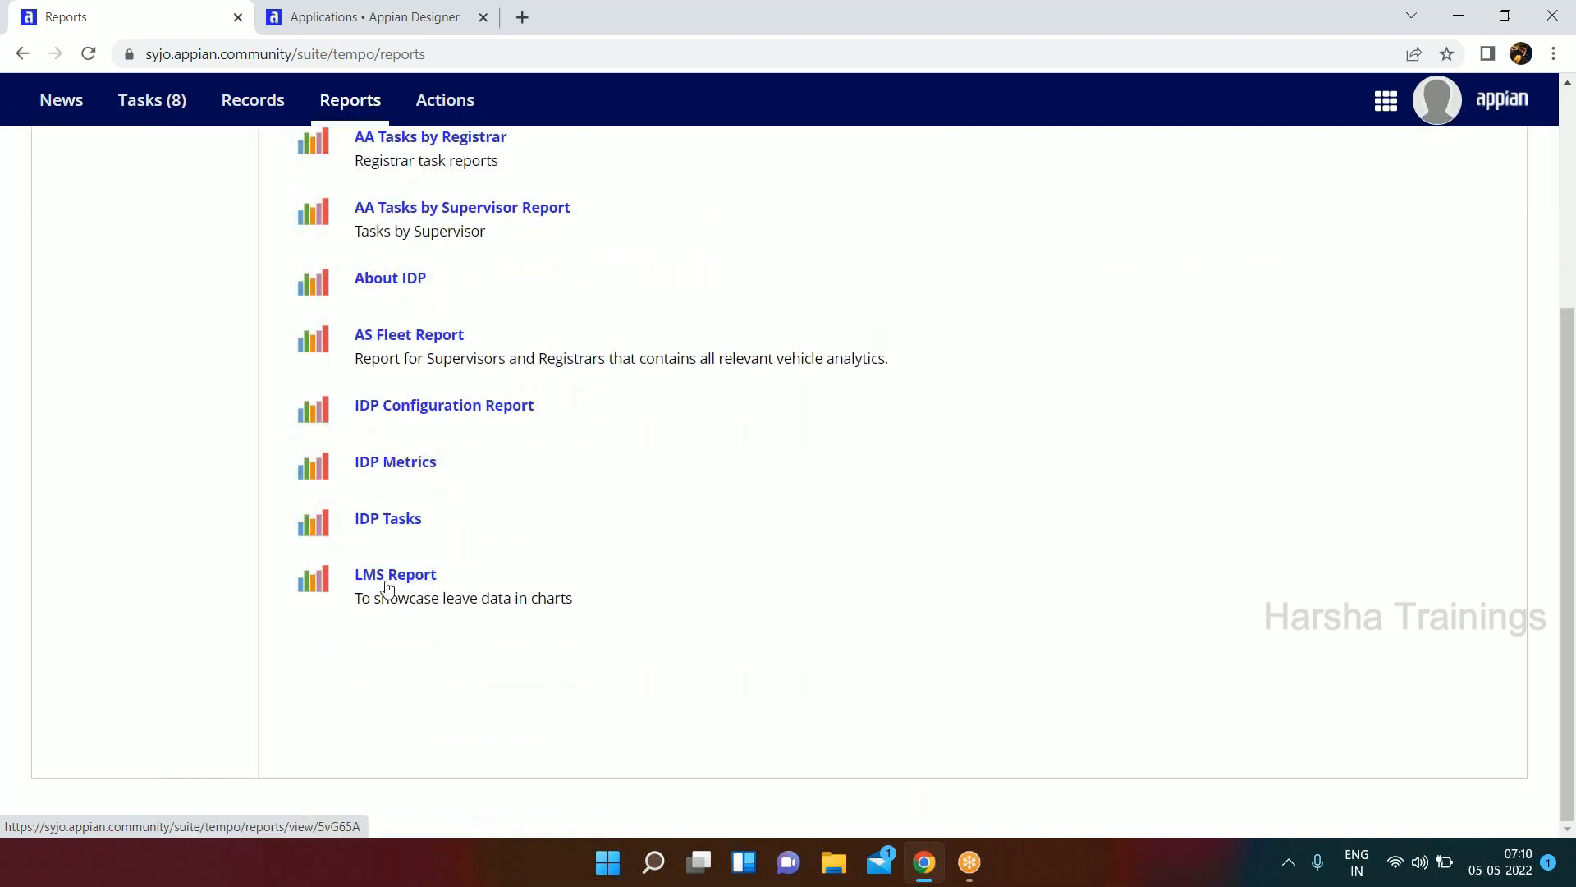
left_click(460, 104)
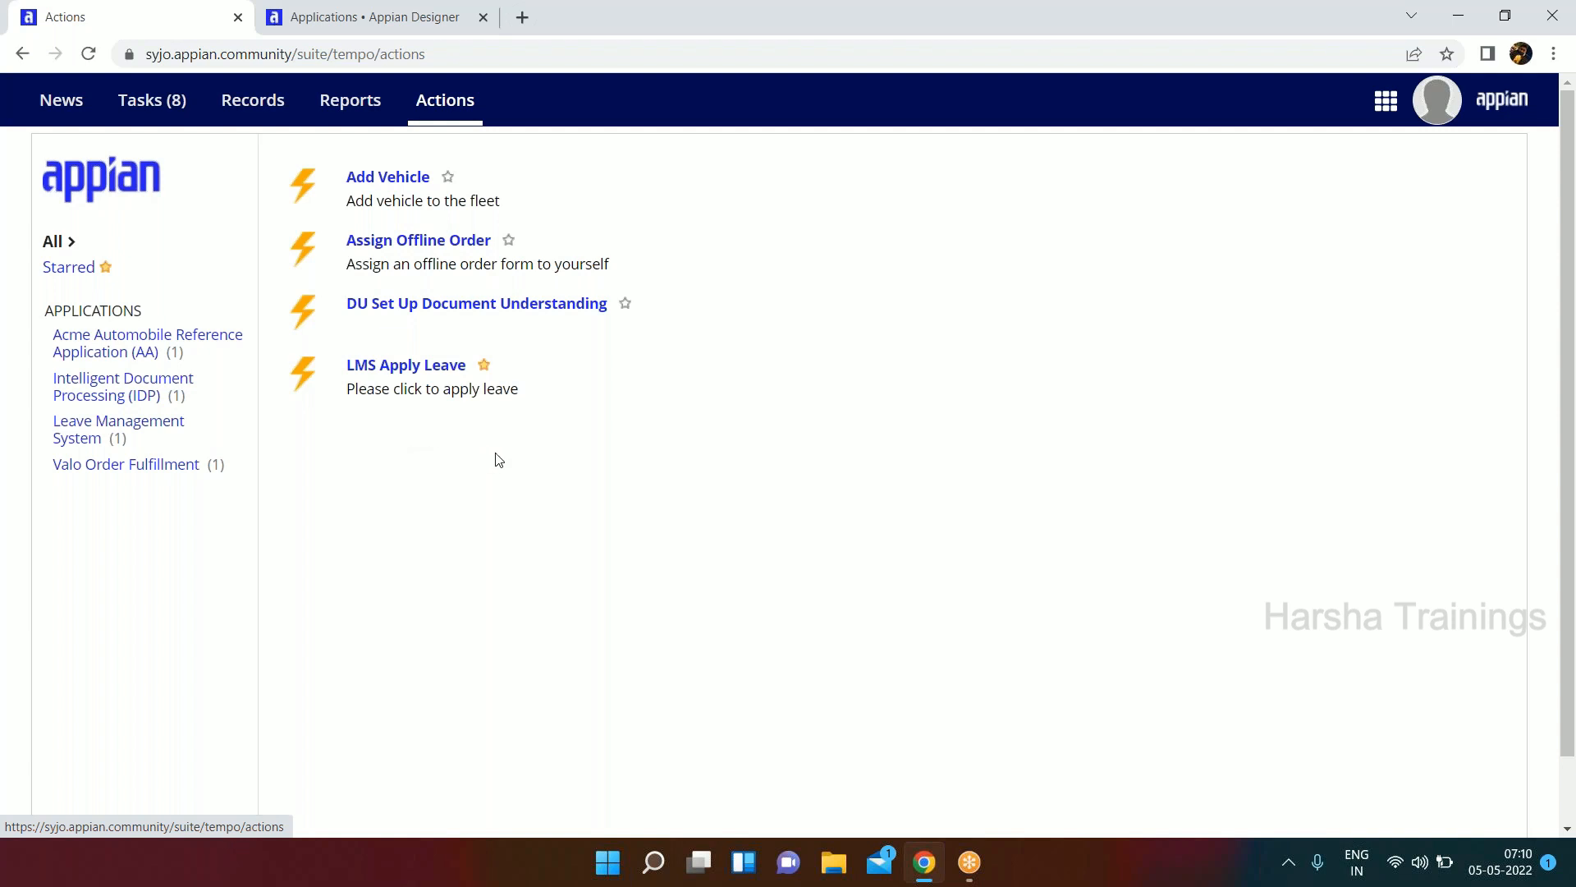
left_click(391, 371)
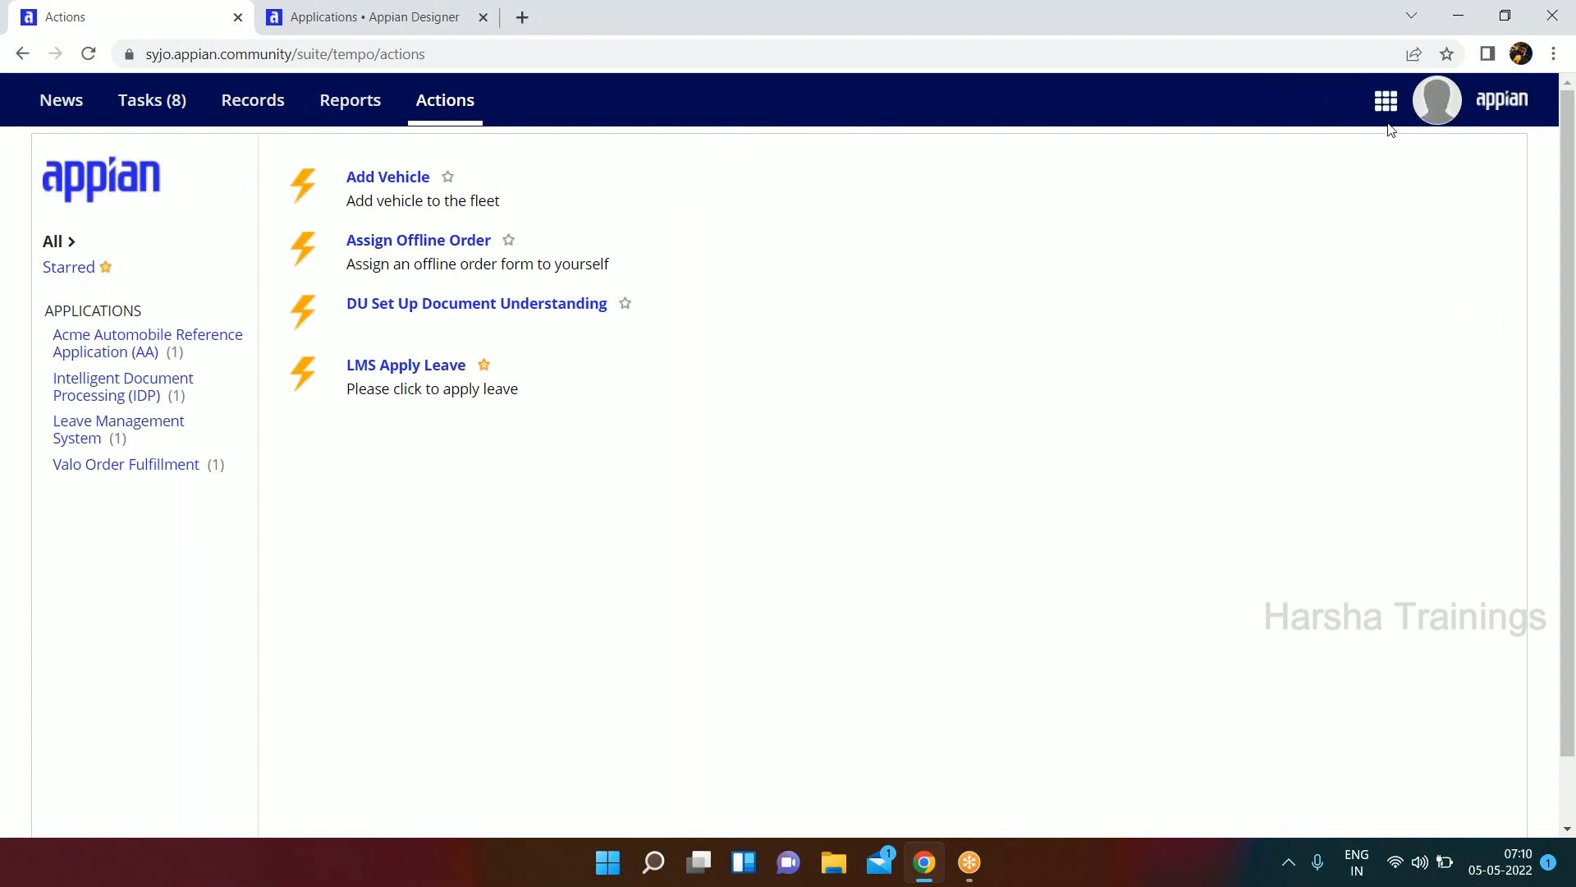
Return to Appian Designer from Tempo and examine its Applications list and the object types under Objects.
left_click(1390, 103)
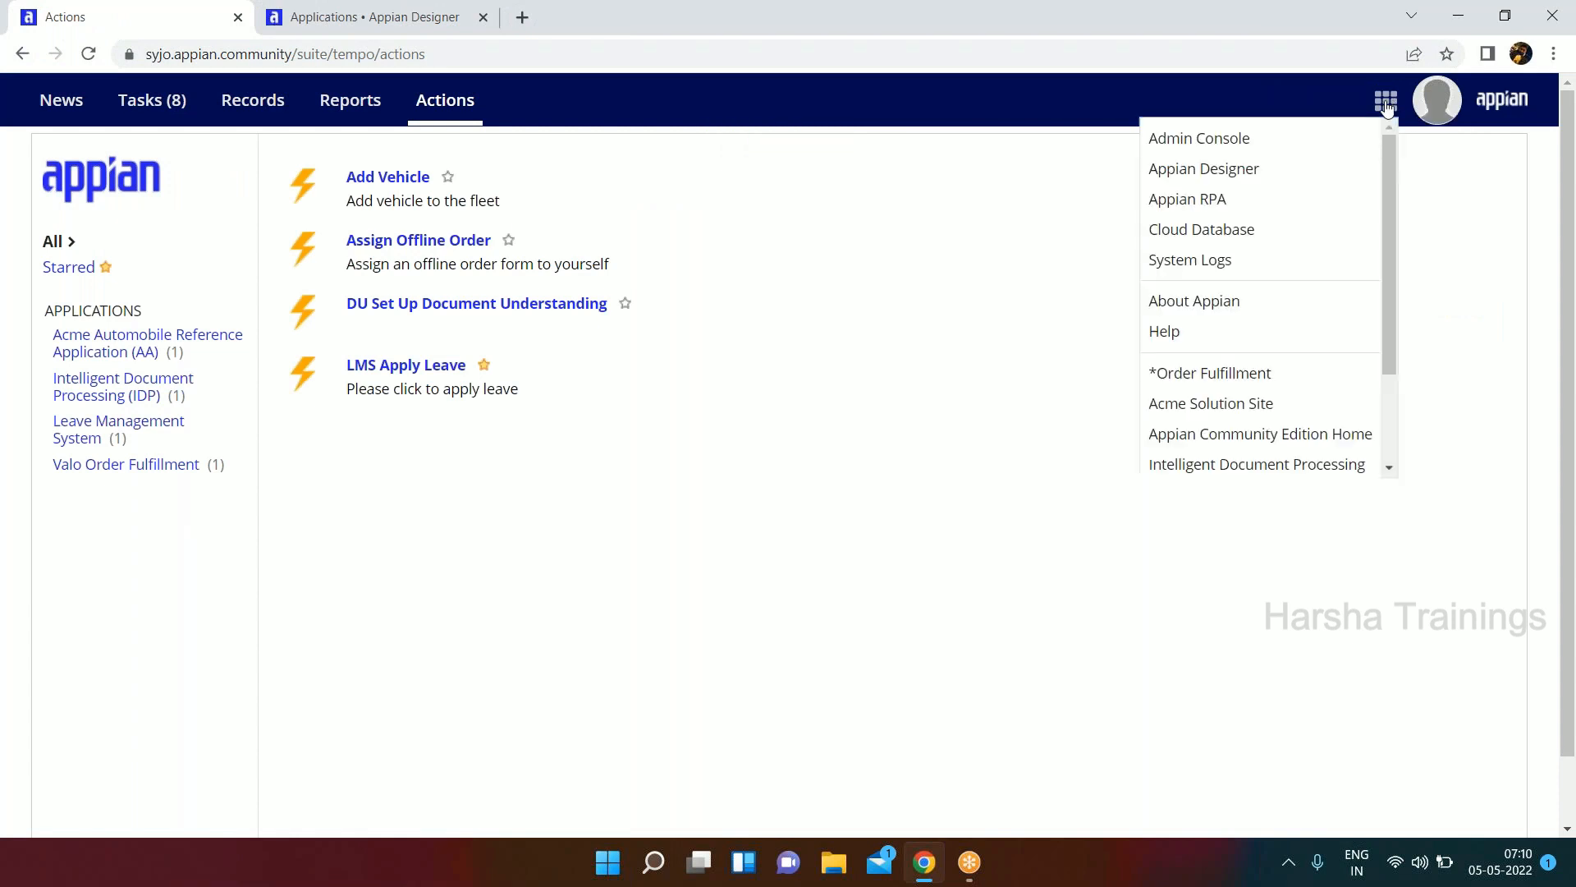
left_click(1210, 170)
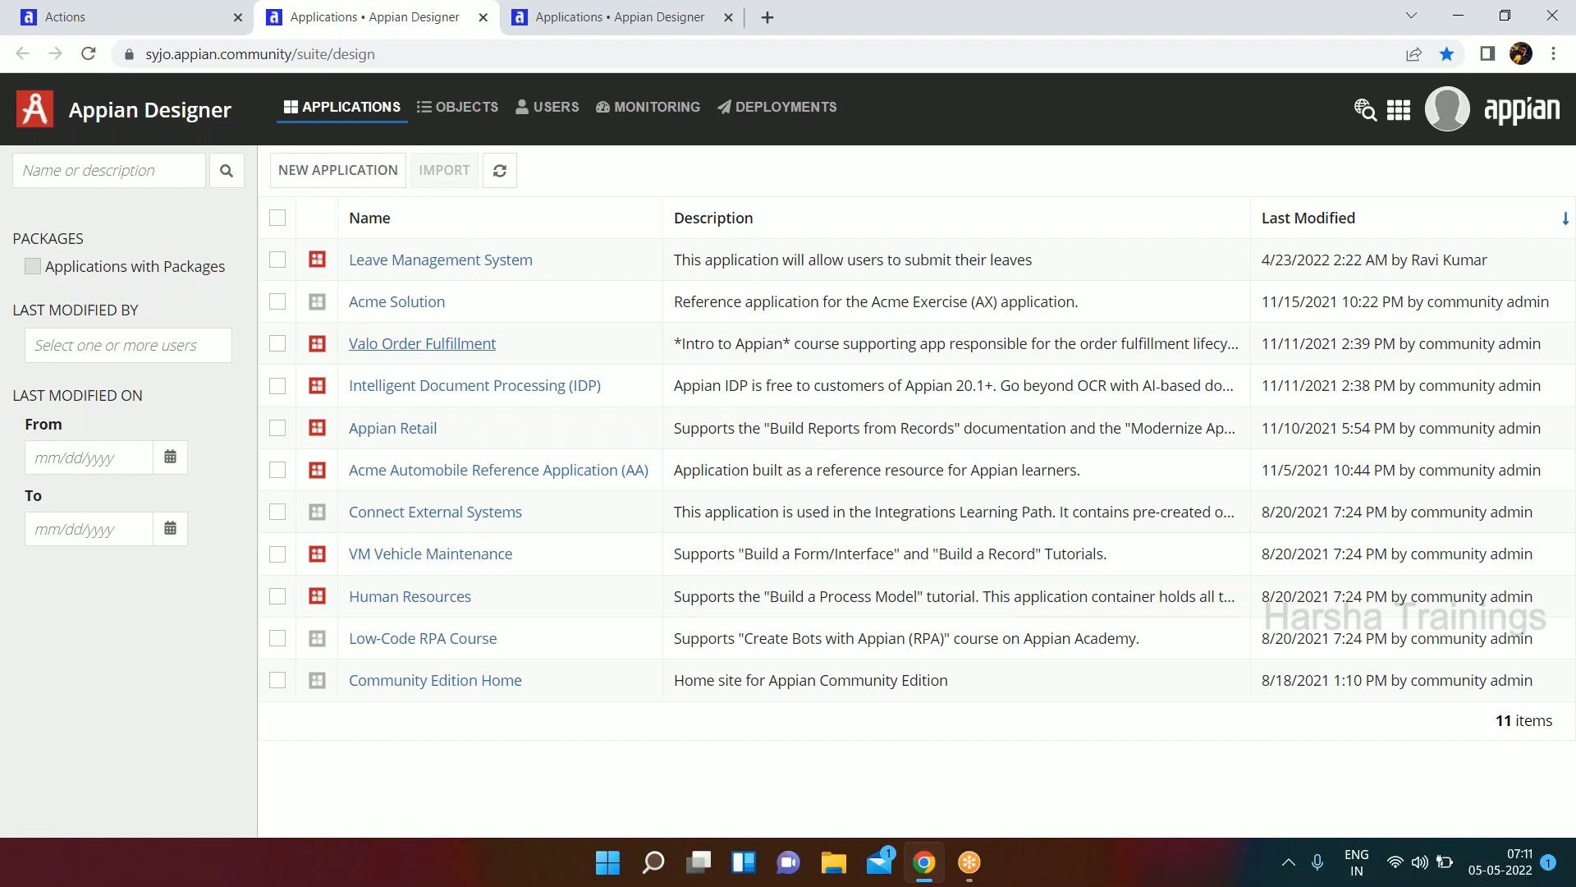
left_click(458, 109)
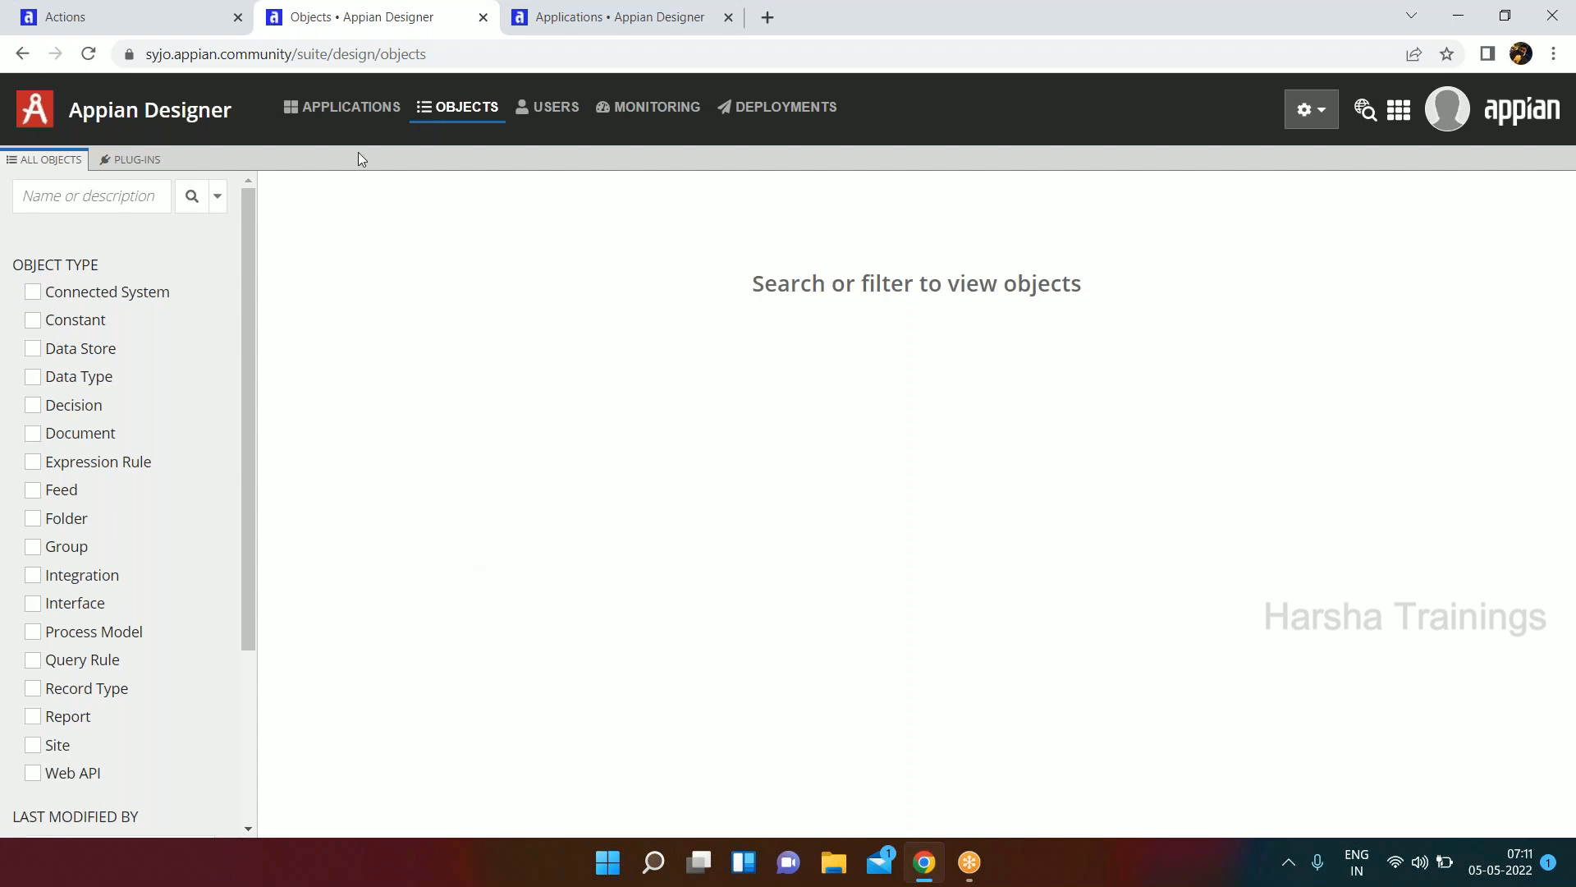
left_click(353, 123)
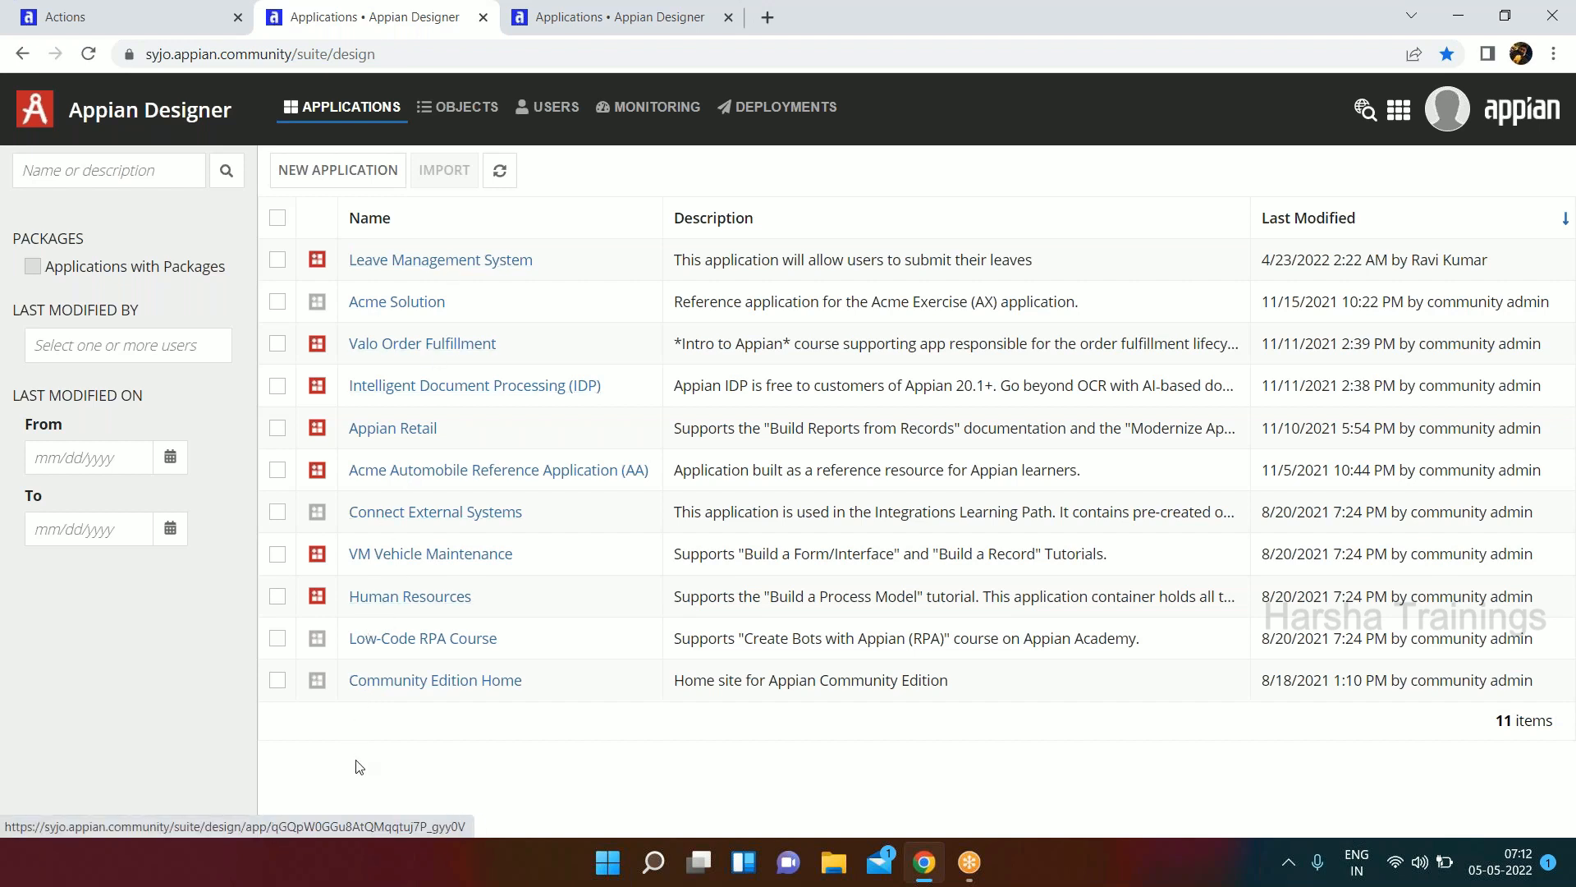
left_click(460, 109)
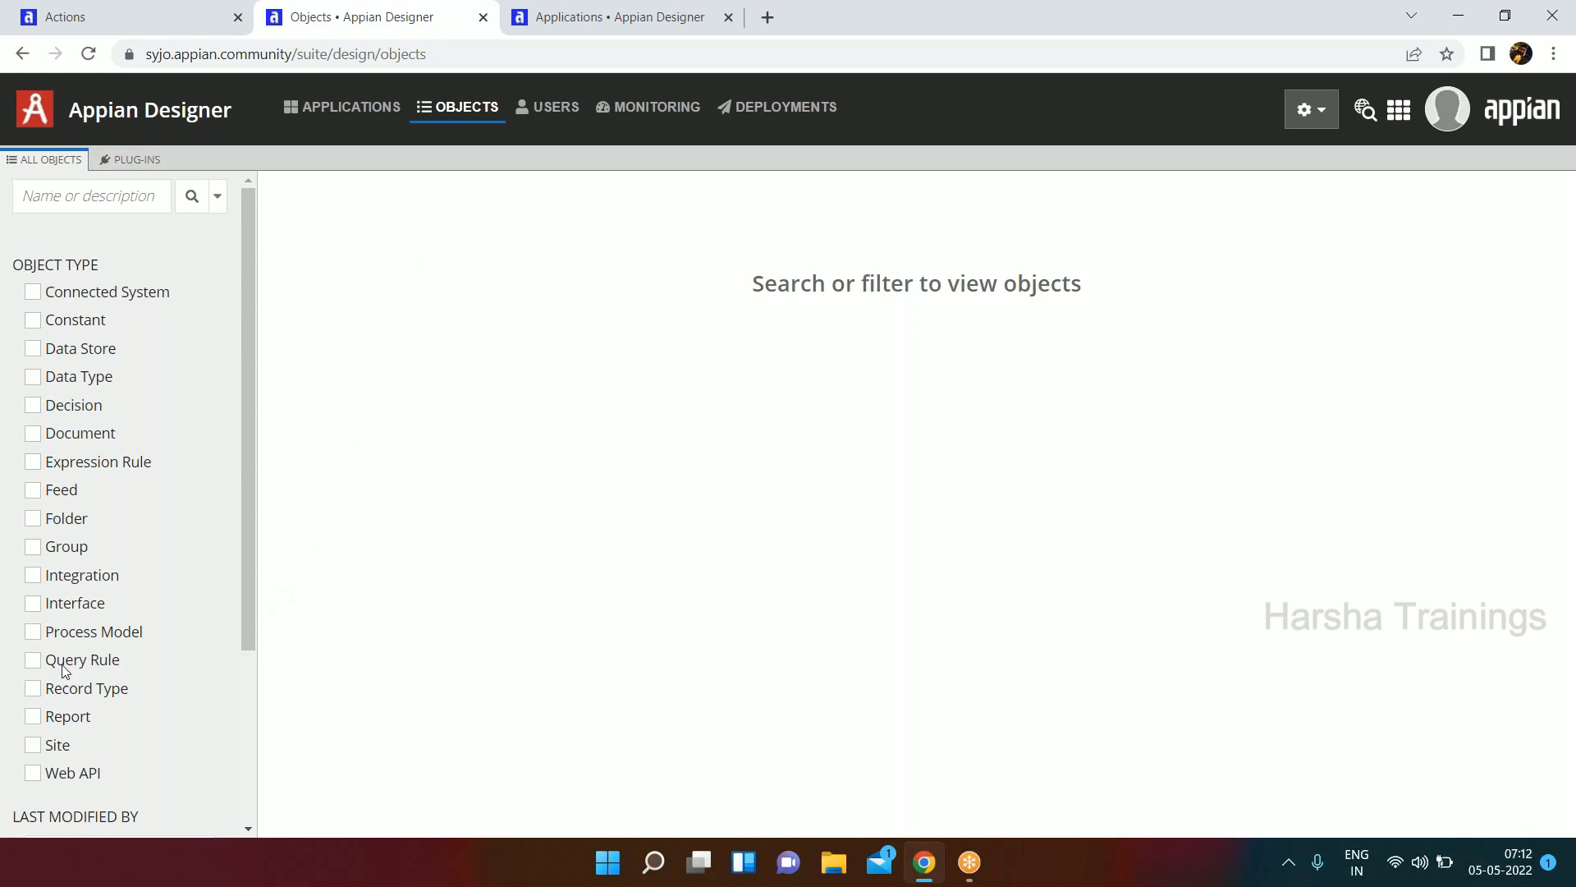
Review the Users, Monitoring and Deployments pages of Appian Designer.
left_click(558, 110)
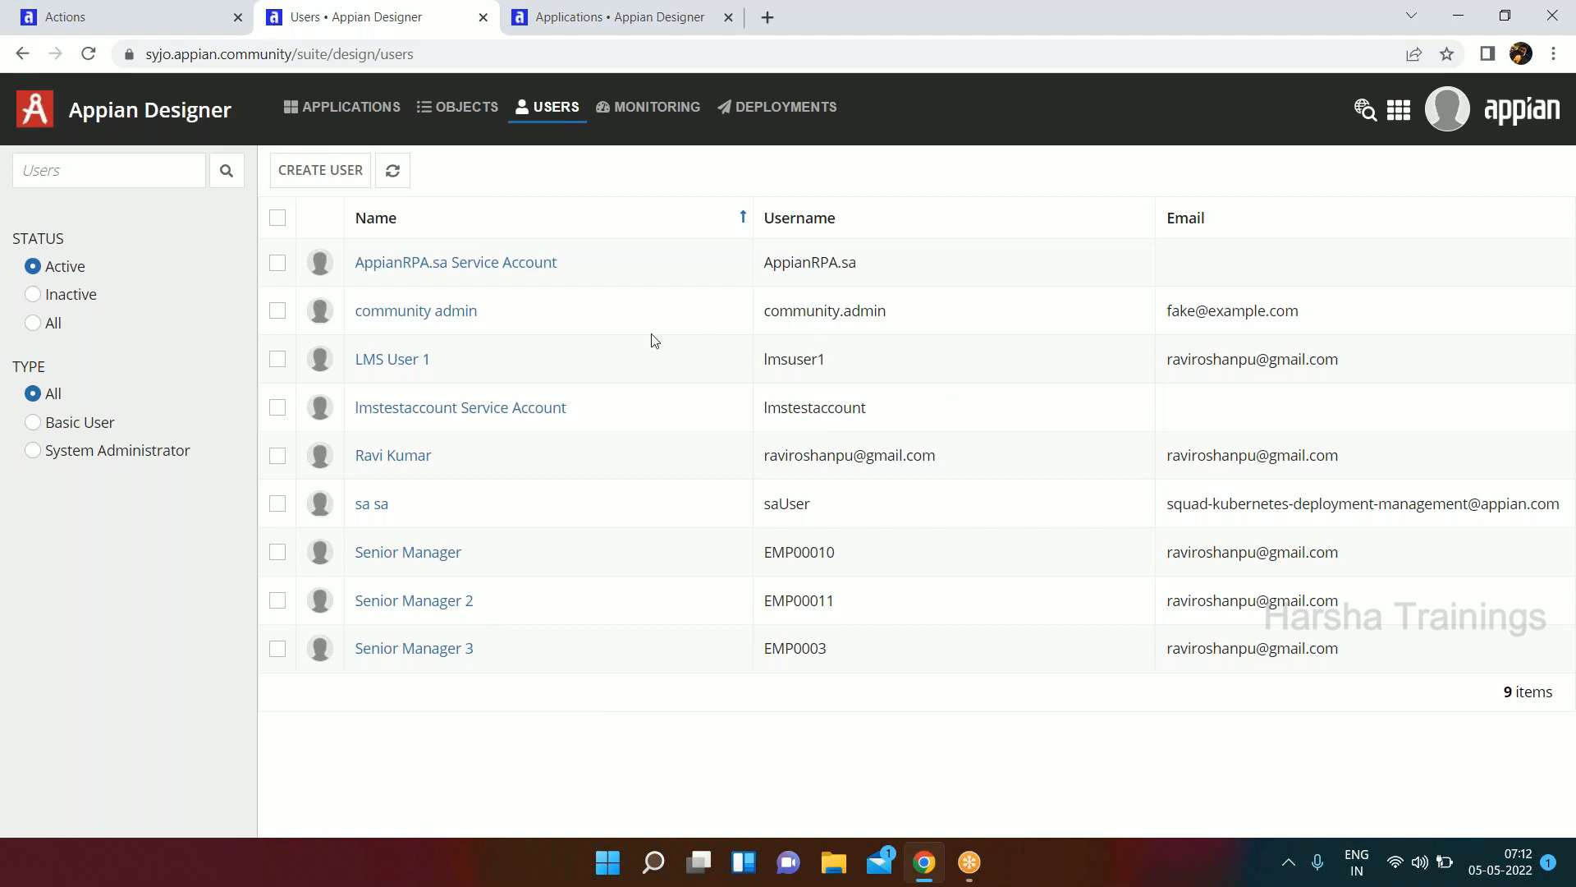
left_click(648, 109)
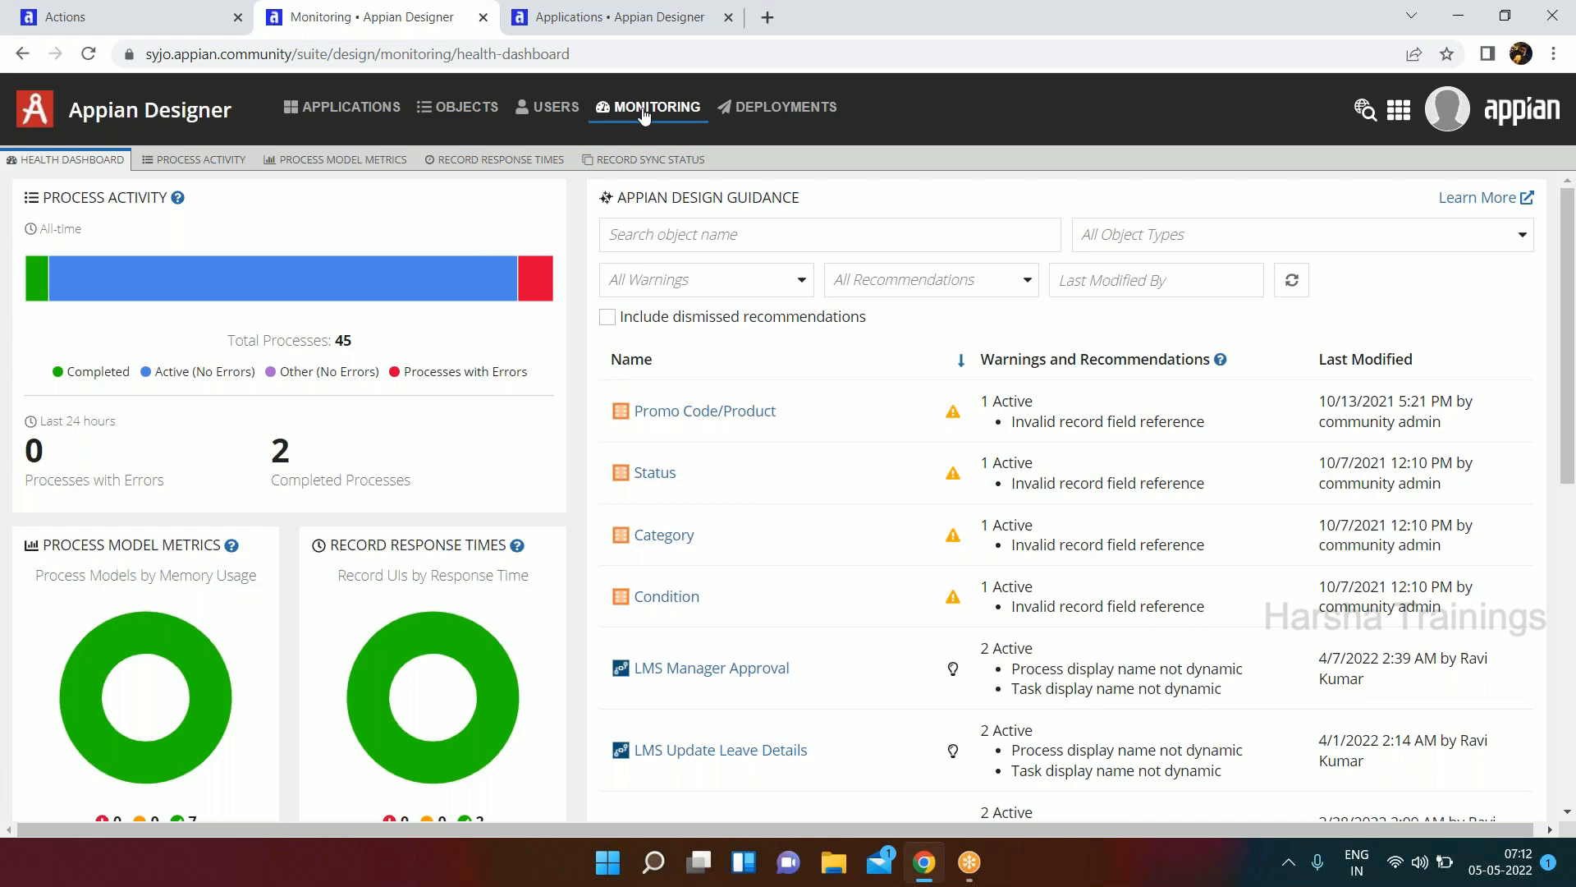
left_click(761, 121)
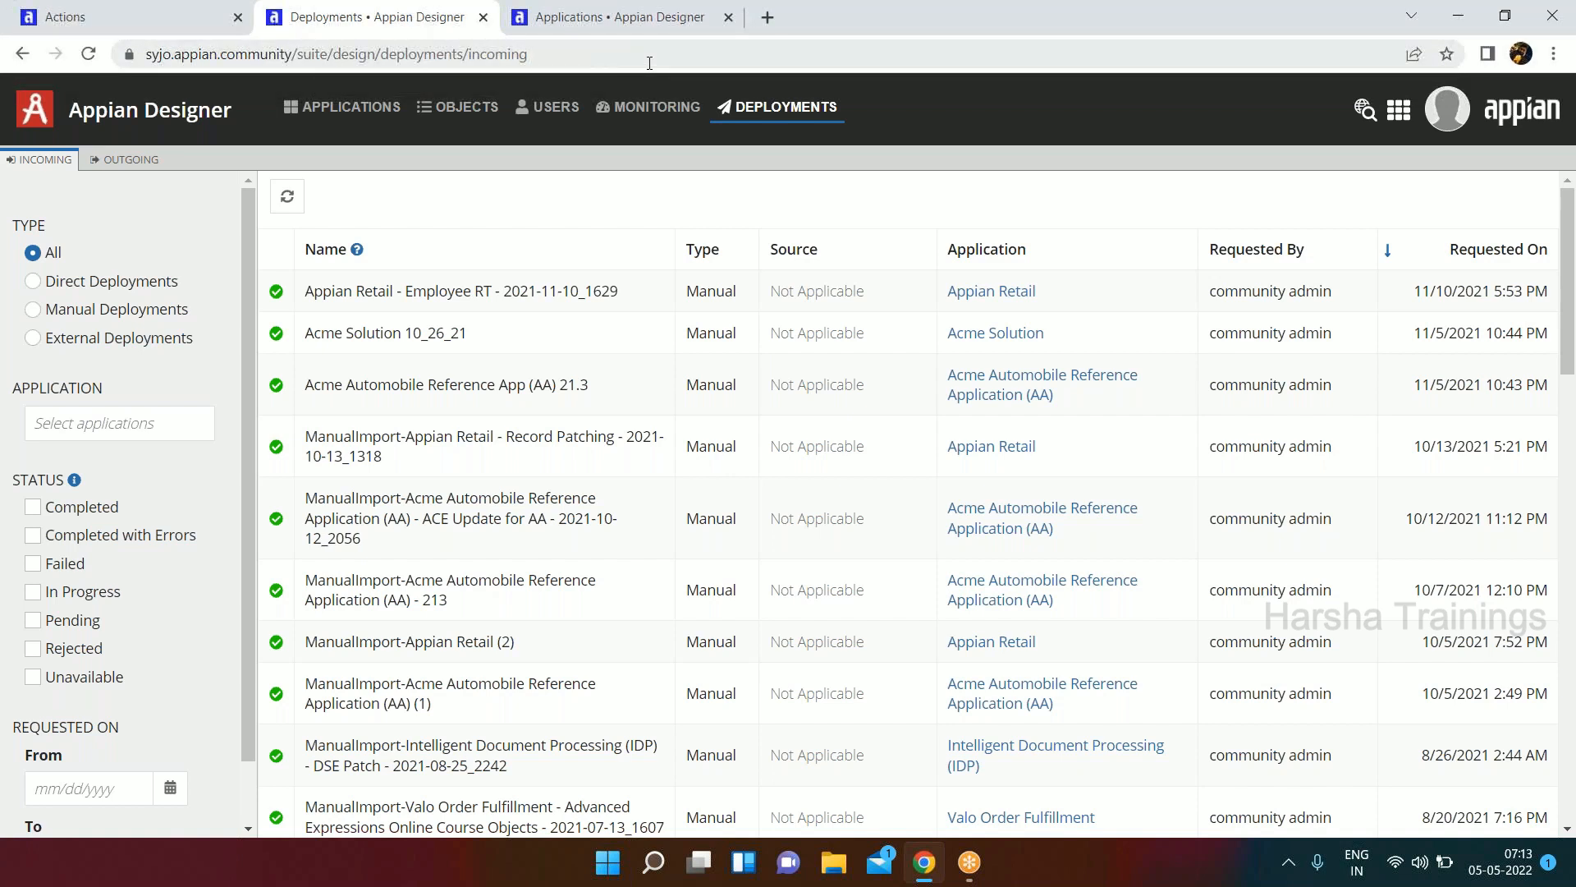
Open the Cloud Database to view its phpMyAdmin page and table list, and return to the Deployments page.
left_click(1399, 109)
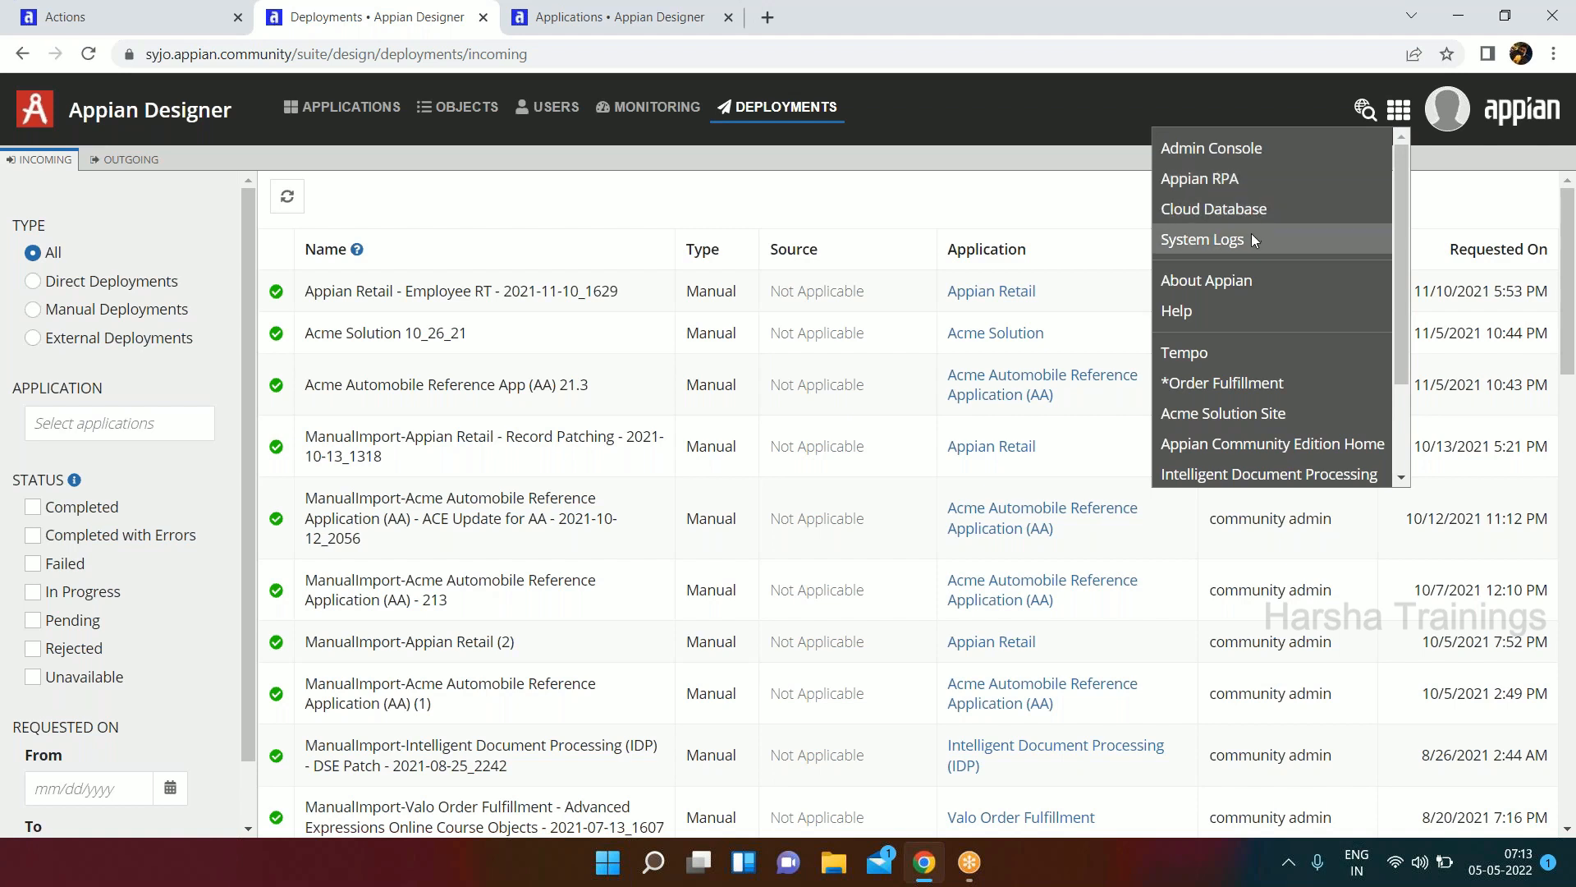
left_click(1250, 209)
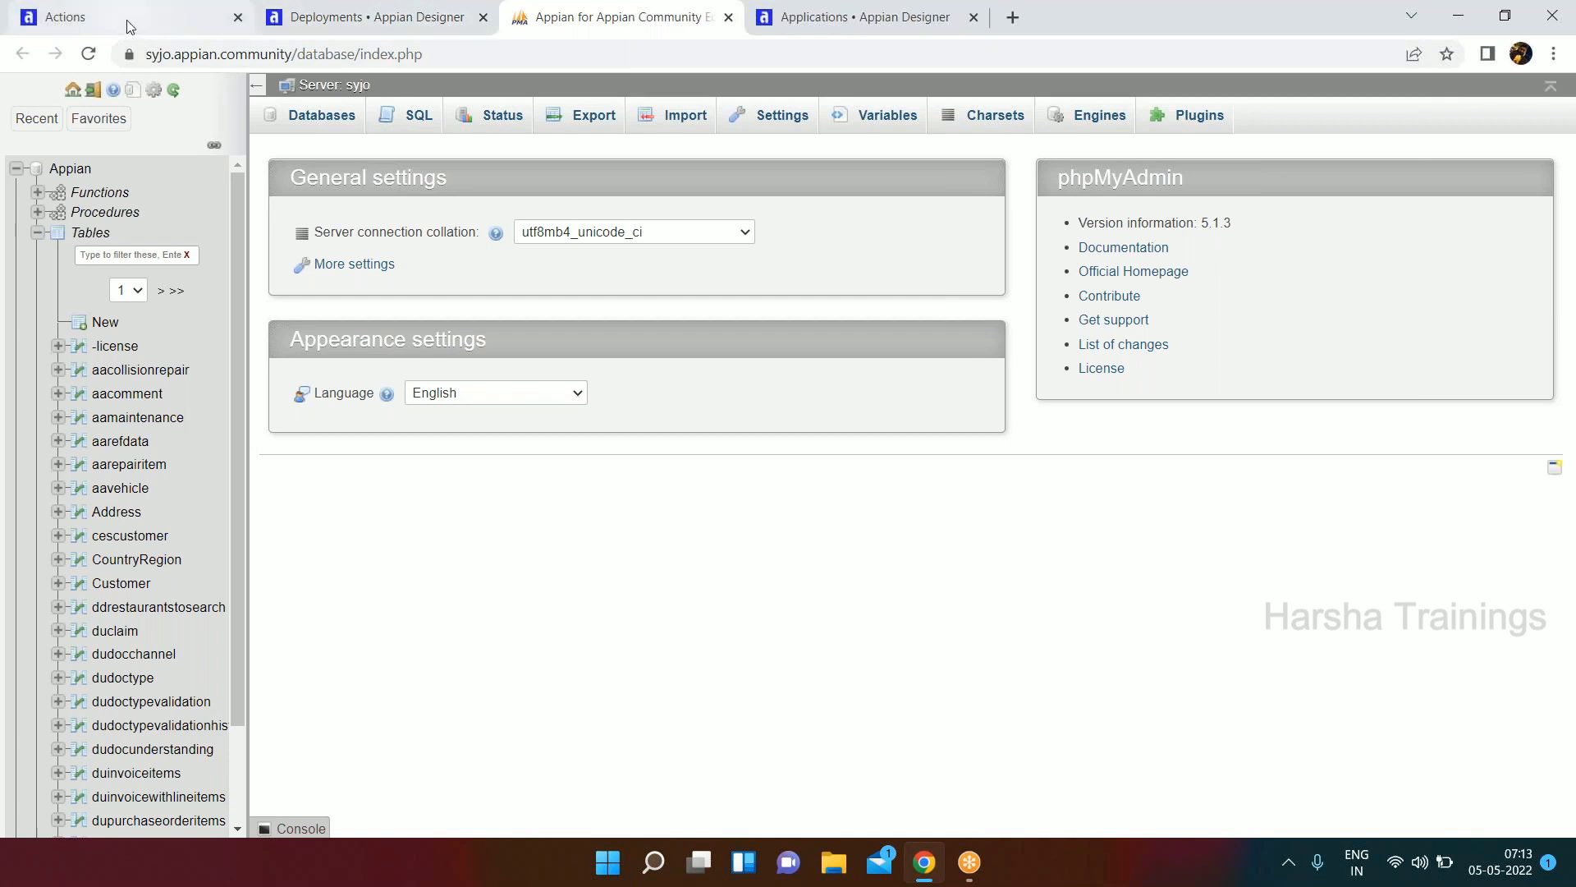
left_click(361, 18)
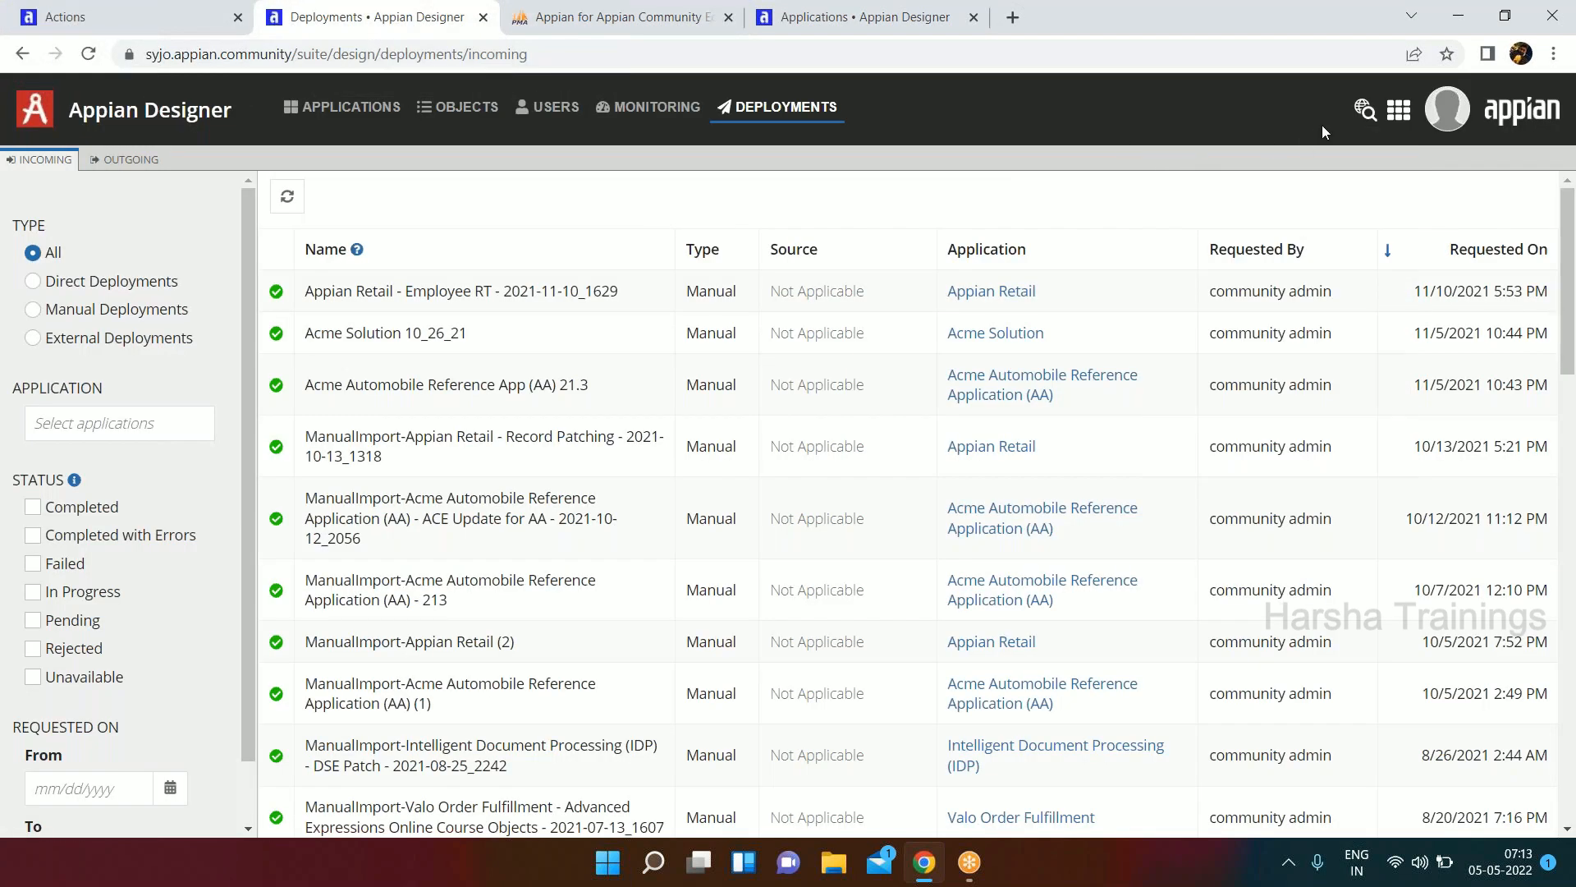
Open the Admin Console to view its Branding settings and close its browser tab.
left_click(1399, 110)
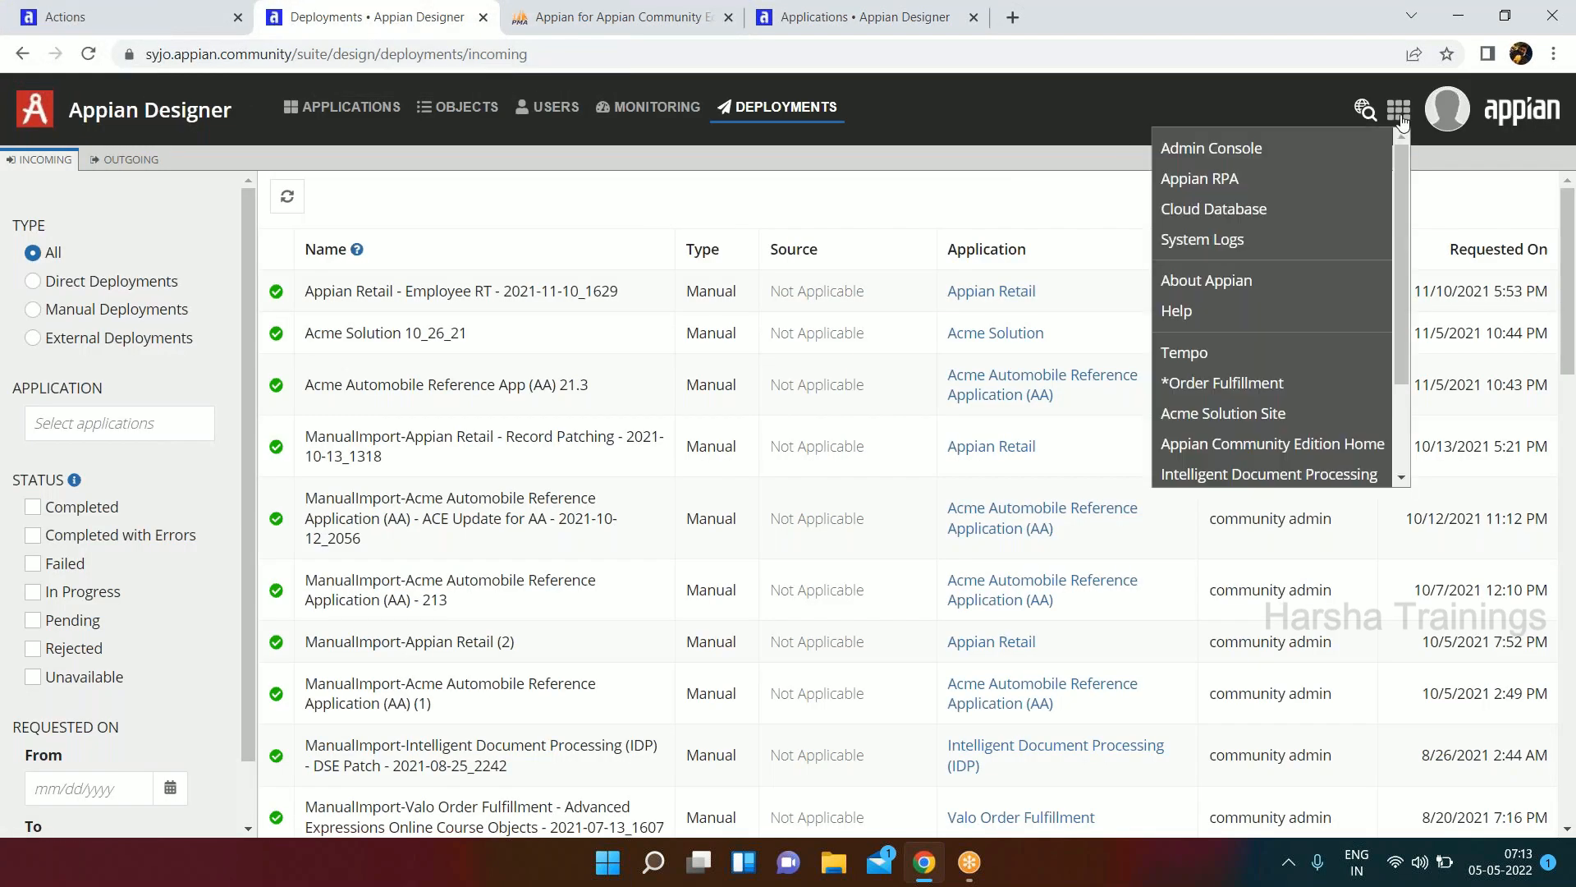
left_click(1239, 149)
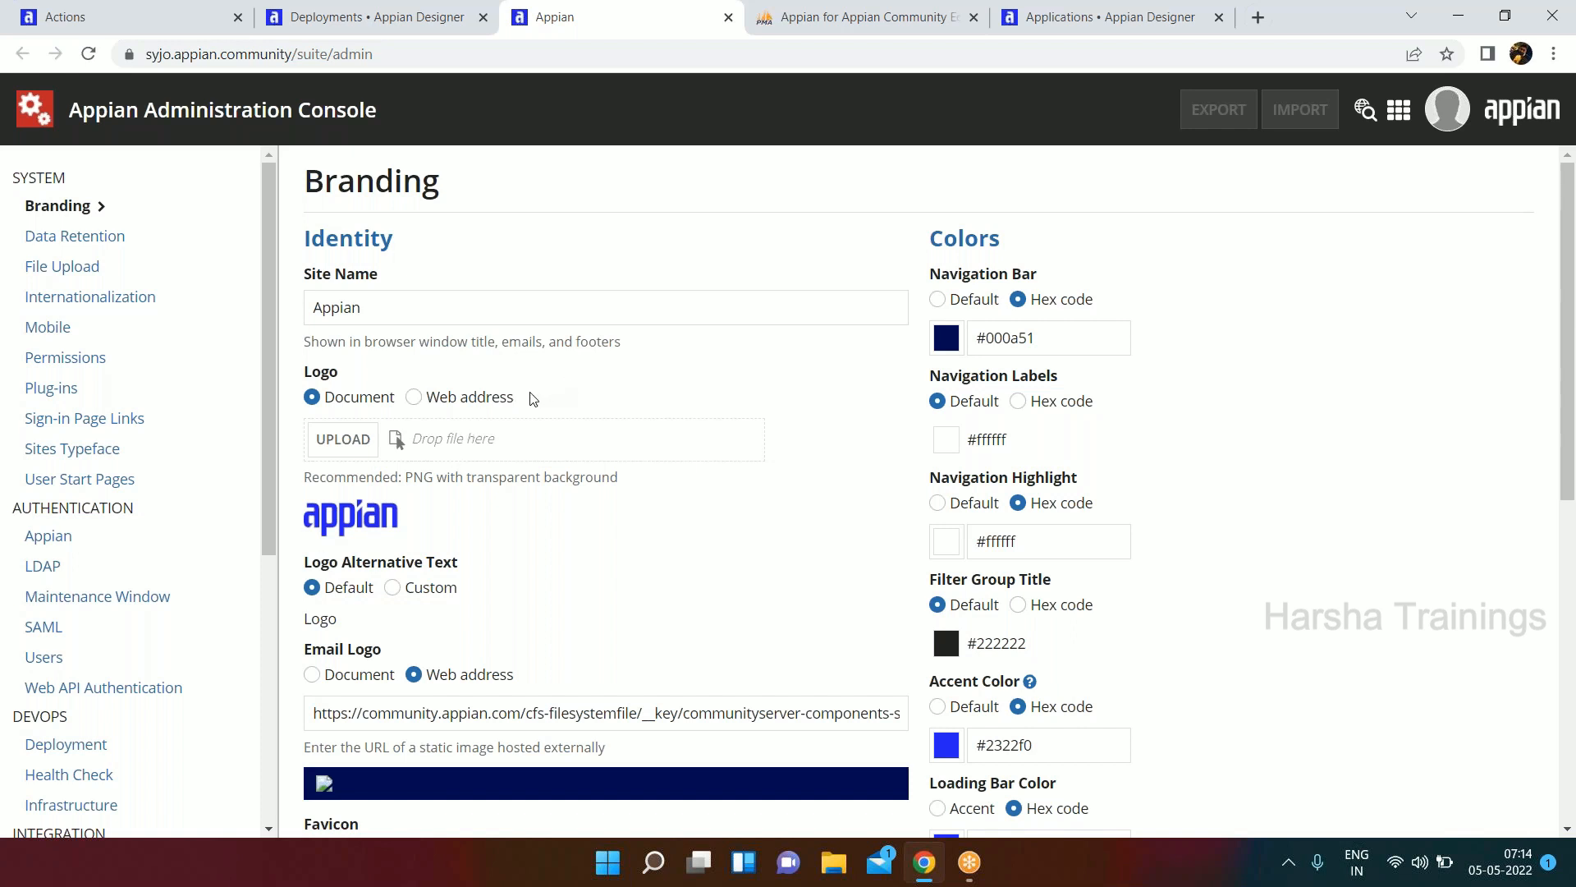
right_click(673, 26)
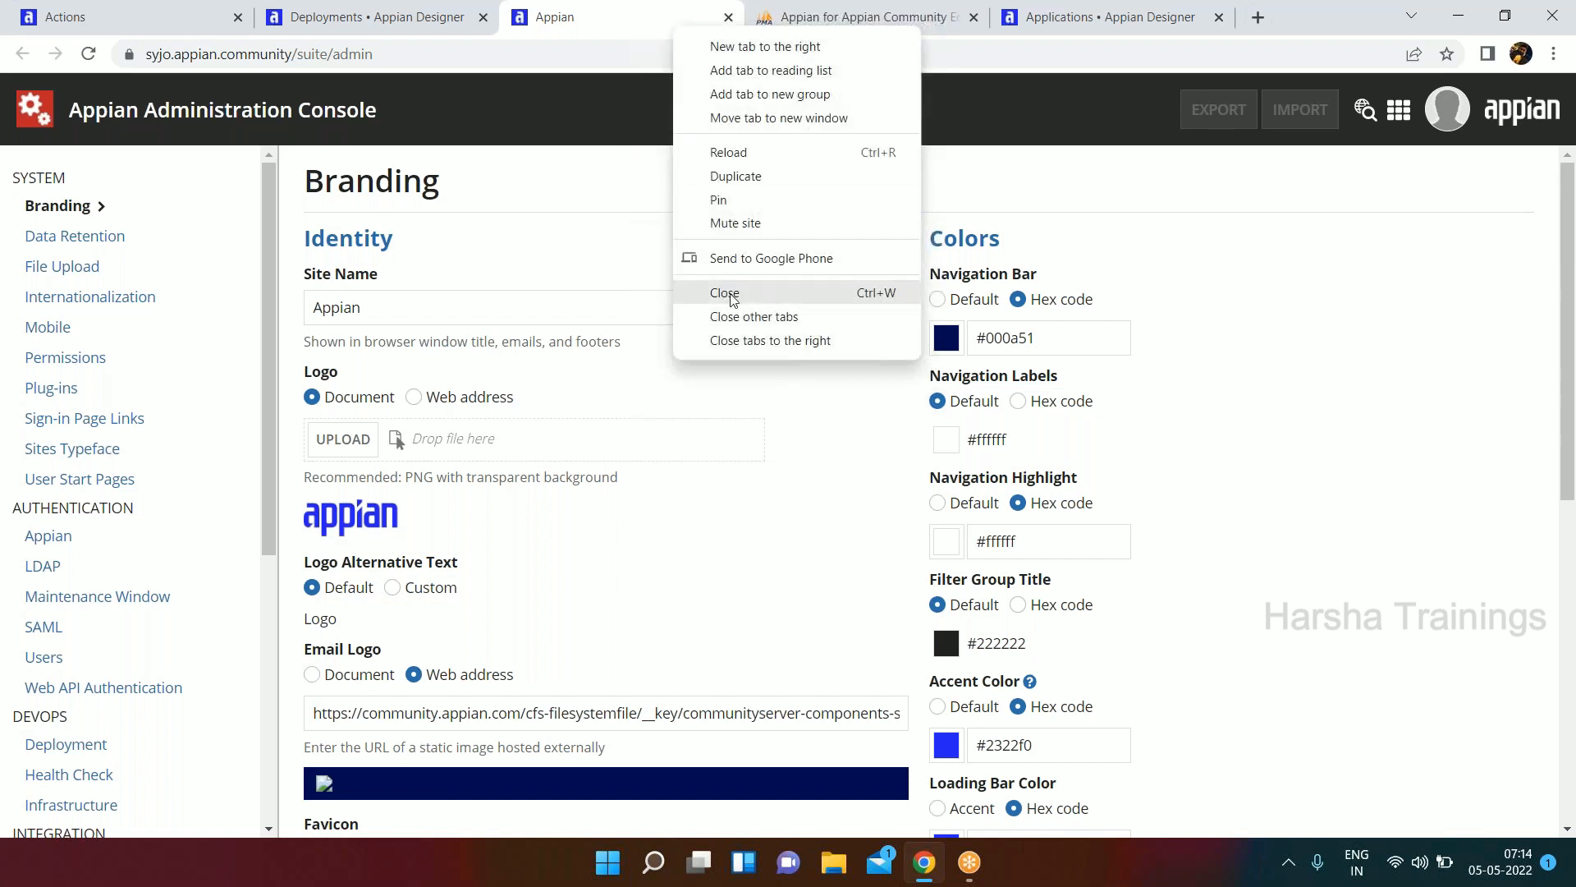
left_click(734, 296)
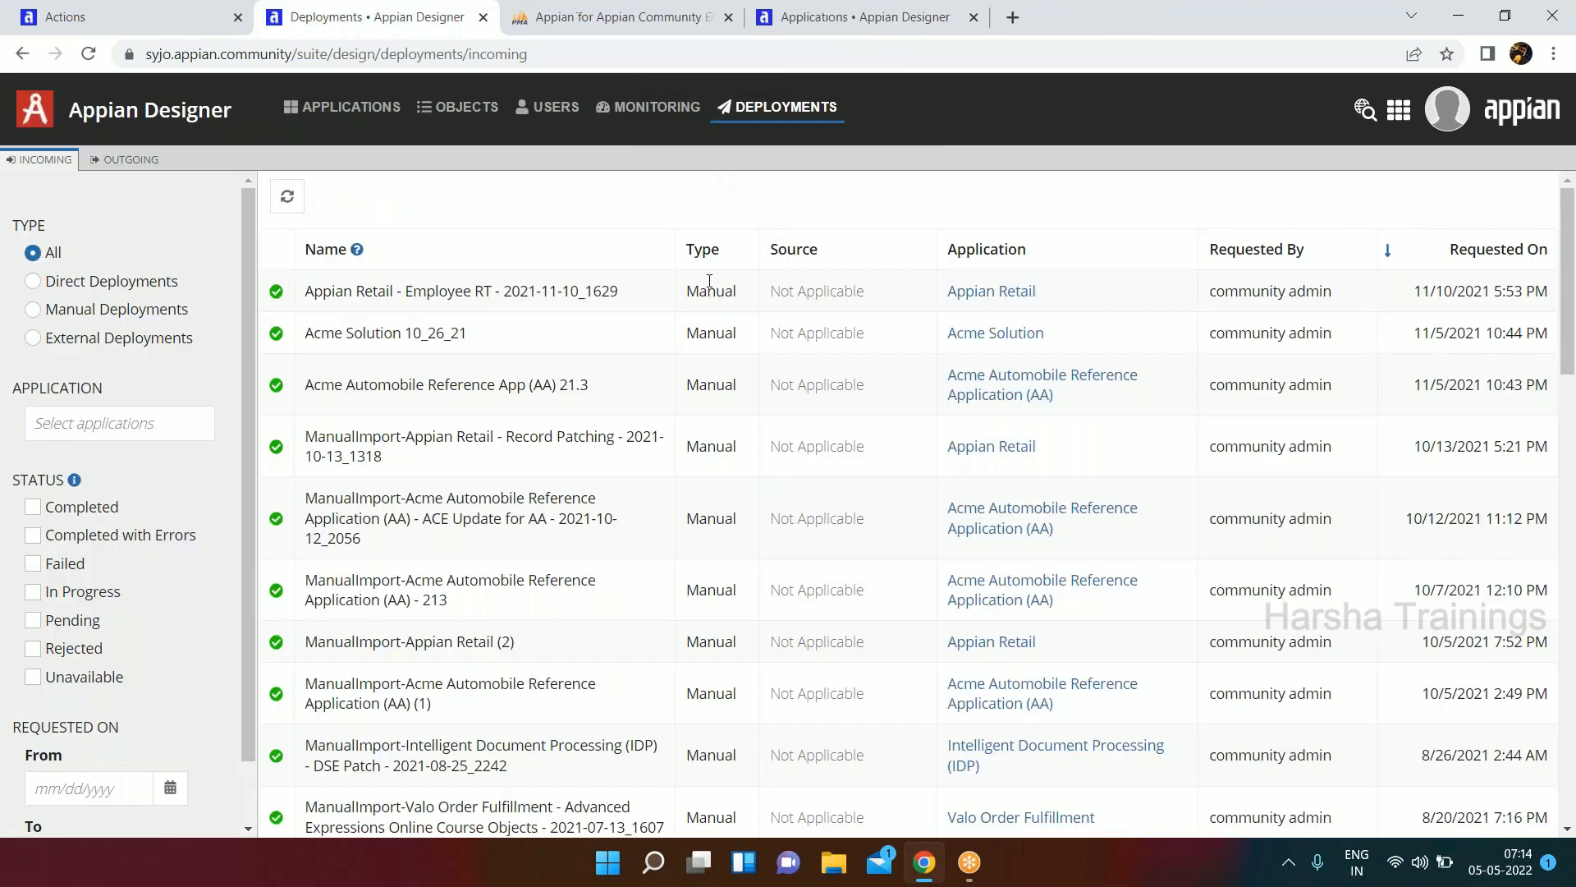
Open the System Logs, look through the directory listing of log files, and close its browser tab.
left_click(1399, 112)
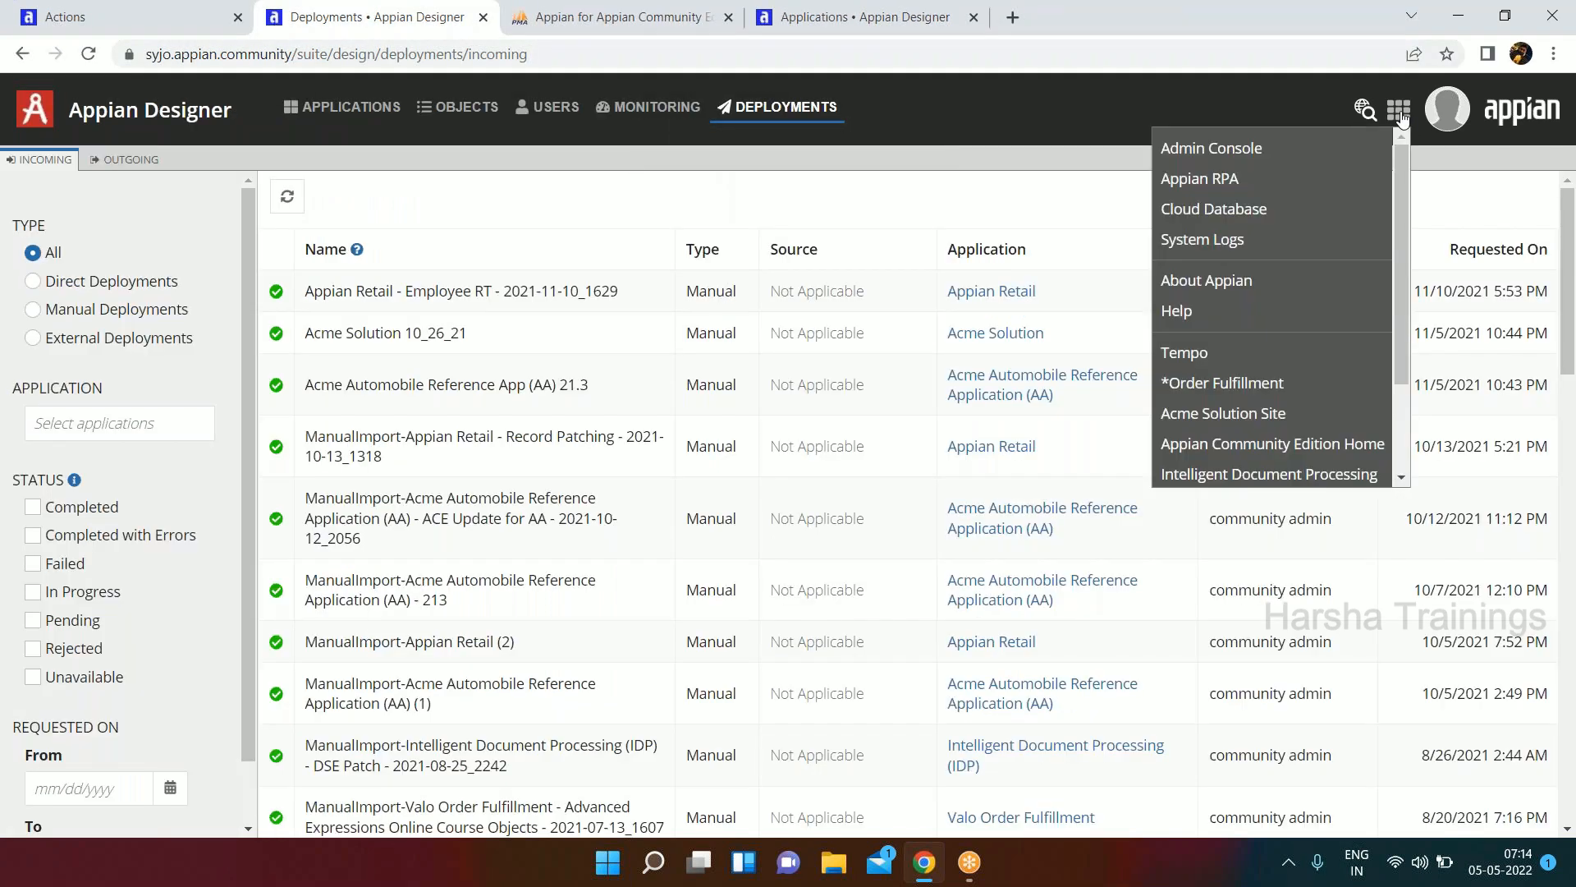
left_click(1234, 238)
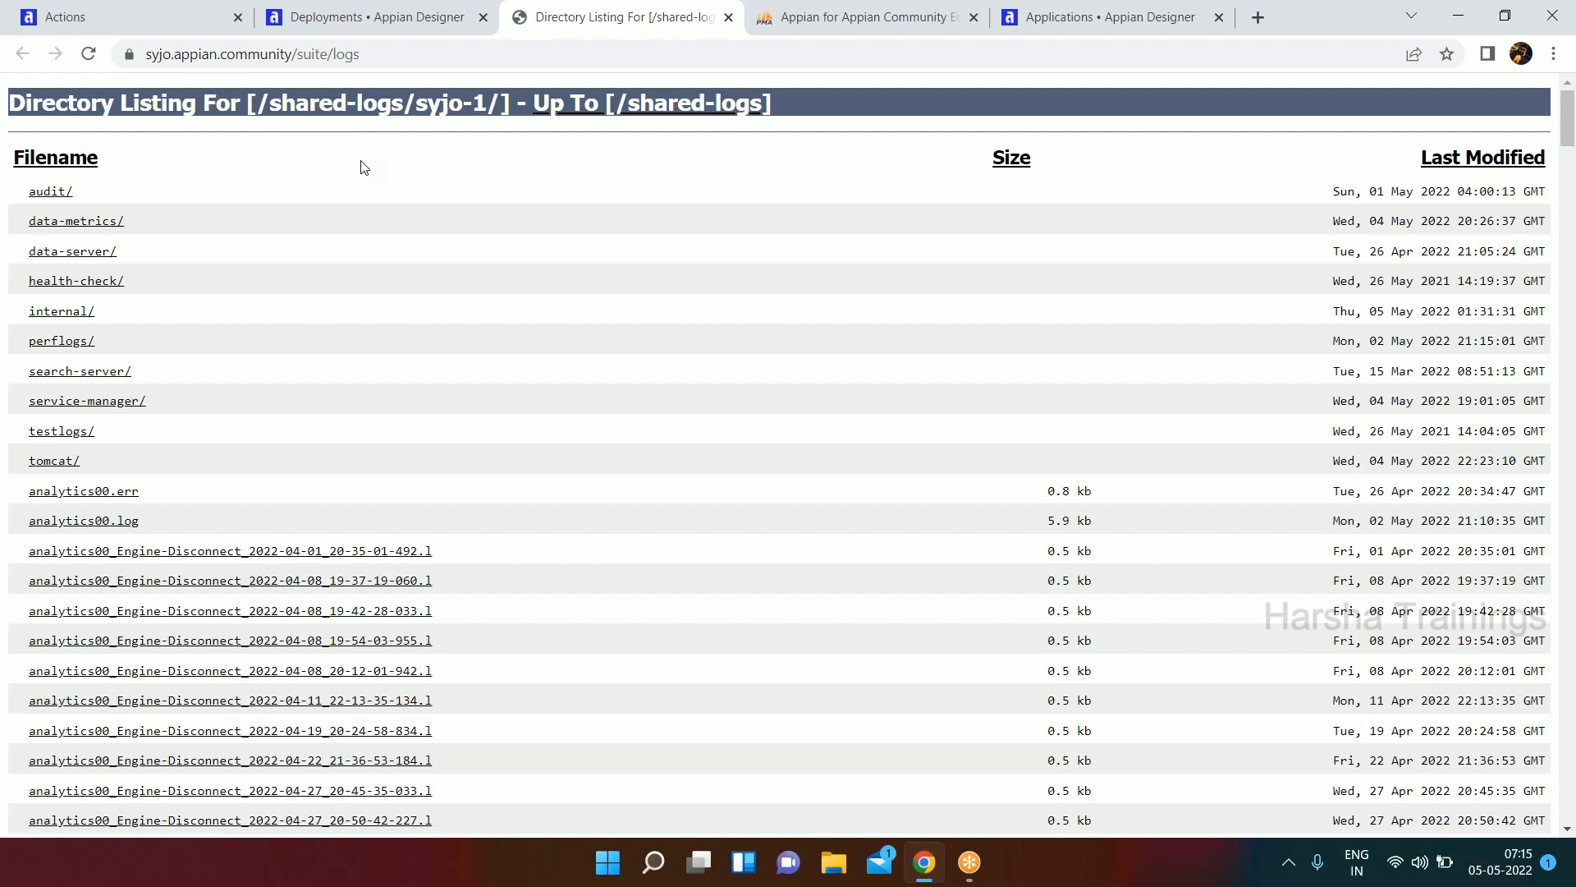
scroll(364, 167, "down", 12)
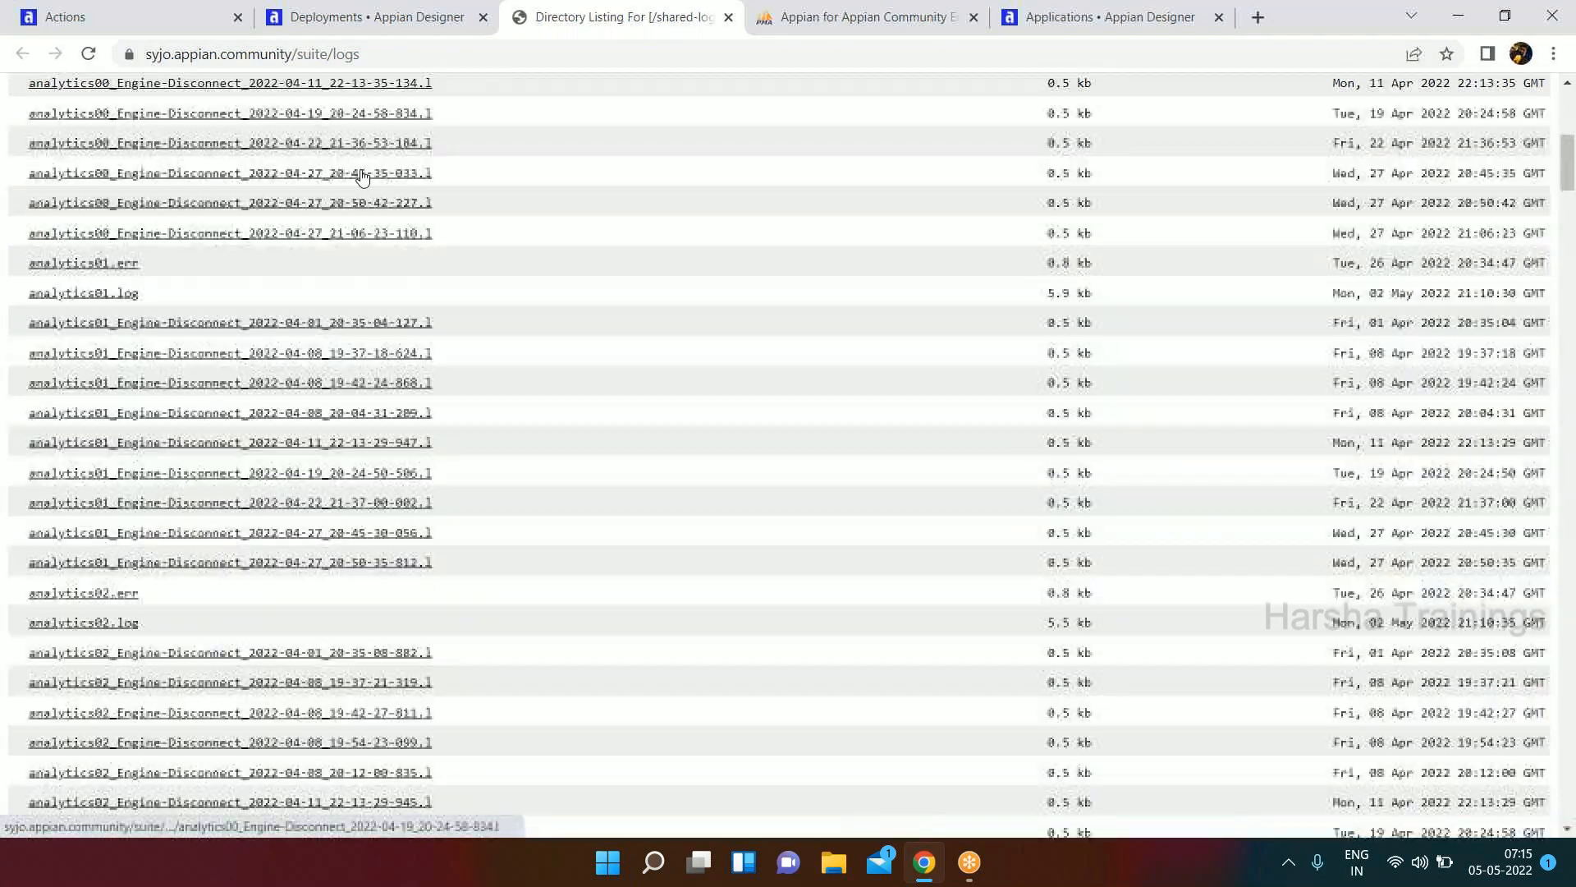
scroll(358, 179, "down", 7)
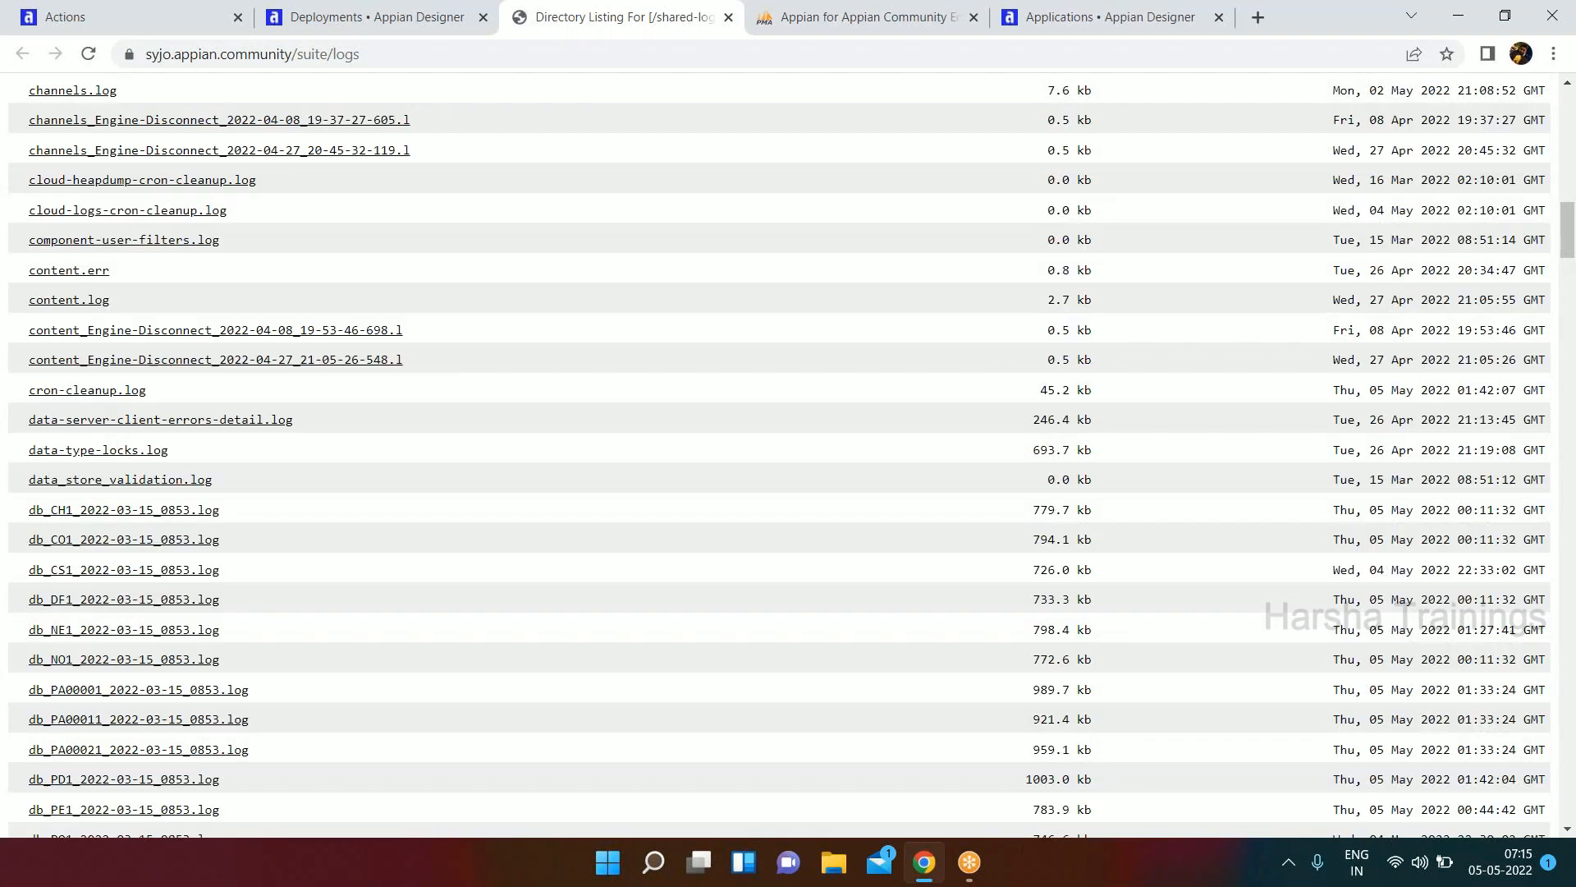
scroll(358, 188, "up", 5)
scroll(359, 187, "up", 6)
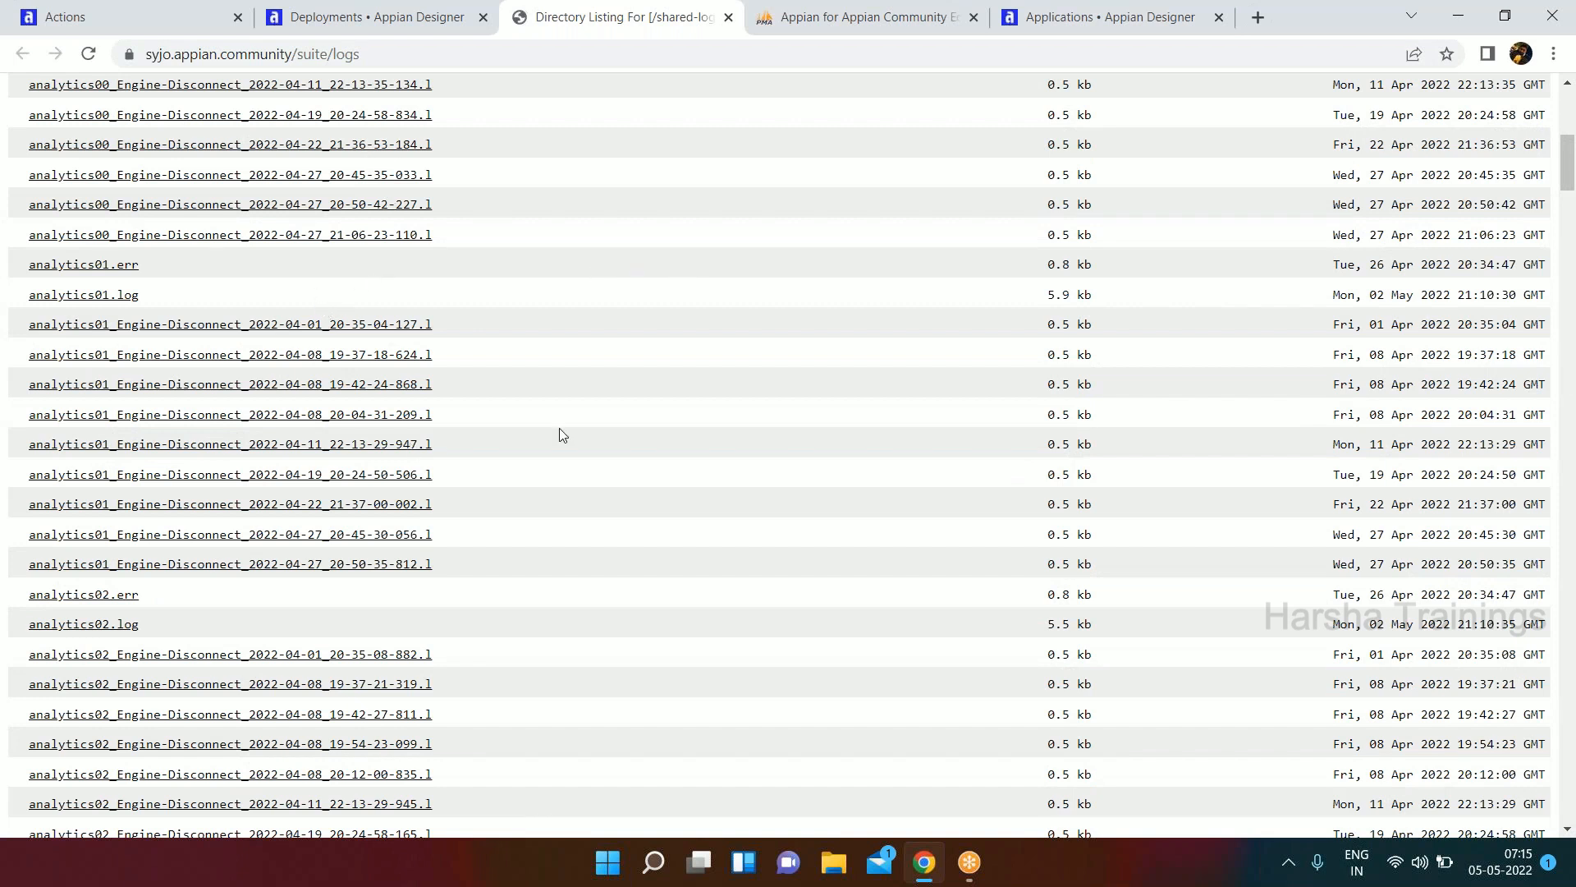
scroll(561, 435, "up", 8)
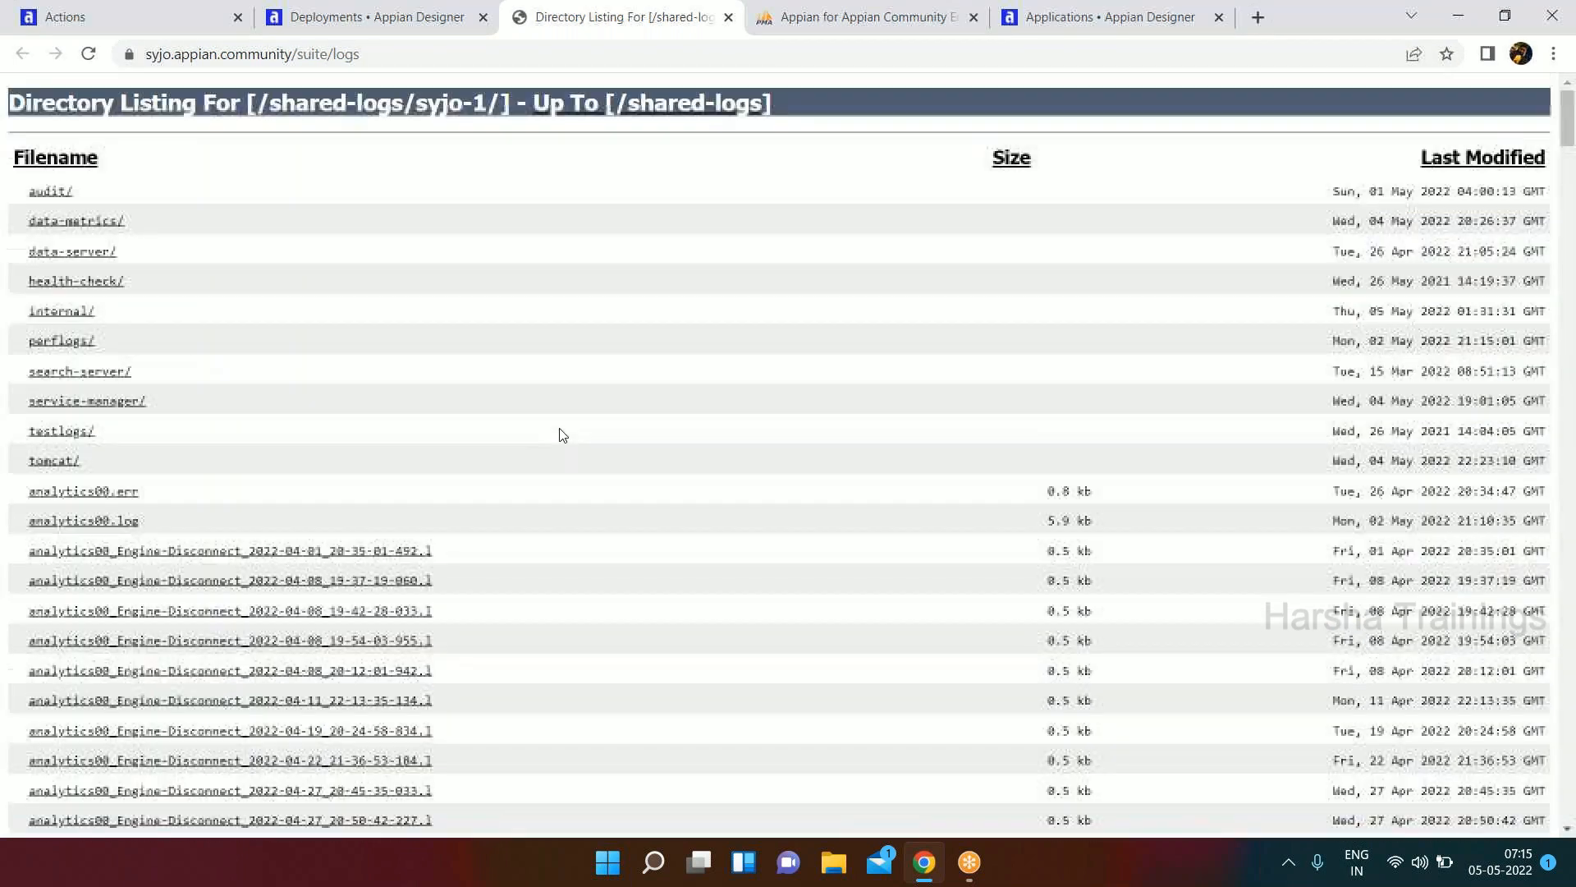
right_click(539, 36)
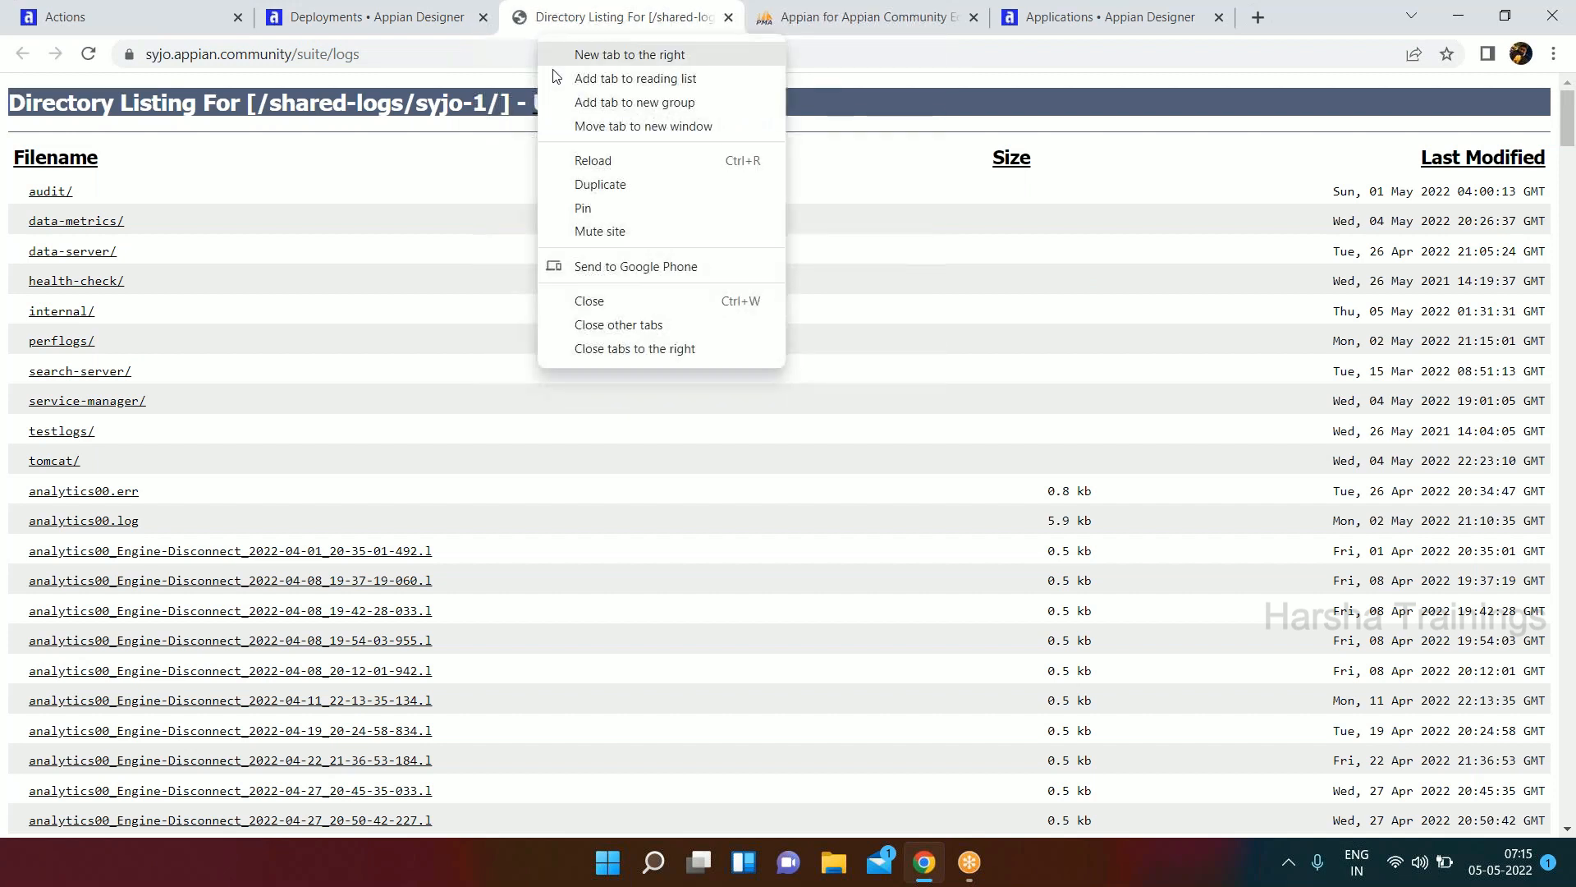
left_click(590, 301)
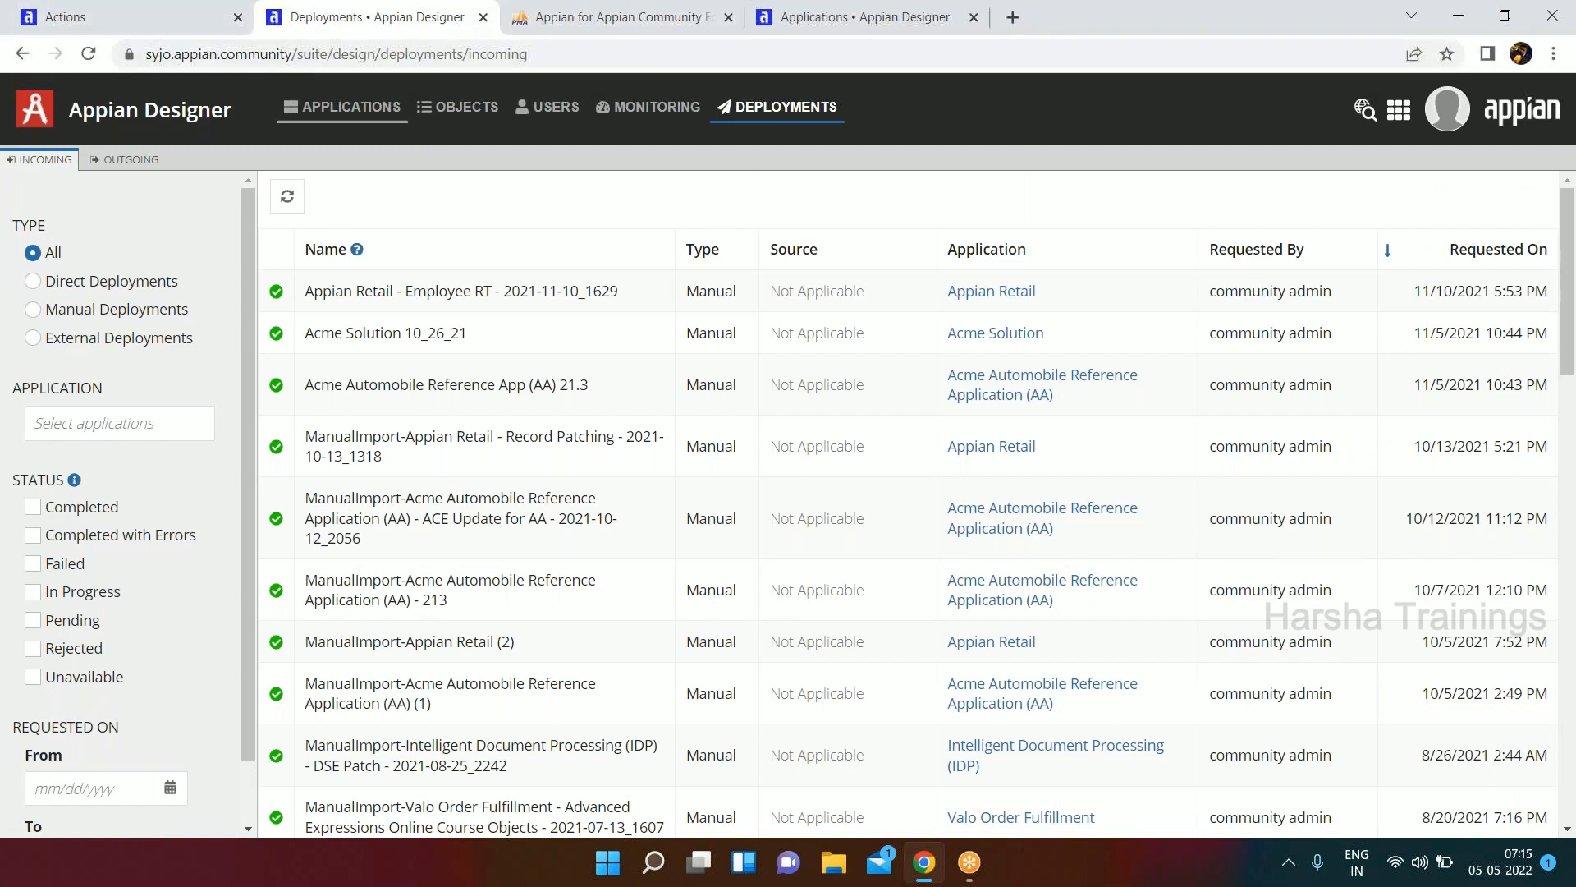
Return to the Applications list and close the Cloud Database tab and the duplicate Applications tab.
left_click(351, 108)
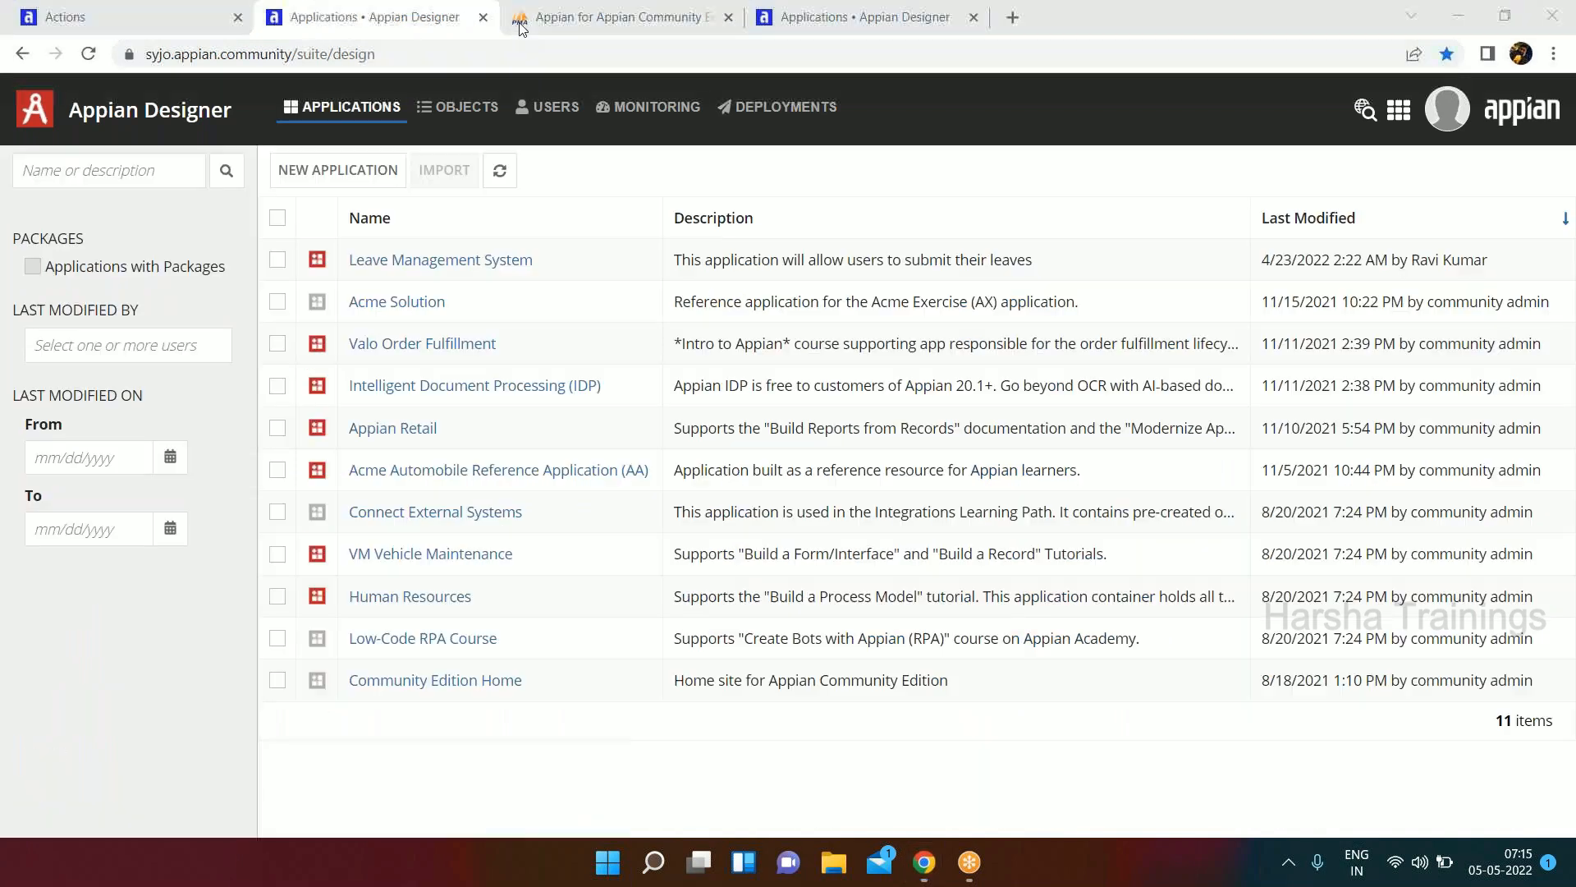
left_click(536, 33)
right_click(536, 33)
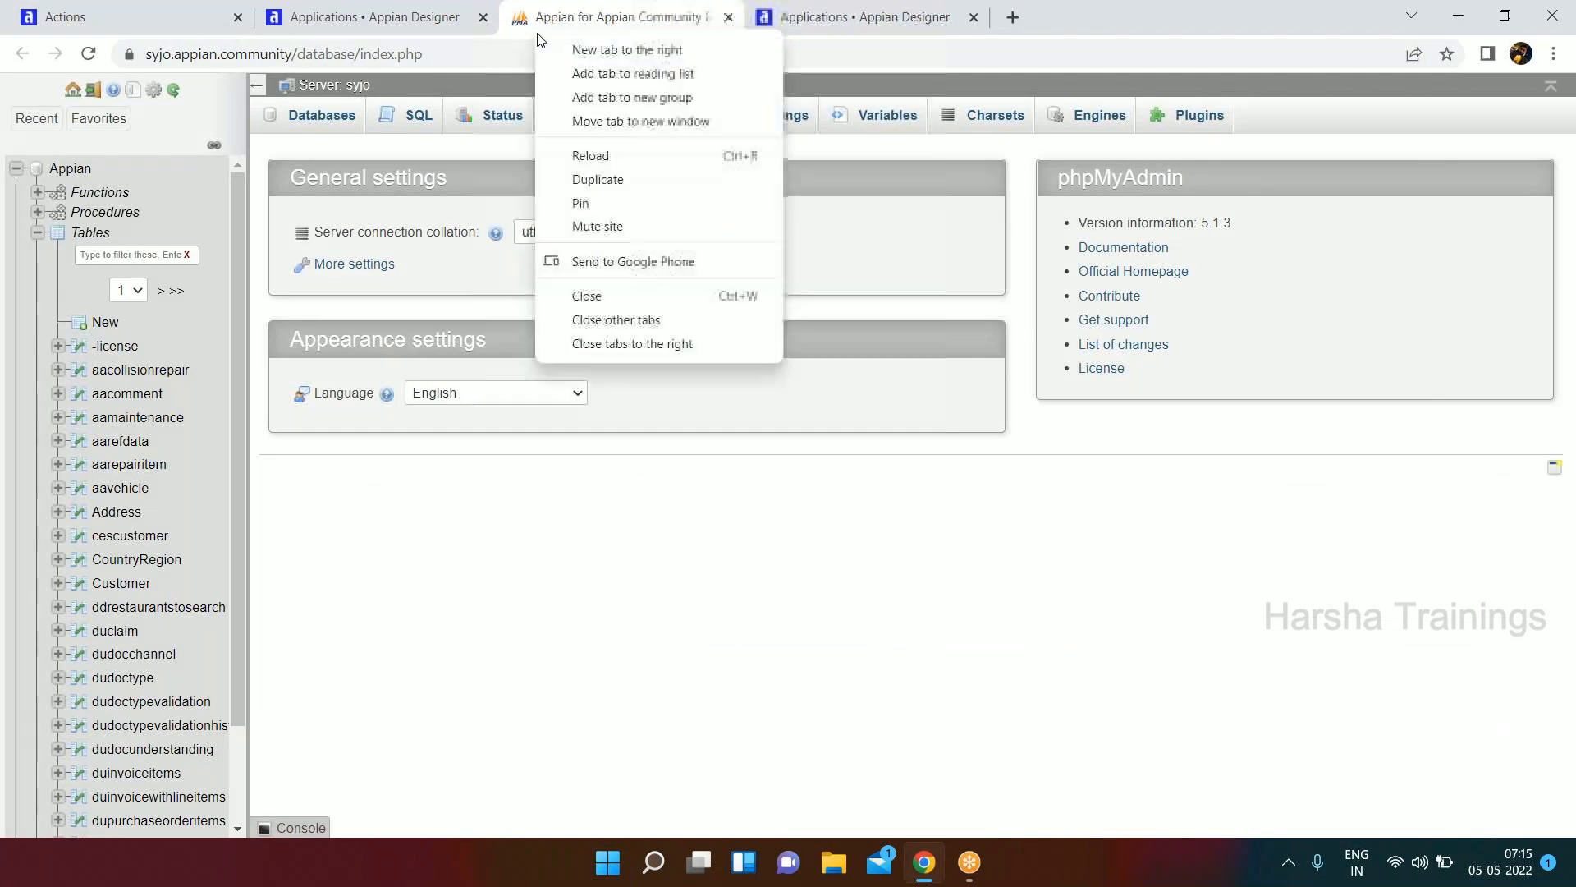
left_click(604, 293)
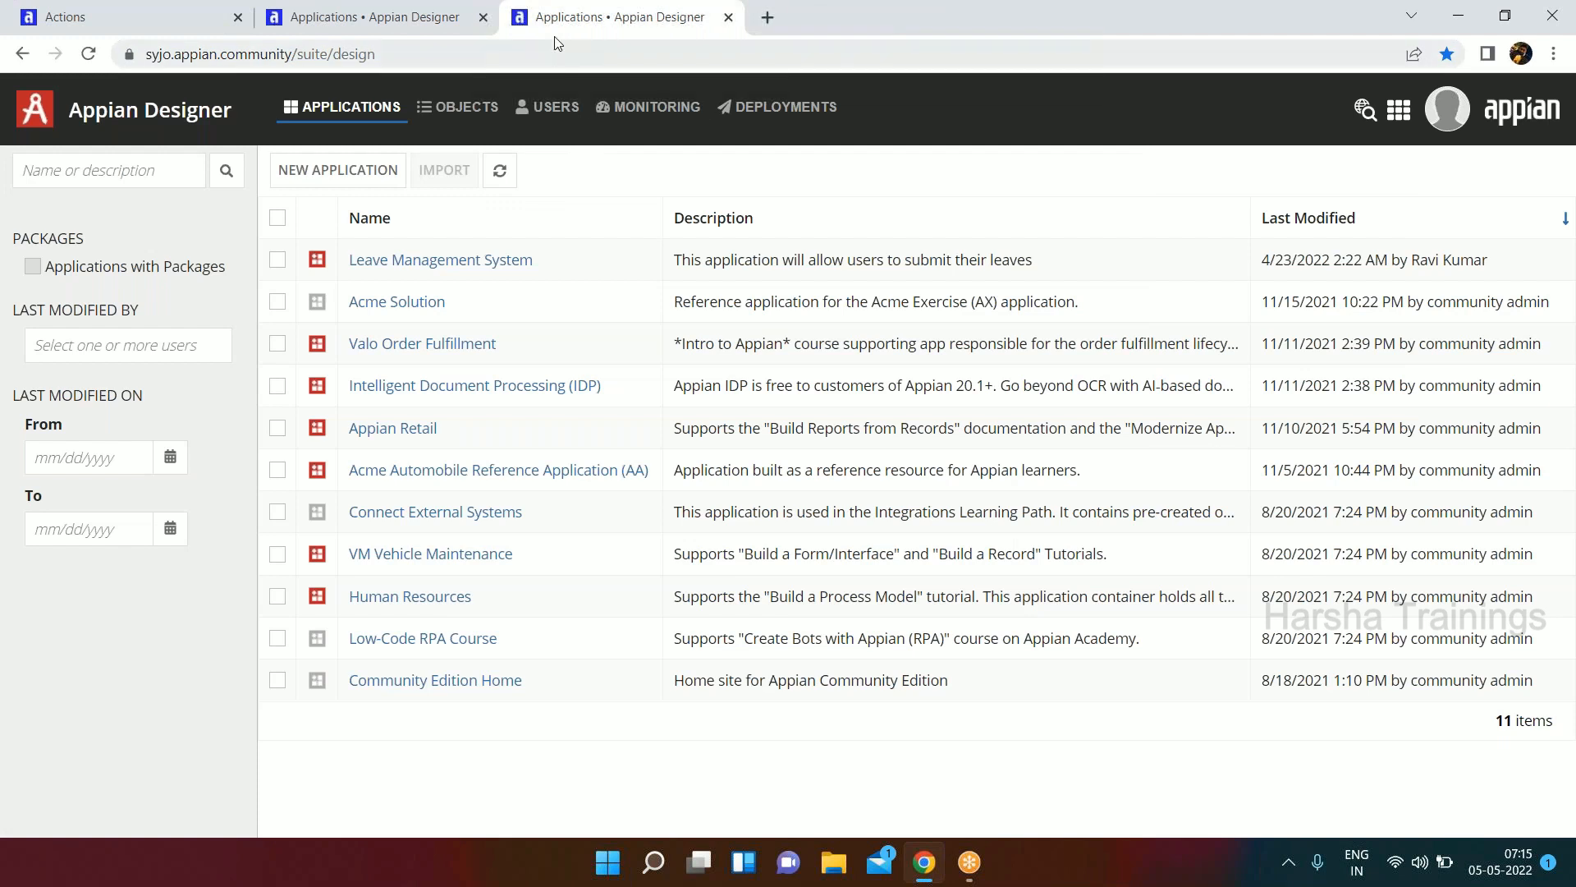
left_click(382, 24)
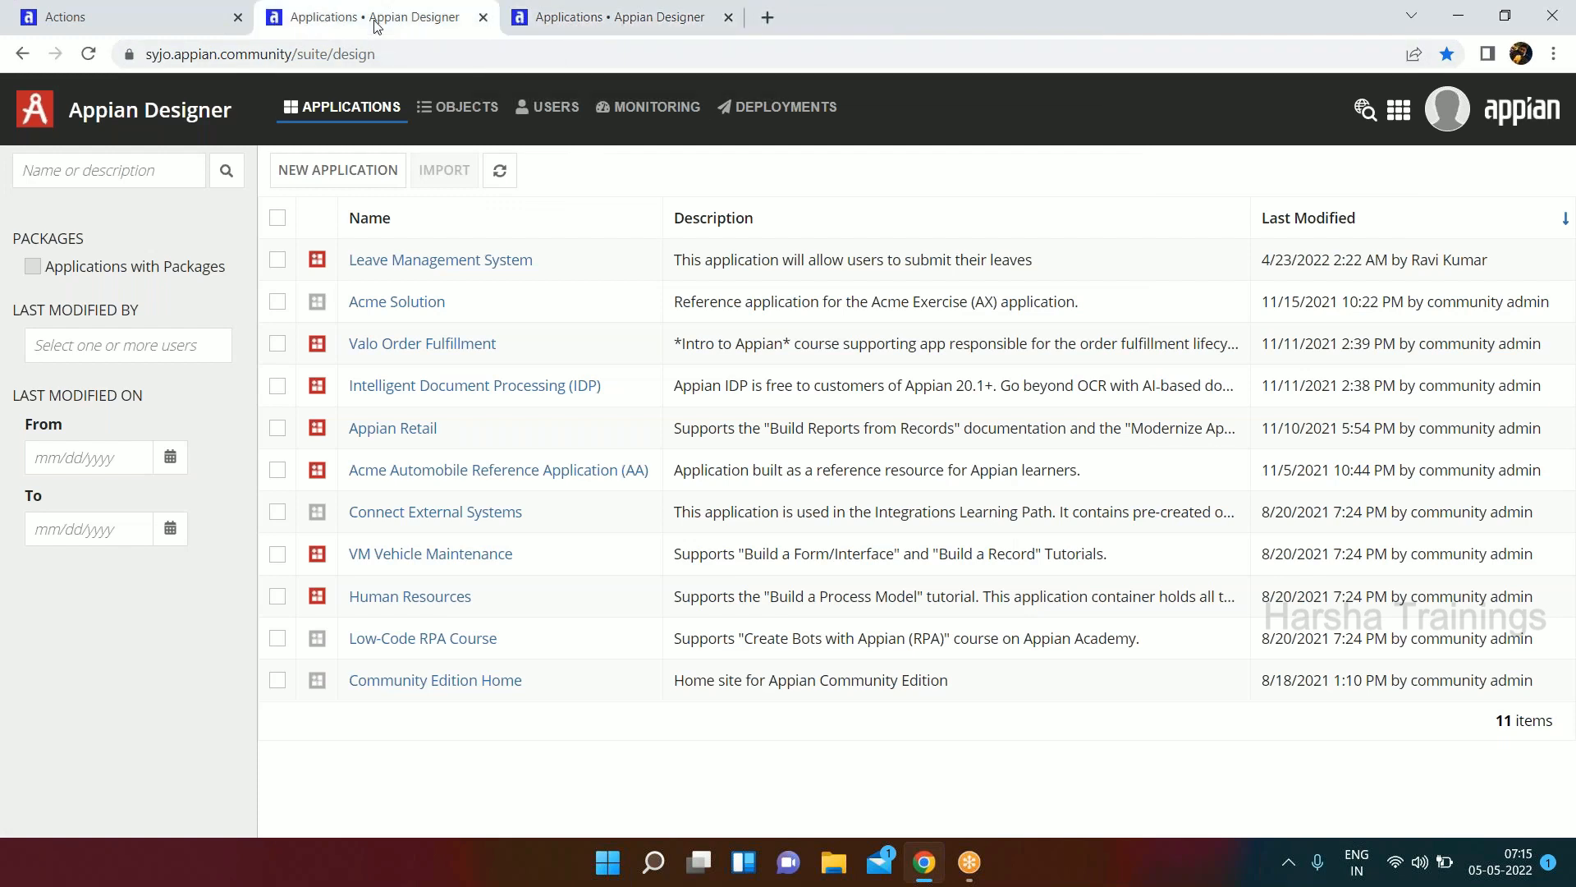
right_click(584, 29)
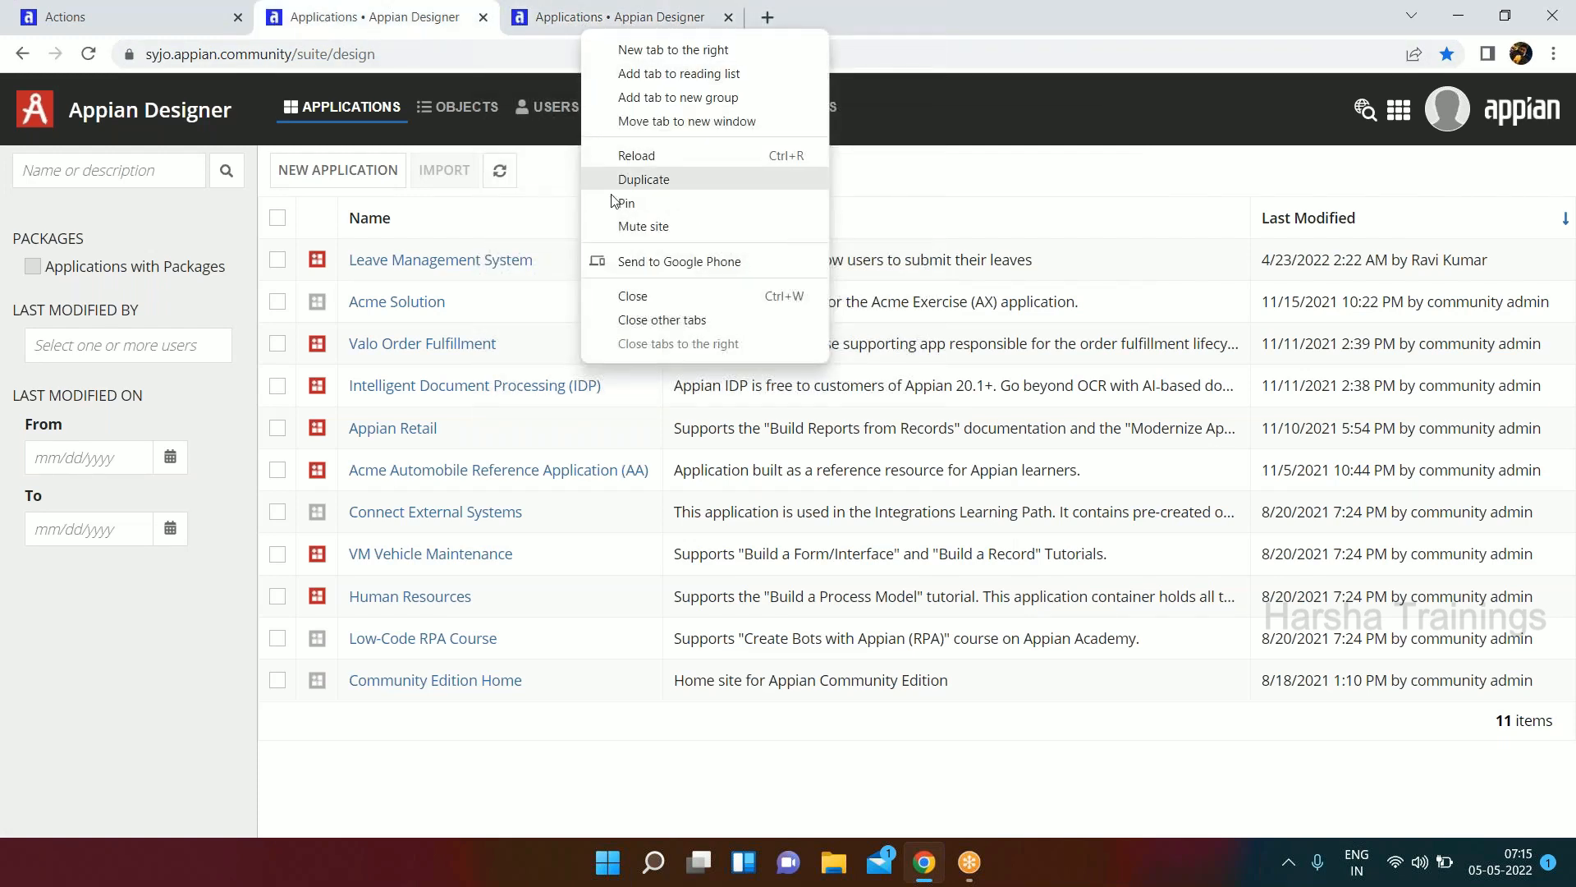
left_click(633, 297)
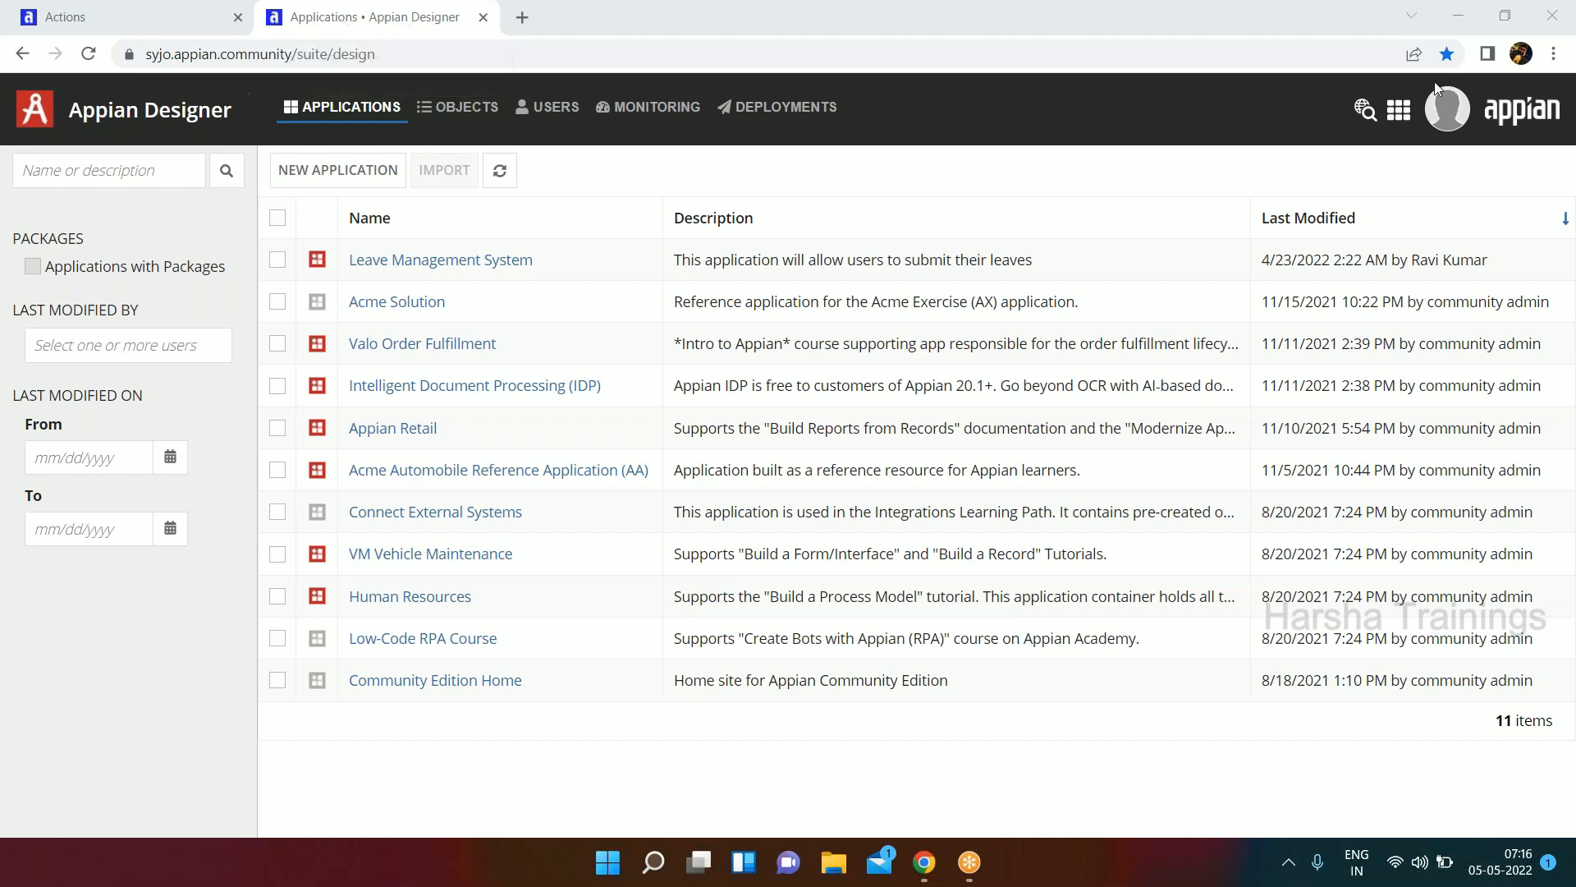
Open the Admin Console and view its Data Sources page under Integration.
left_click(1399, 110)
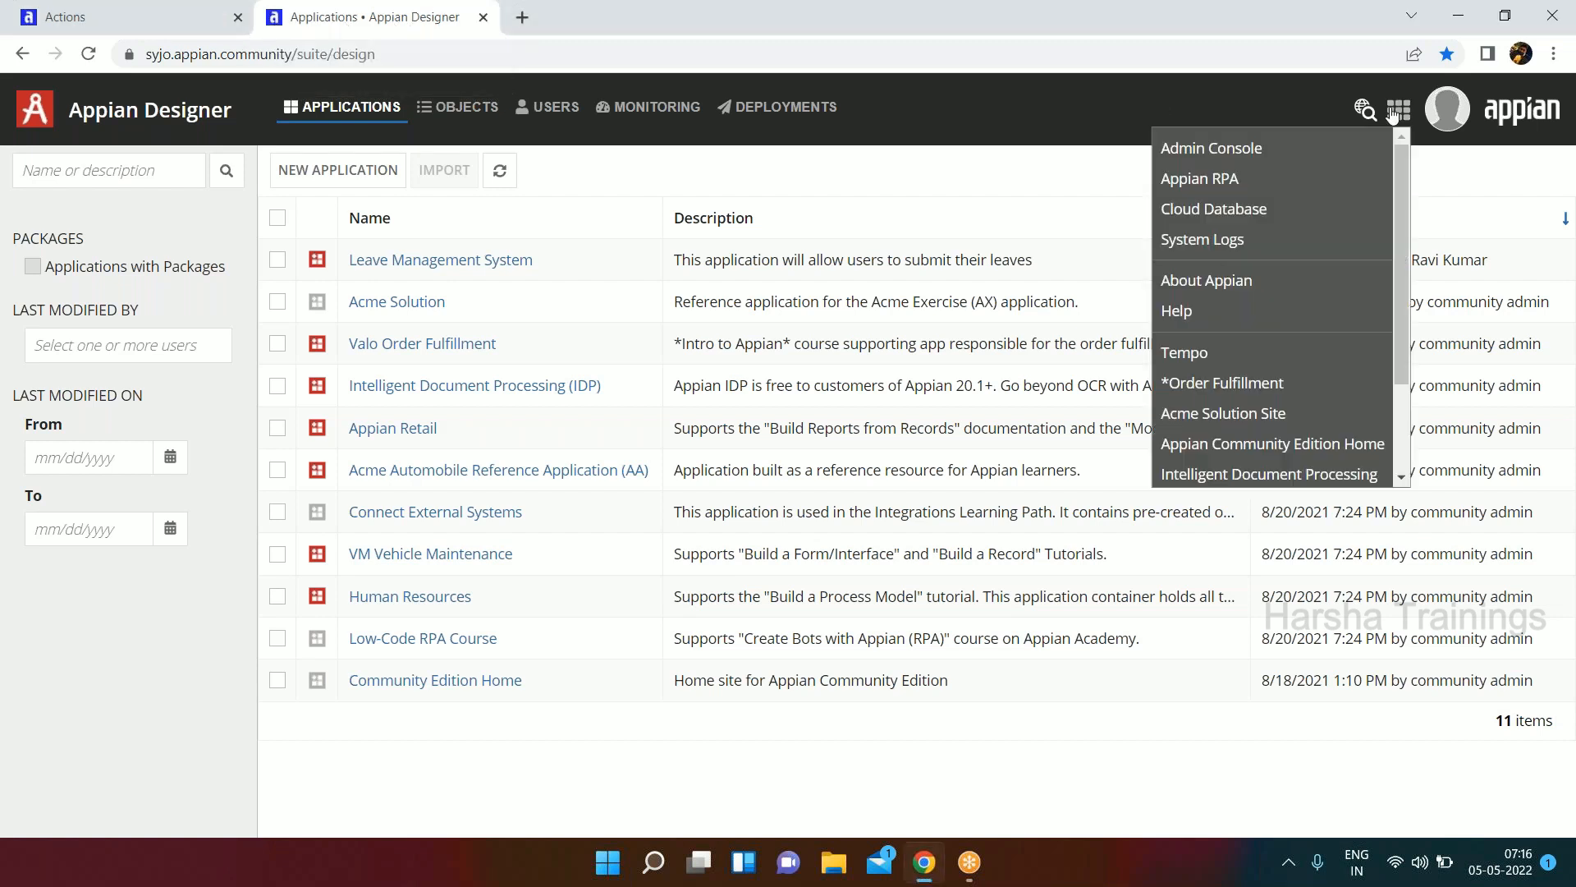
left_click(1219, 153)
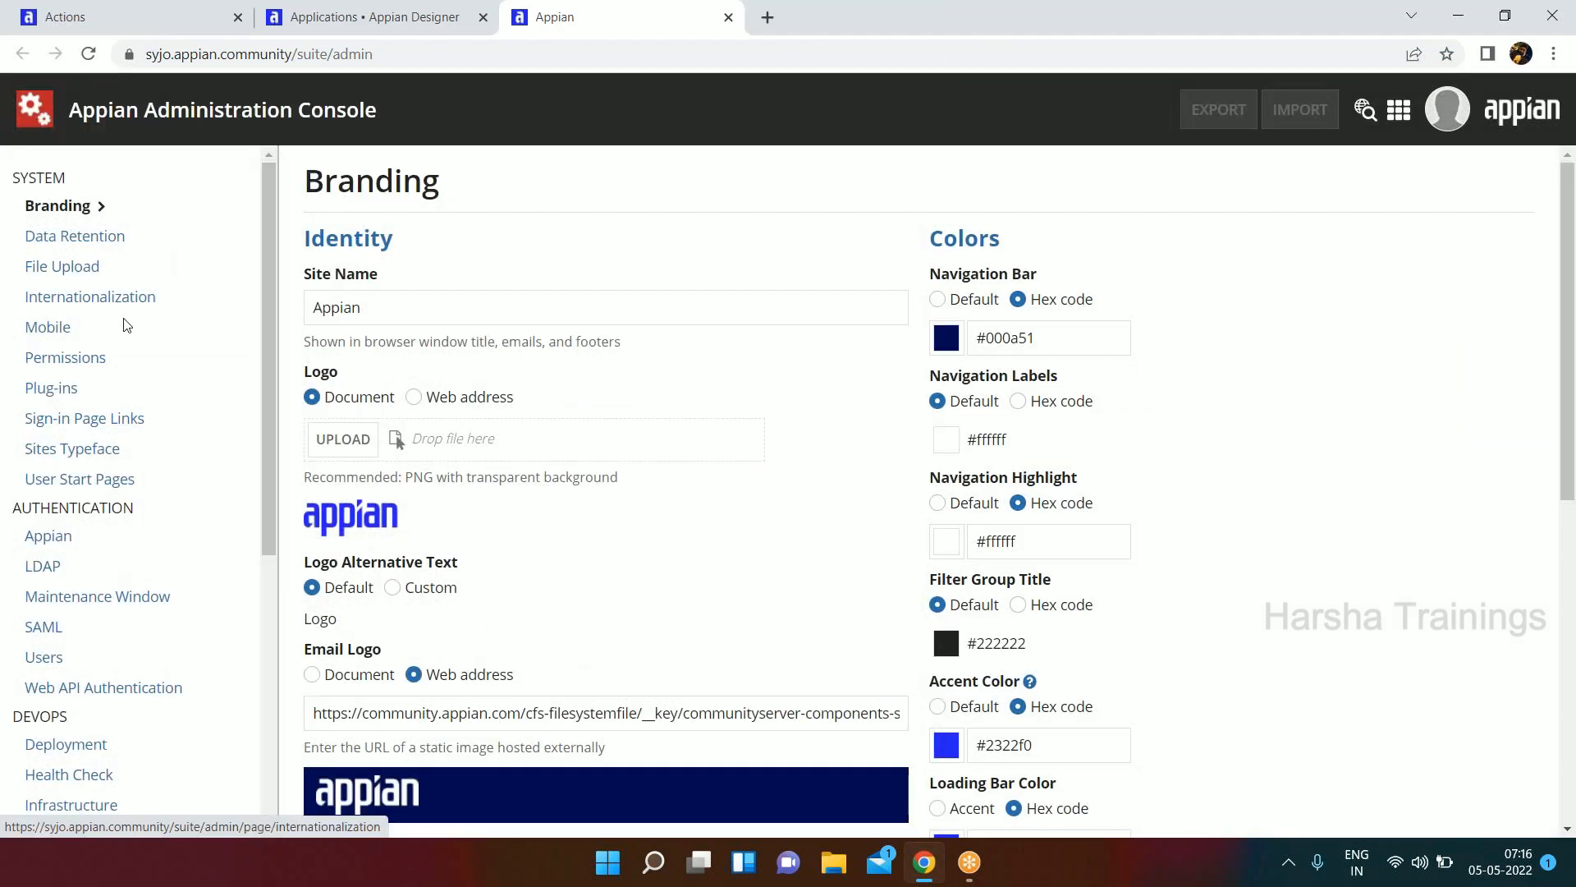
scroll(126, 320, "down", 2)
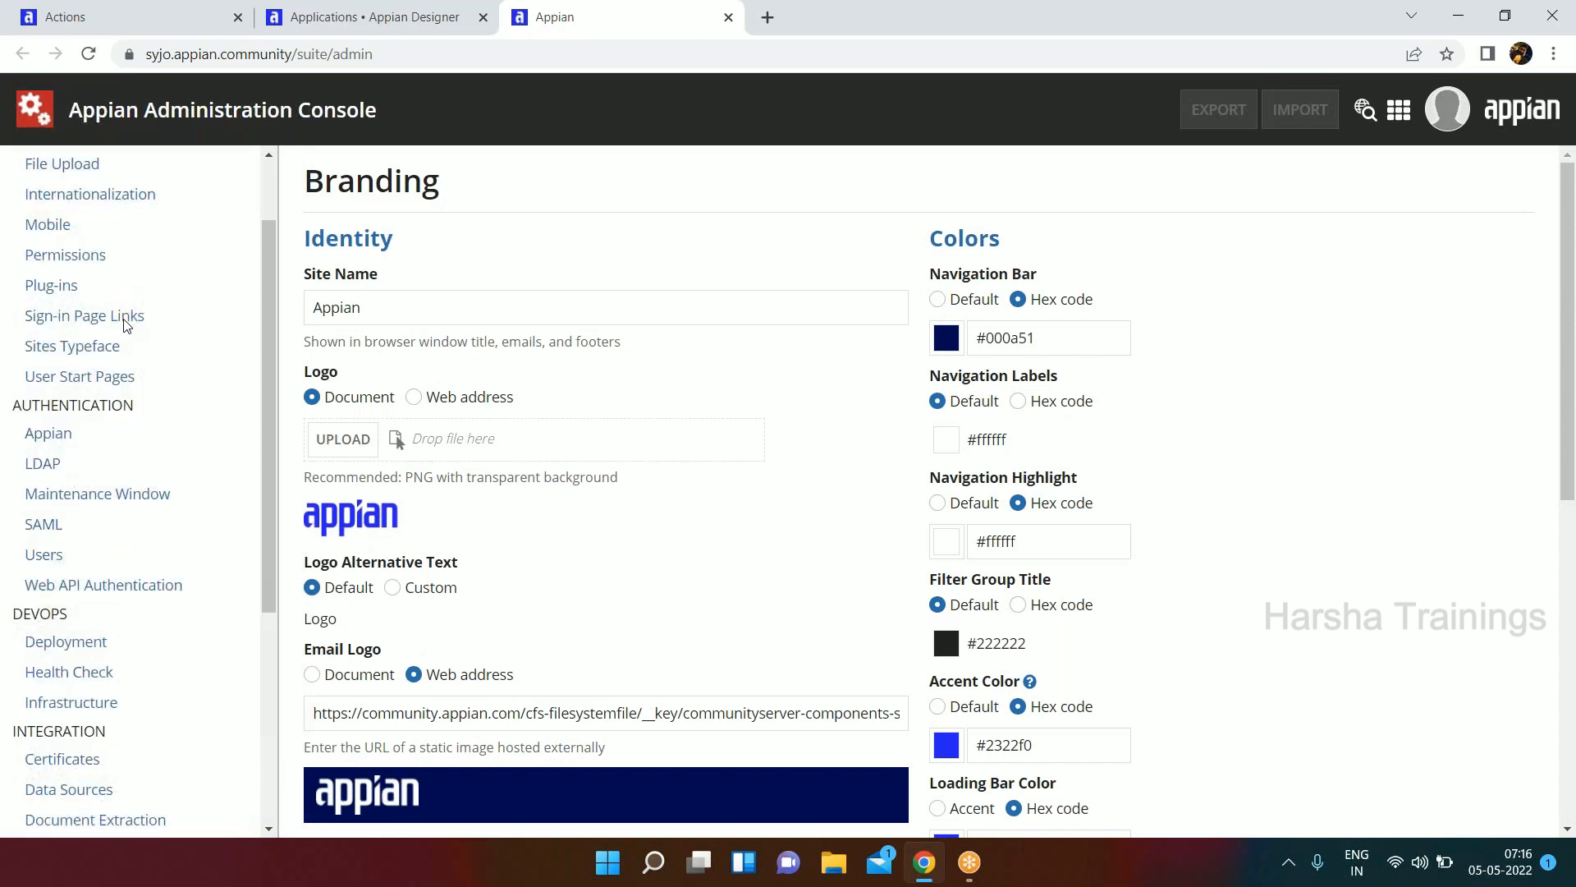
scroll(100, 504, "down", 2)
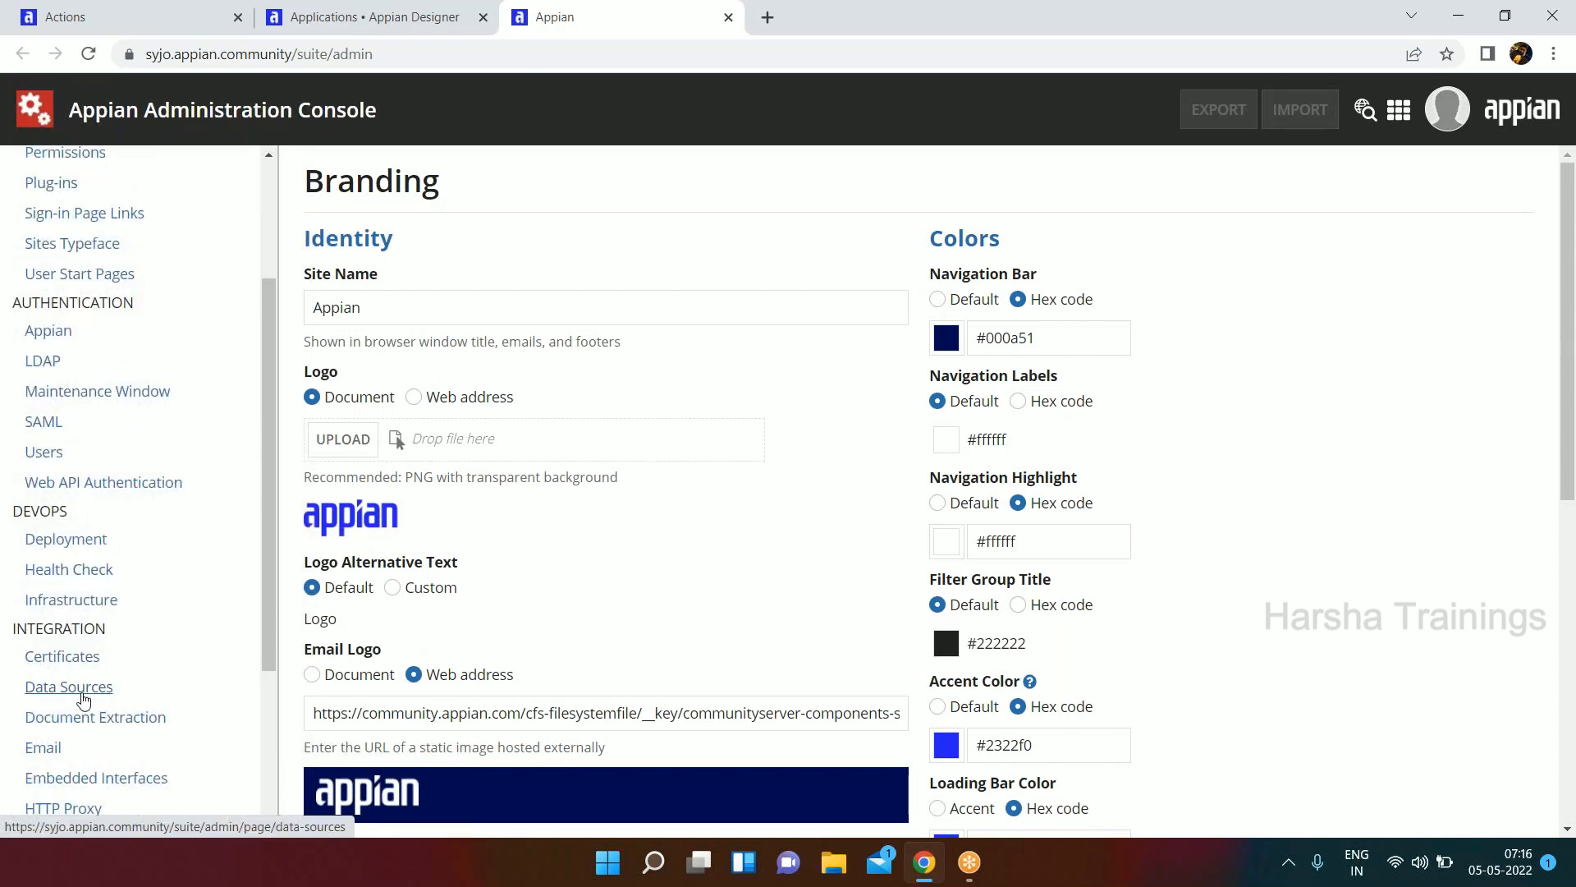
left_click(84, 700)
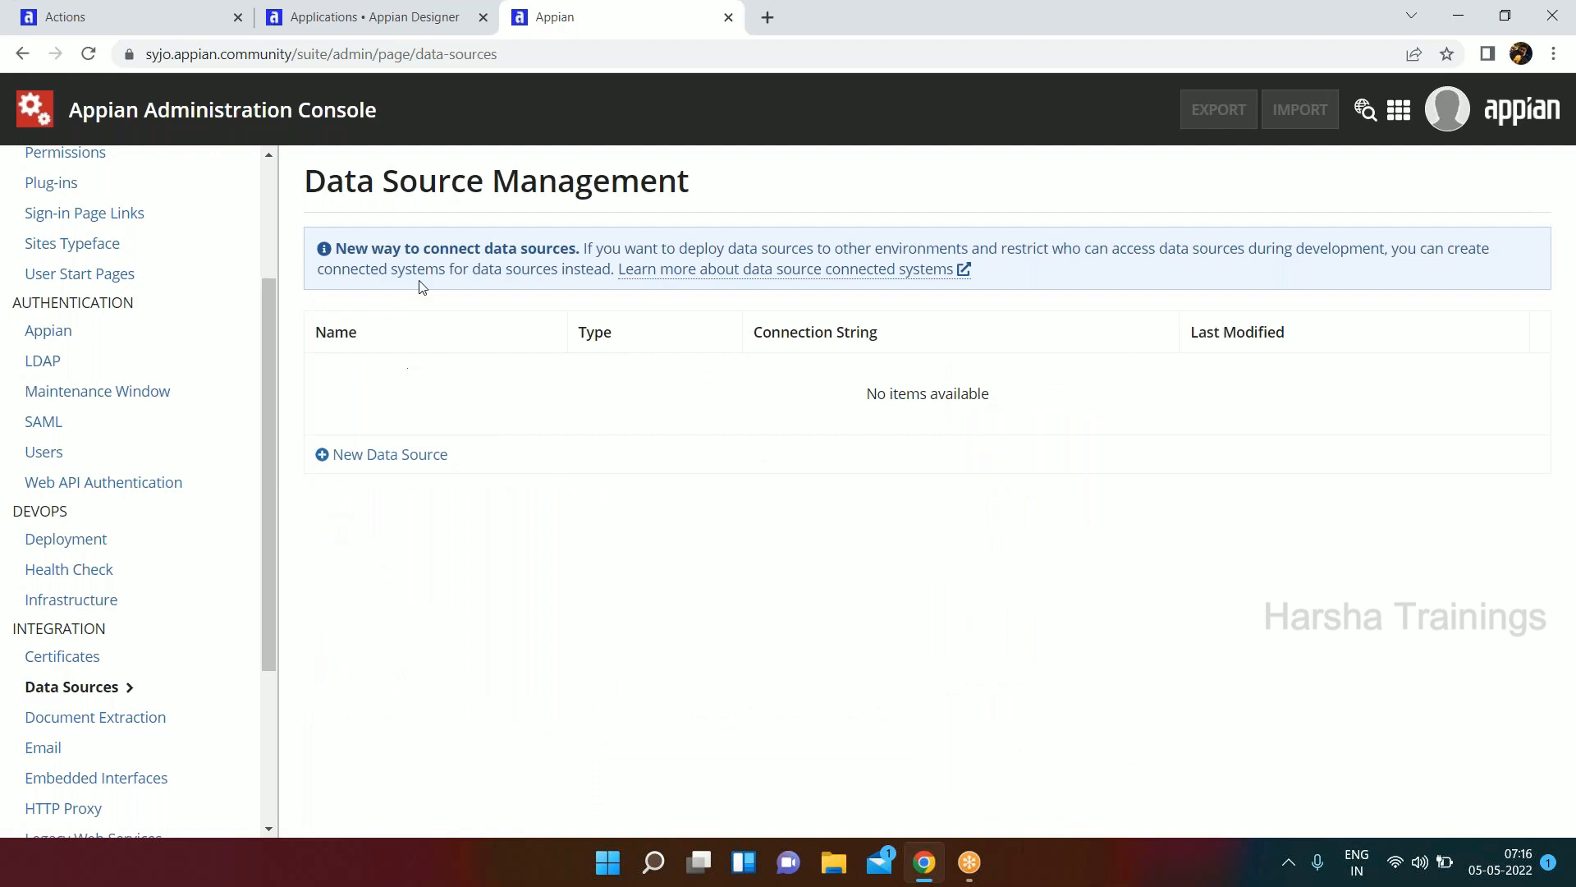
Open the form for a new data source, examine the available database types, and cancel it.
left_click(411, 456)
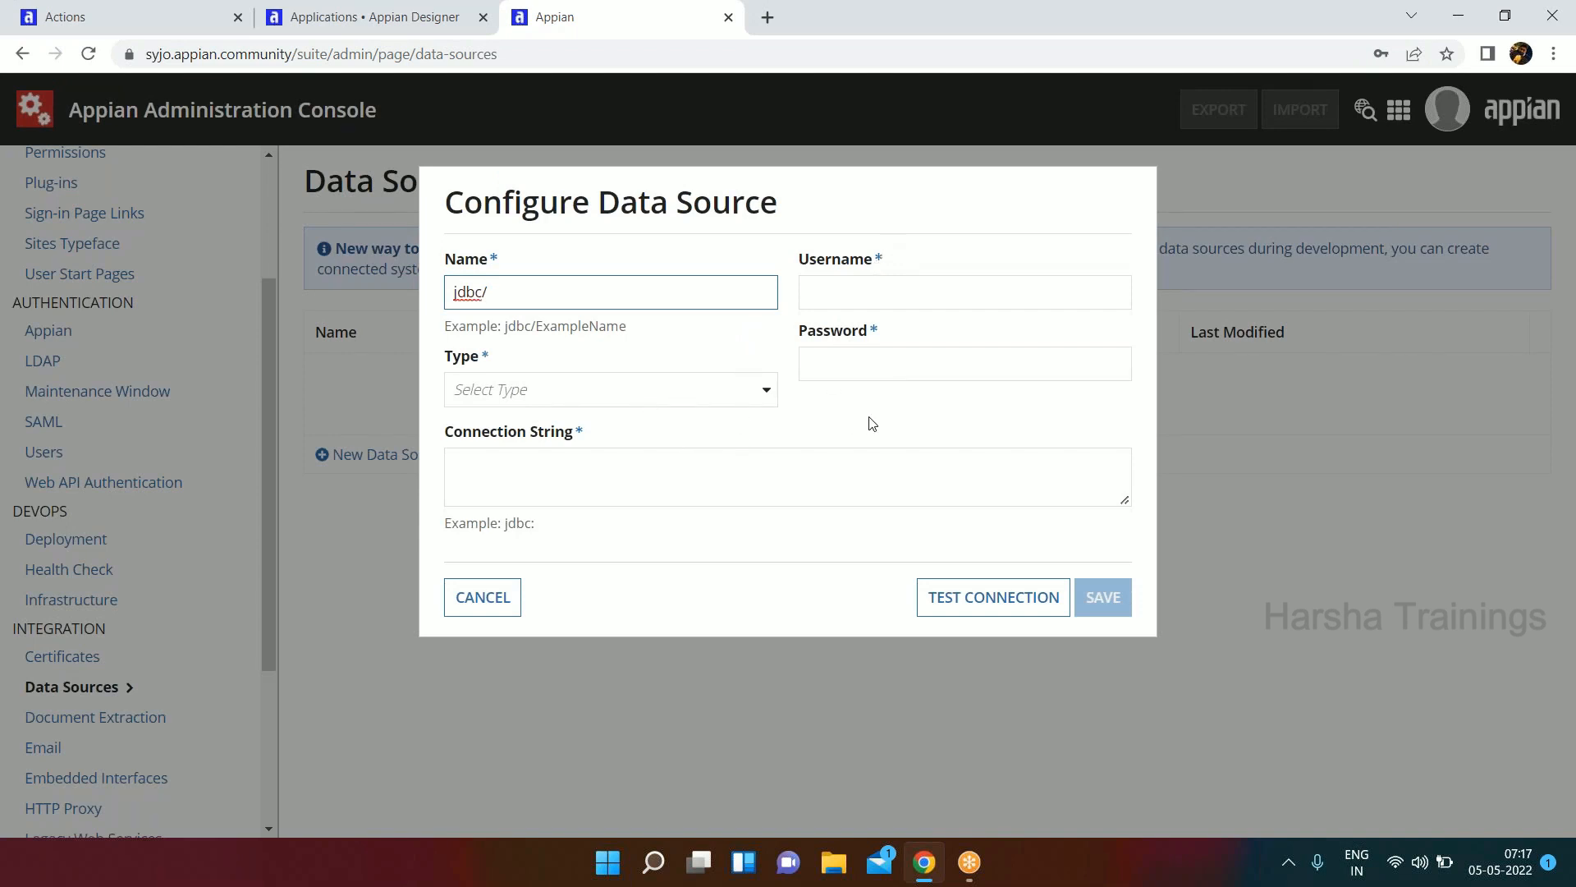
left_click(769, 389)
left_click(769, 390)
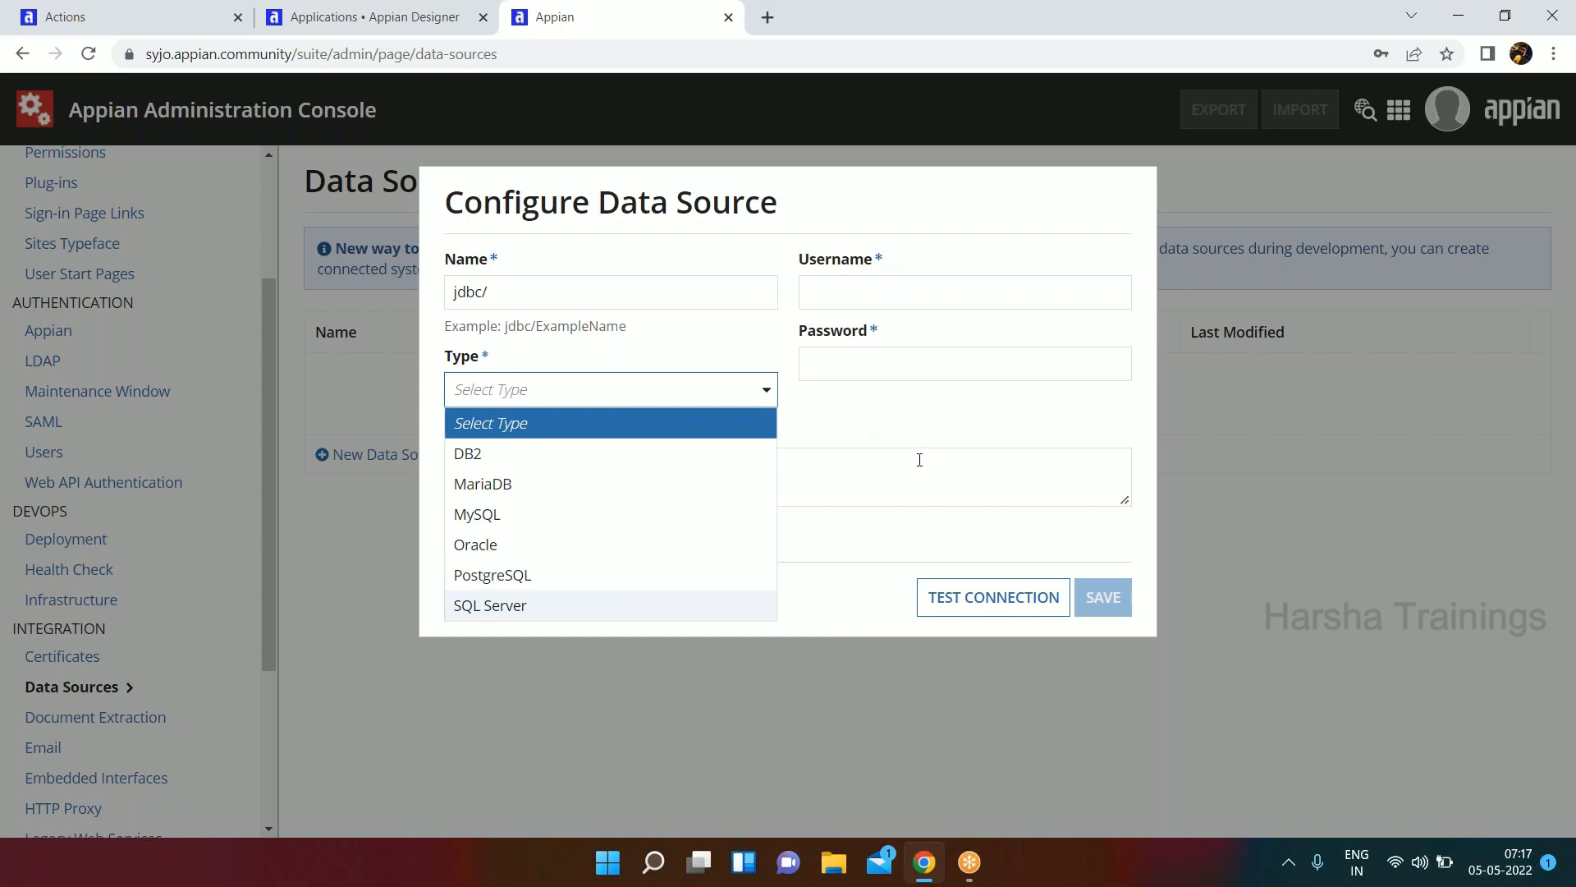
left_click(920, 430)
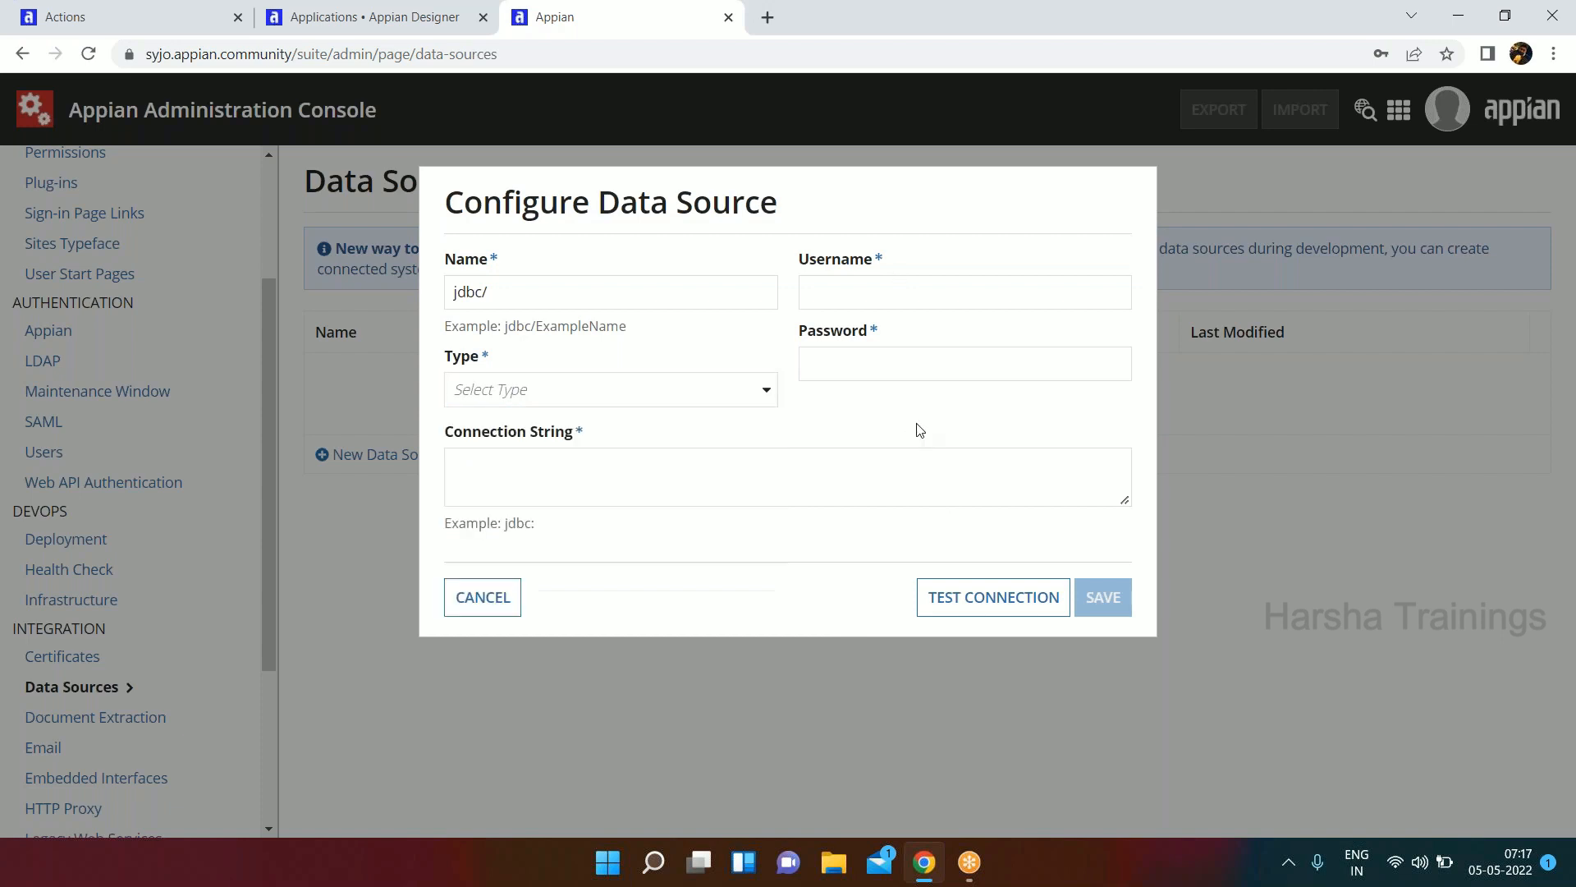
left_click(502, 598)
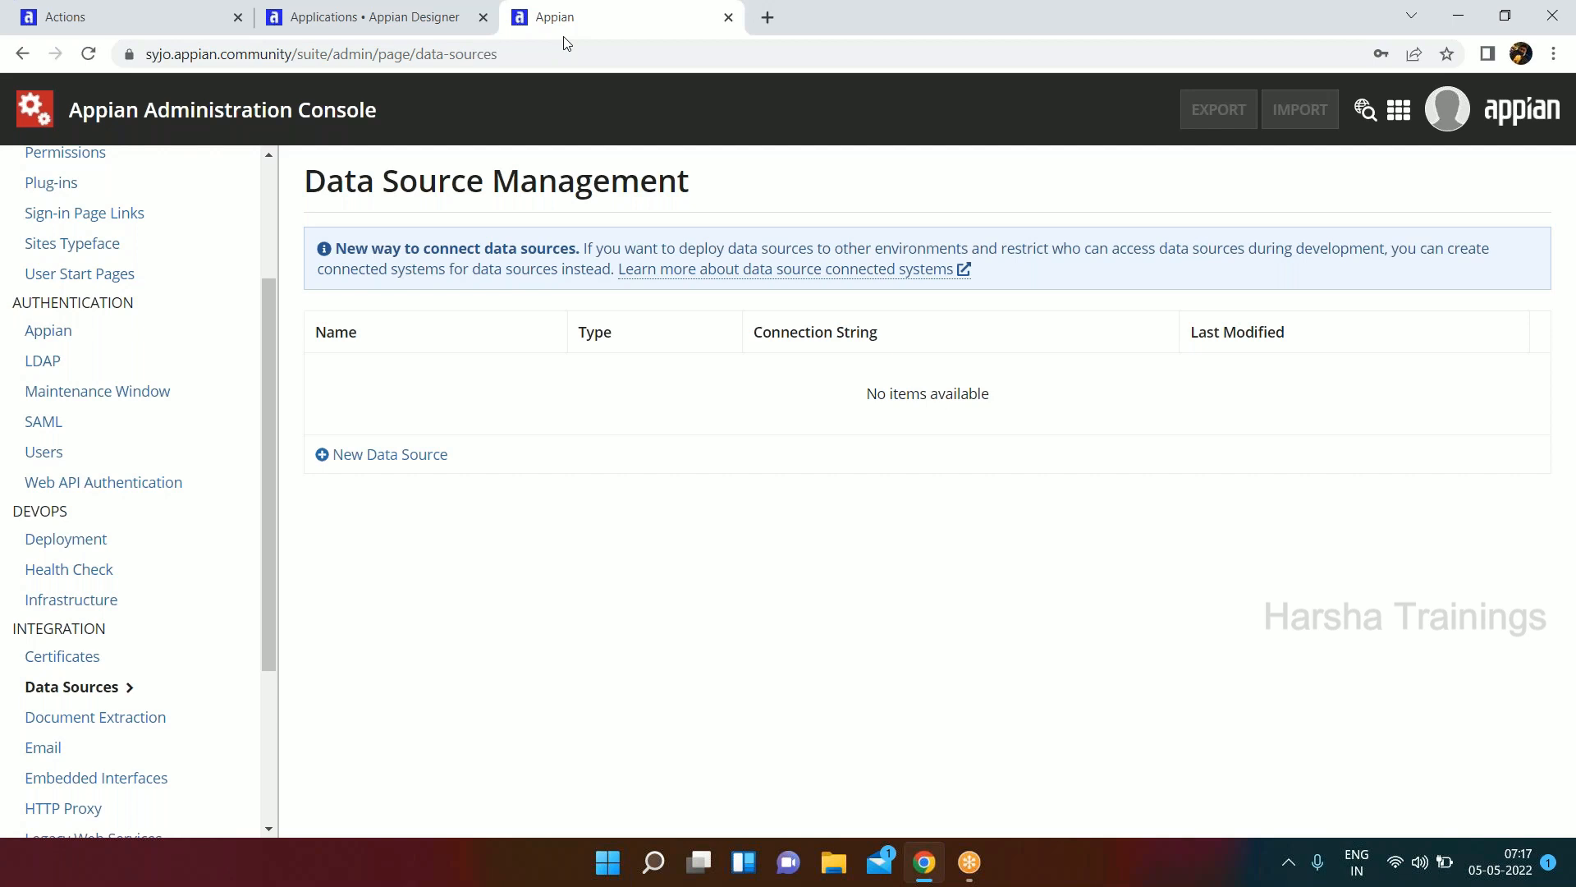
Close the Admin Console tab, view Tempo's Actions page, and return to the Applications list in Appian Designer.
right_click(567, 42)
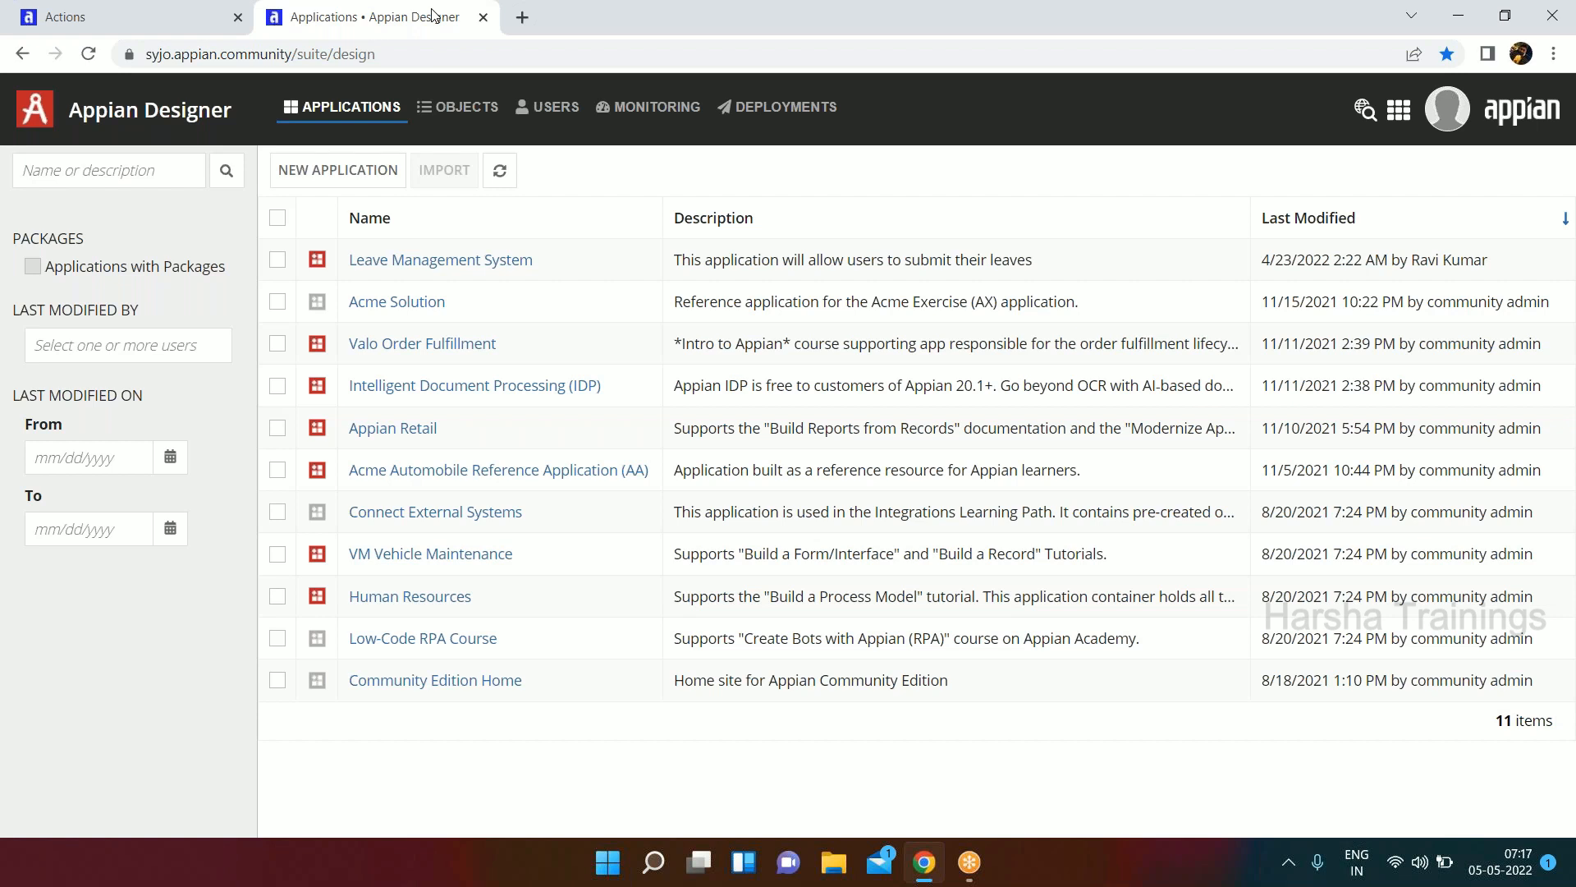
left_click(58, 22)
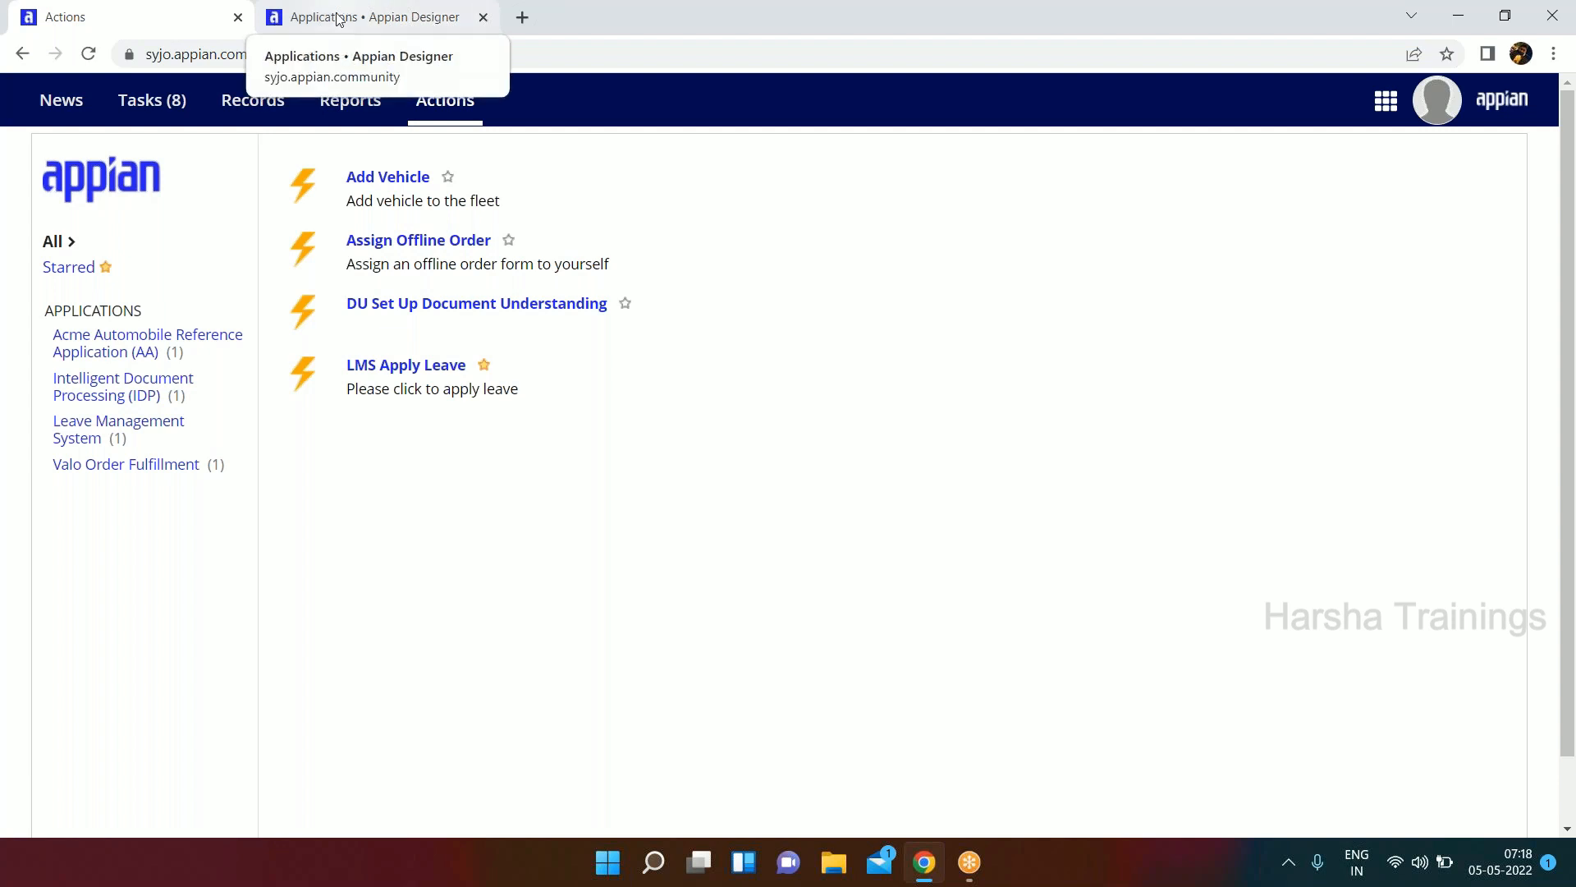
left_click(372, 22)
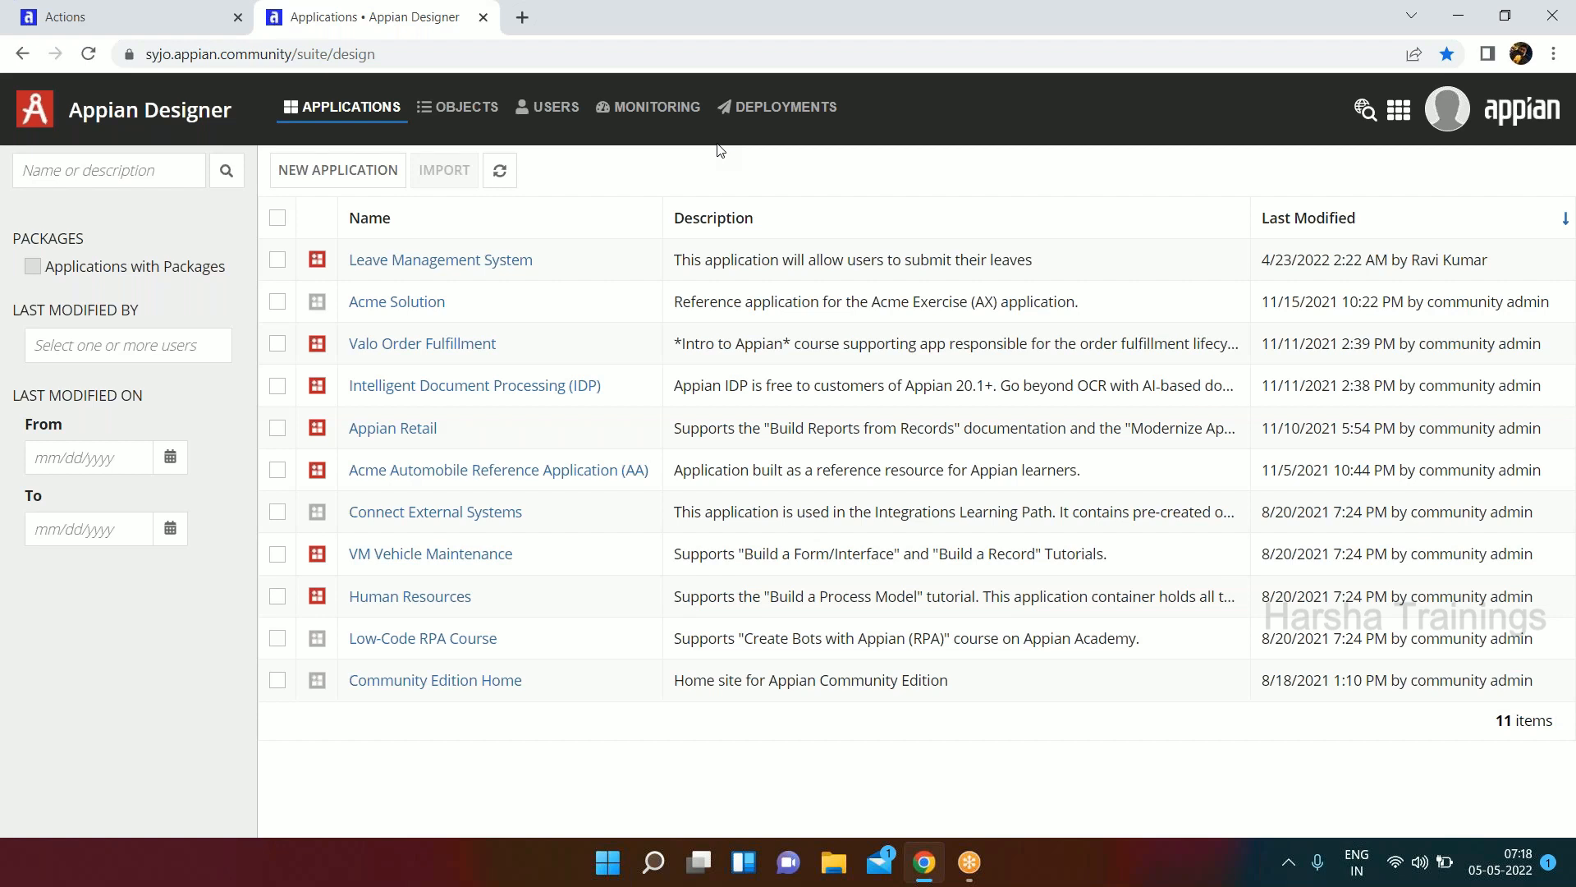
left_click_drag(351, 168, 360, 174)
left_click(372, 184)
left_click(483, 572)
Start a new application created from scratch and name it "Inventory Management System".
left_click(322, 169)
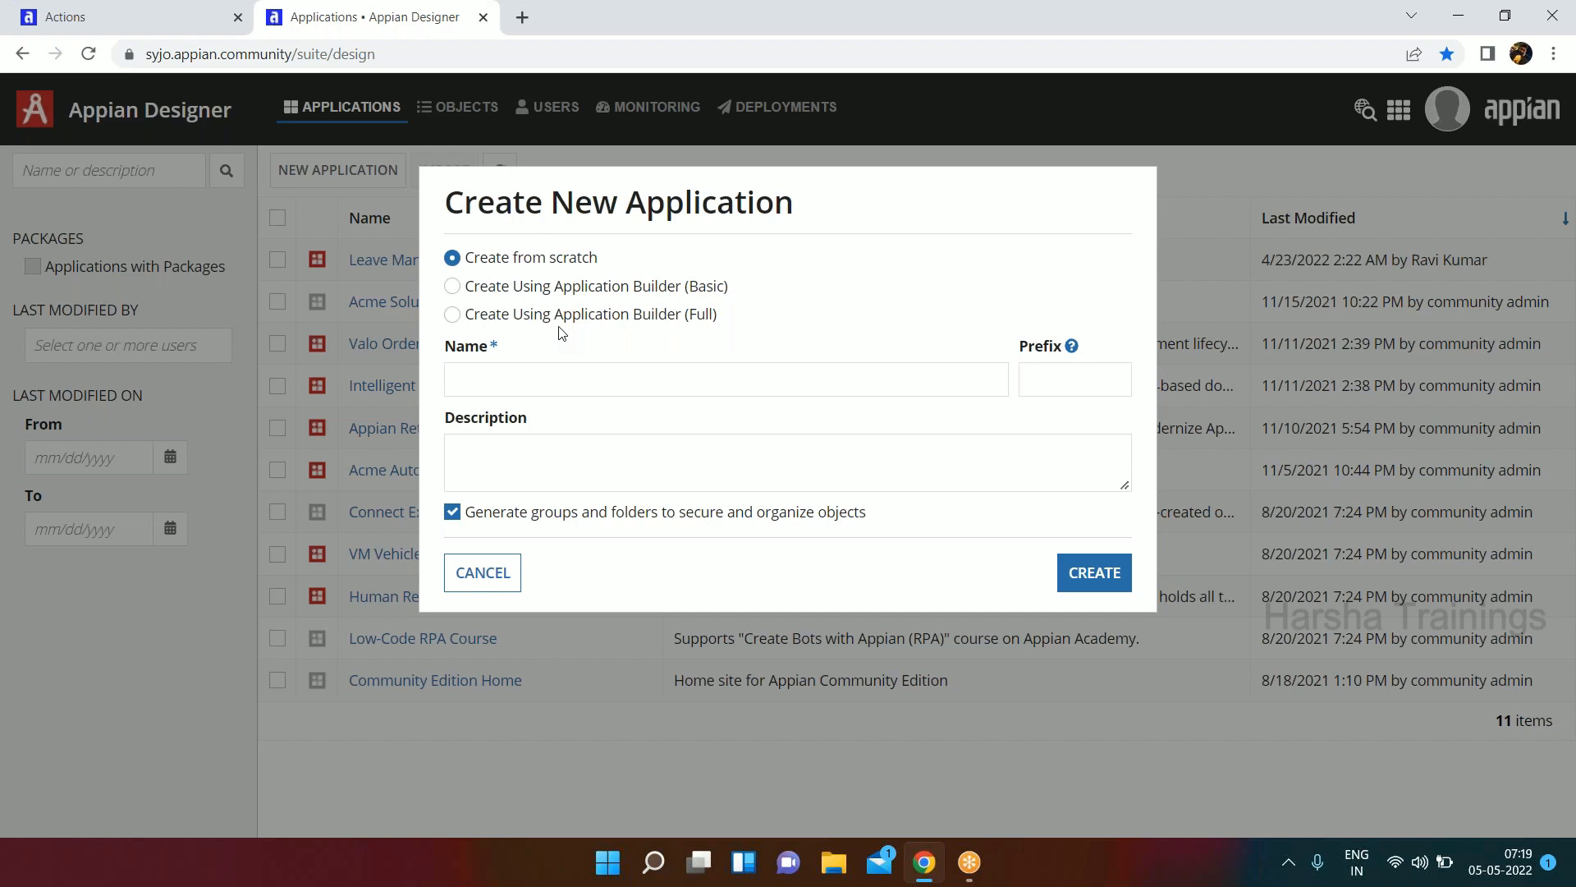
left_click(619, 380)
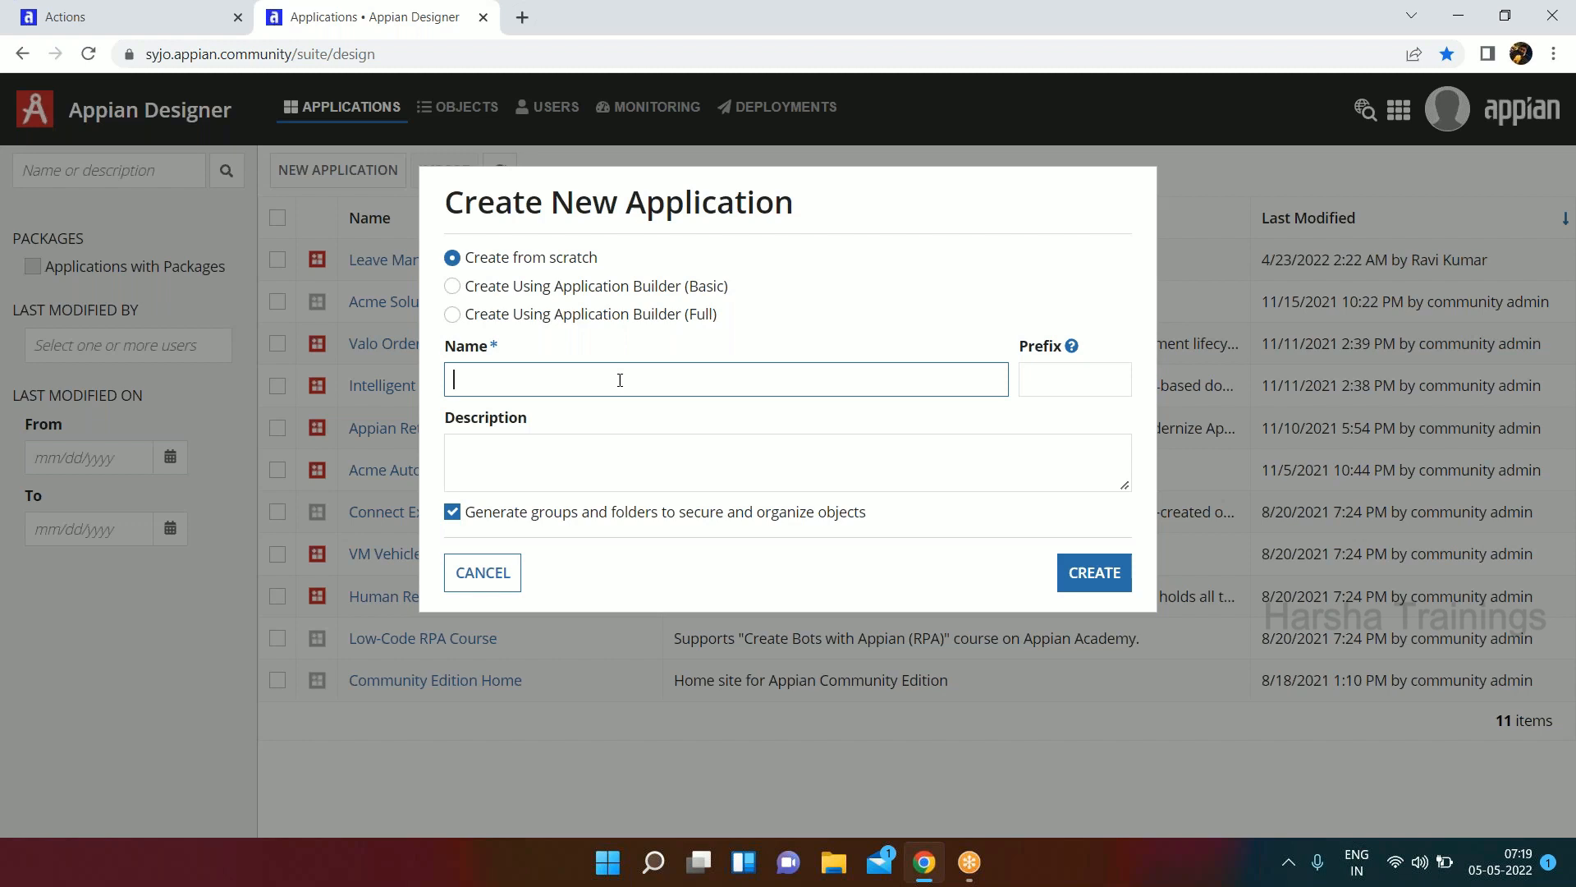
type("Inventory Management ")
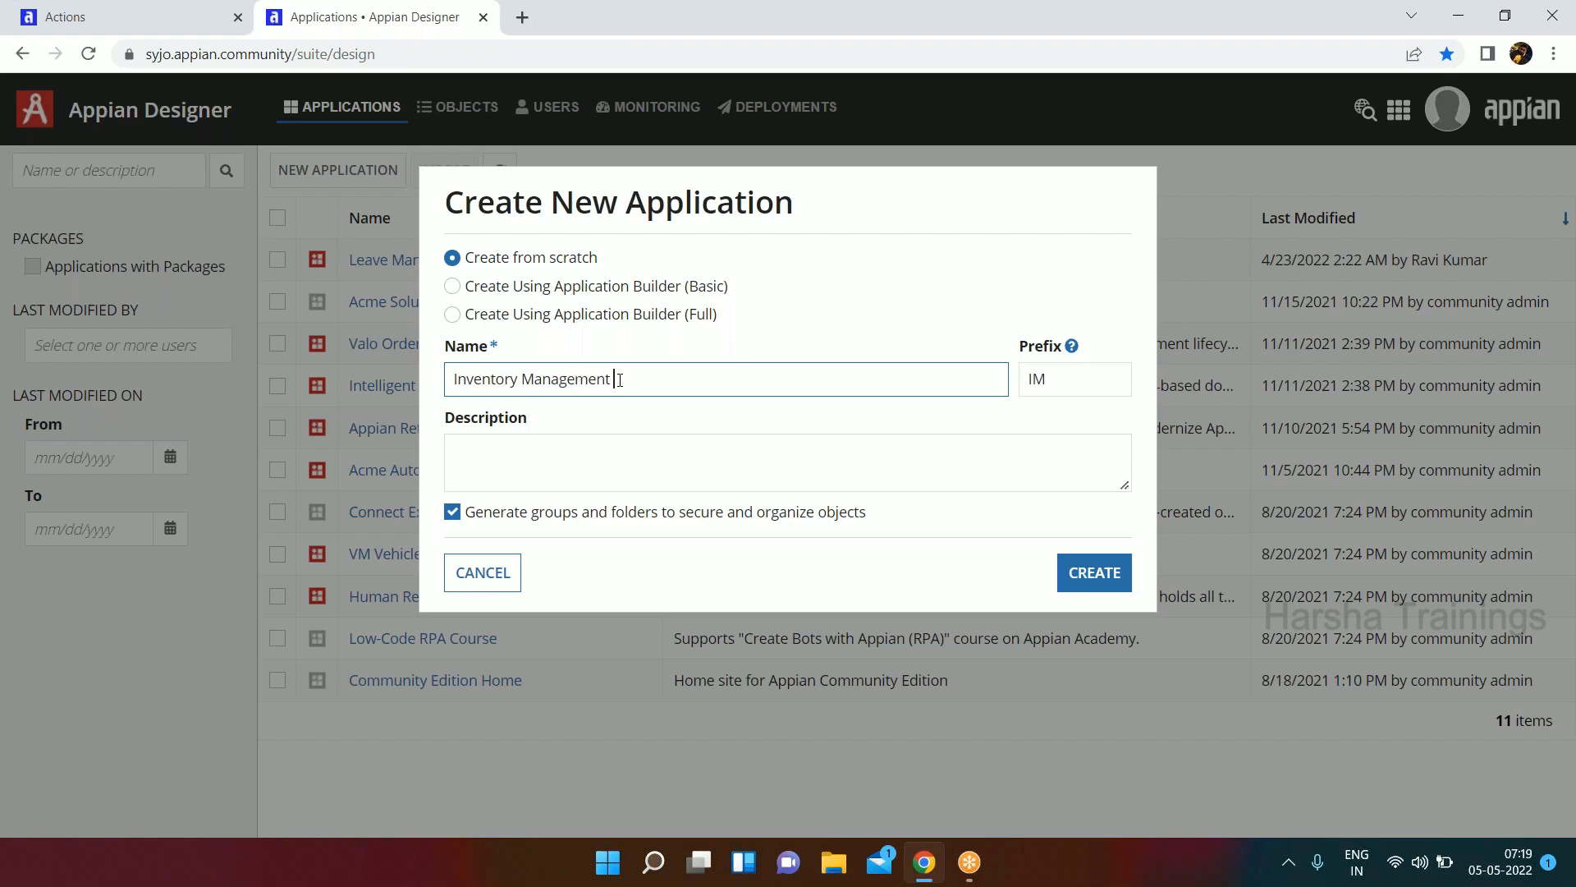
type("System")
left_click(564, 428)
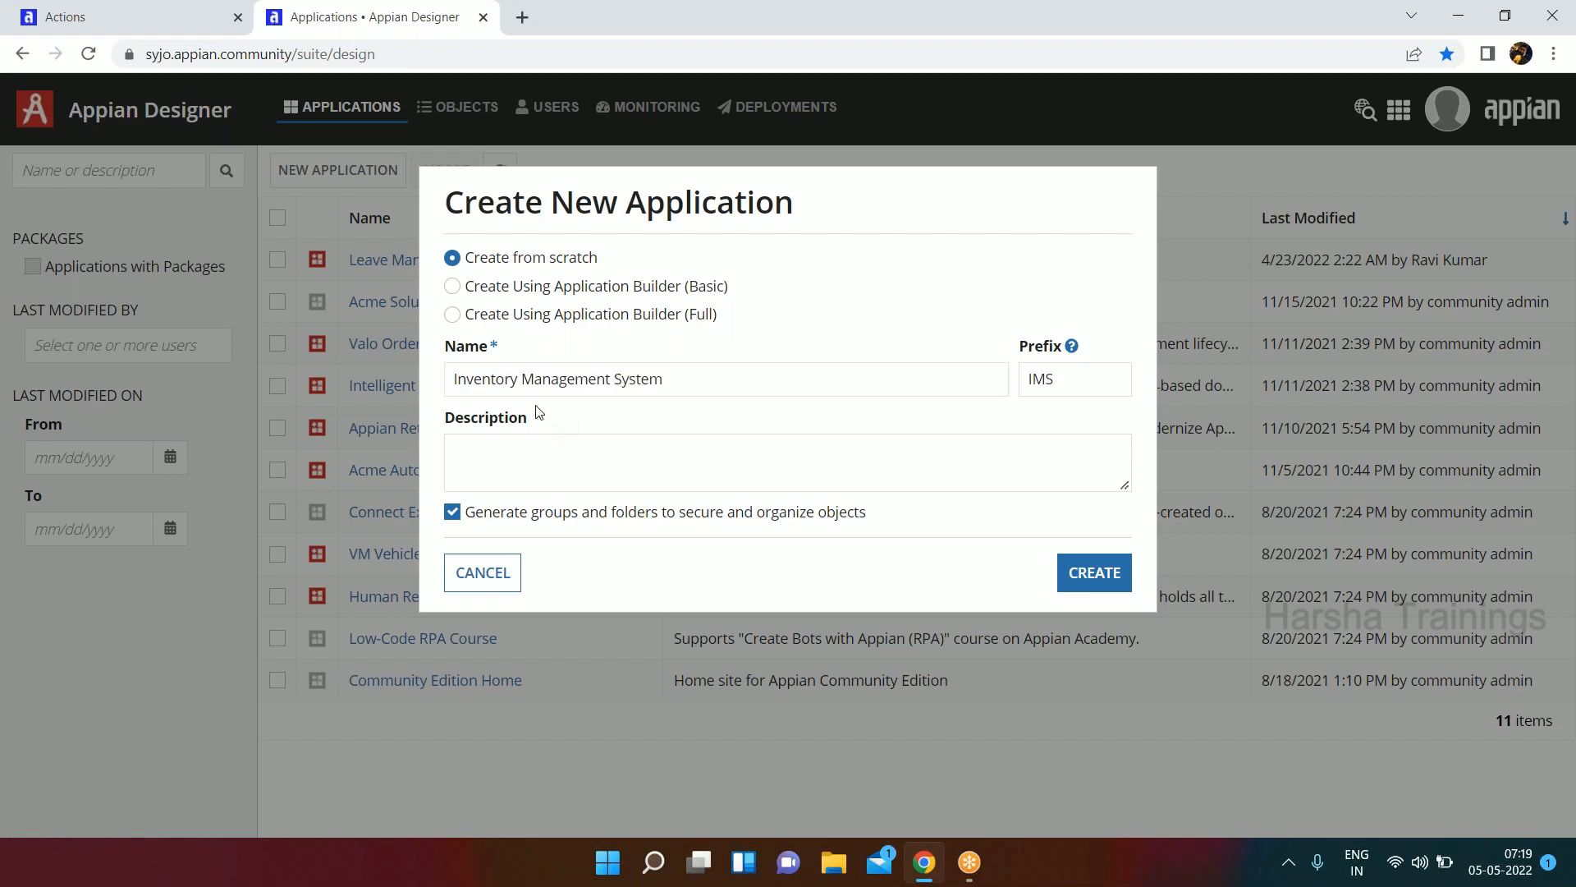
left_click_drag(1087, 388, 985, 388)
Enter the description "Application for inventory management" and turn off generating groups and folders for the new application.
left_click(875, 446)
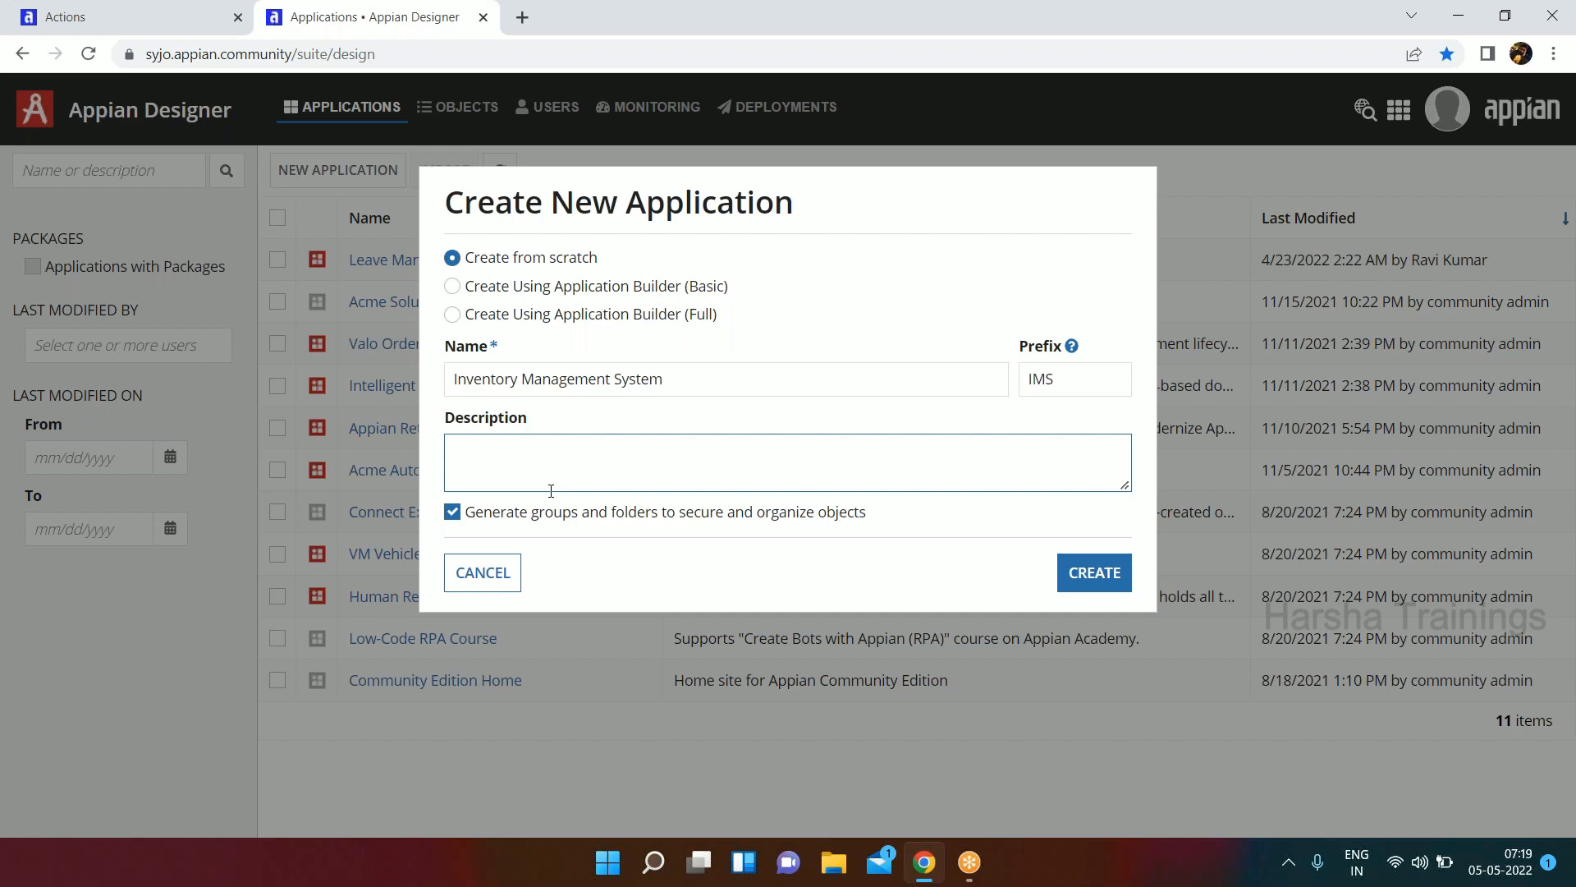
type("Appliat")
type("oin")
key("BackSpace")
key("BackSpace")
key("BackSpace")
key("BackSpace")
type("ion for ")
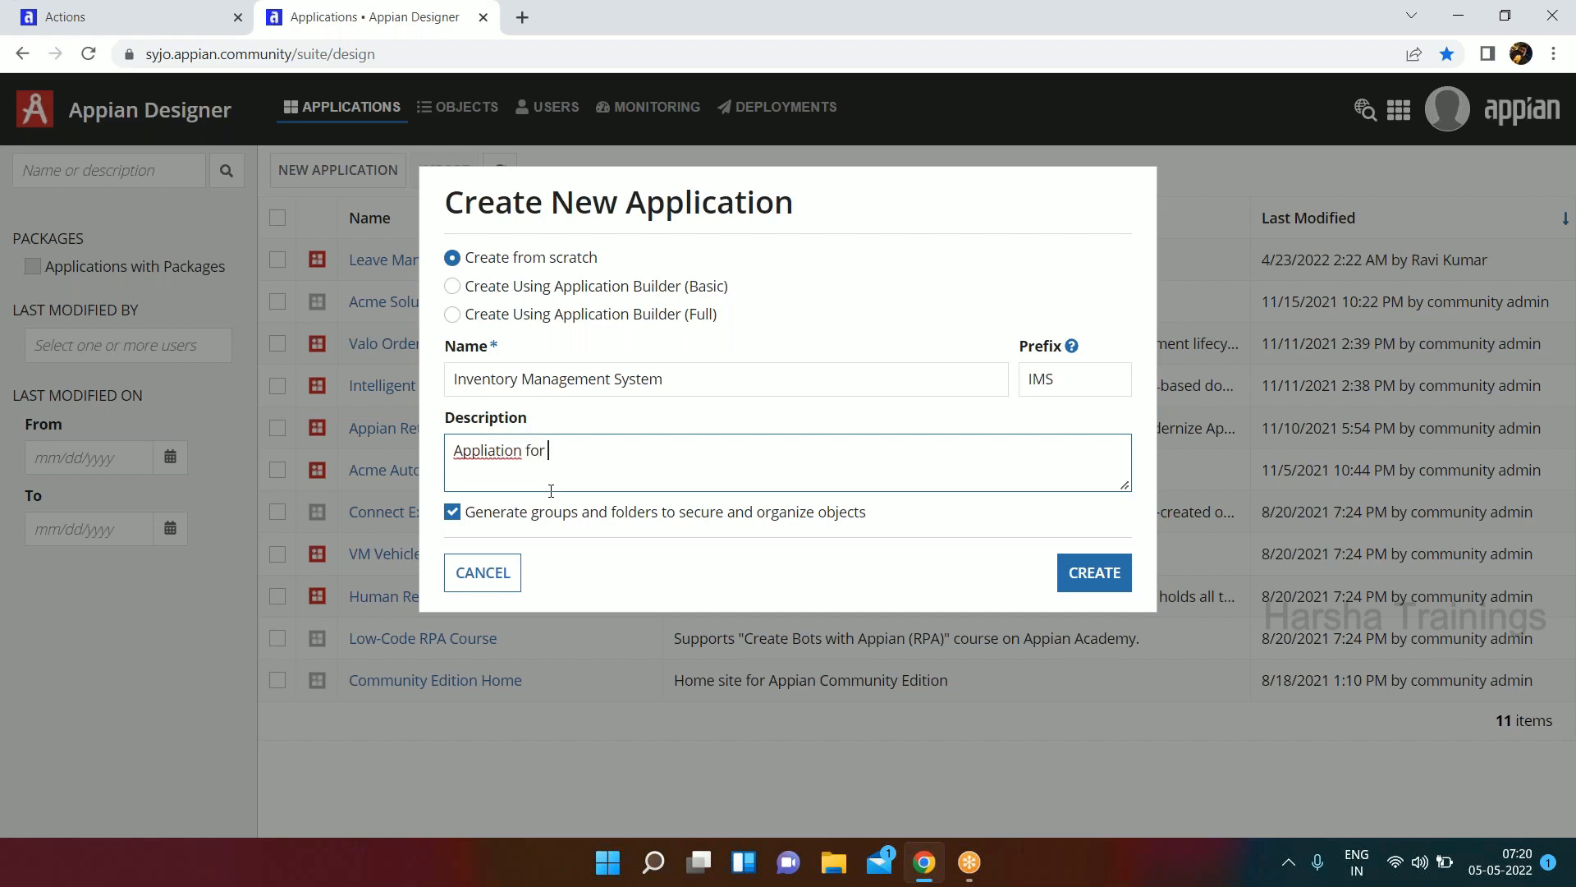
type("invenroty management")
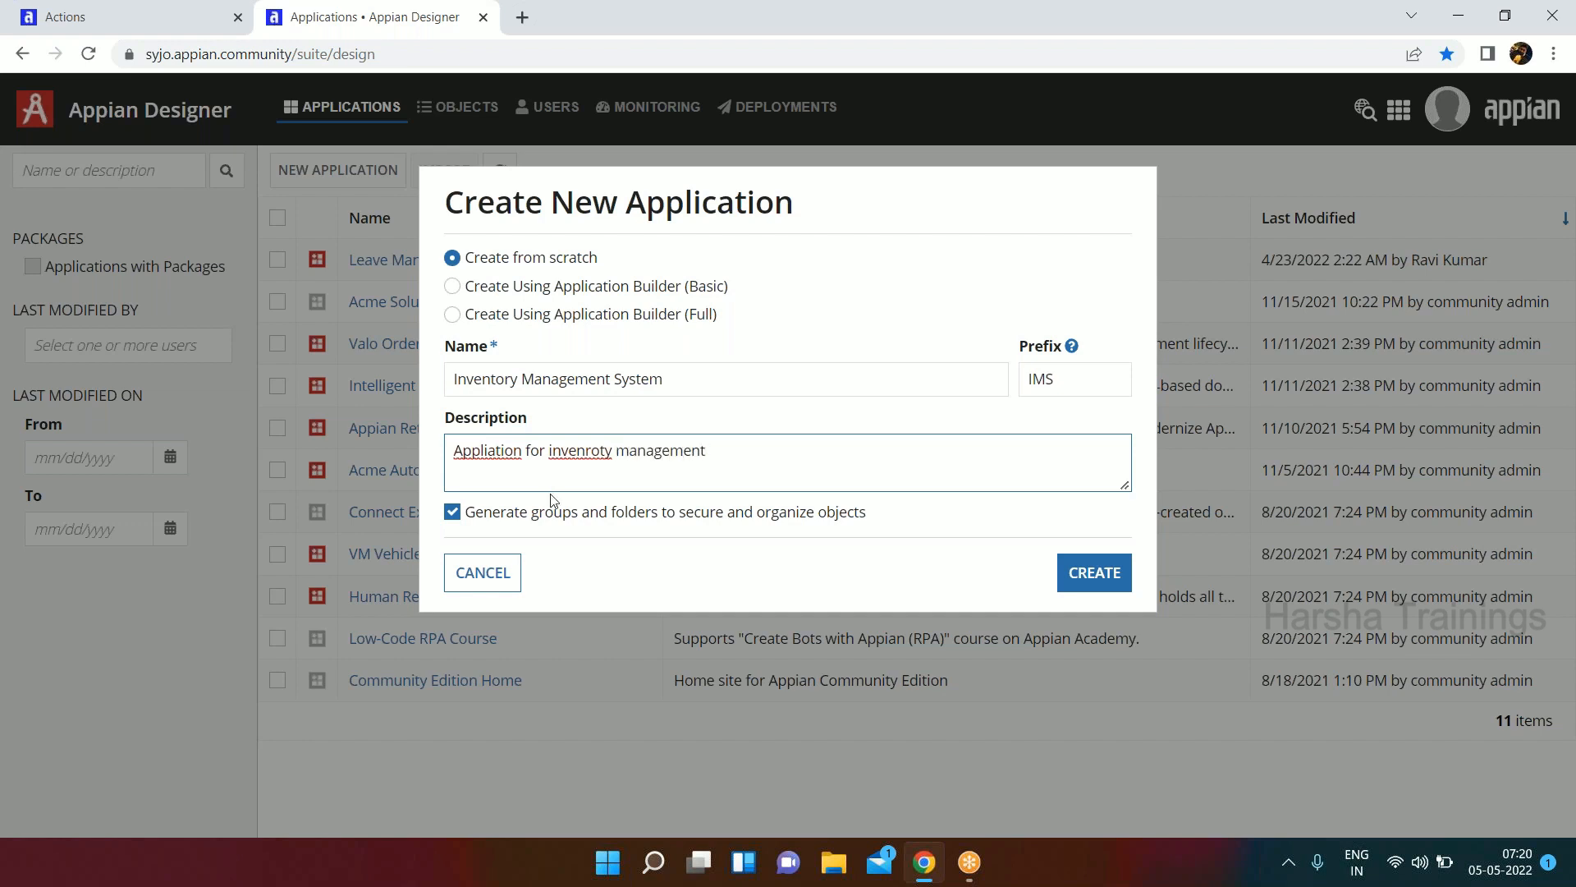
left_click(591, 452)
key("BackSpace")
type("t")
key("Delete")
type("r")
left_click(490, 451)
type("c")
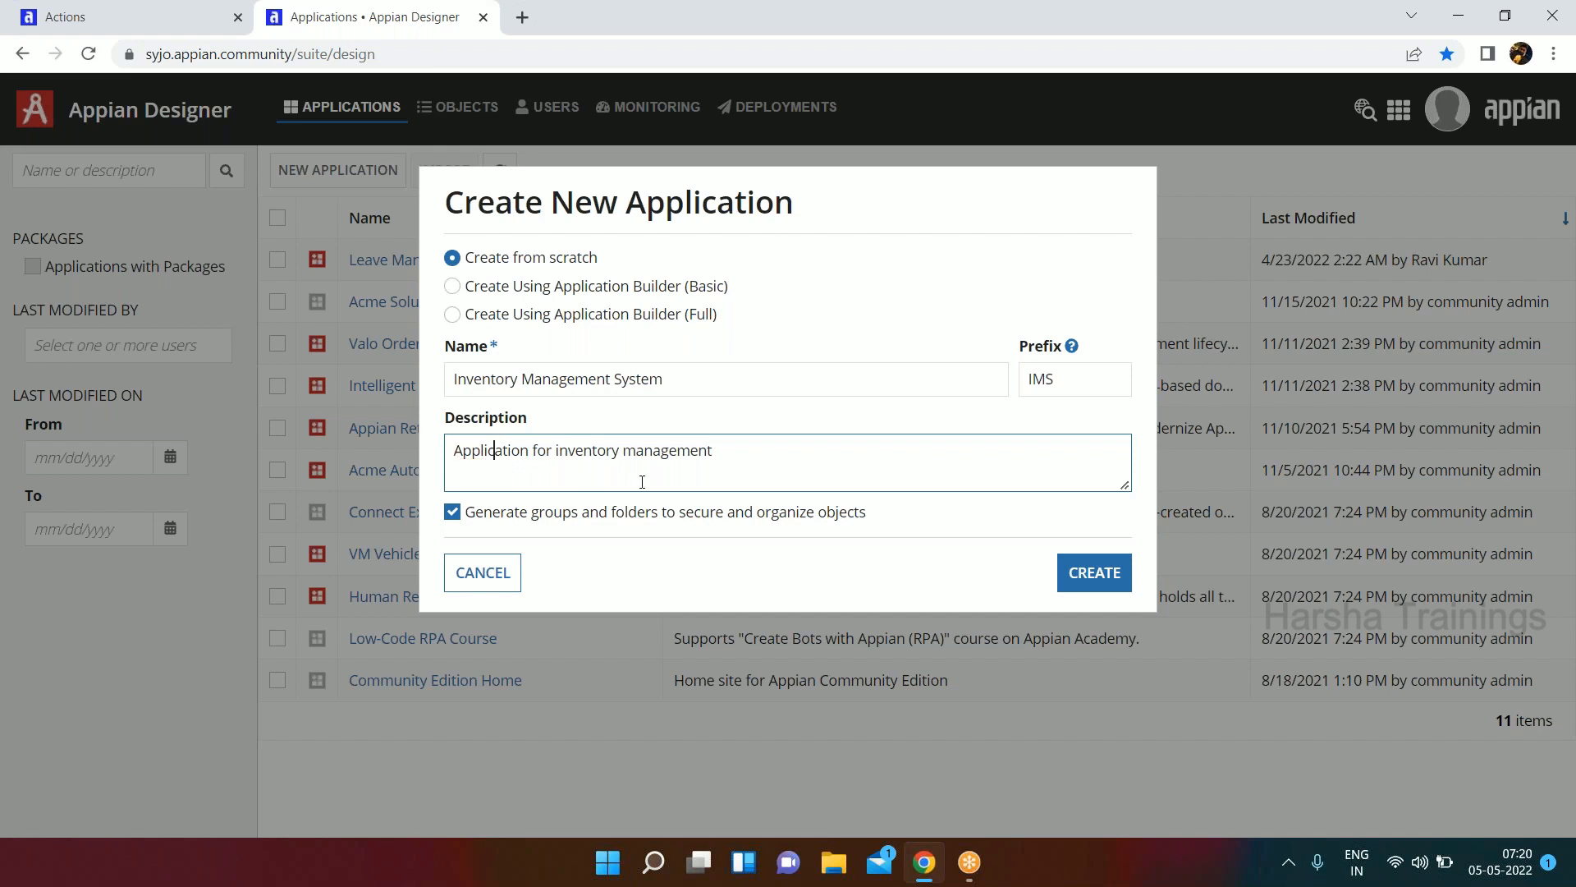
left_click(452, 512)
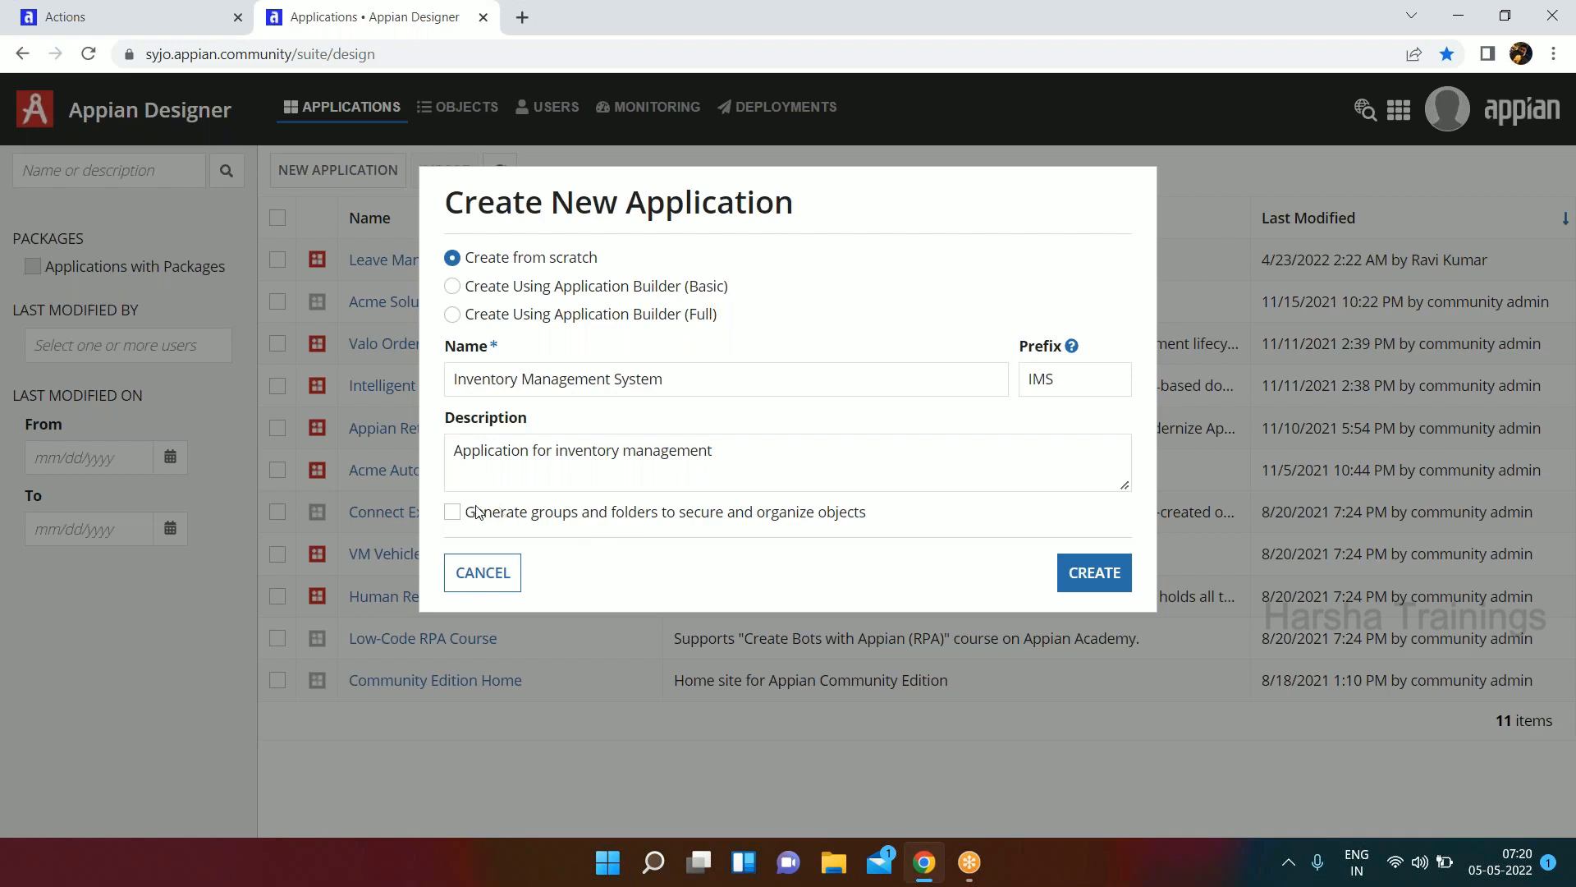
Create the Inventory Management System application and save its security with the default permissions.
left_click(1100, 582)
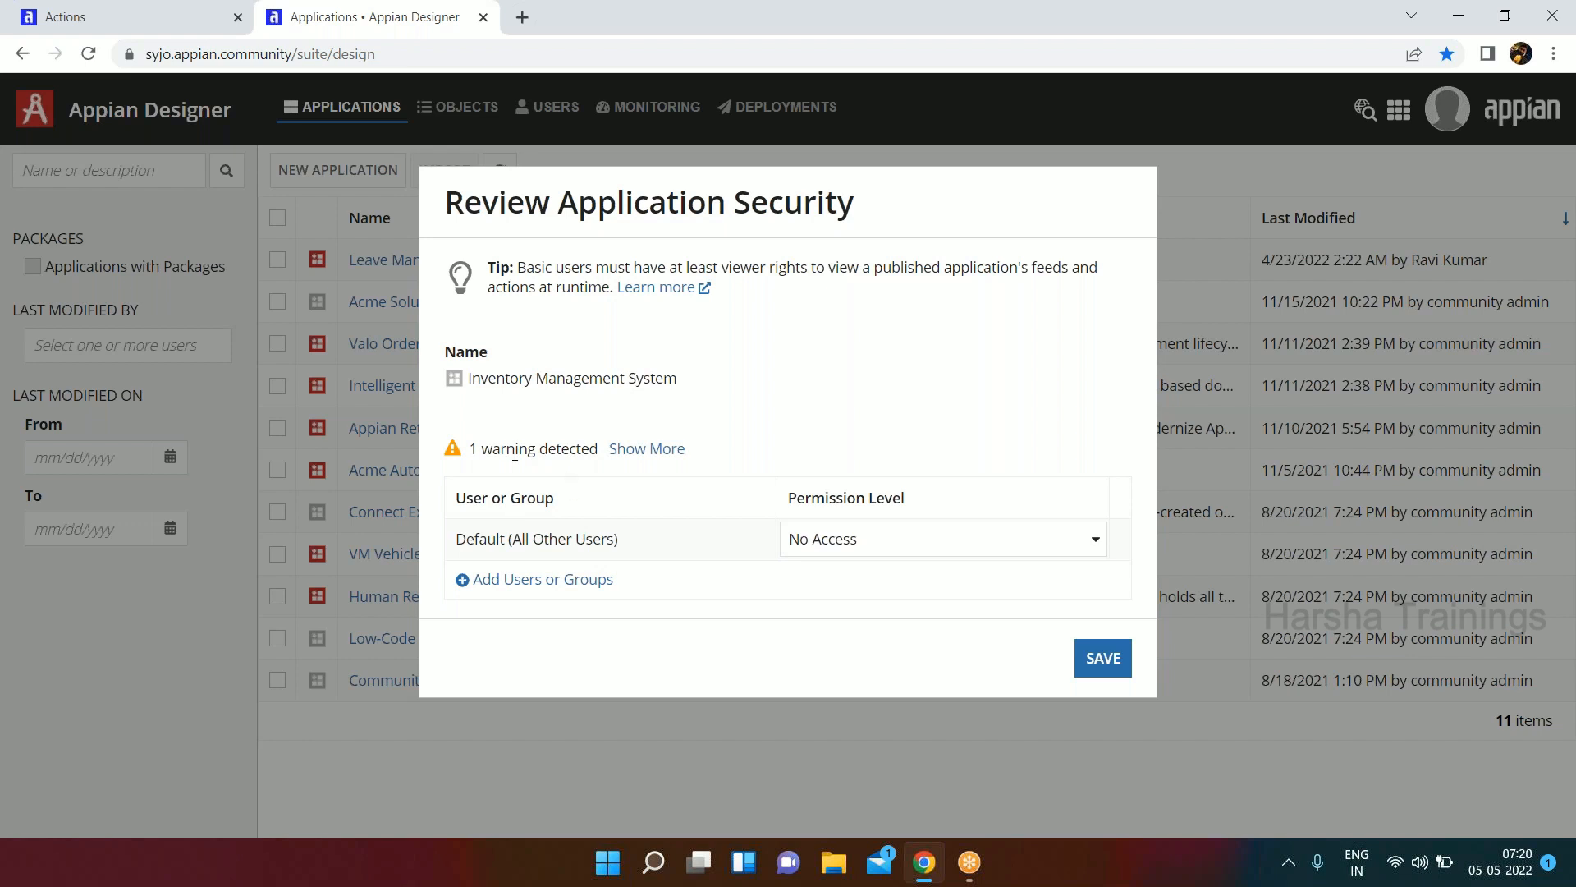
left_click_drag(514, 448, 556, 449)
left_click(1096, 658)
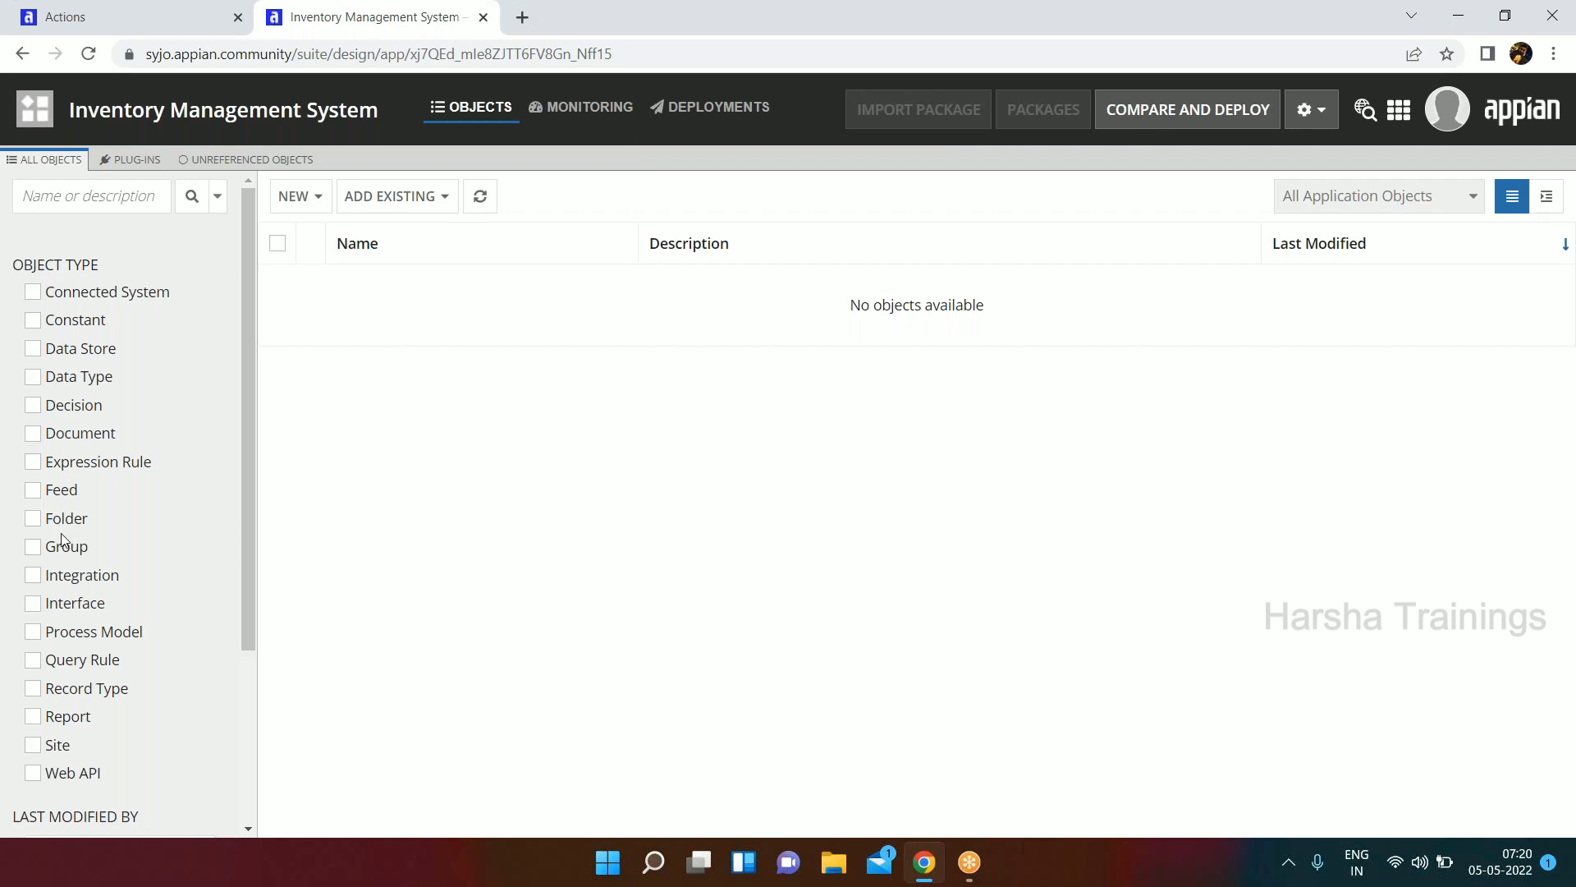
Return to the Applications list and reopen the Inventory Management System application from there.
left_click(31, 129)
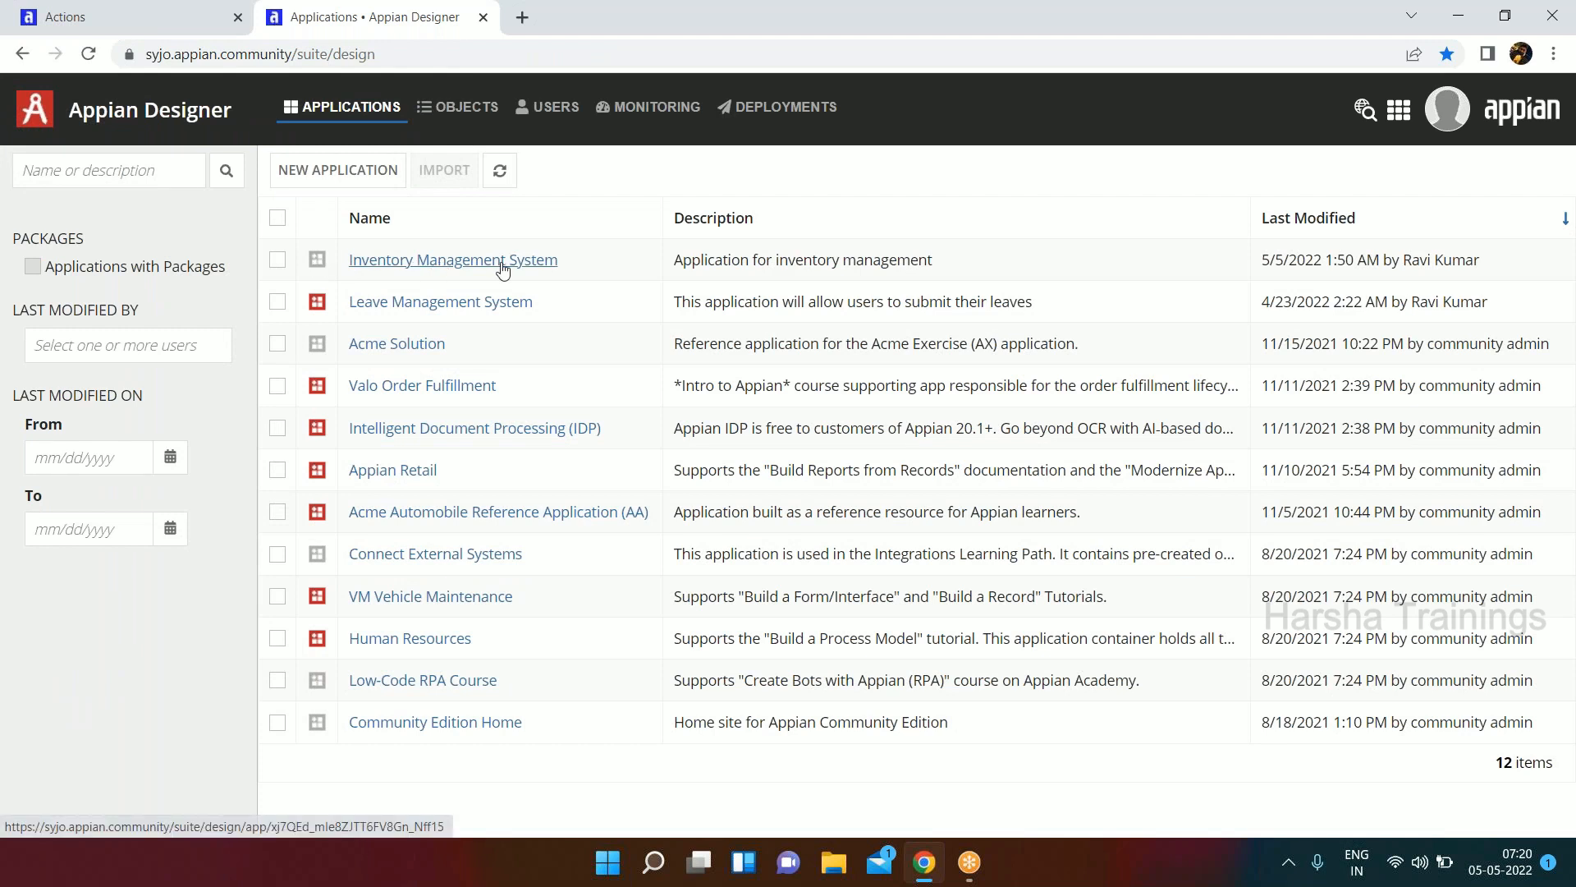
left_click(504, 269)
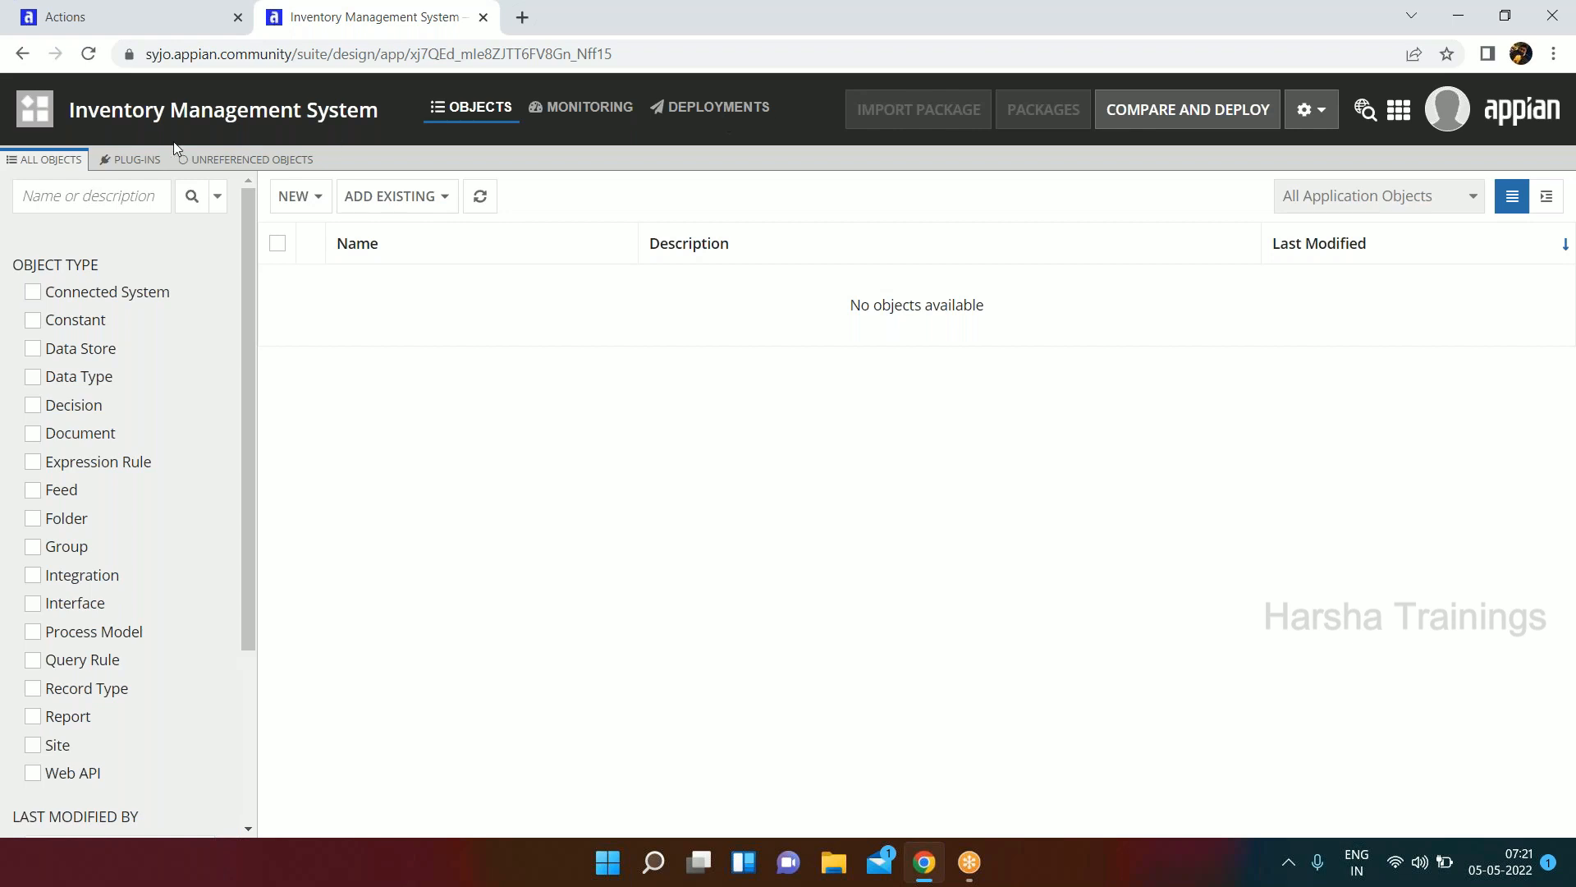
left_click(45, 122)
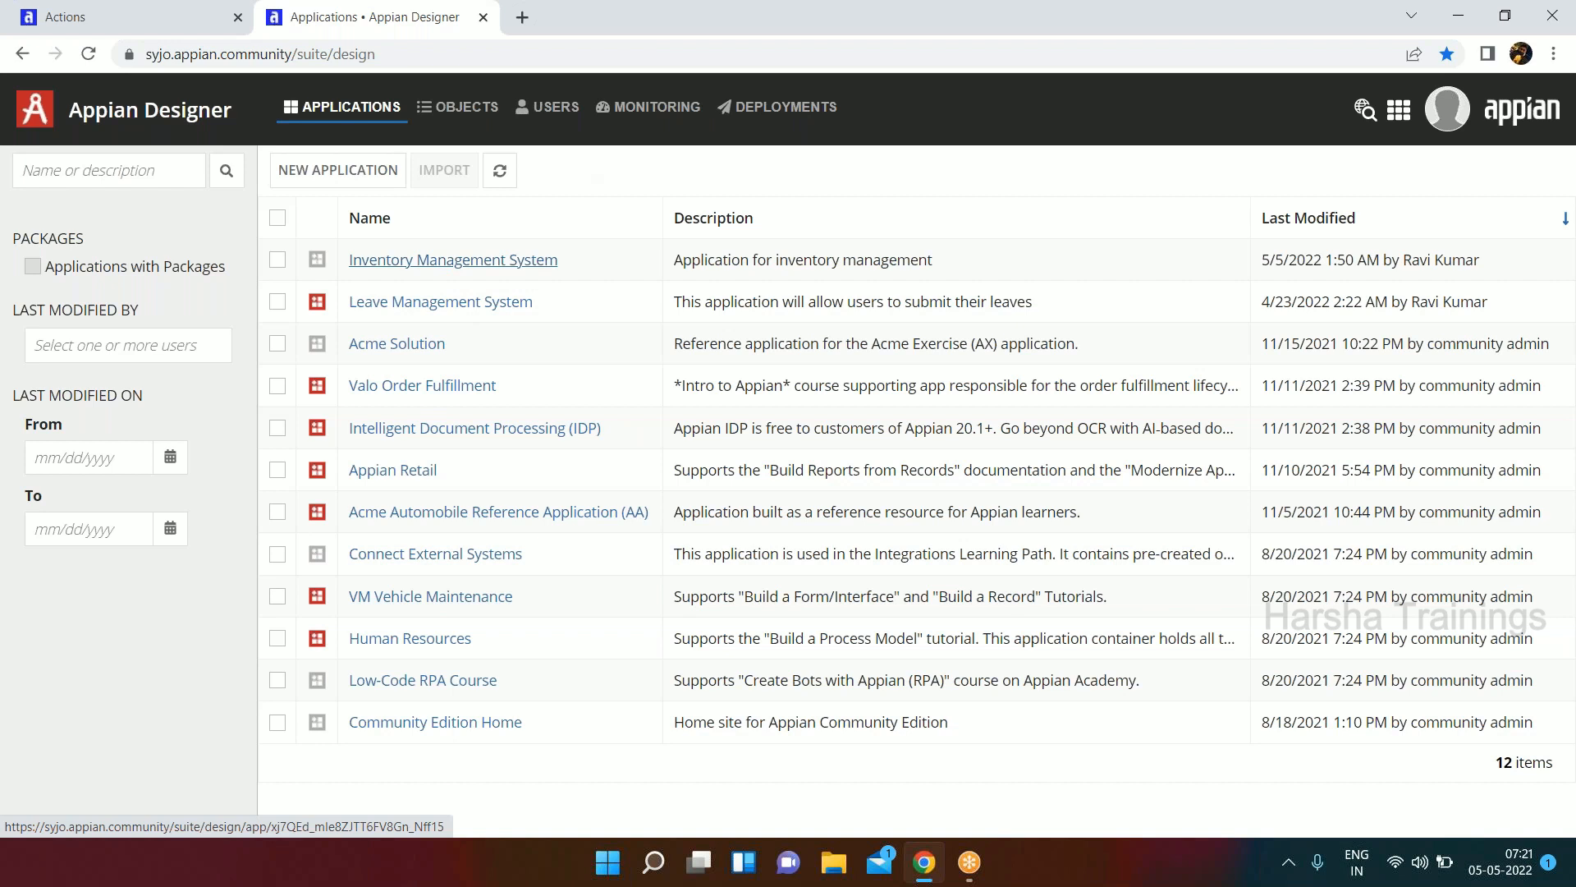
left_click(453, 259)
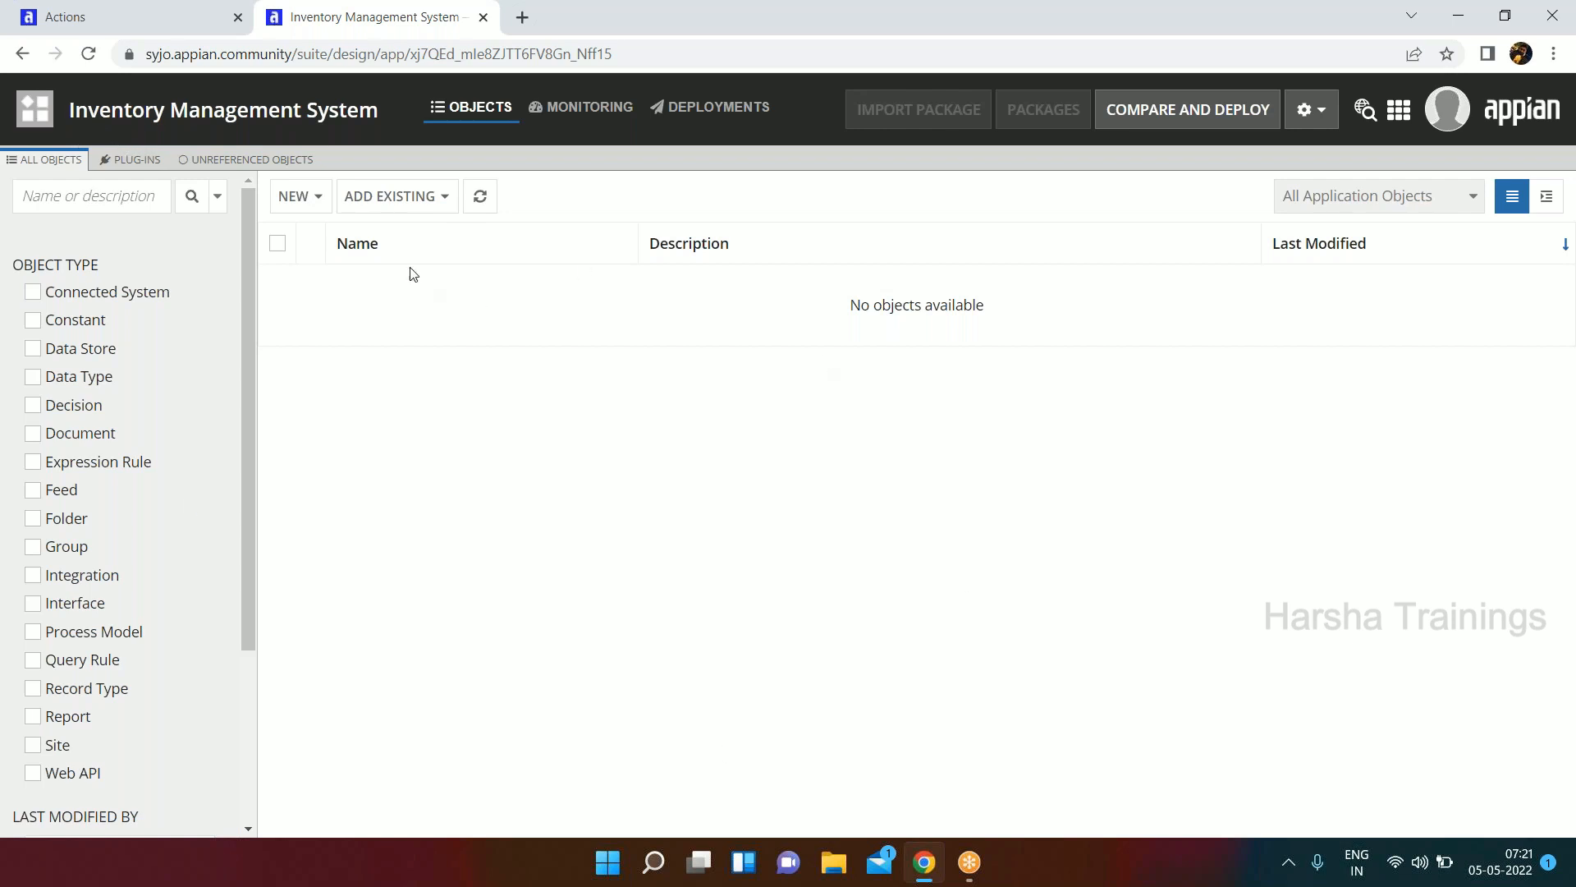
Examine the object types that can be created in the application, and revisit the application from the Applications list.
left_click(323, 206)
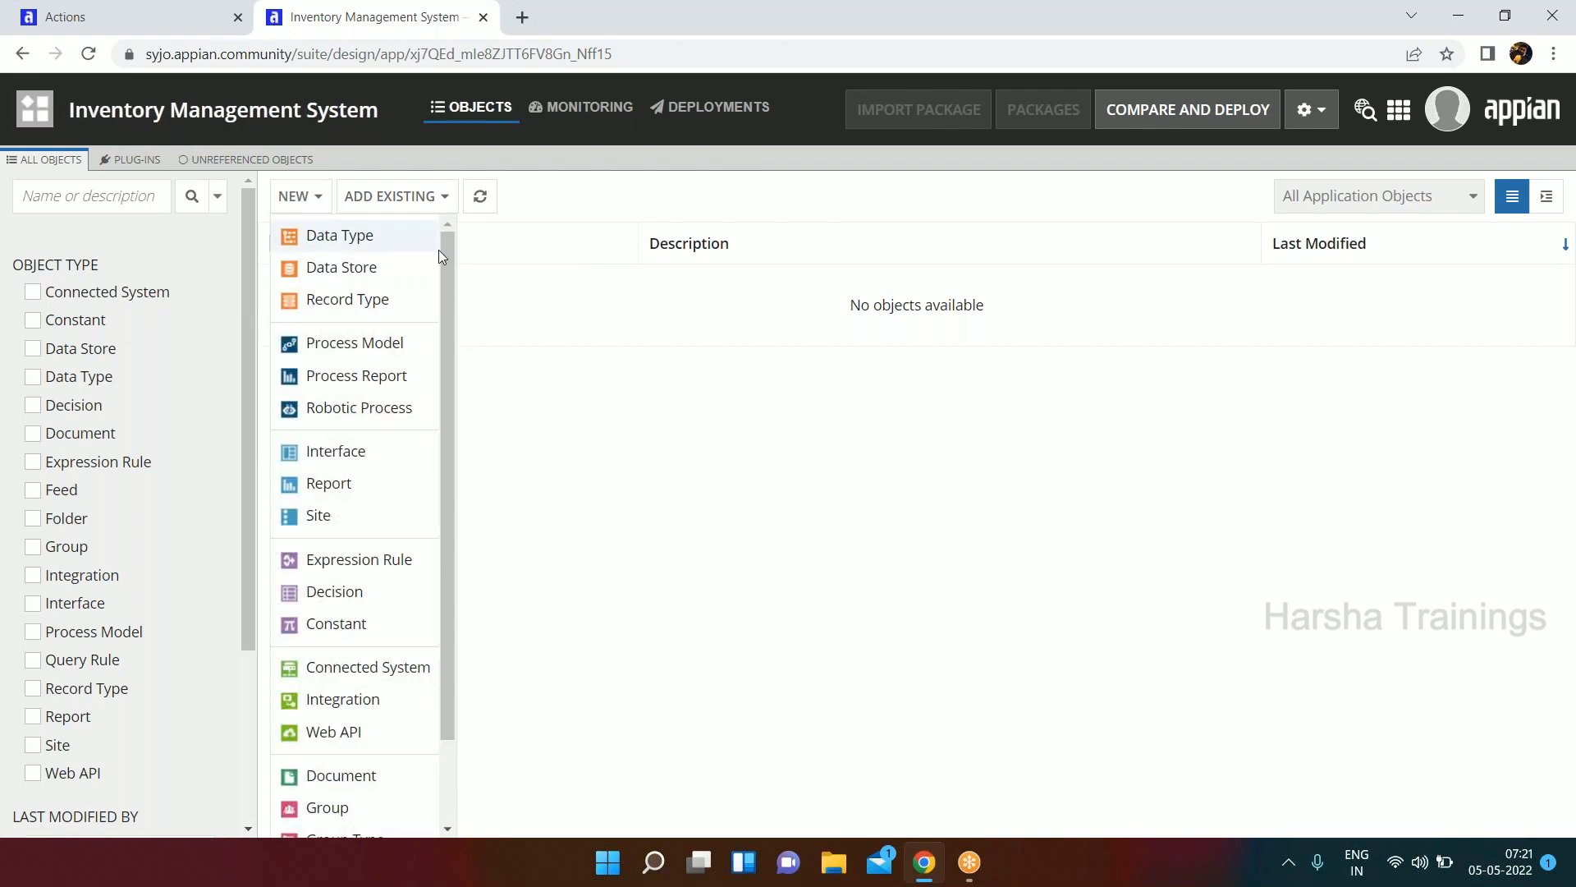
mouse_move(443, 250)
left_mouse_down()
mouse_move(442, 432)
mouse_move(463, 257)
left_mouse_up()
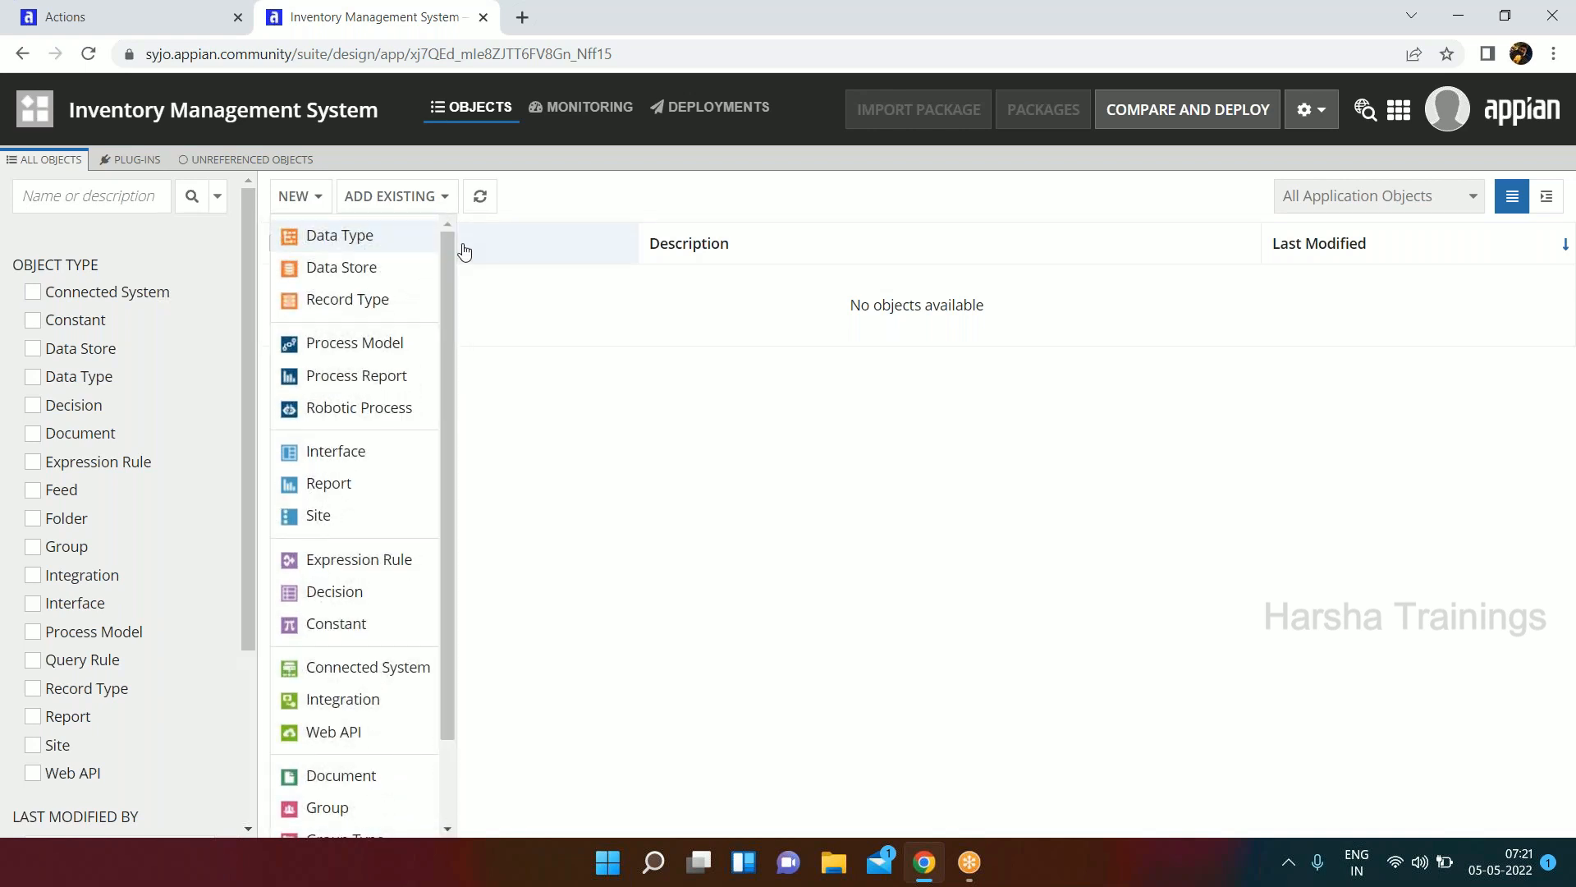
scroll(321, 386, "down", 2)
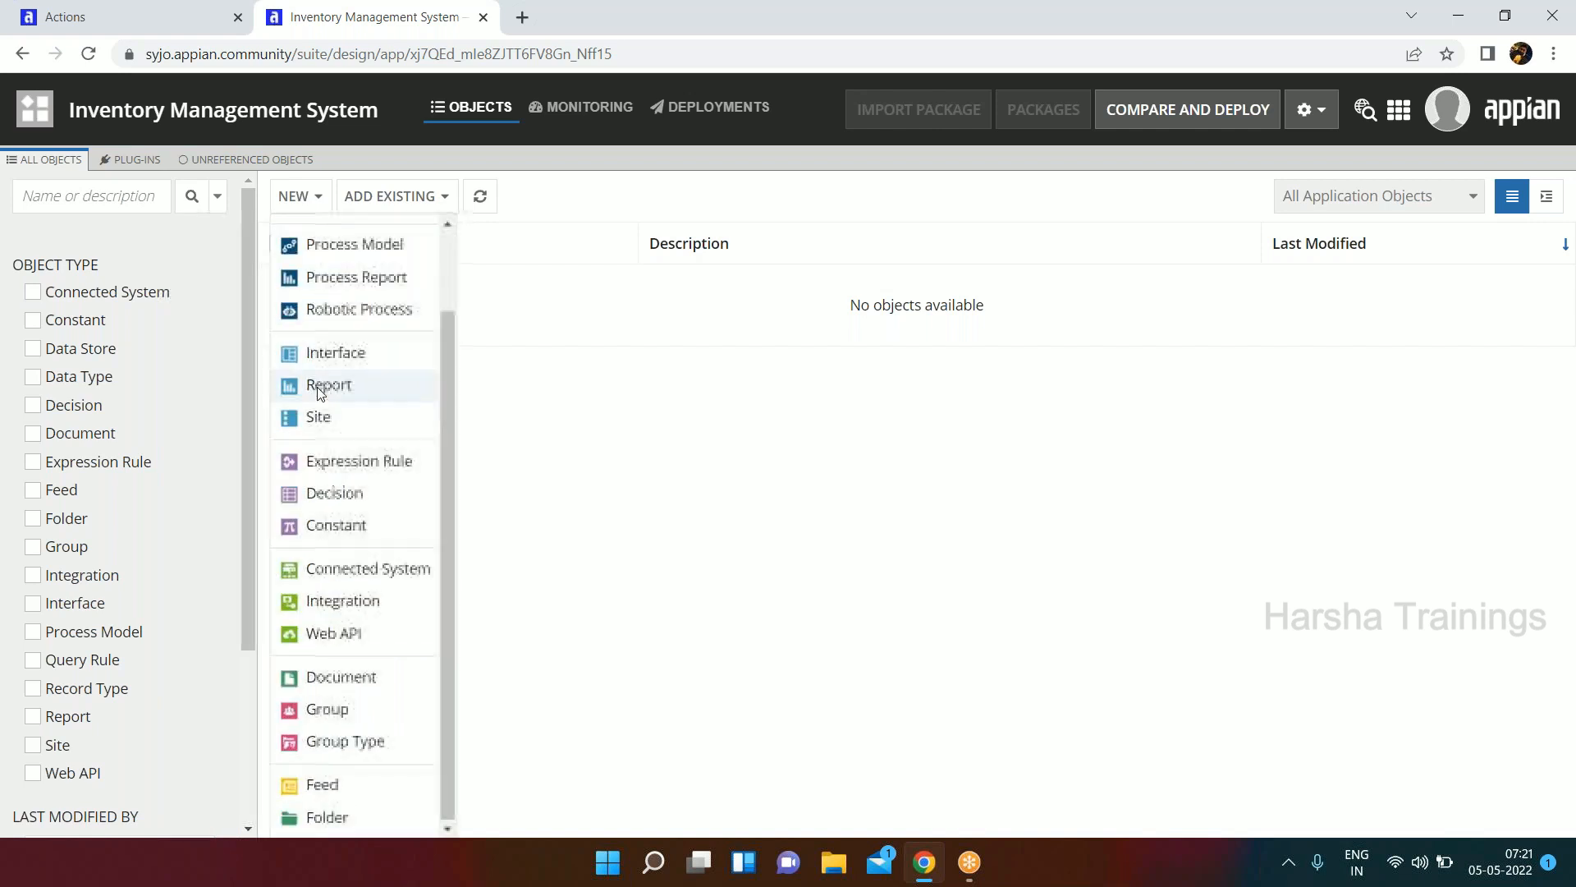
scroll(319, 386, "up", 2)
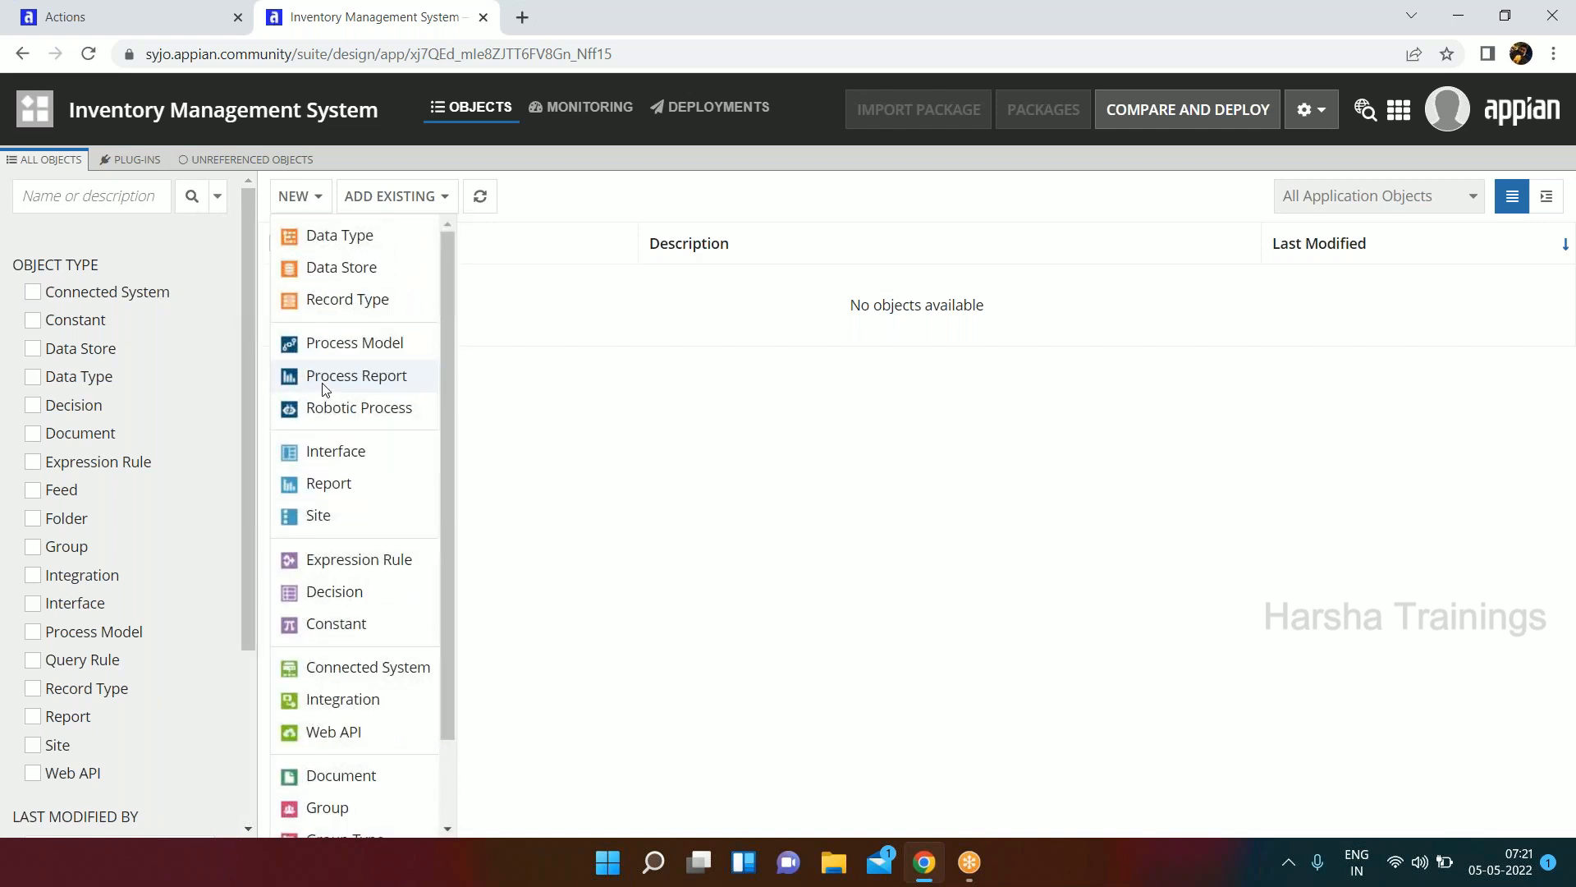
left_click(572, 474)
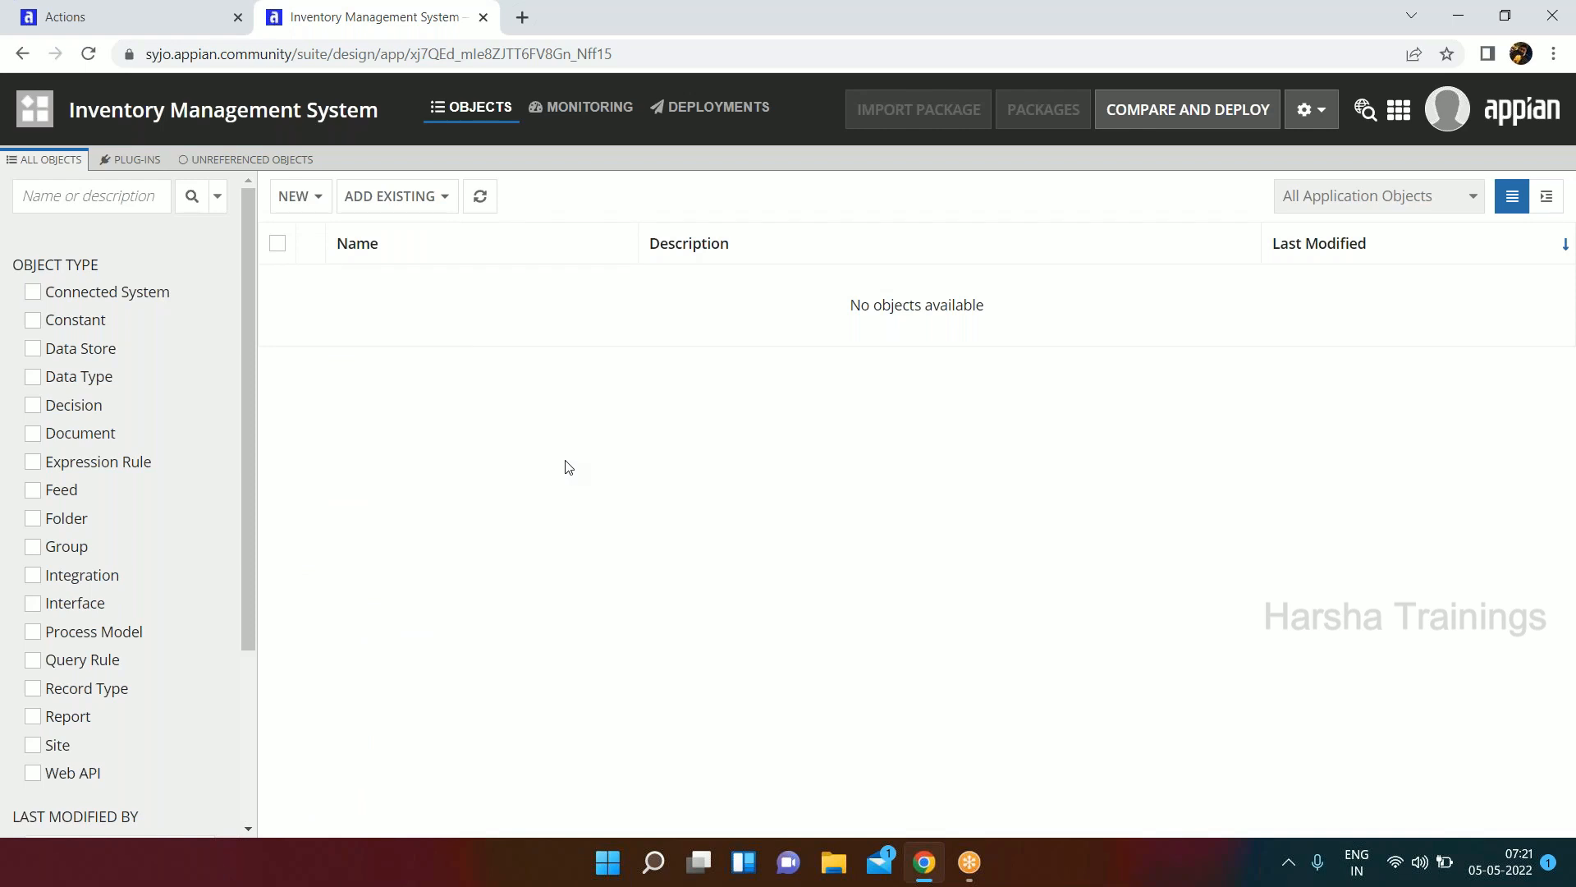
left_click(37, 122)
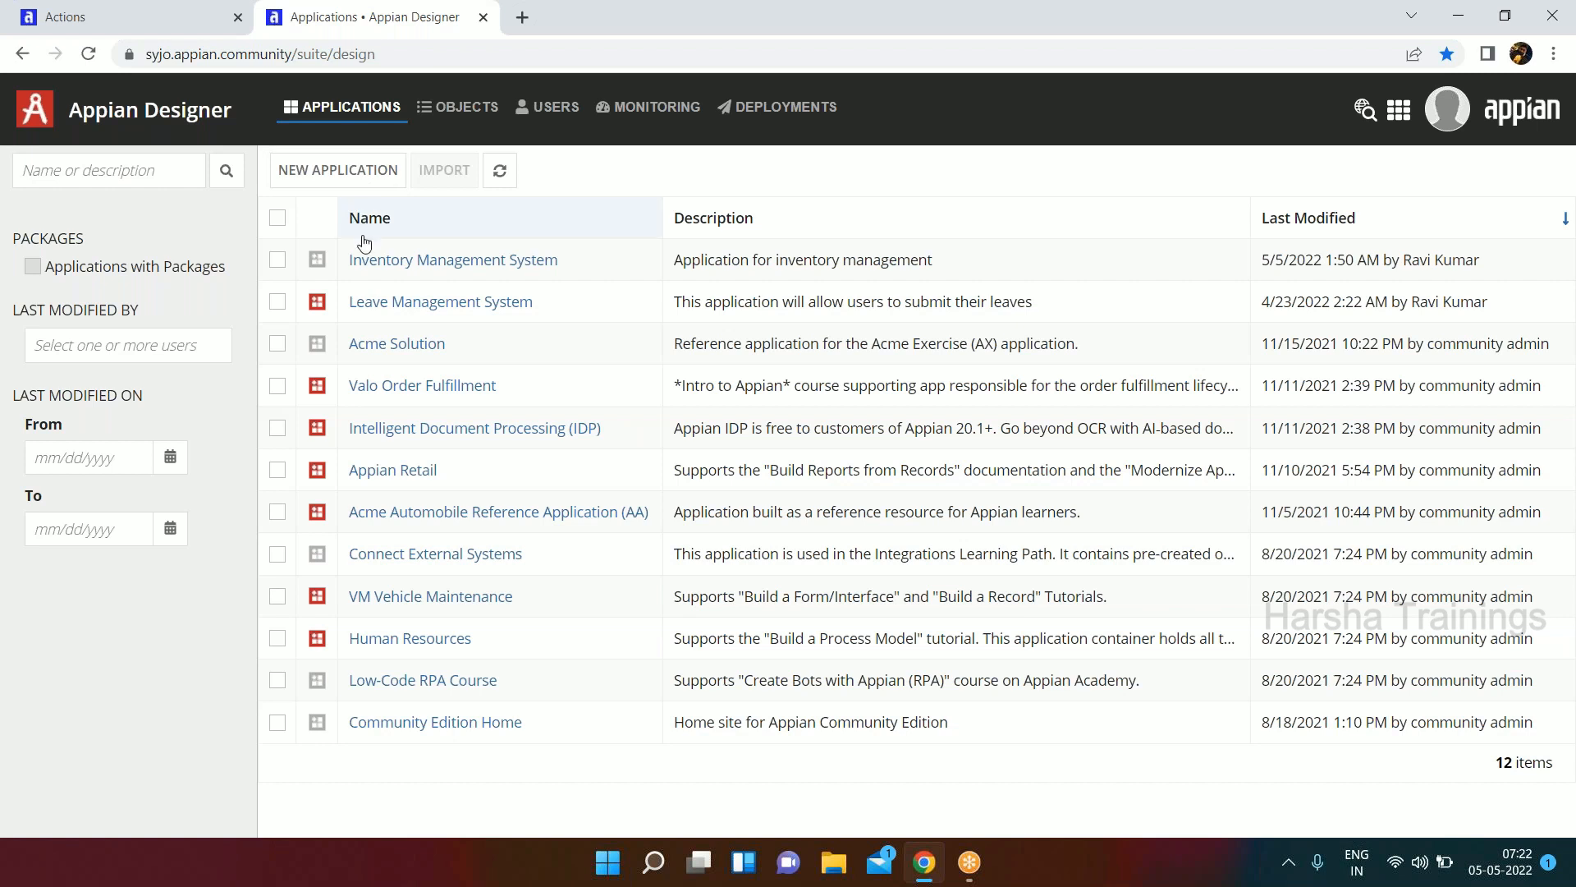
left_click(421, 262)
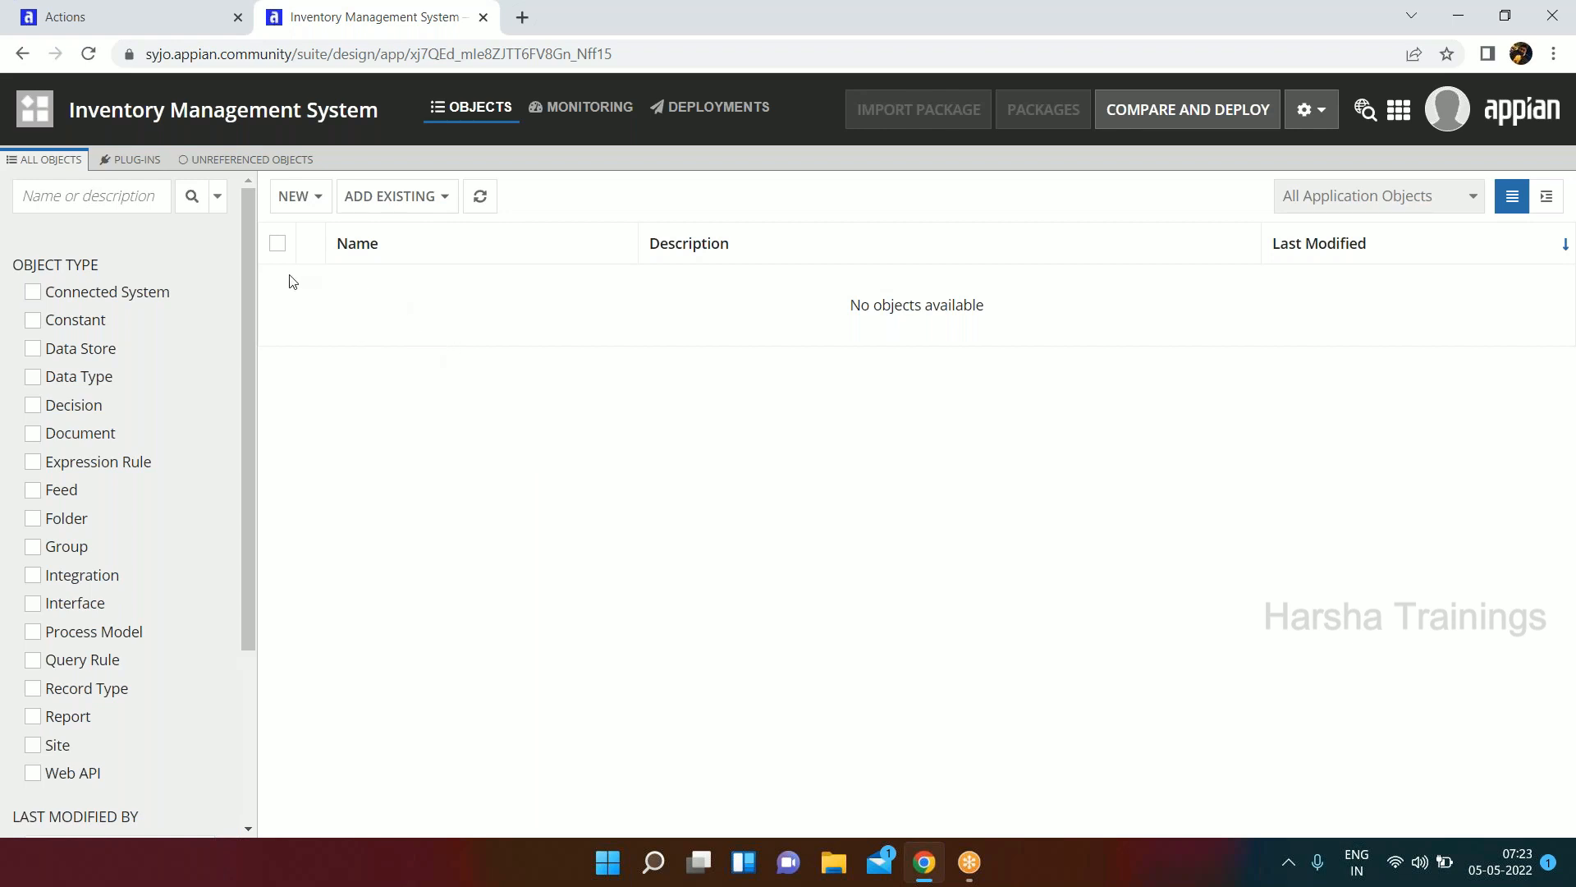
Start a new group in the application and name it "IMS Administrators".
left_click(298, 204)
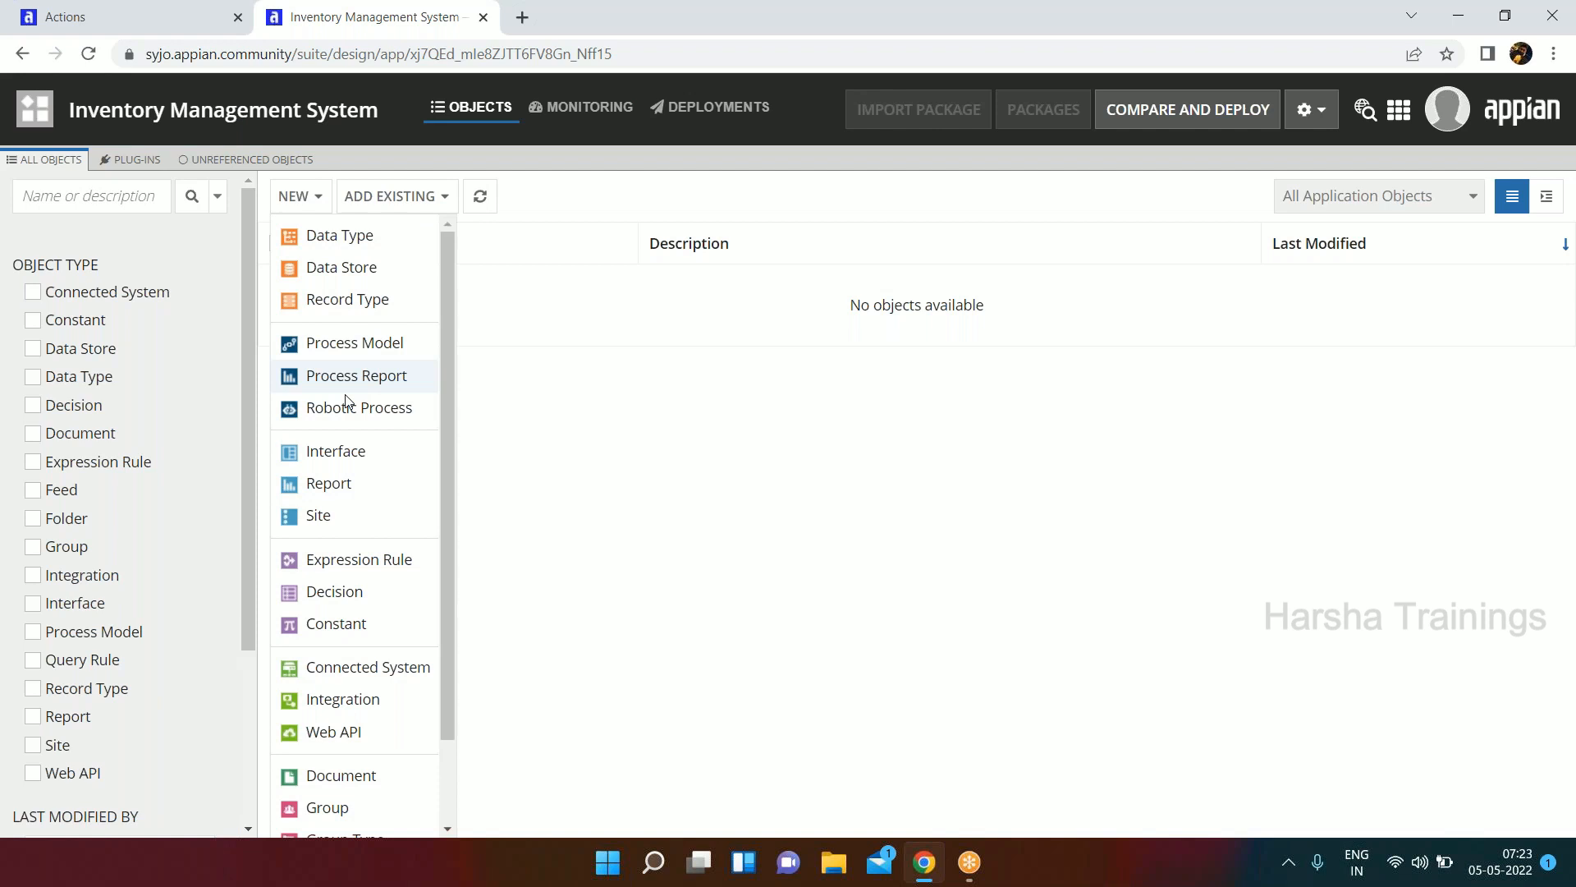
left_click(326, 791)
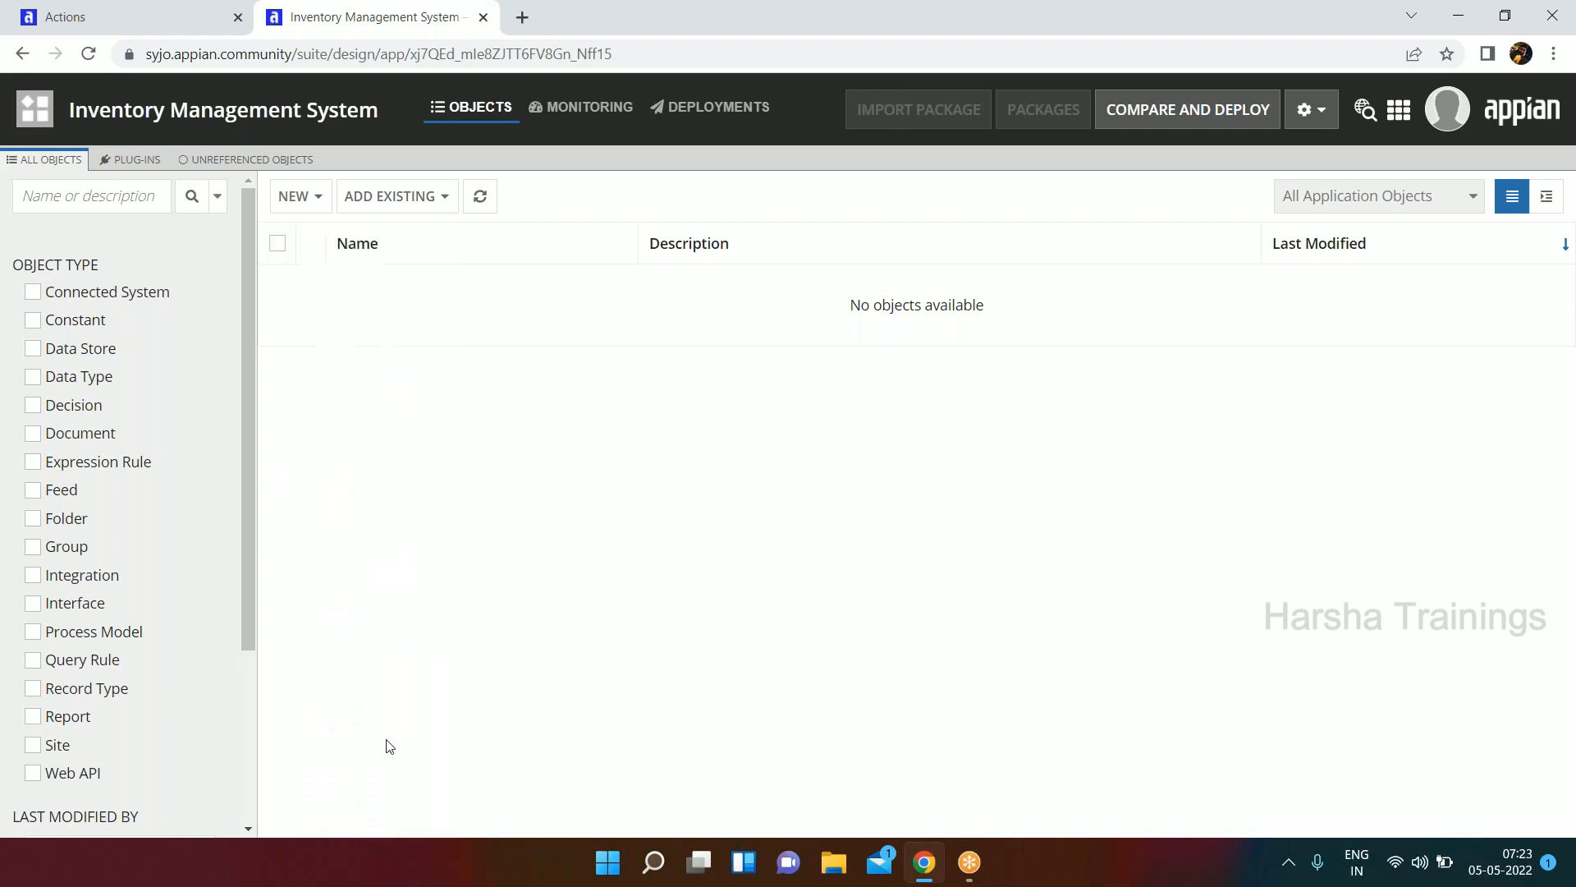
type("IMS")
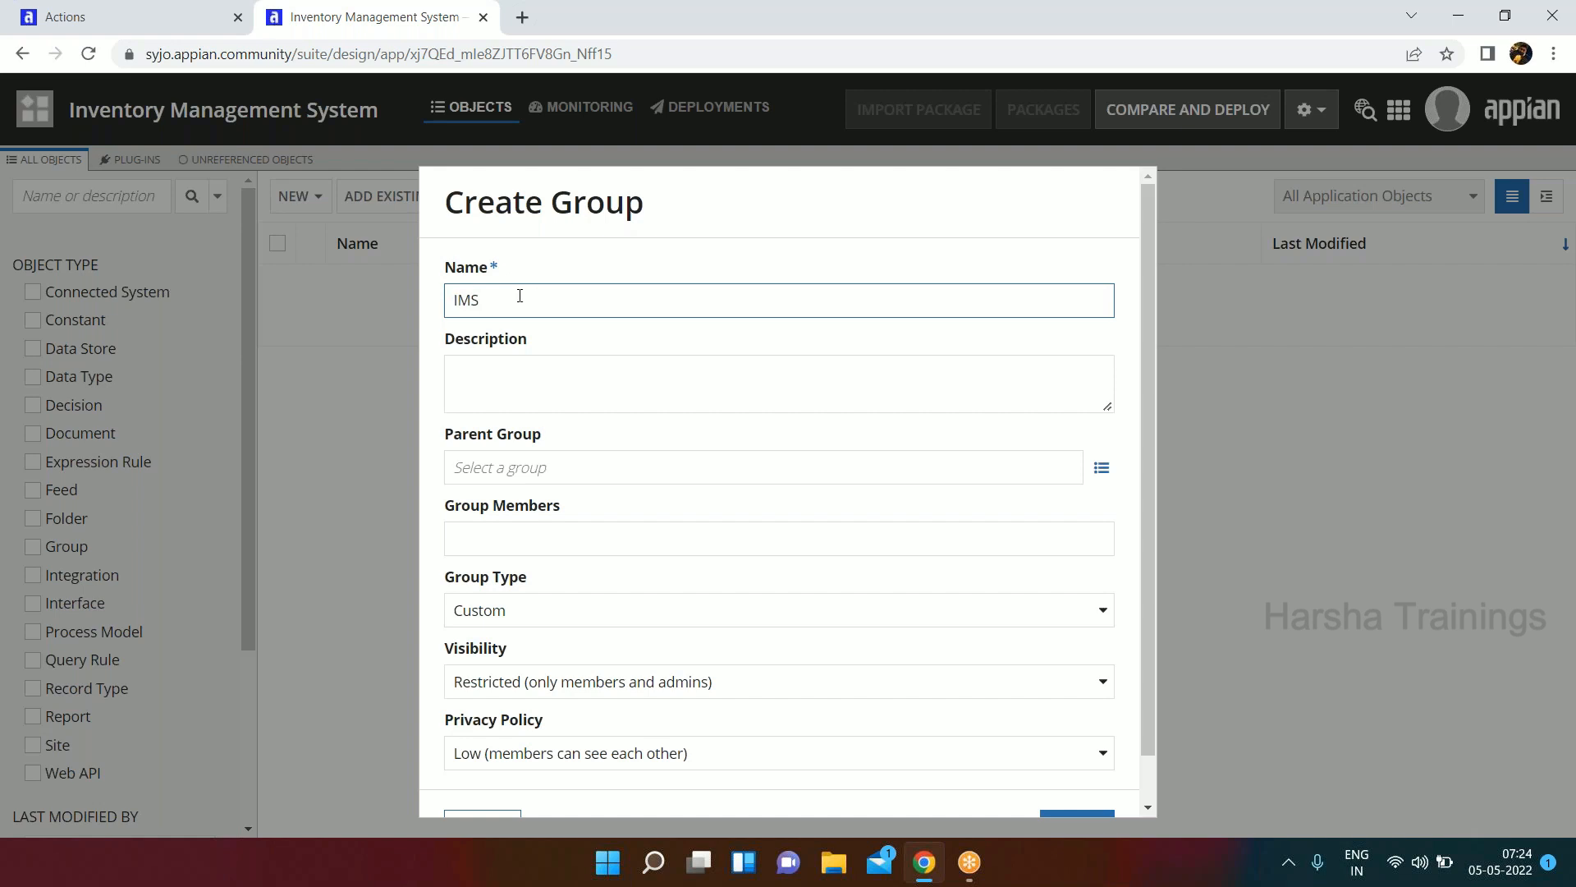
type("Administrators")
key("Tab")
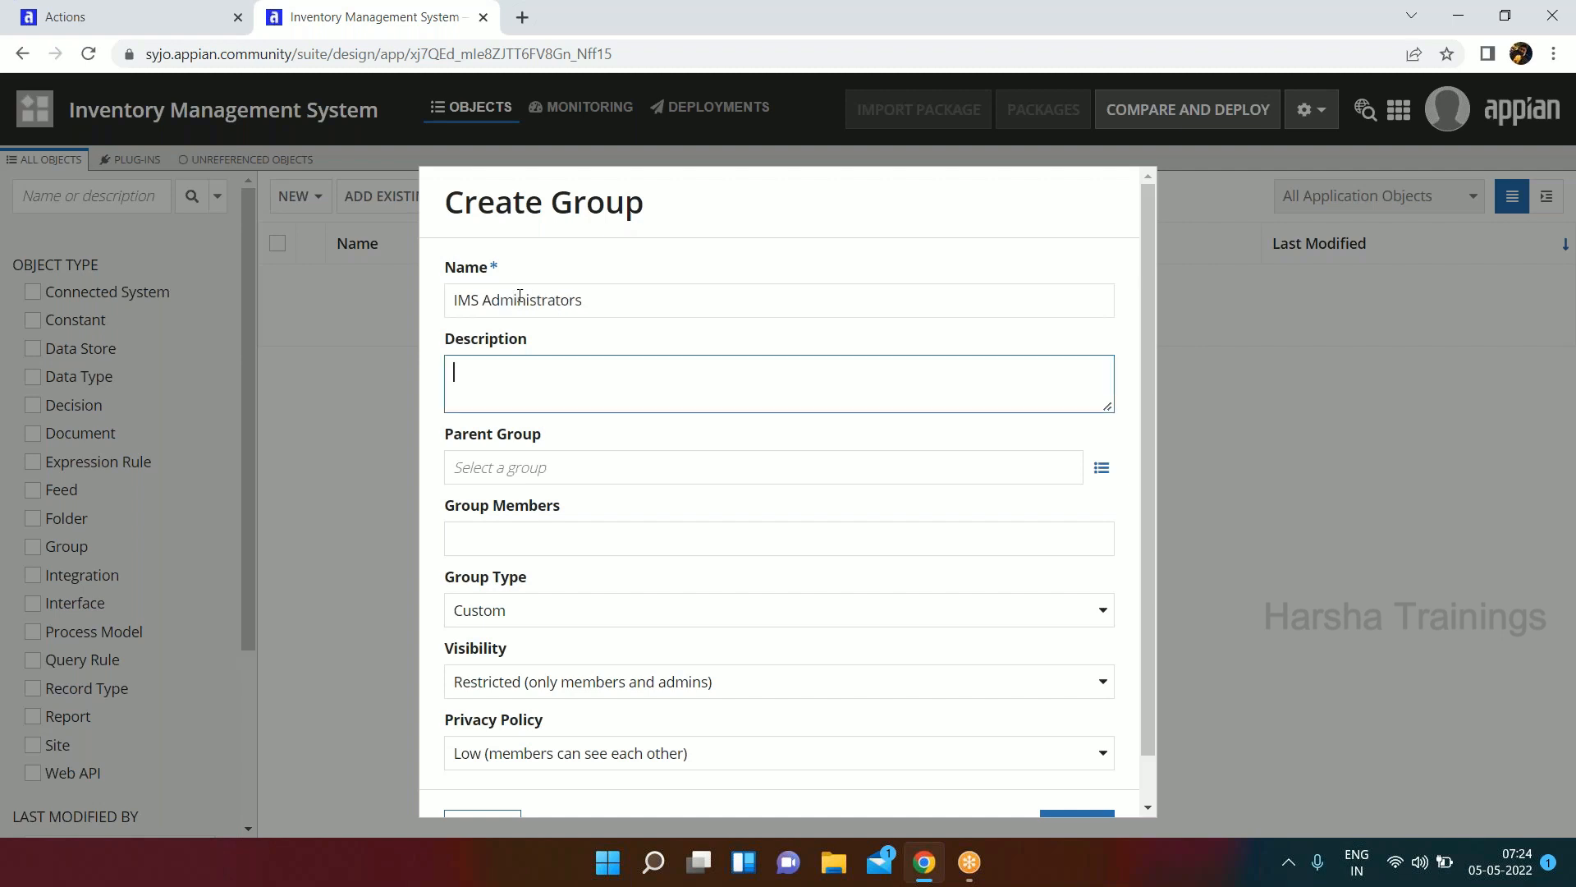
Describe the group as "Admin group for IMS Application" and create it with its default security.
type("Admin group for IMS App")
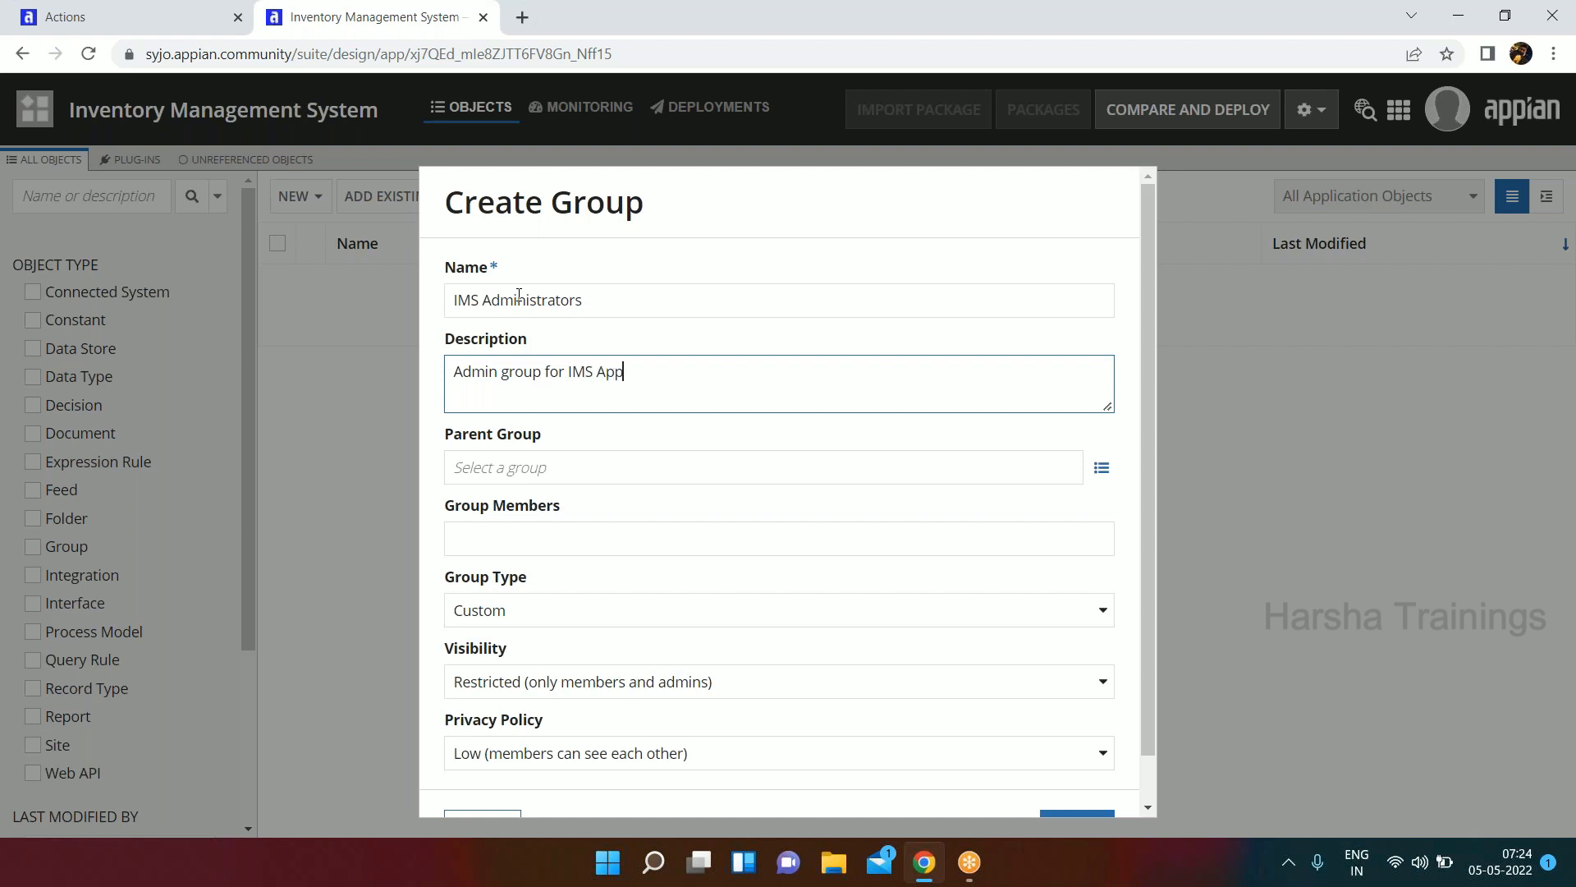
type("lication")
scroll(506, 345, "down", 1)
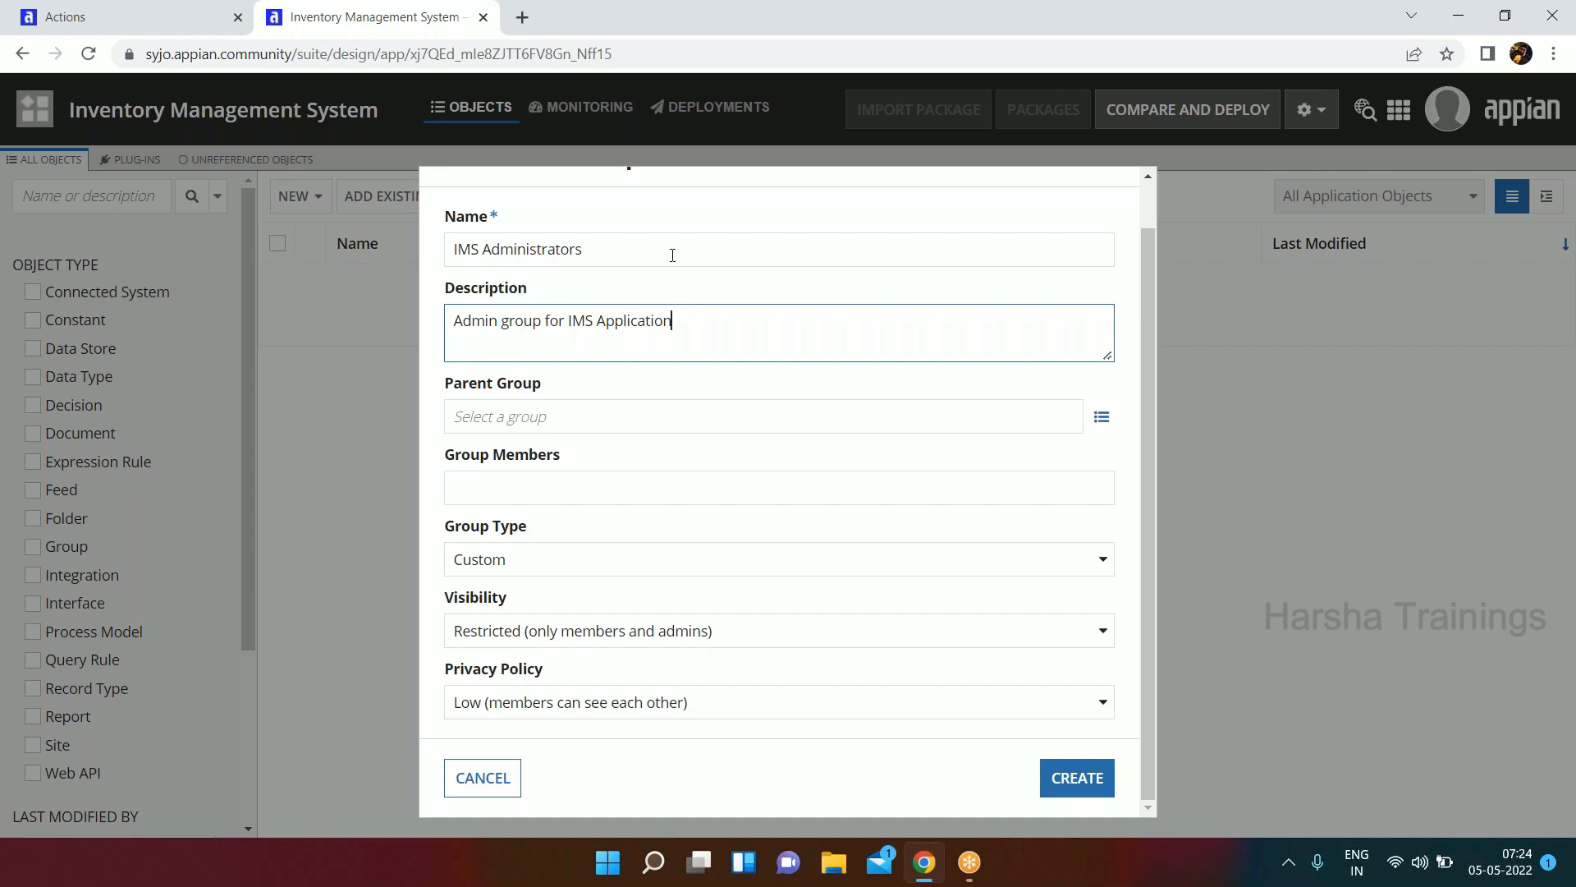
left_click(1076, 776)
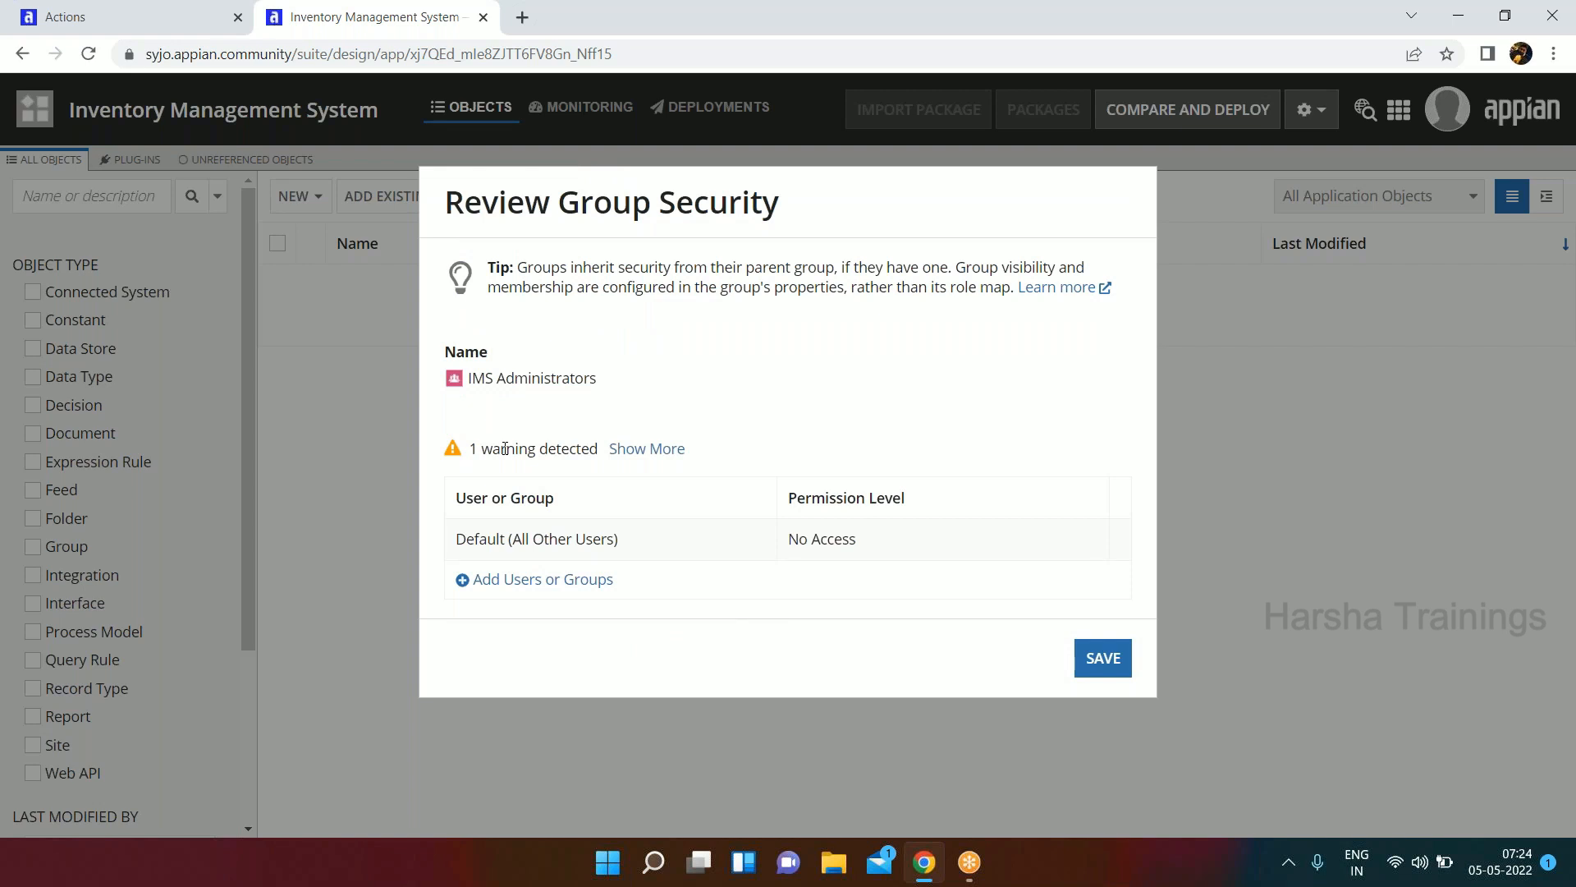
left_click(1104, 661)
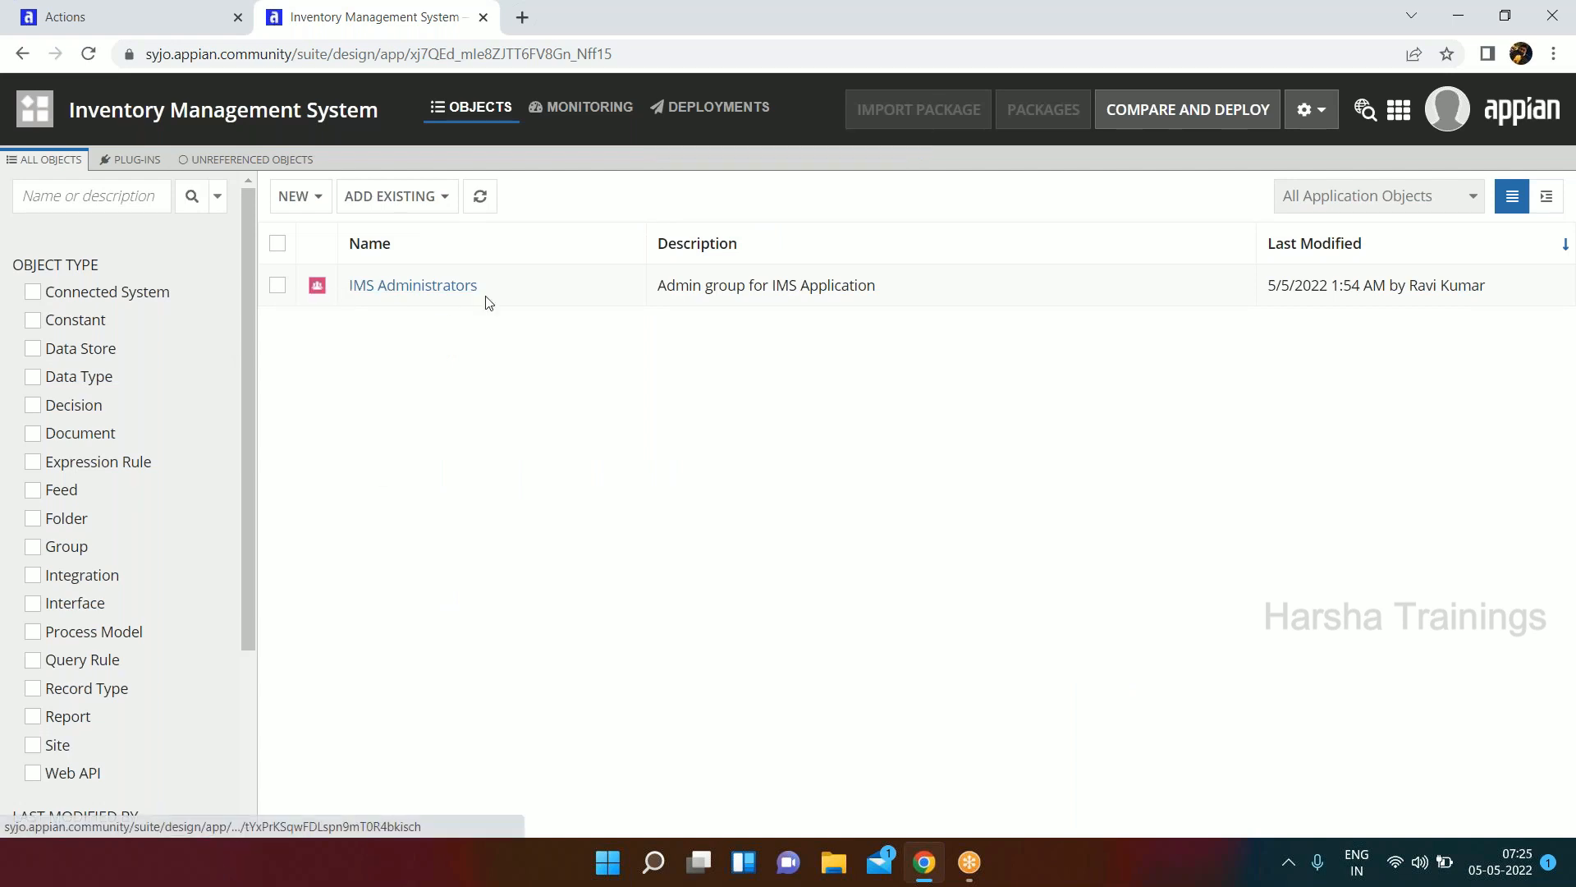
Start another new group in the application and name it "IMS All Users".
left_click(307, 198)
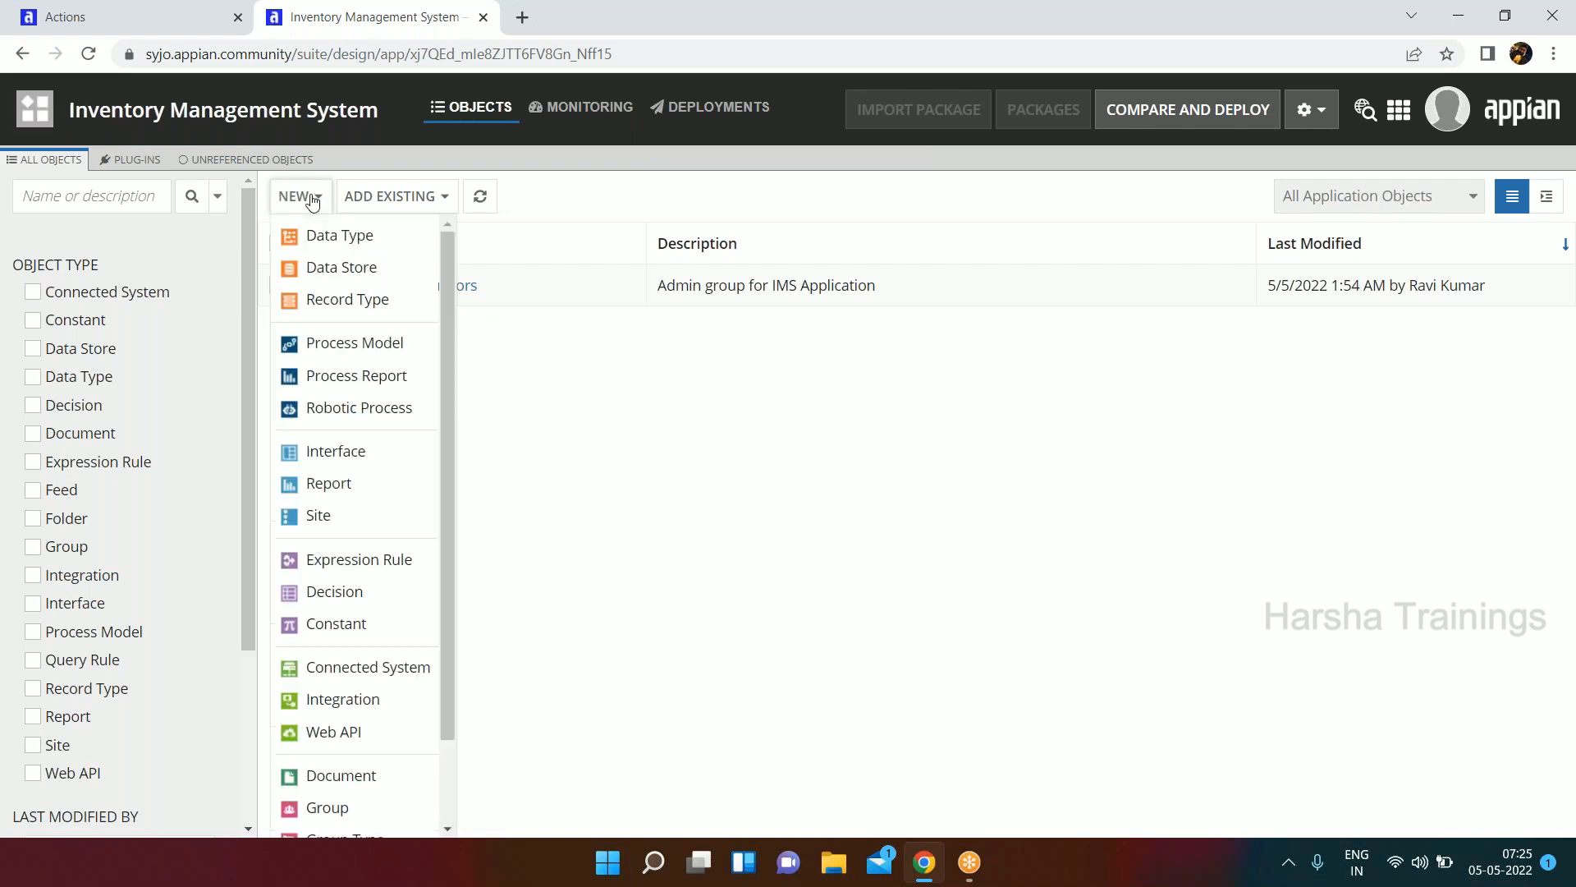
left_click(341, 807)
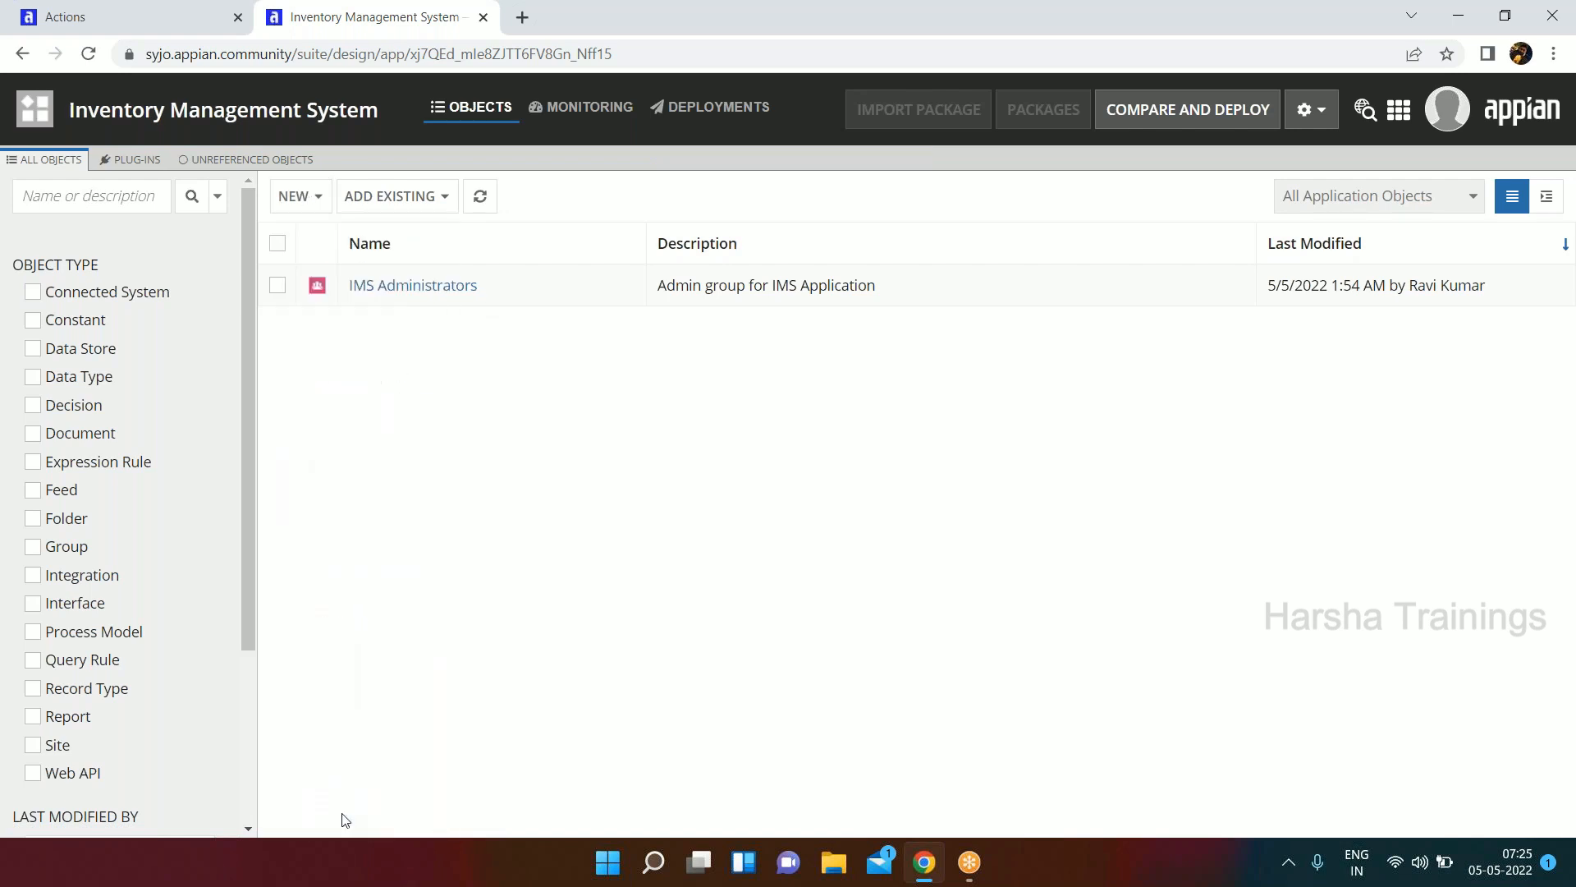
type("IMS All ")
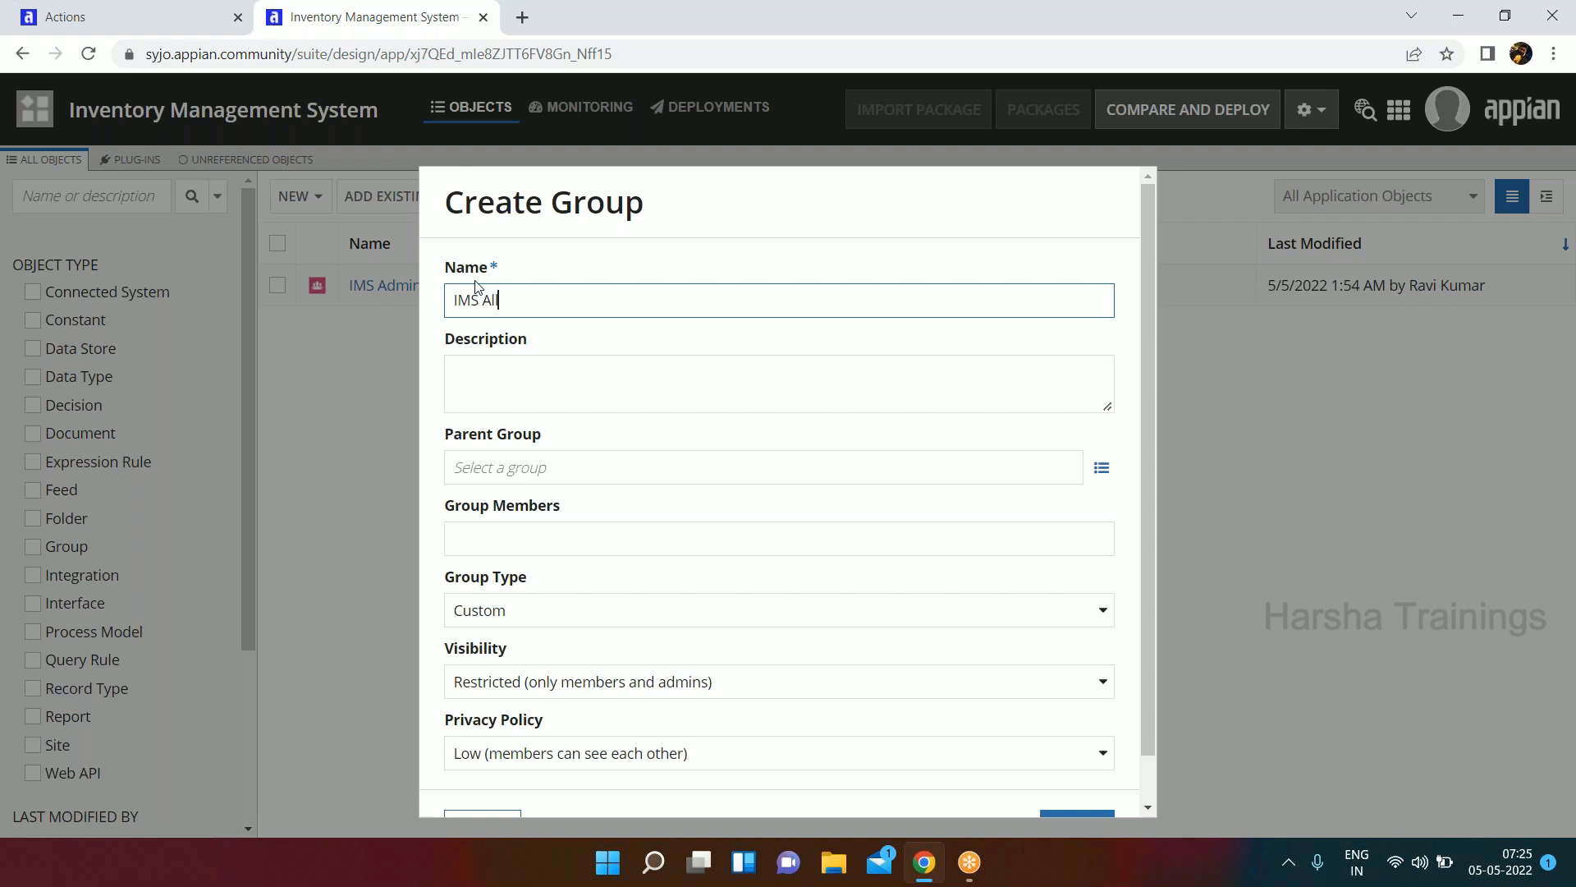
type("User")
type("s")
Enter the description "Holds all groups and users for IMS" for the new group.
left_click(528, 384)
type("Ho")
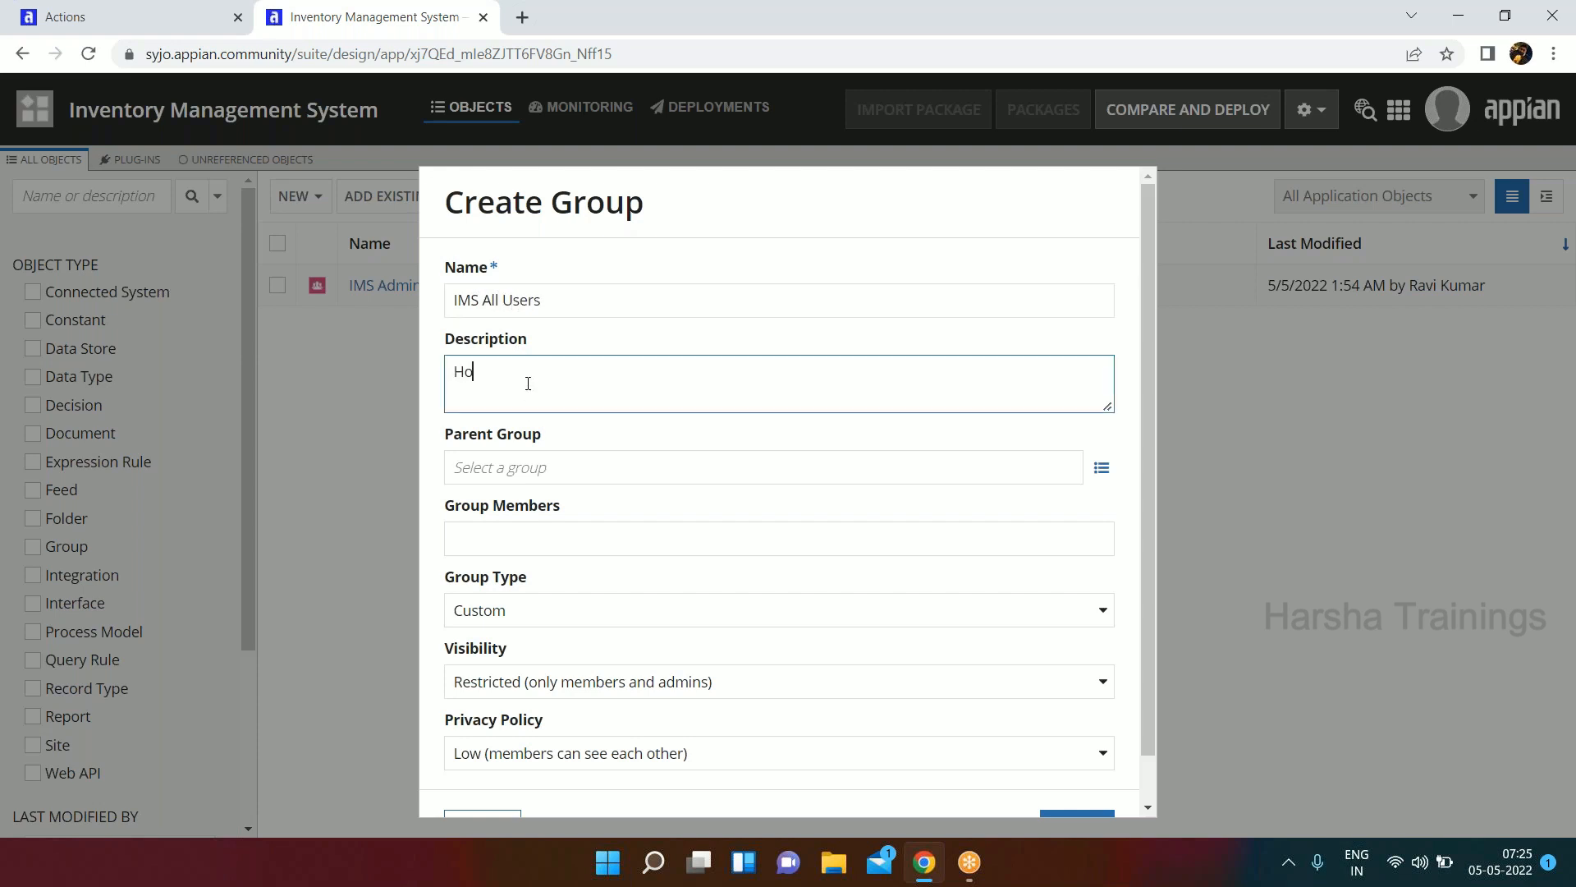
type("lds all groups and users for IMS")
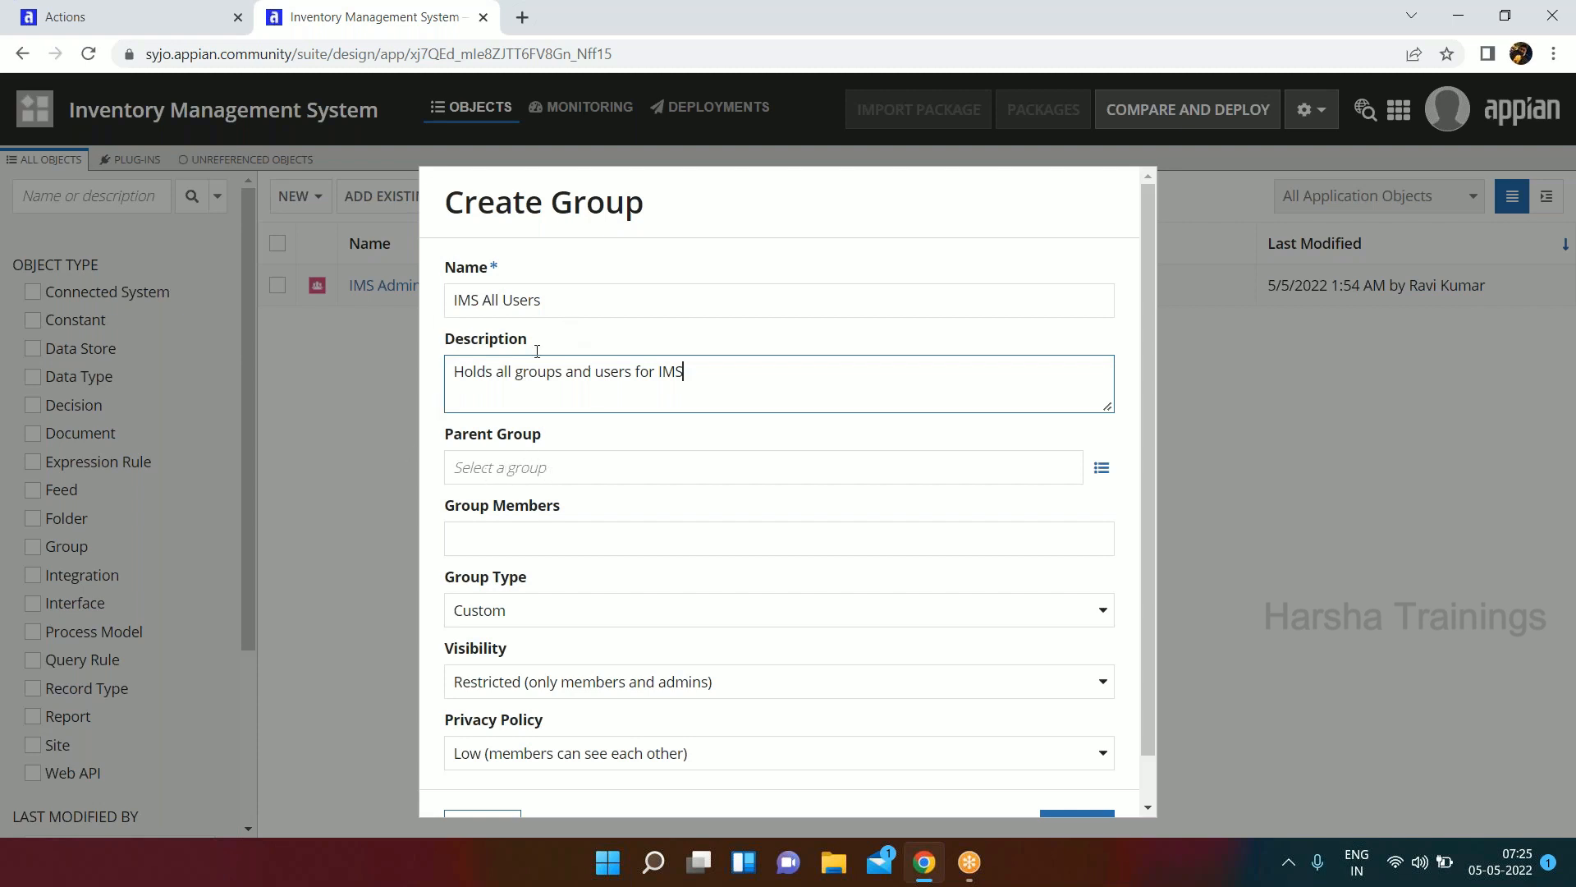
Set the group's visibility to Public (everyone) and its privacy policy to Low (members can see each other).
scroll(587, 513, "down", 1)
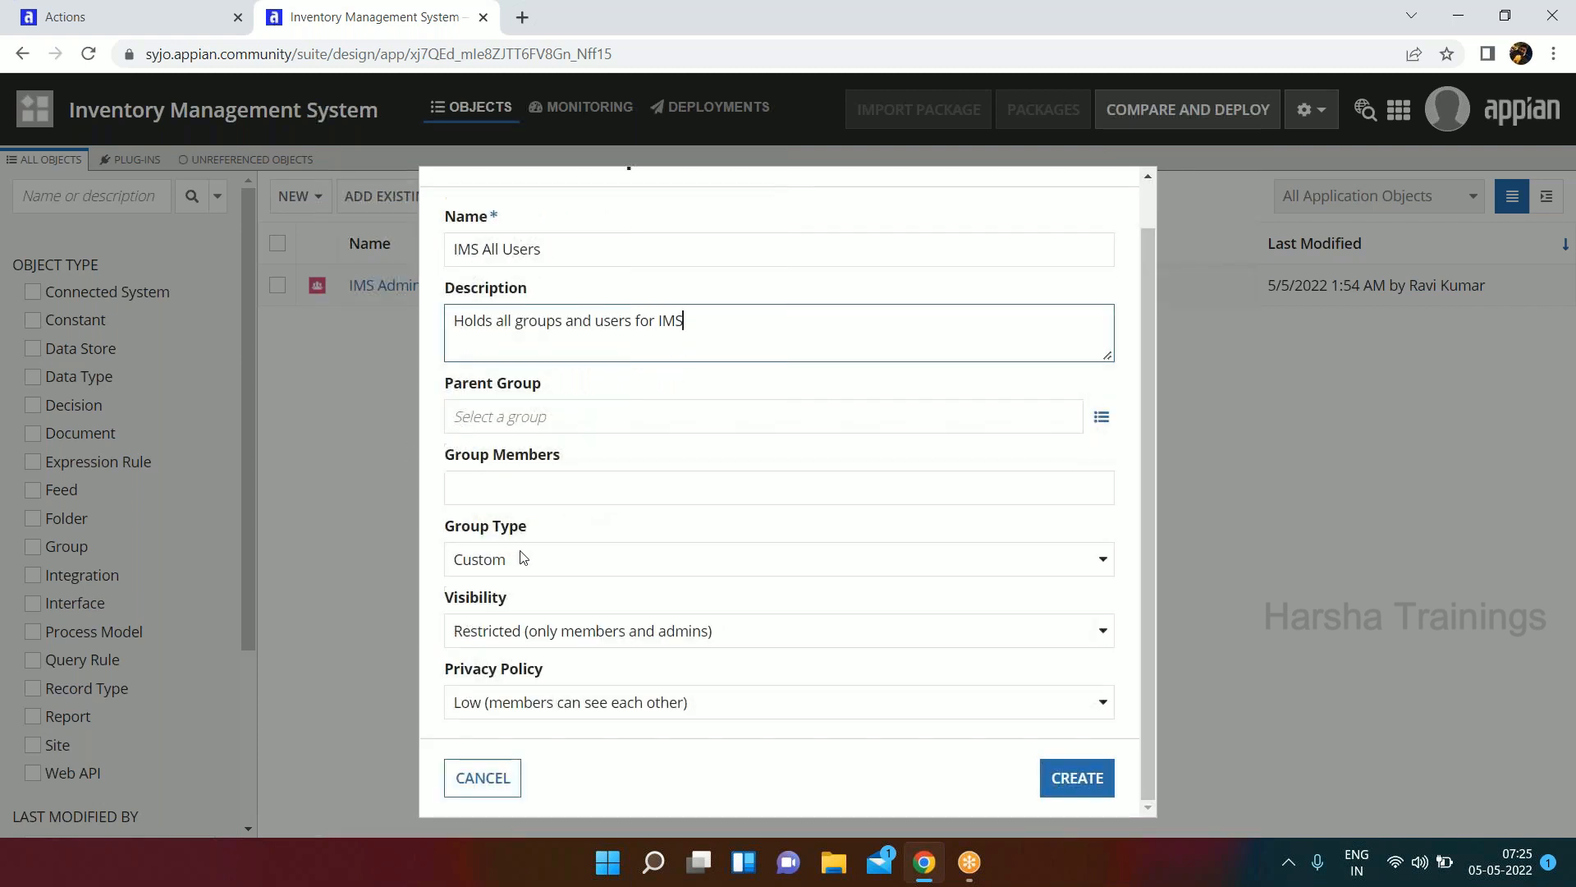
left_click(581, 630)
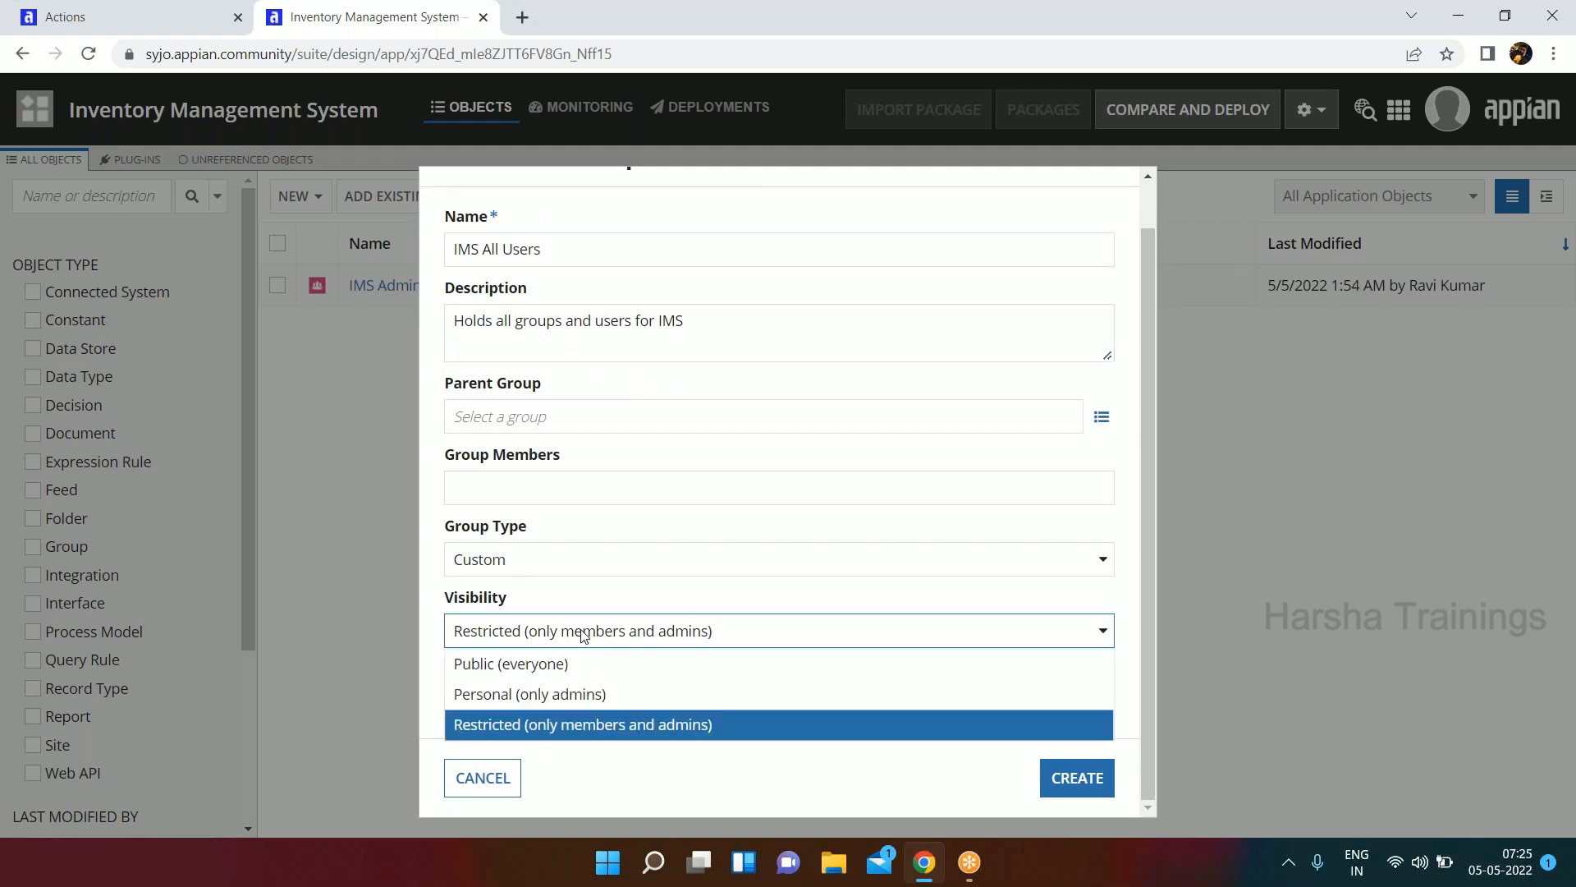
left_click(559, 695)
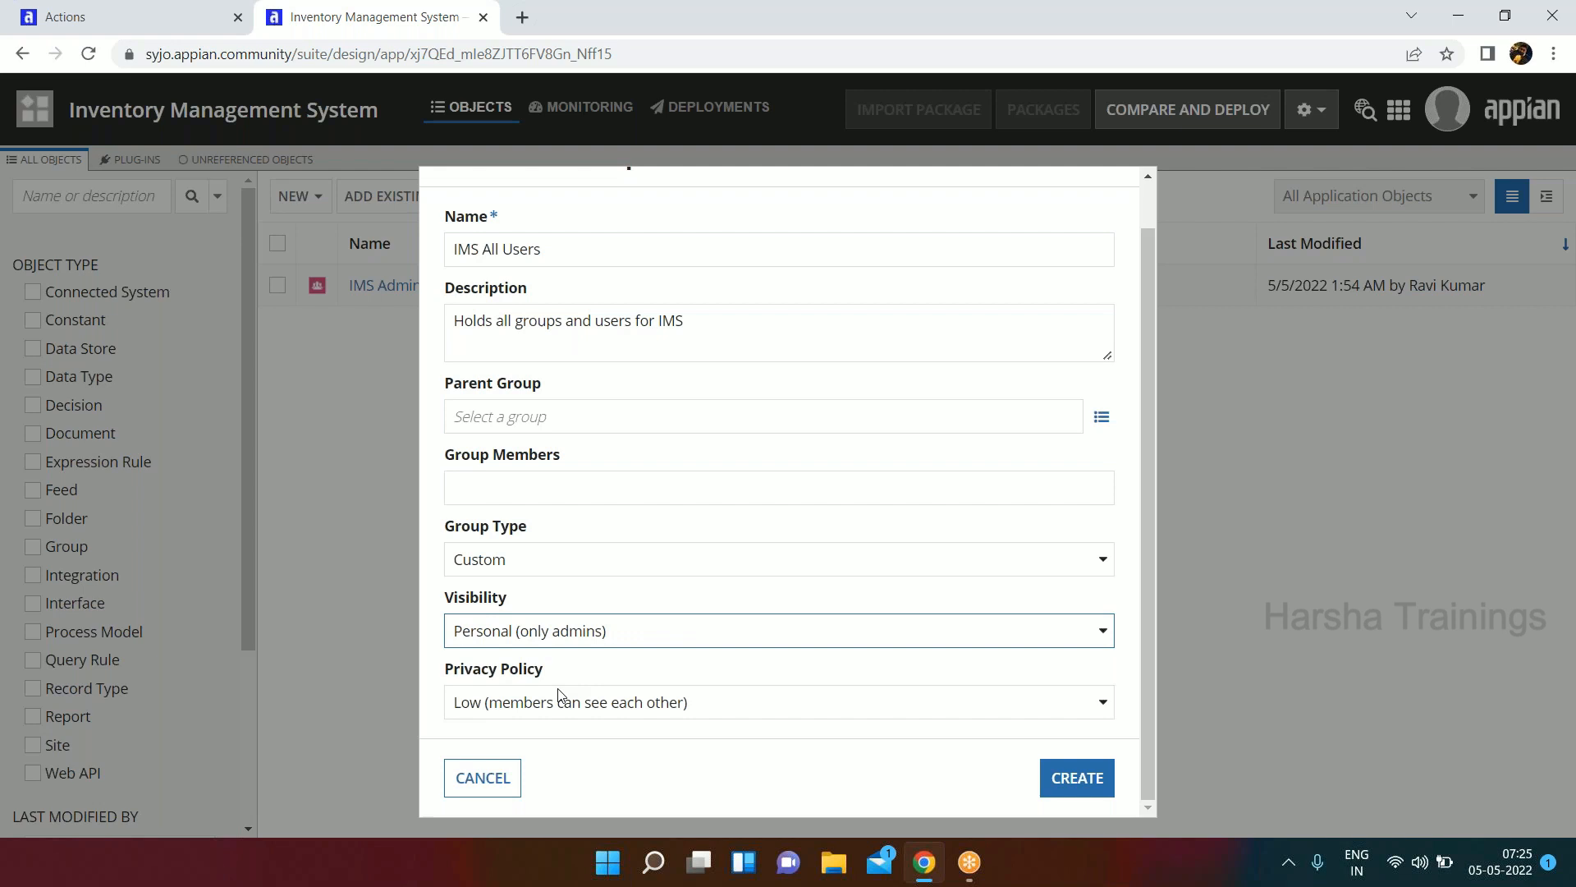
left_click(588, 639)
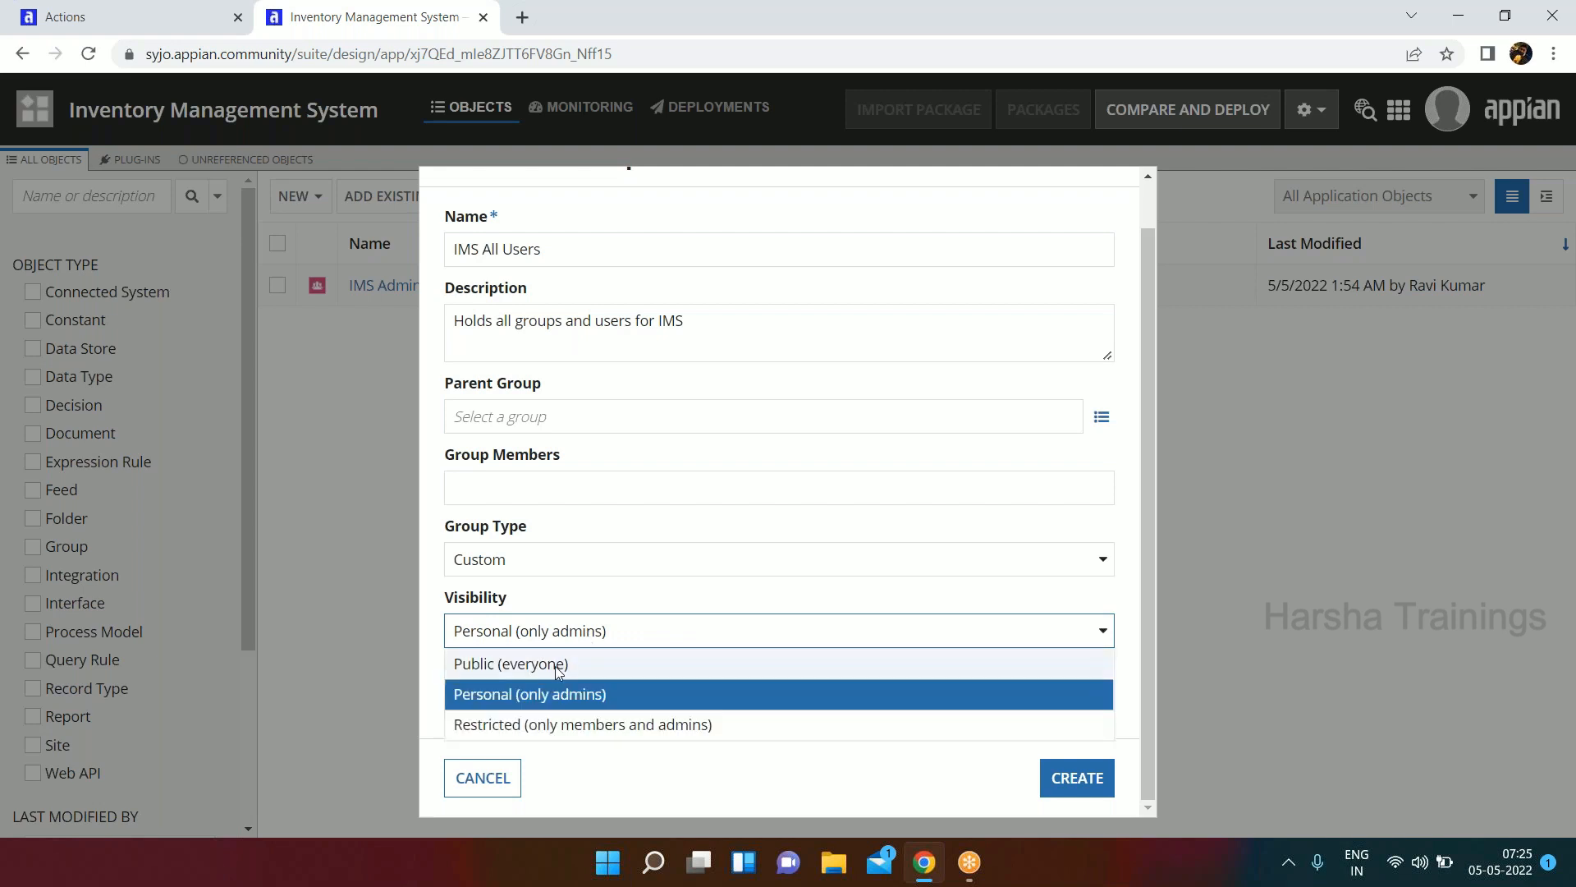
left_click(561, 664)
left_click(534, 696)
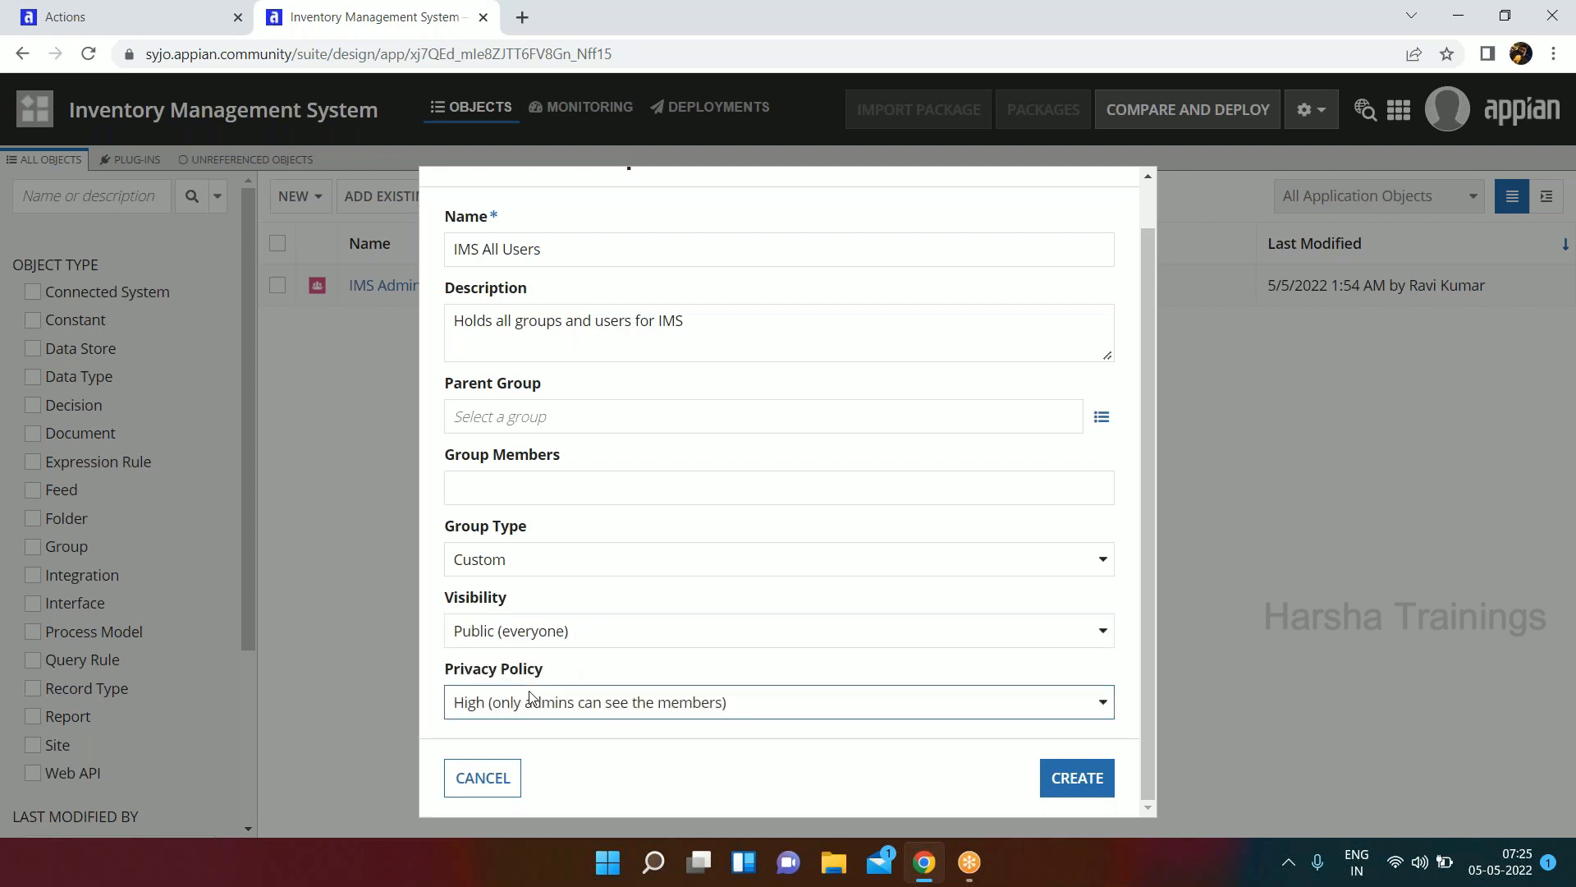
left_click(535, 738)
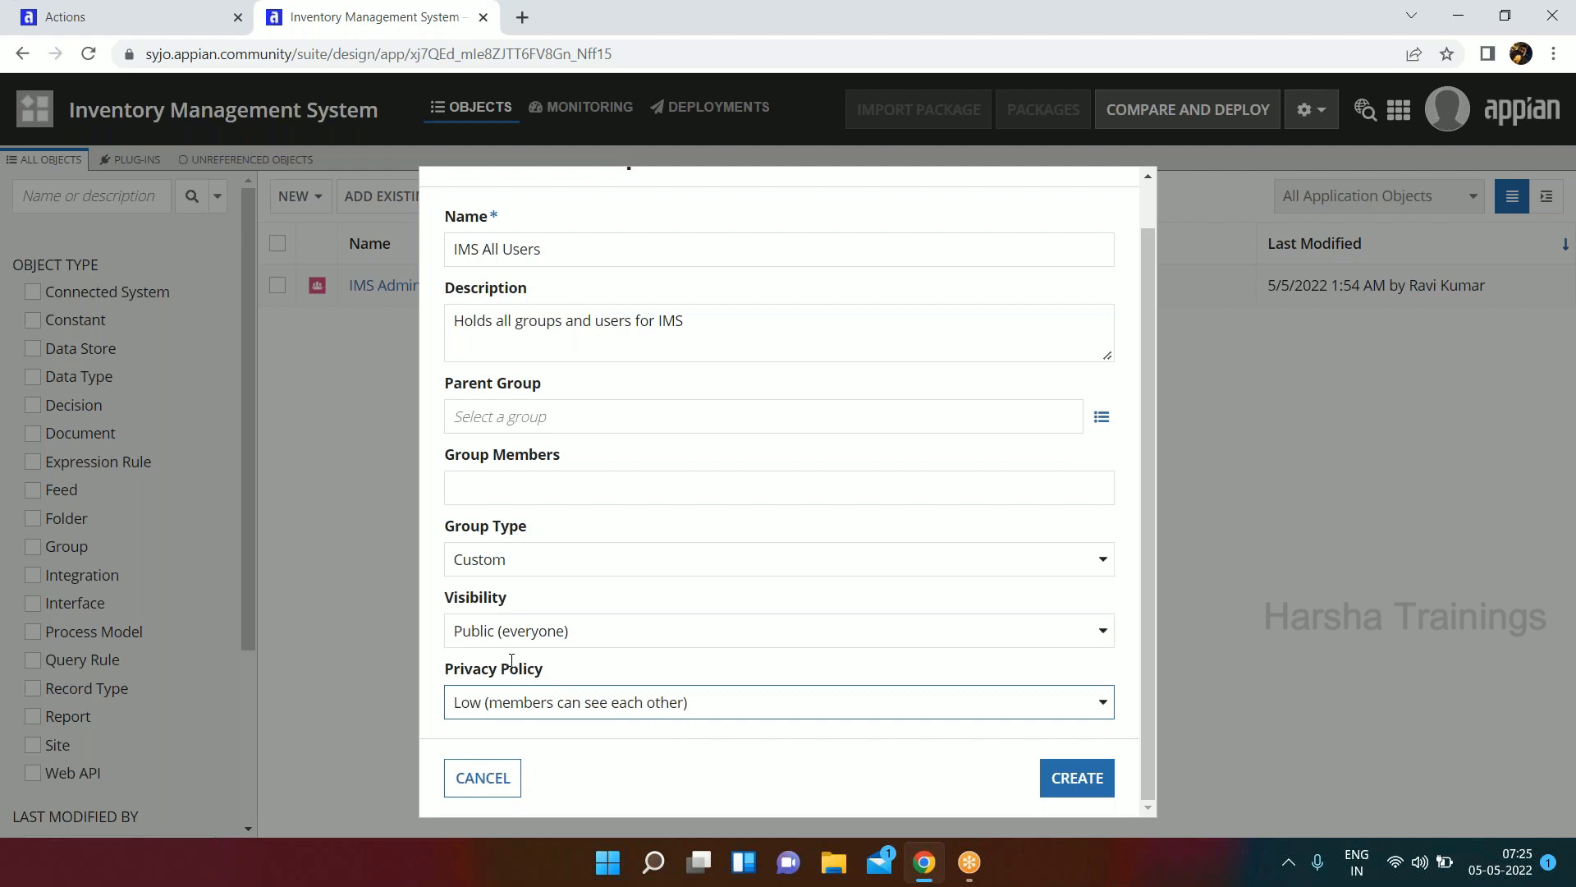
Create the IMS All Users group and save its security with the default permissions.
scroll(686, 535, "up", 1)
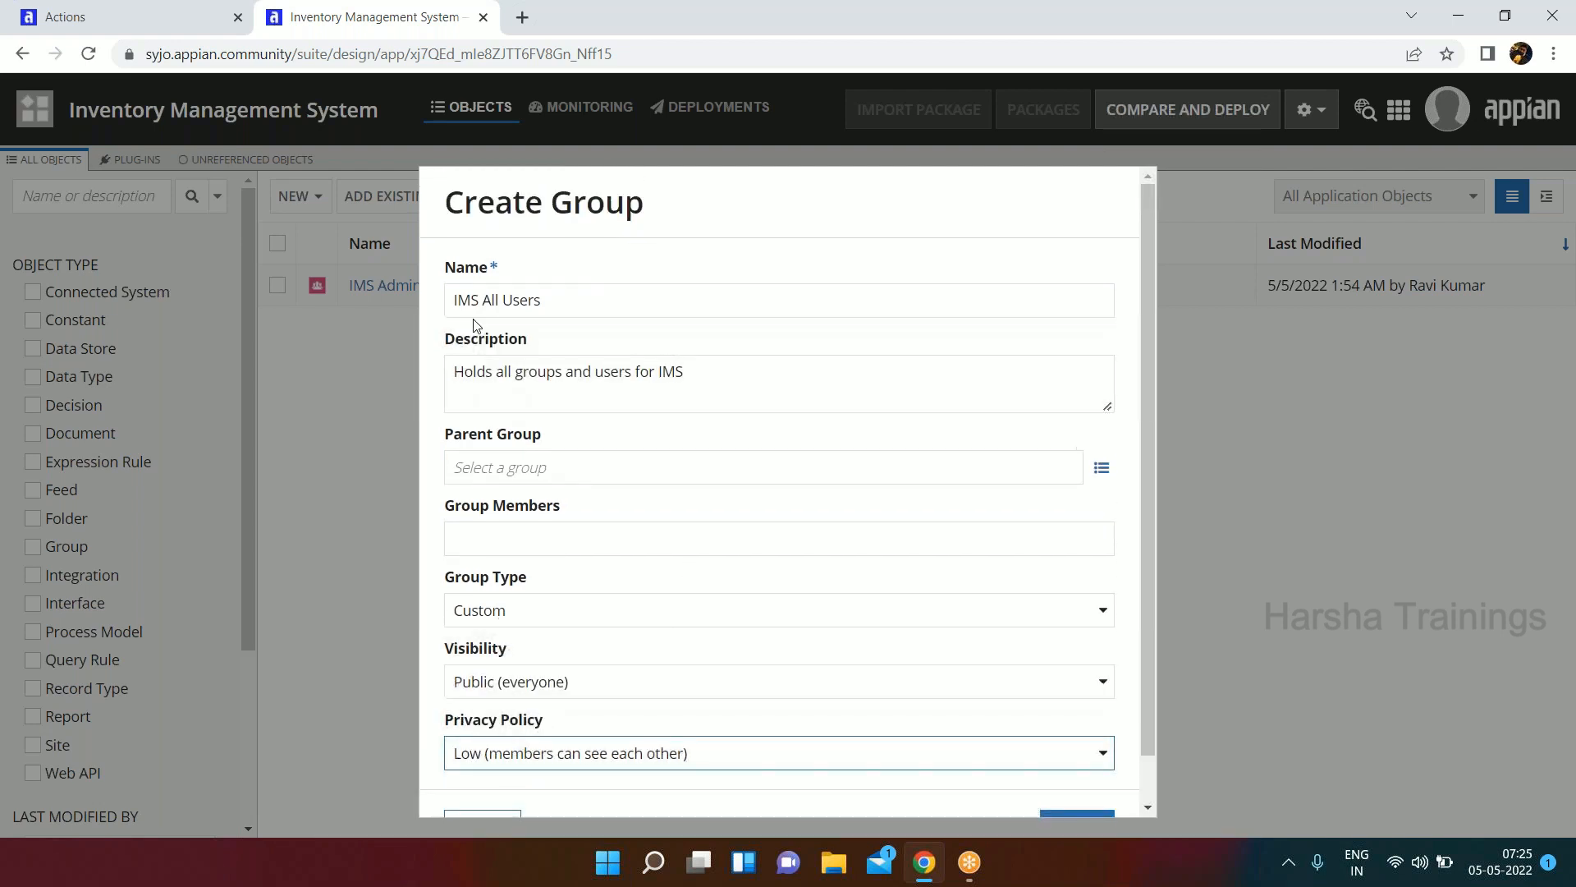
scroll(592, 318, "down", 1)
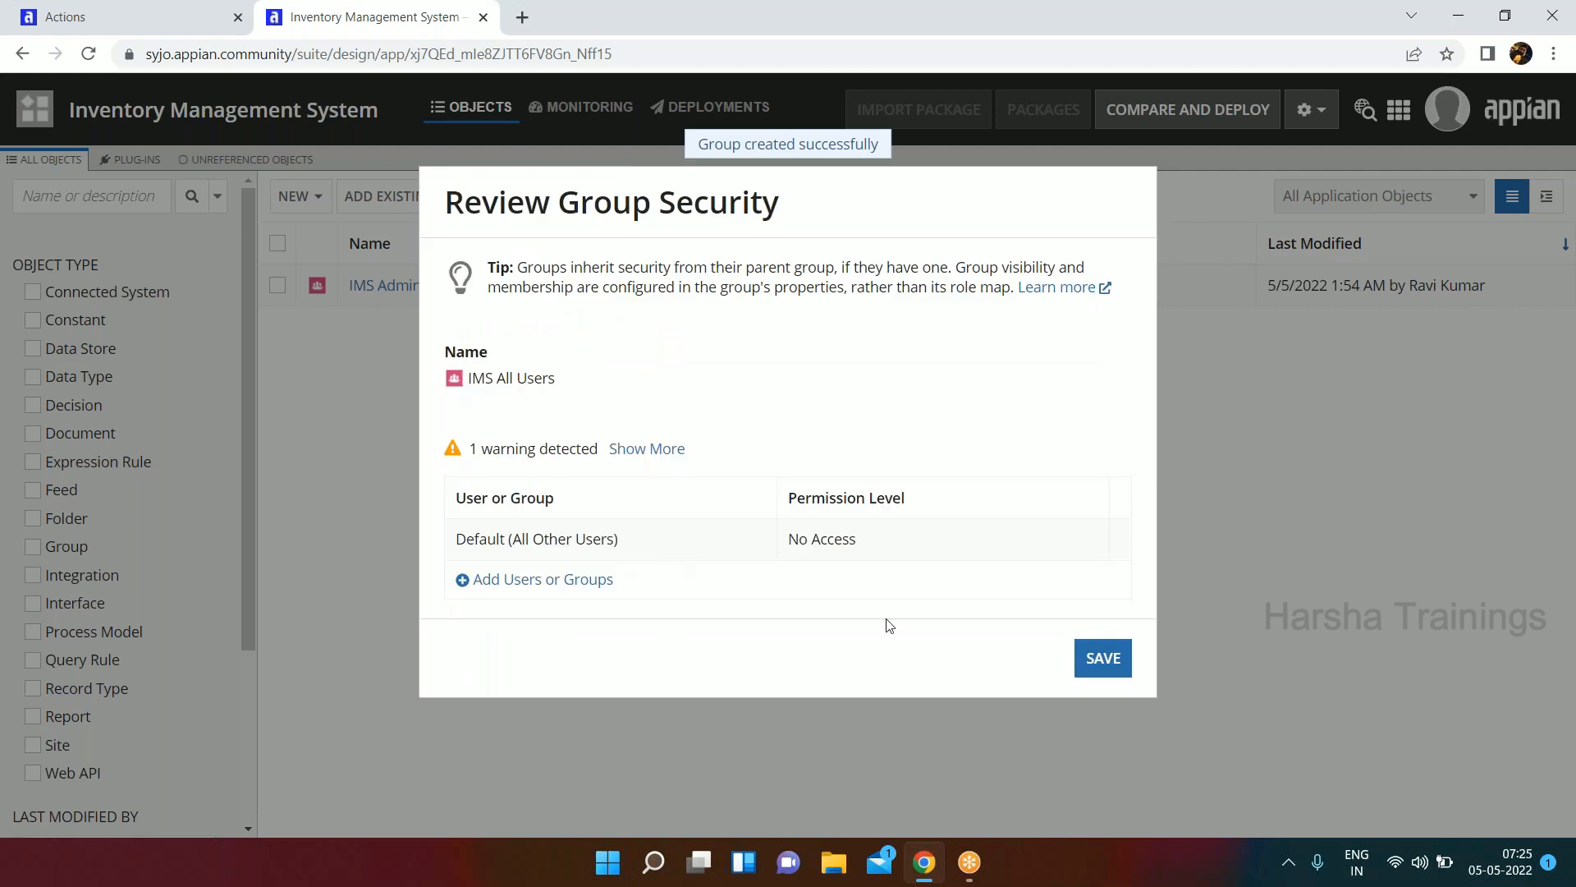
left_click(1103, 661)
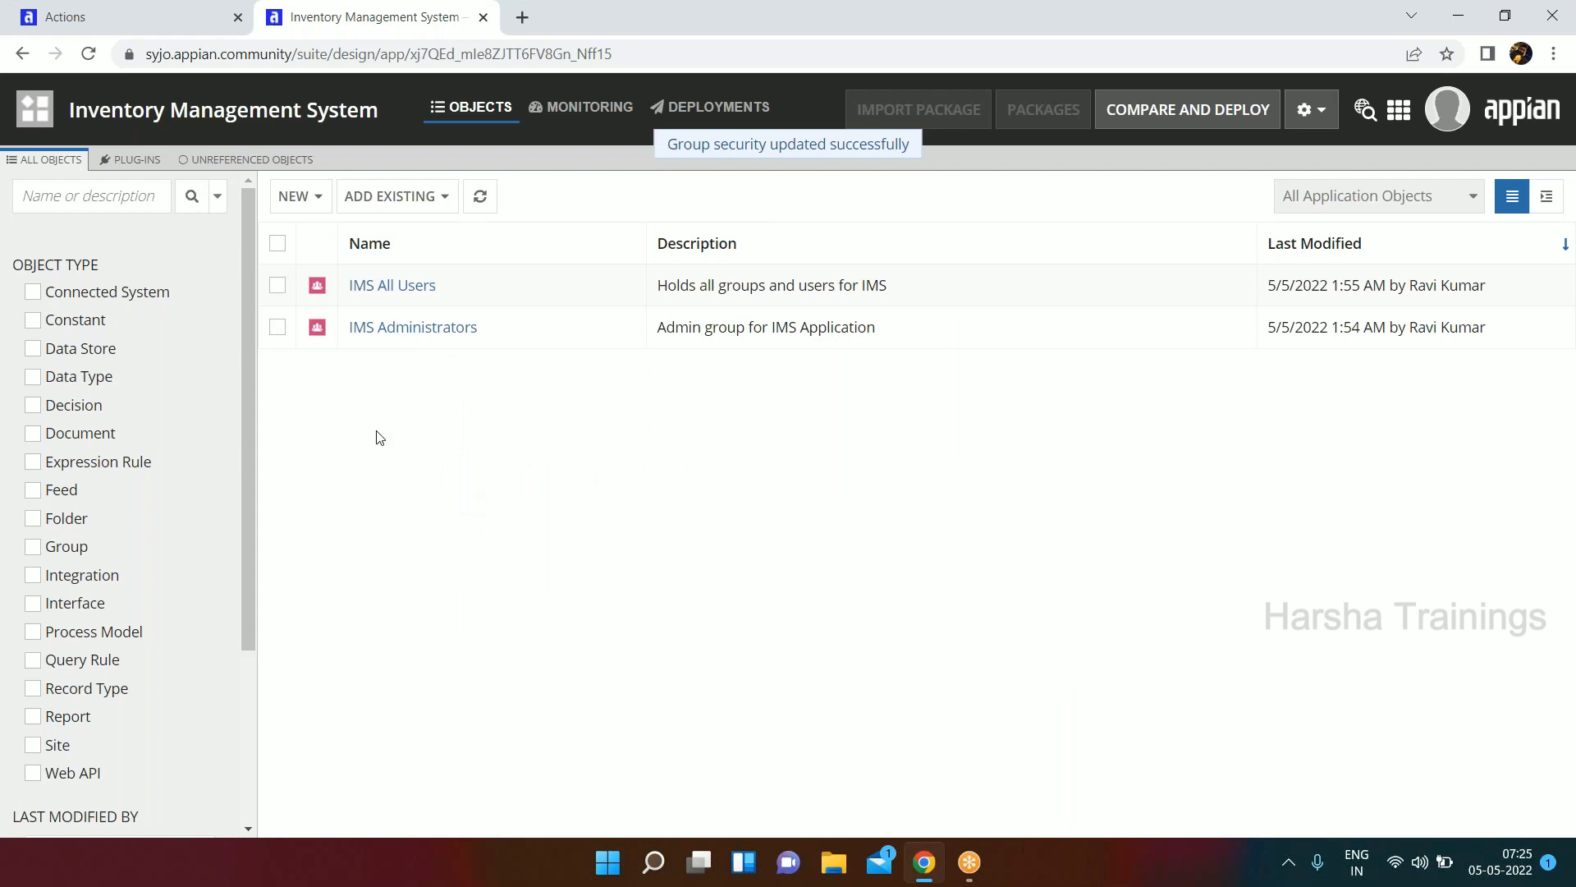
Open the security settings of the IMS Administrators group and add IMS Administrators with Administrator permission.
left_click(280, 330)
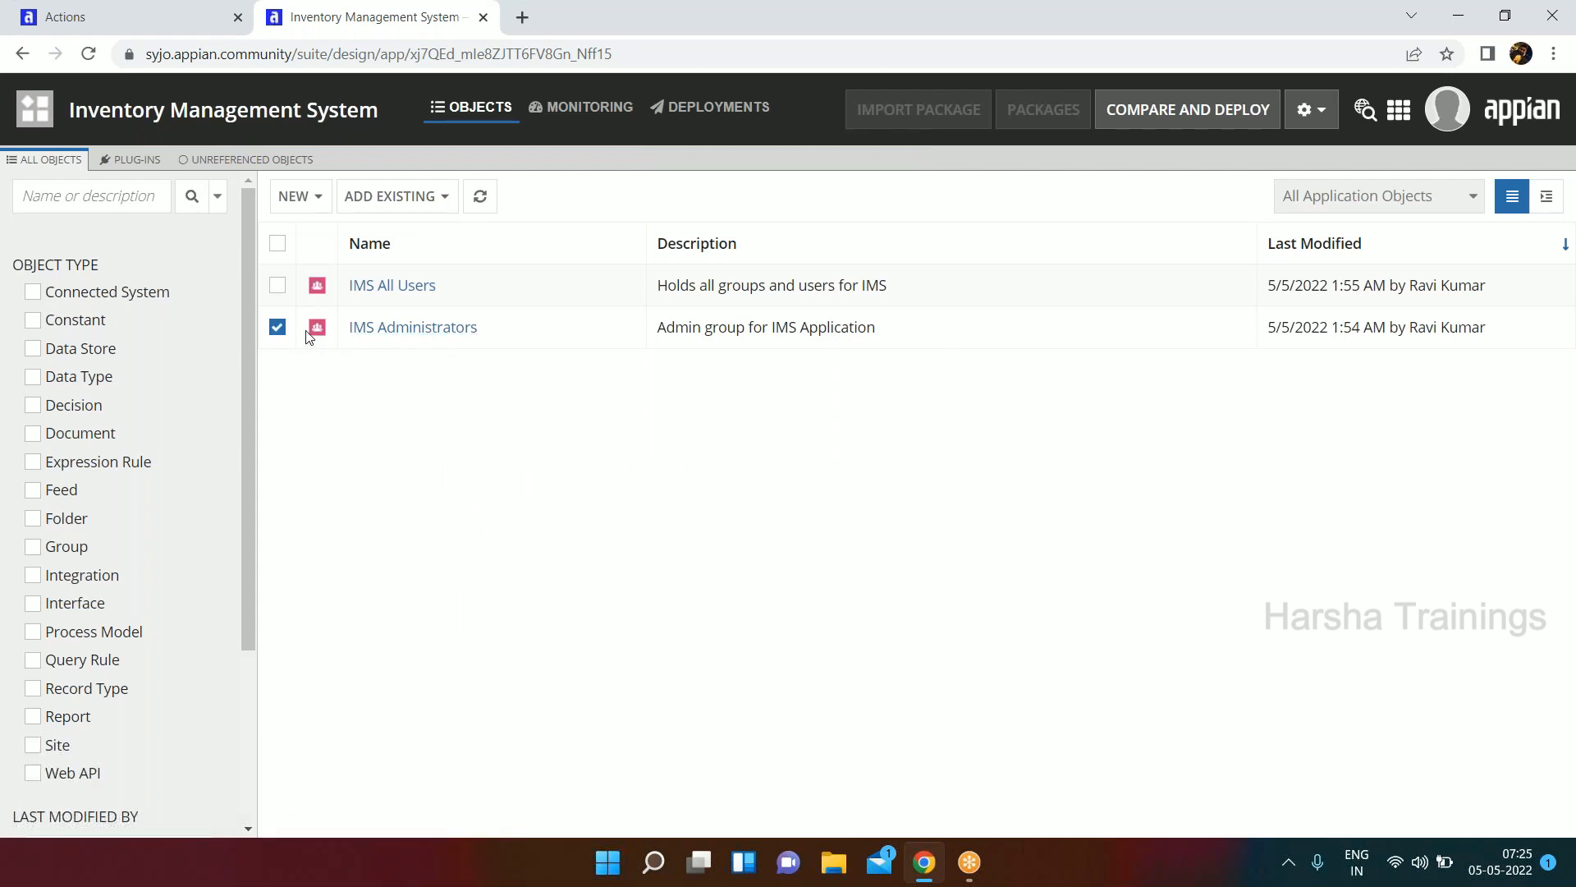
left_click(724, 197)
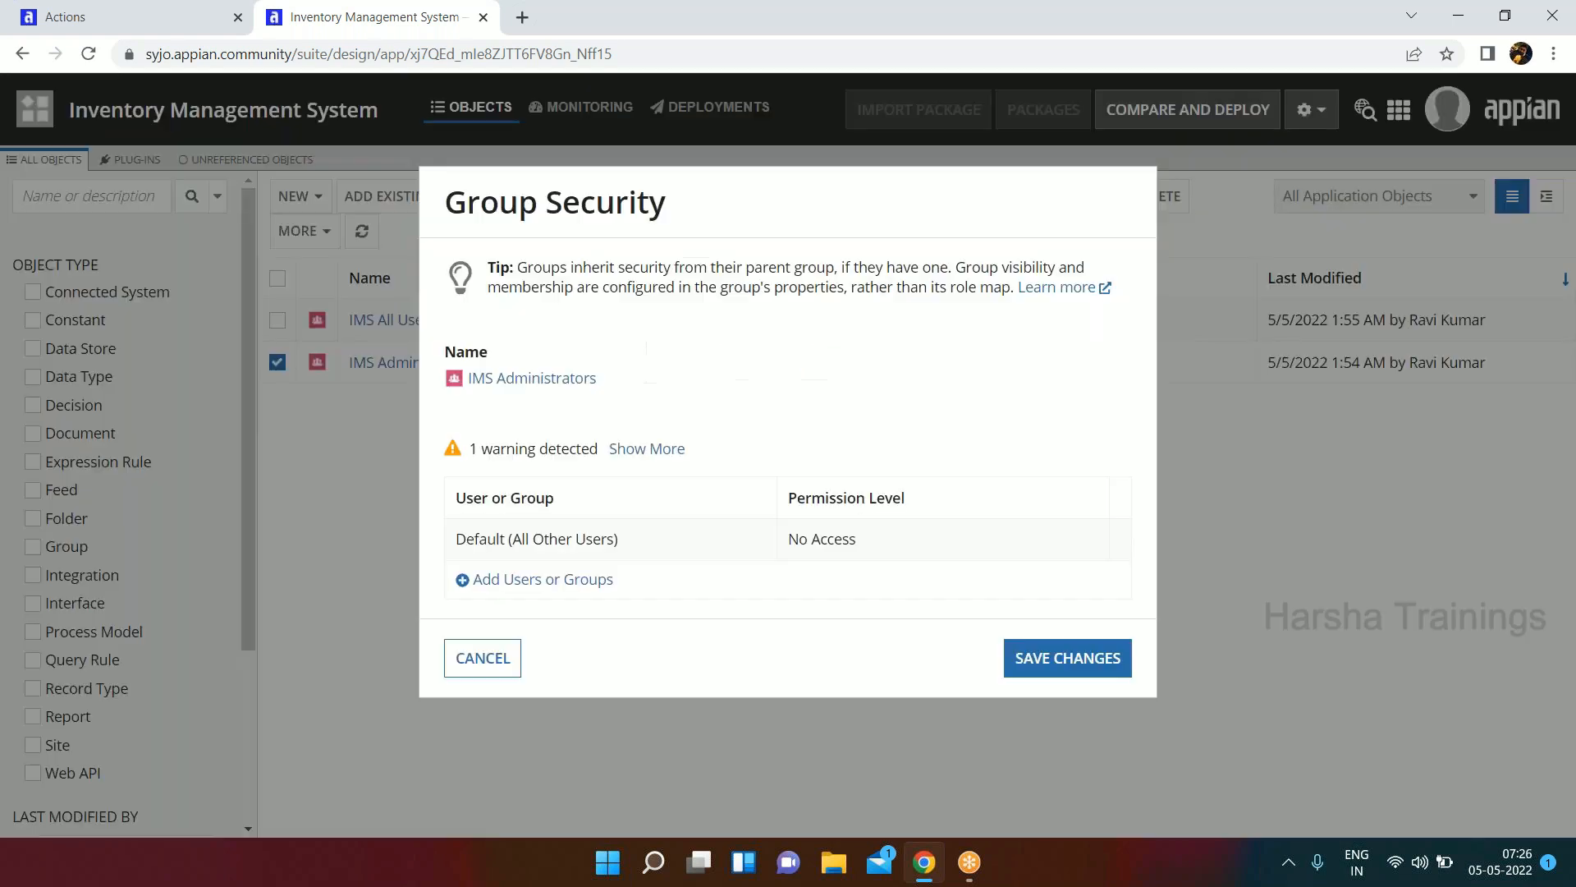
left_click(536, 580)
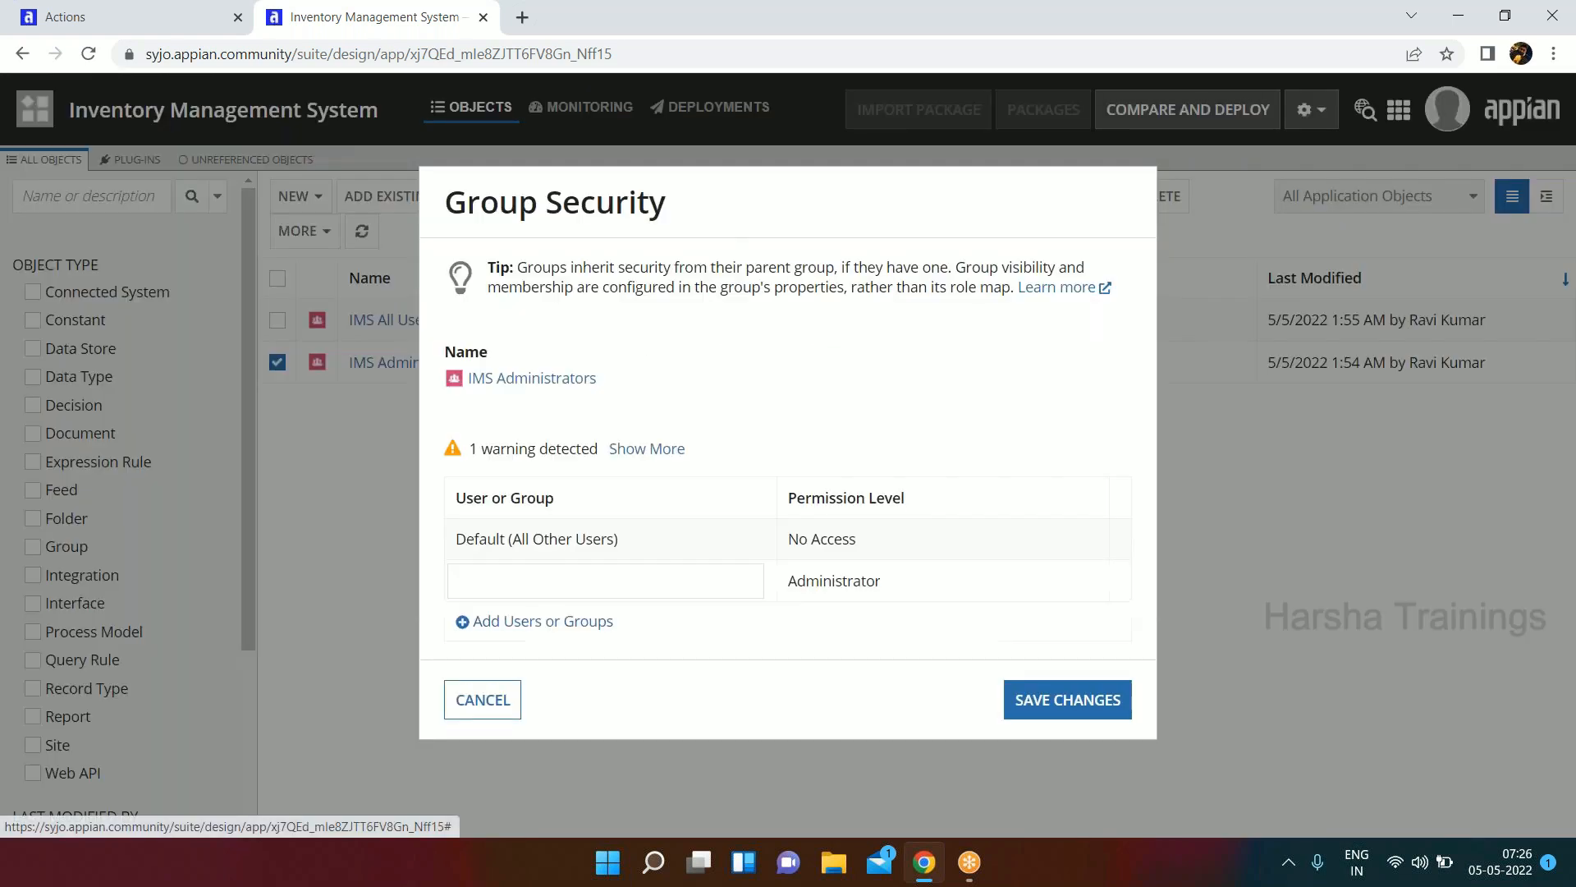
type("ims ad")
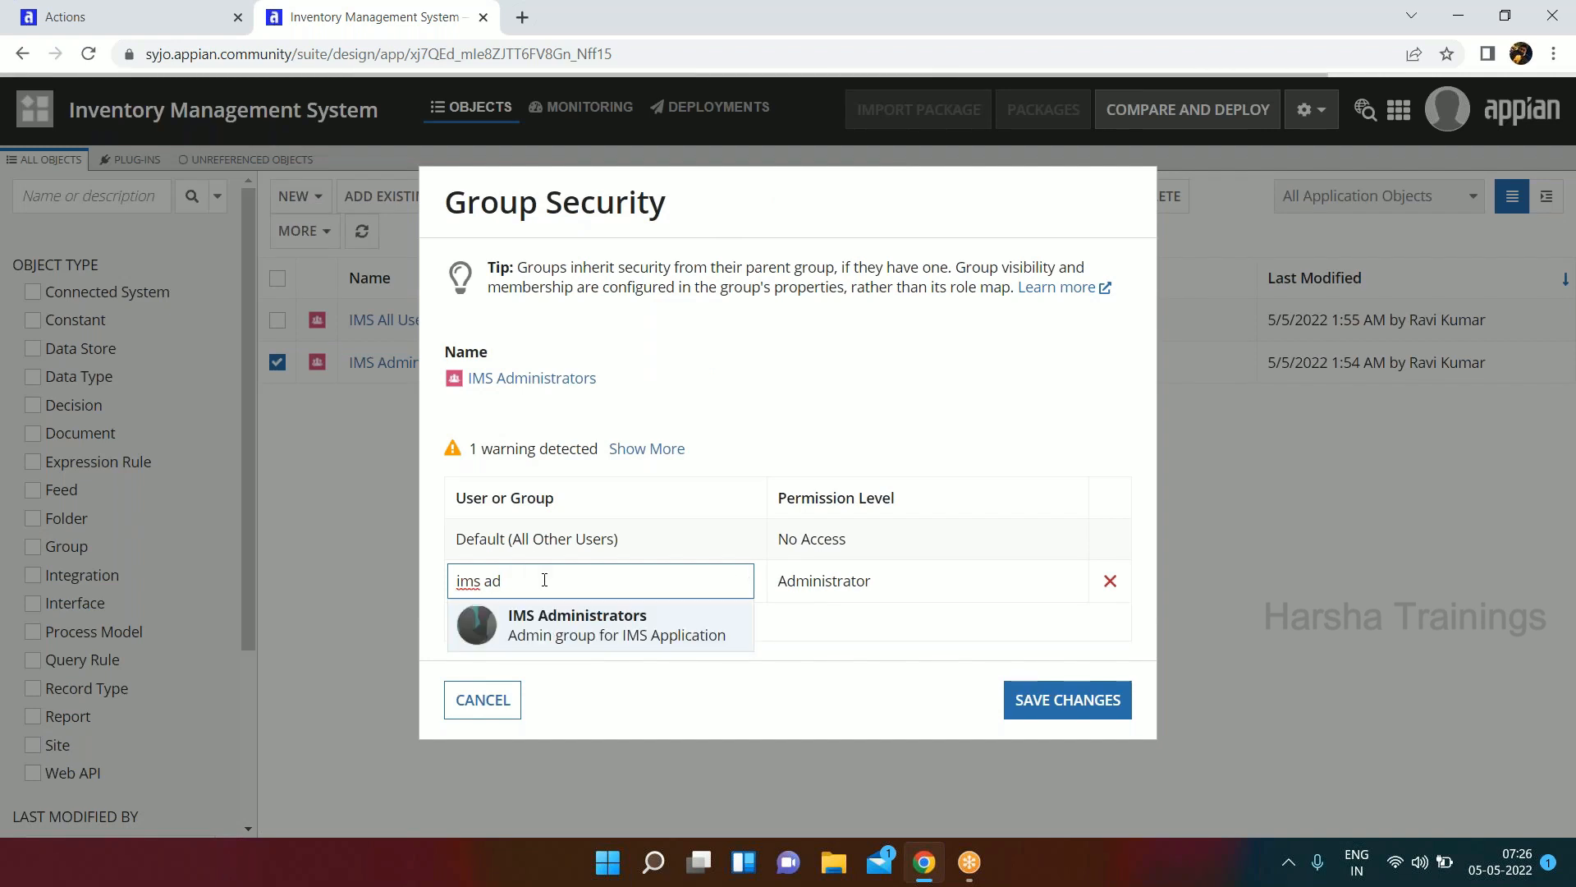
left_click(568, 620)
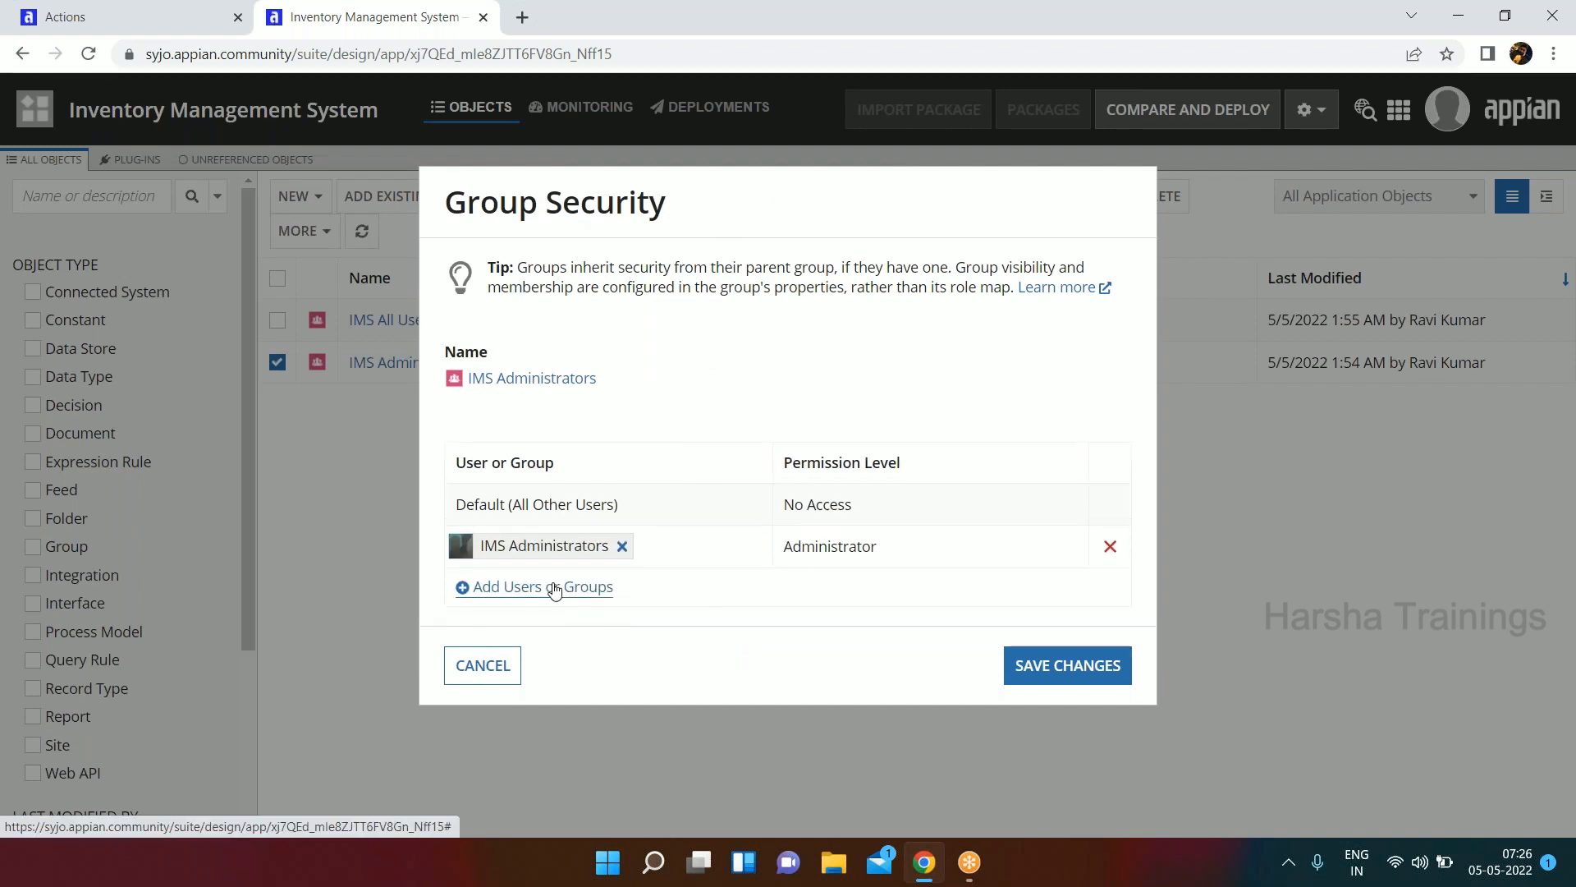
left_click(549, 586)
type("ims all")
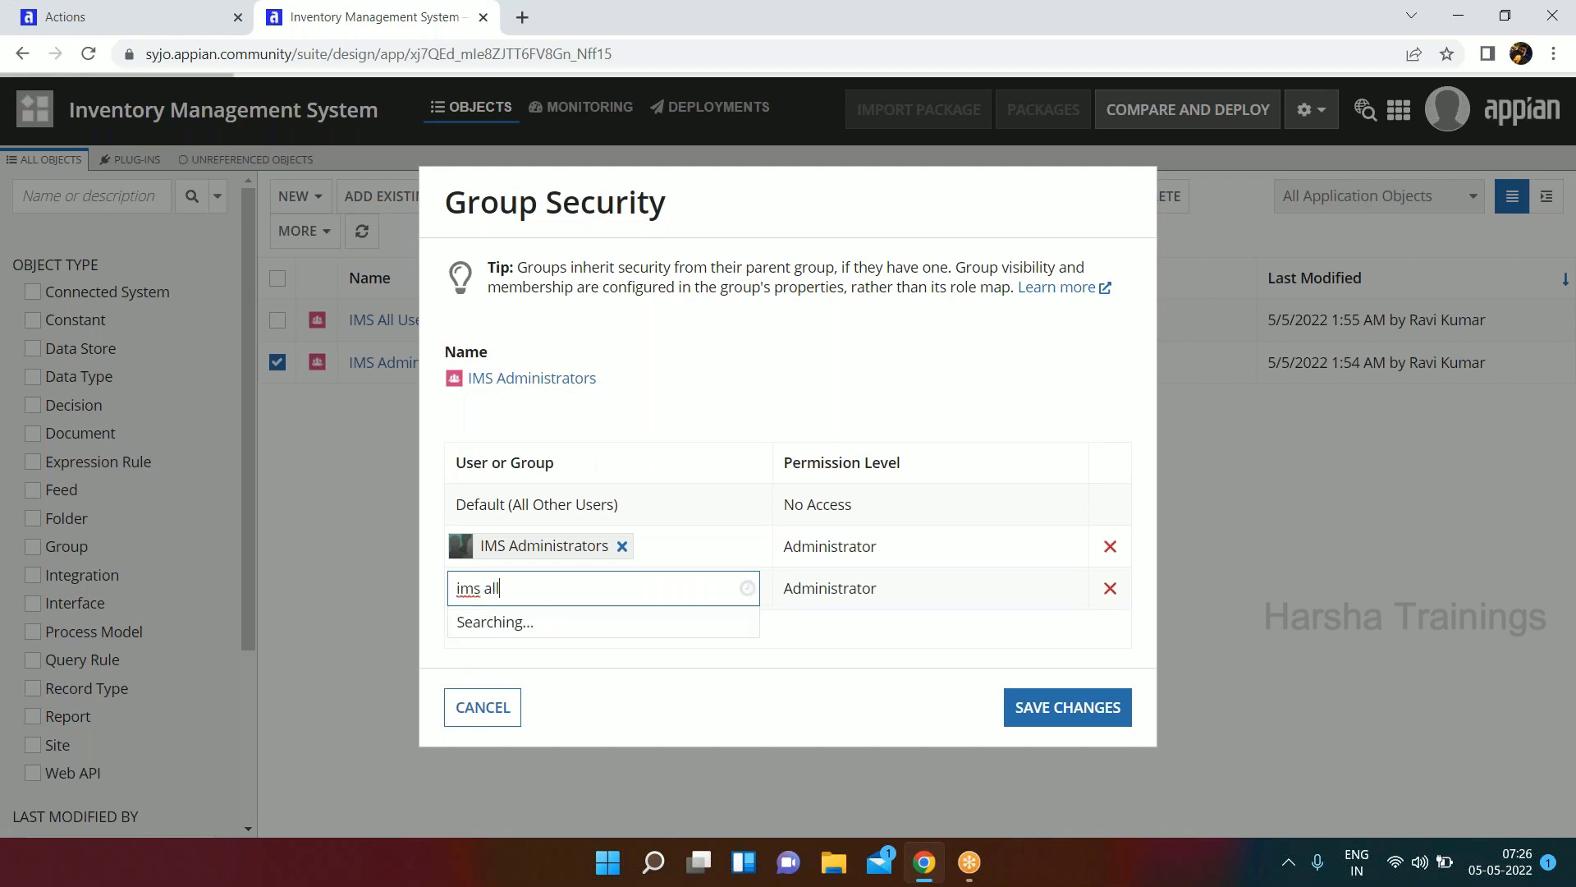
left_click(546, 621)
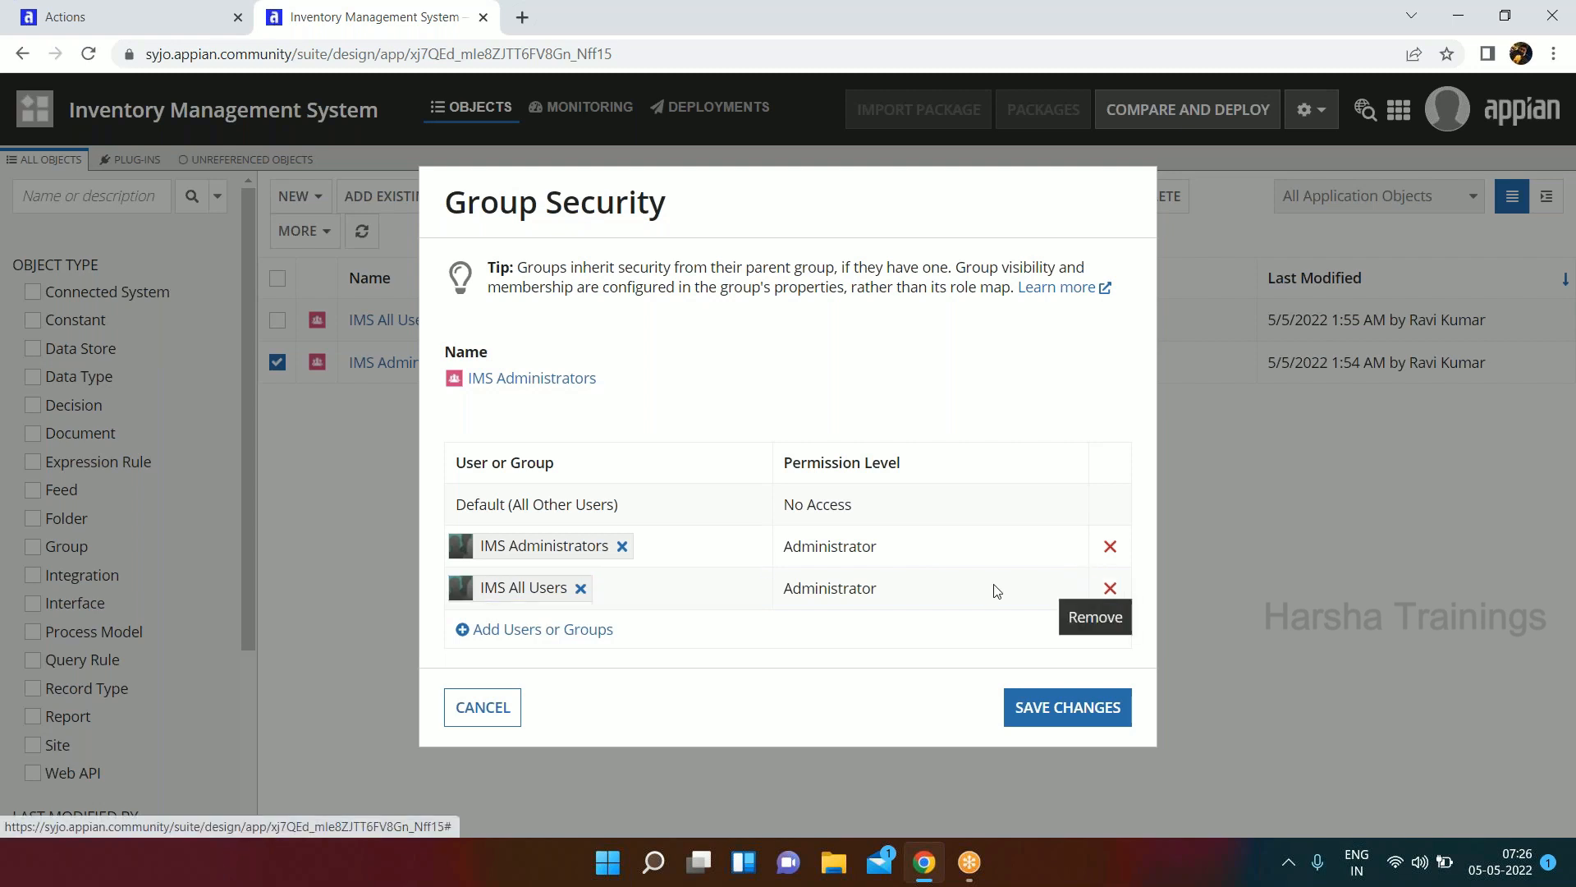
left_click(1110, 587)
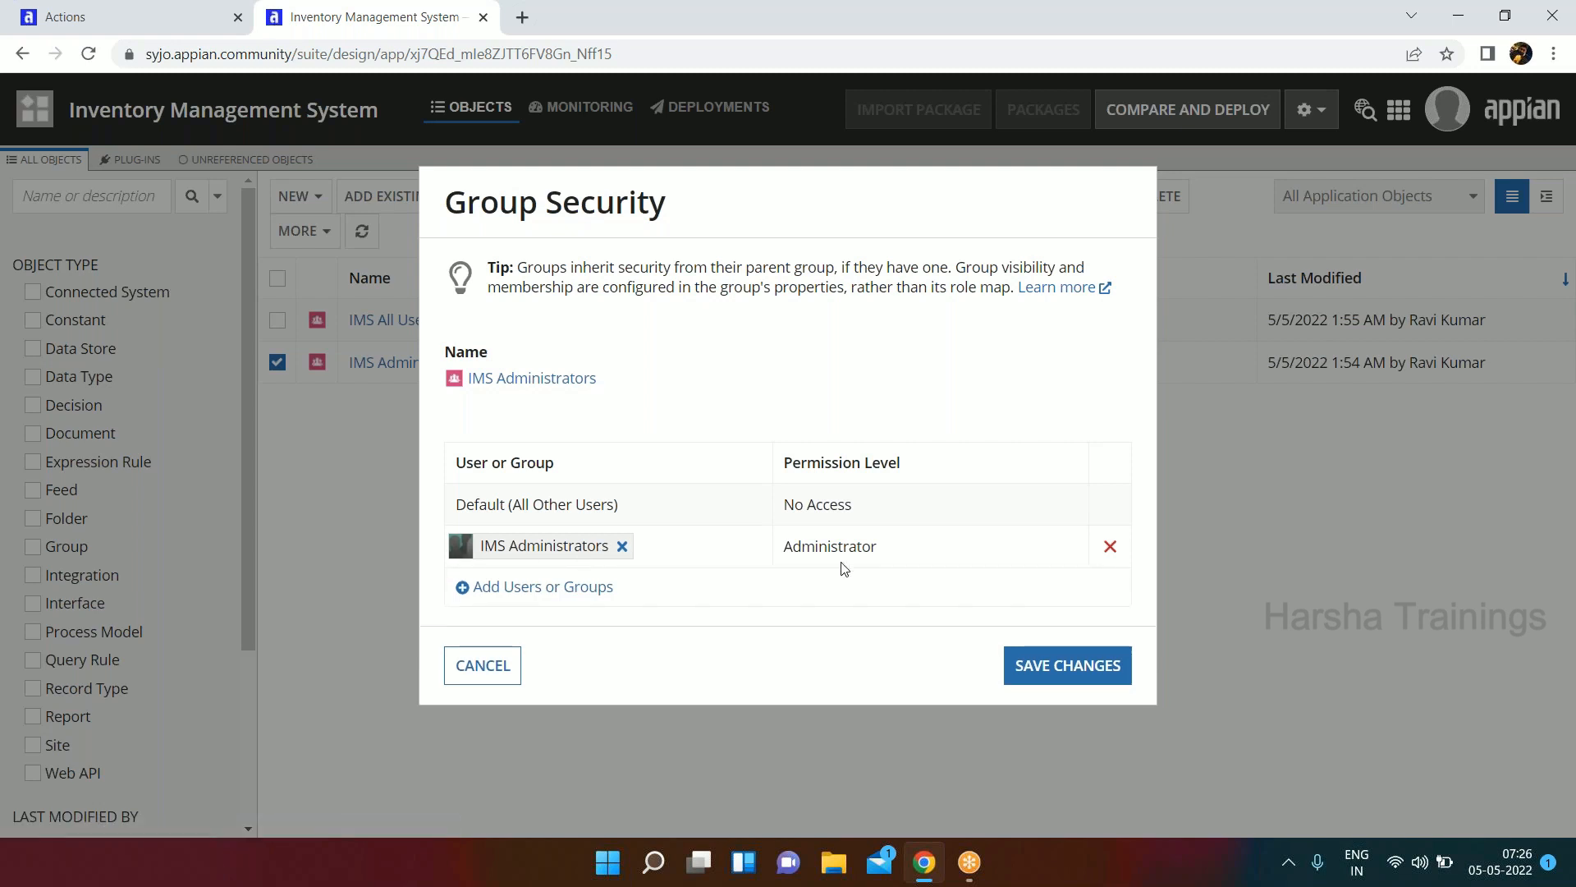
Save the security changes of the IMS Administrators group.
double_click(870, 554)
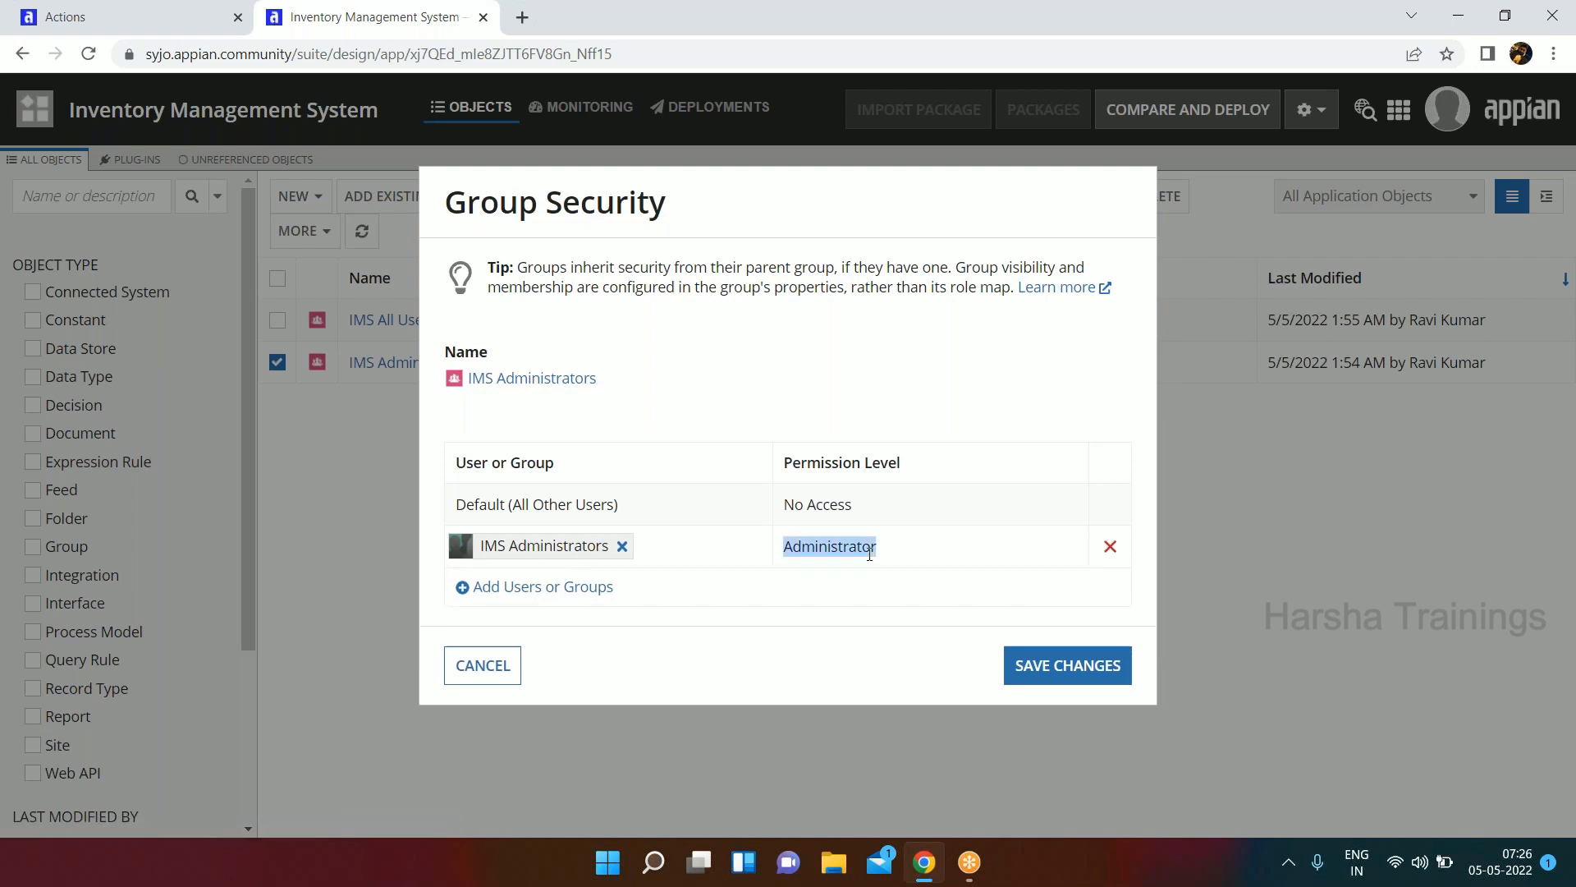
left_click(1067, 665)
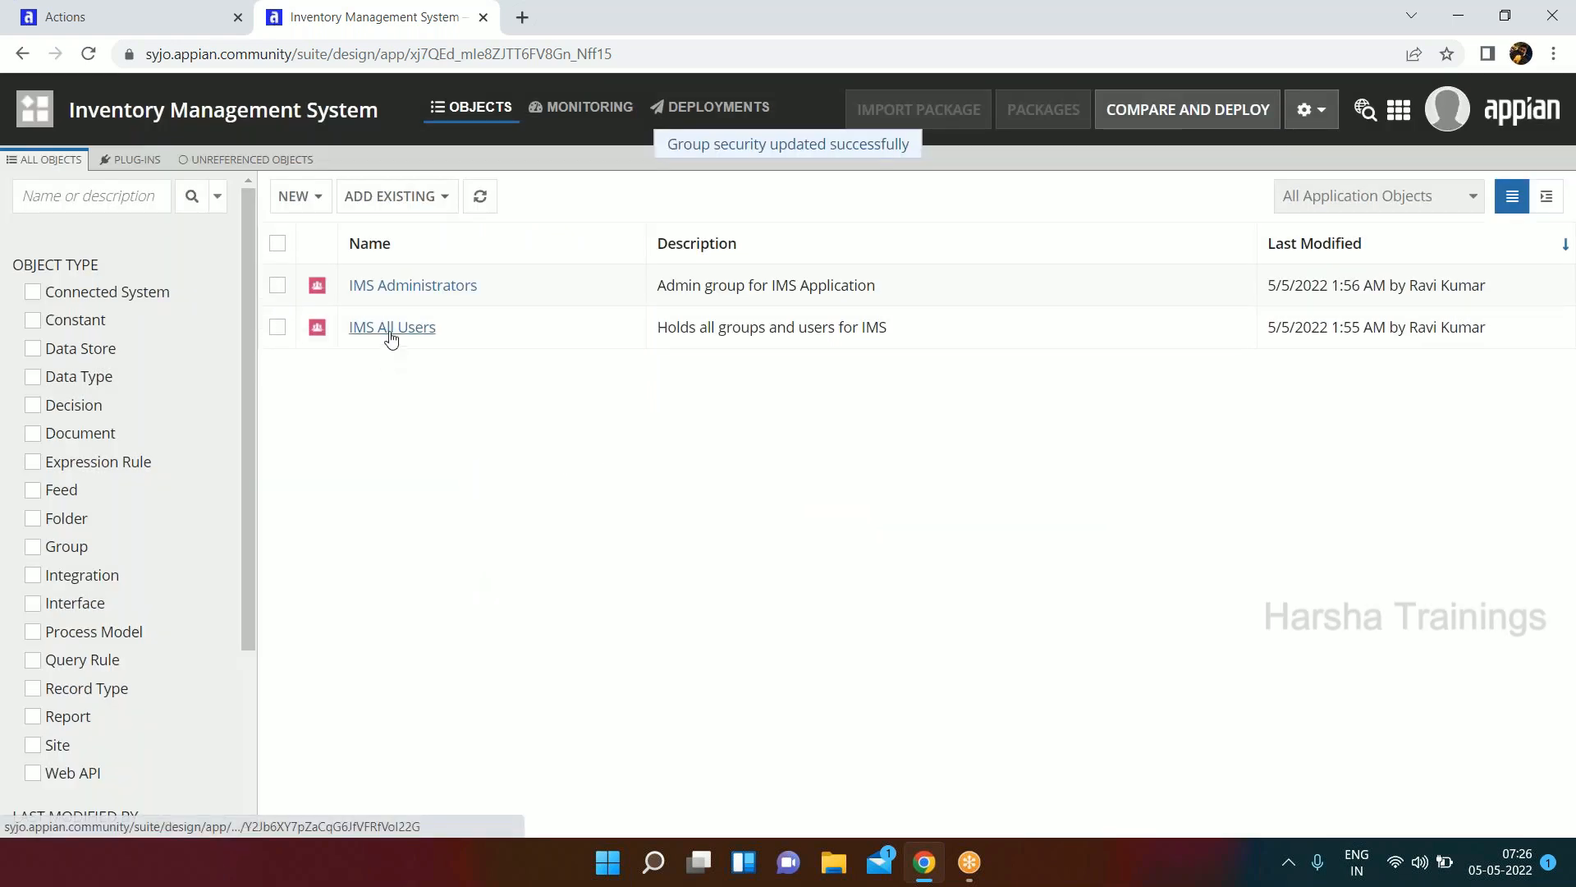
Open the IMS All Users group and add the IMS Administrators group as a member.
left_click(392, 328)
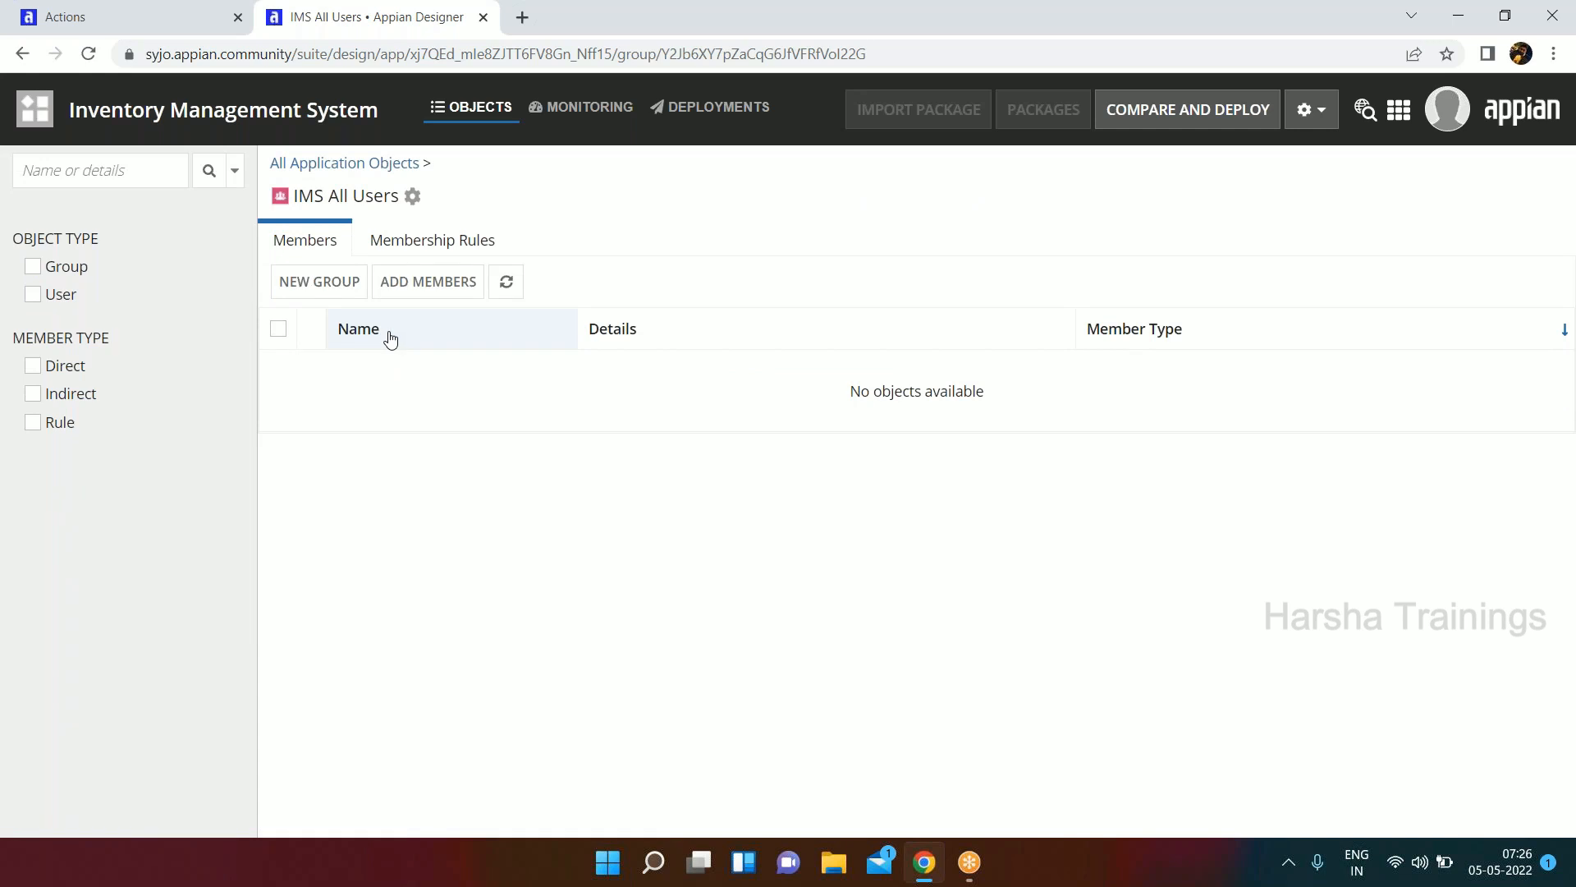
left_click(410, 300)
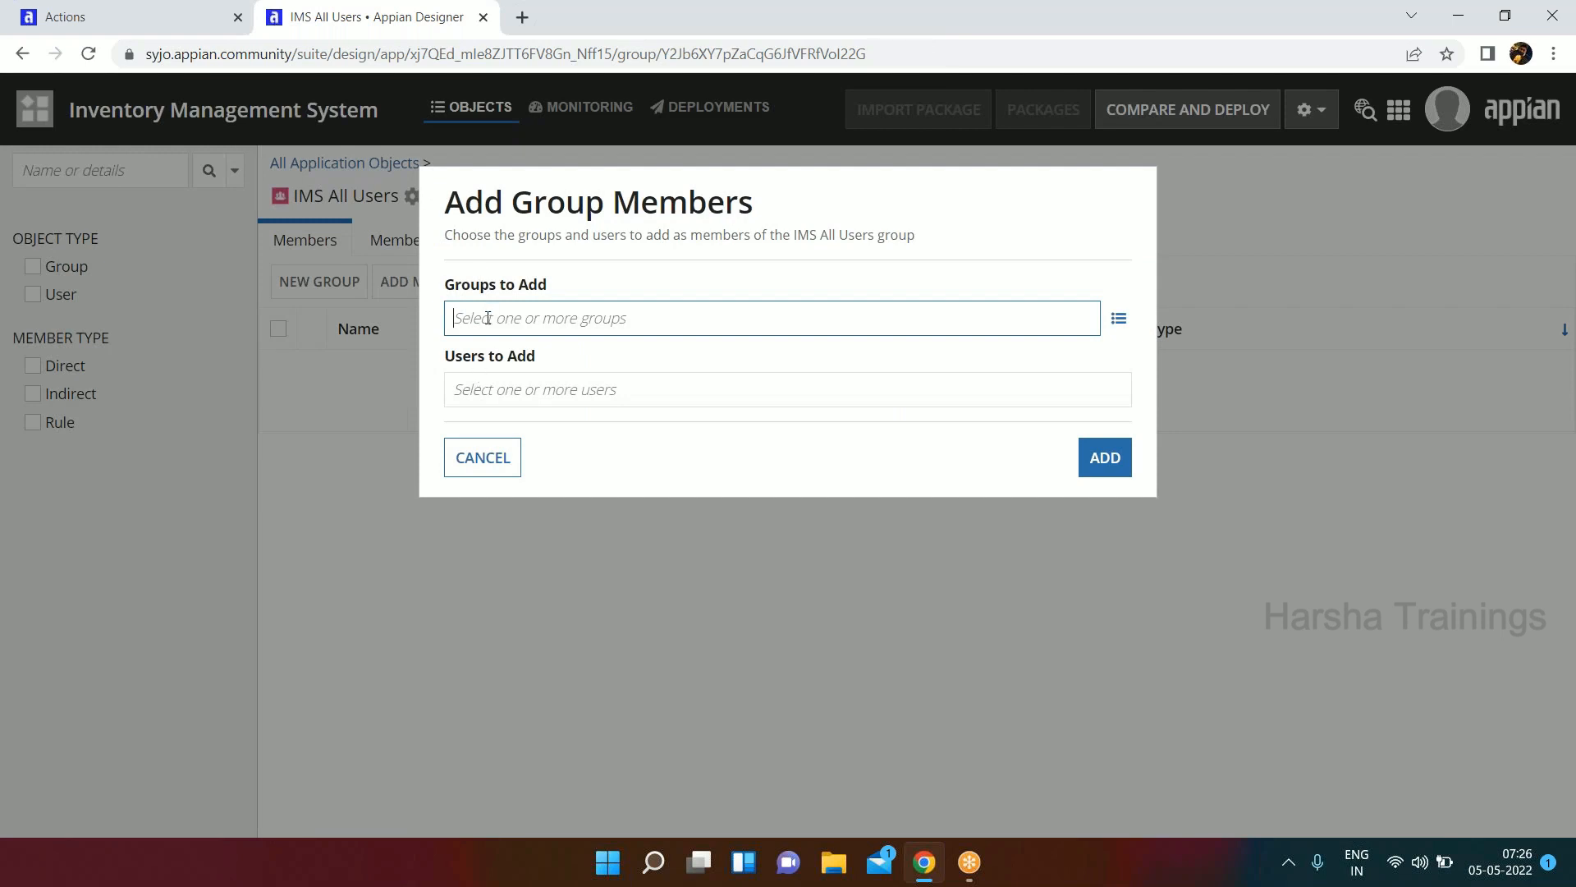
left_click(479, 324)
type("imsad")
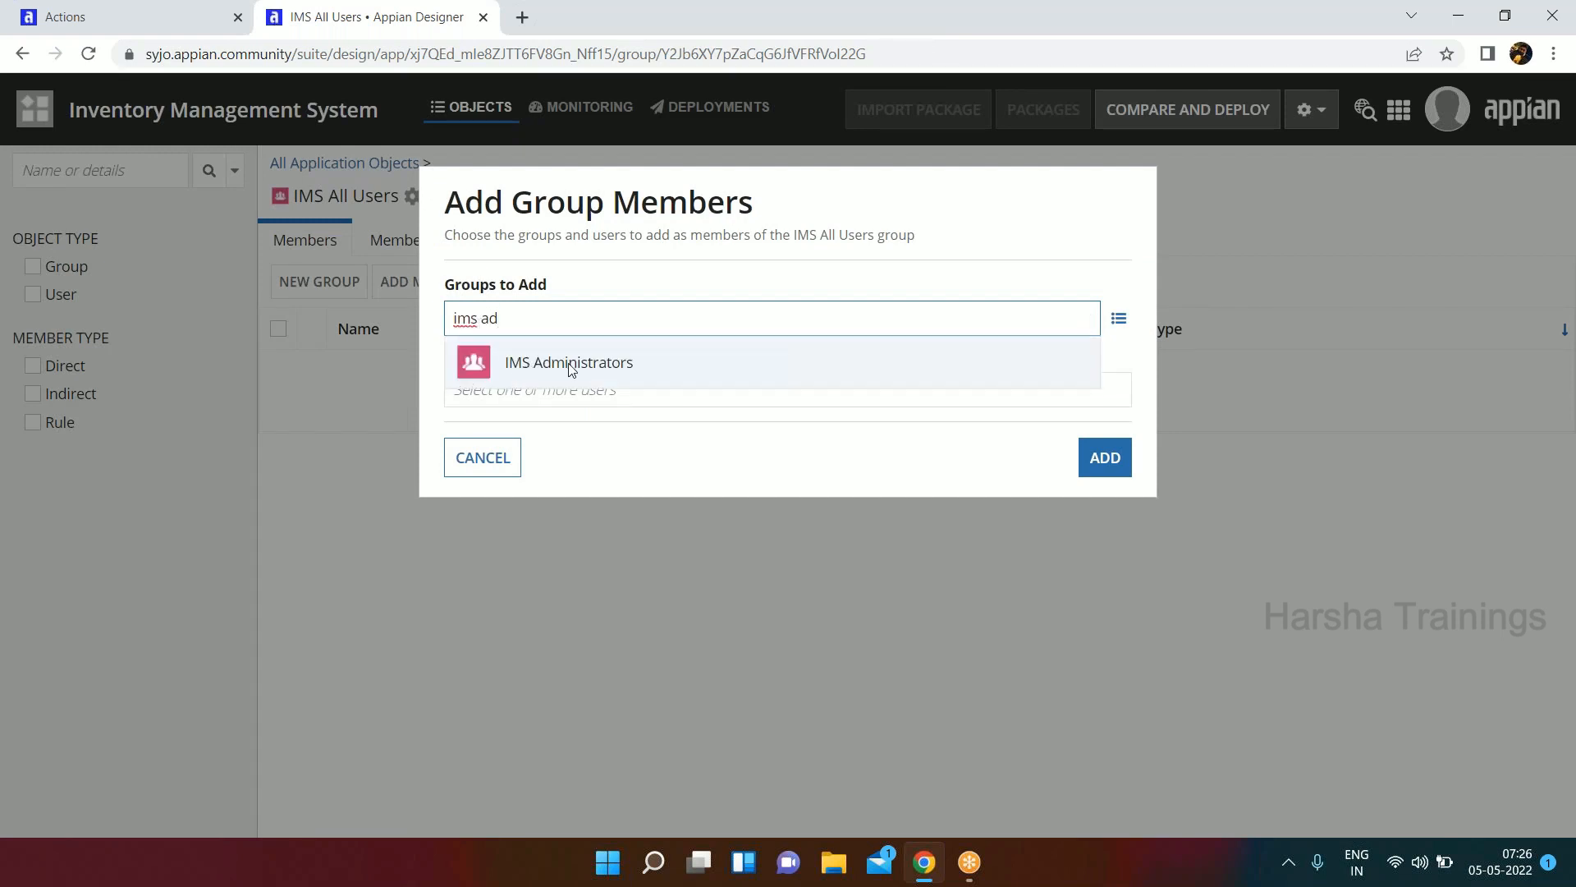
left_click(572, 370)
left_click(1101, 457)
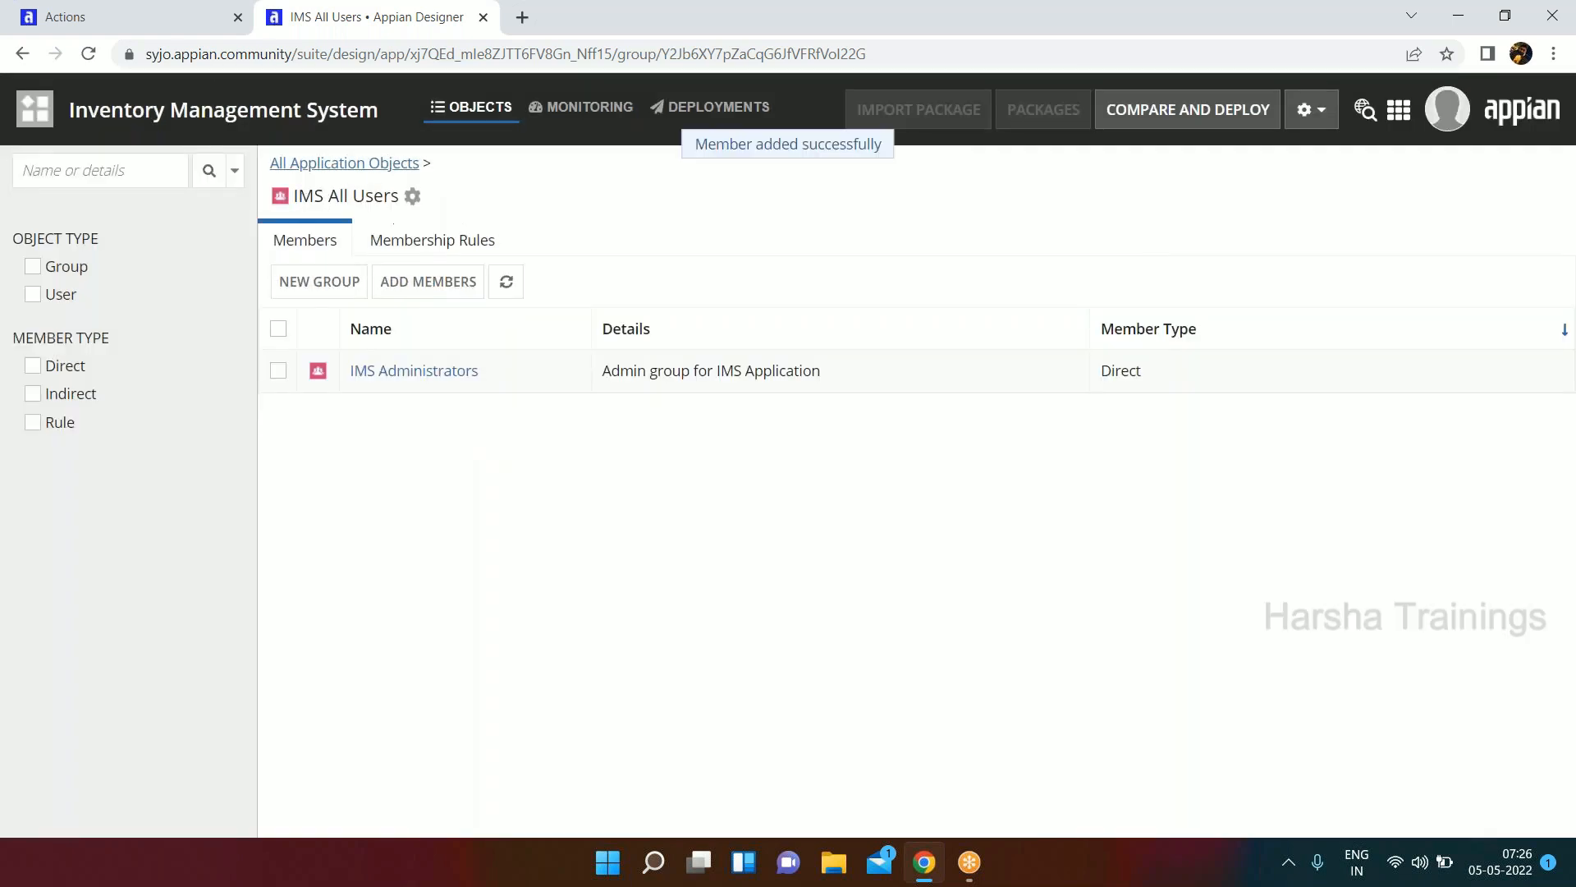
Check the application's objects and the members of the IMS All Users group, ending back at the full object list.
left_click(358, 168)
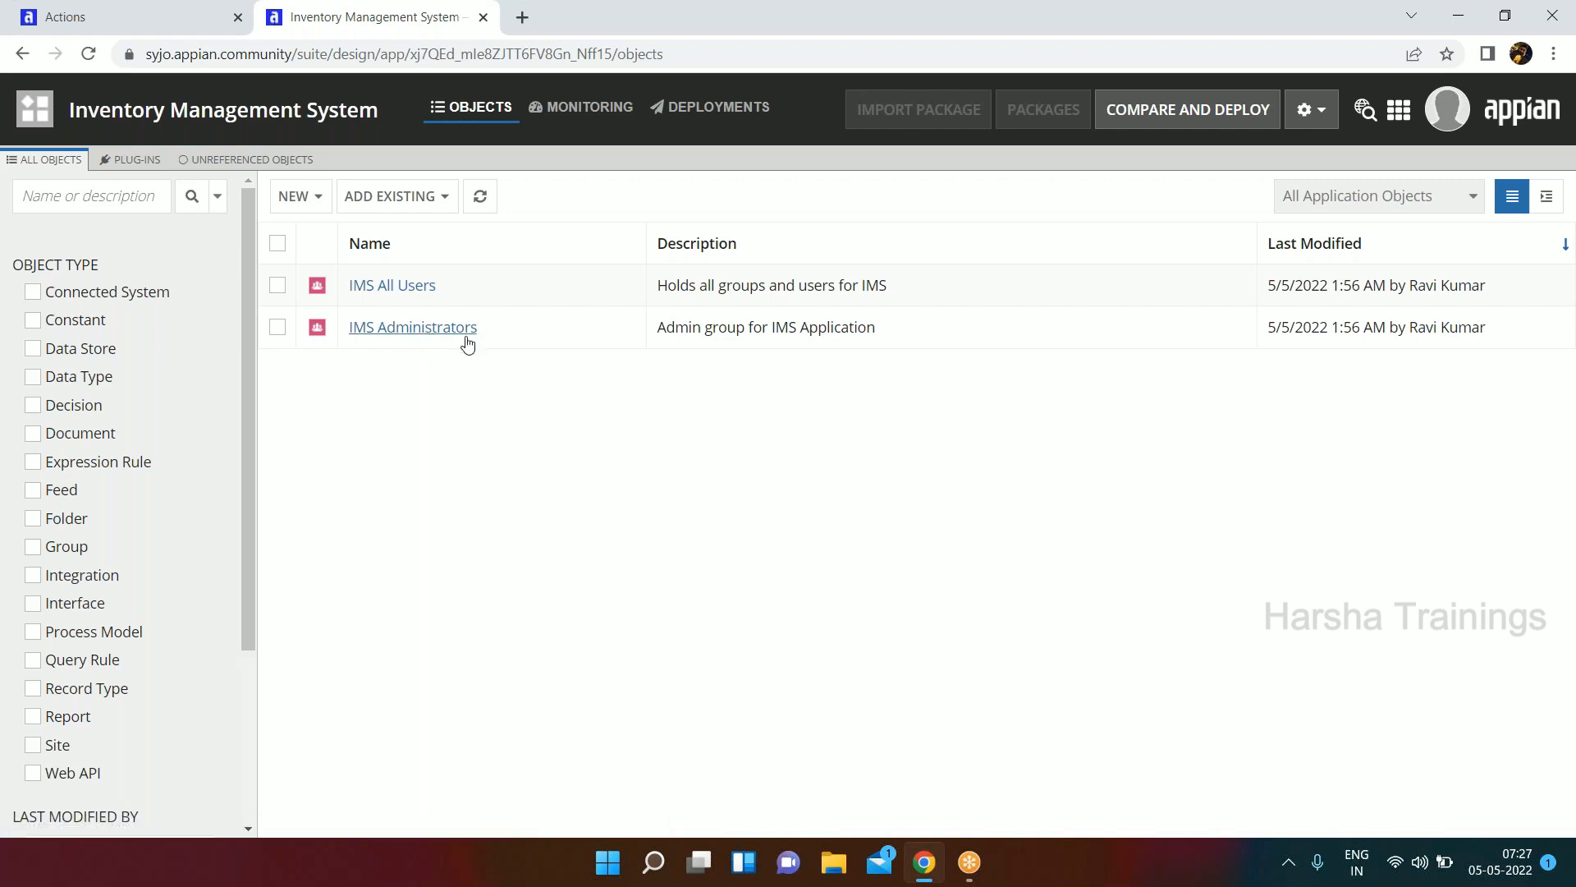
left_click_drag(513, 342, 351, 346)
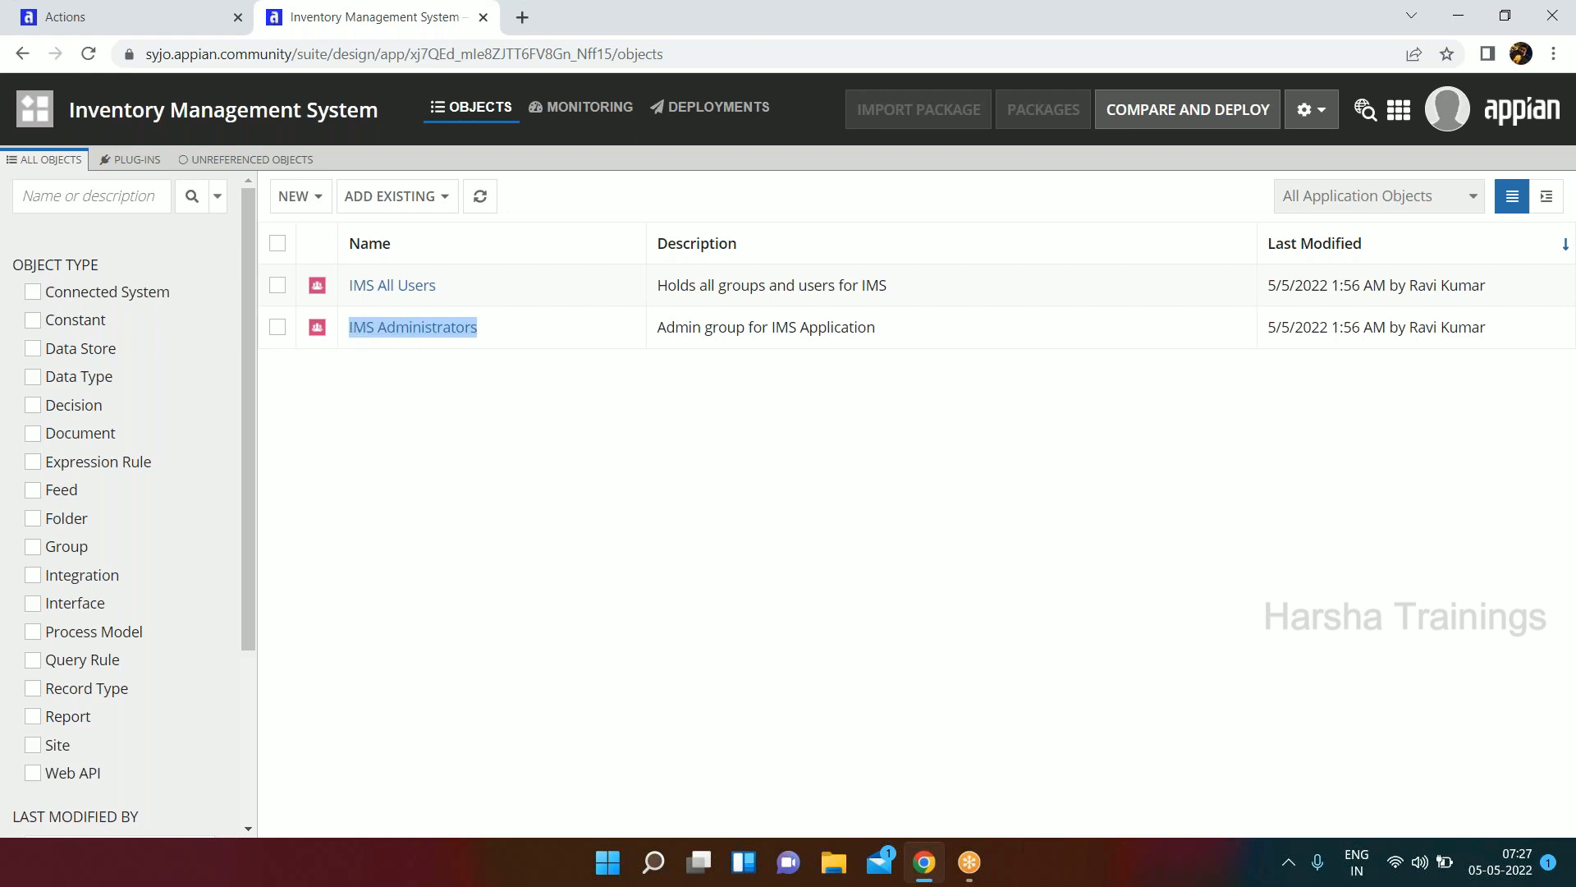
left_click(381, 289)
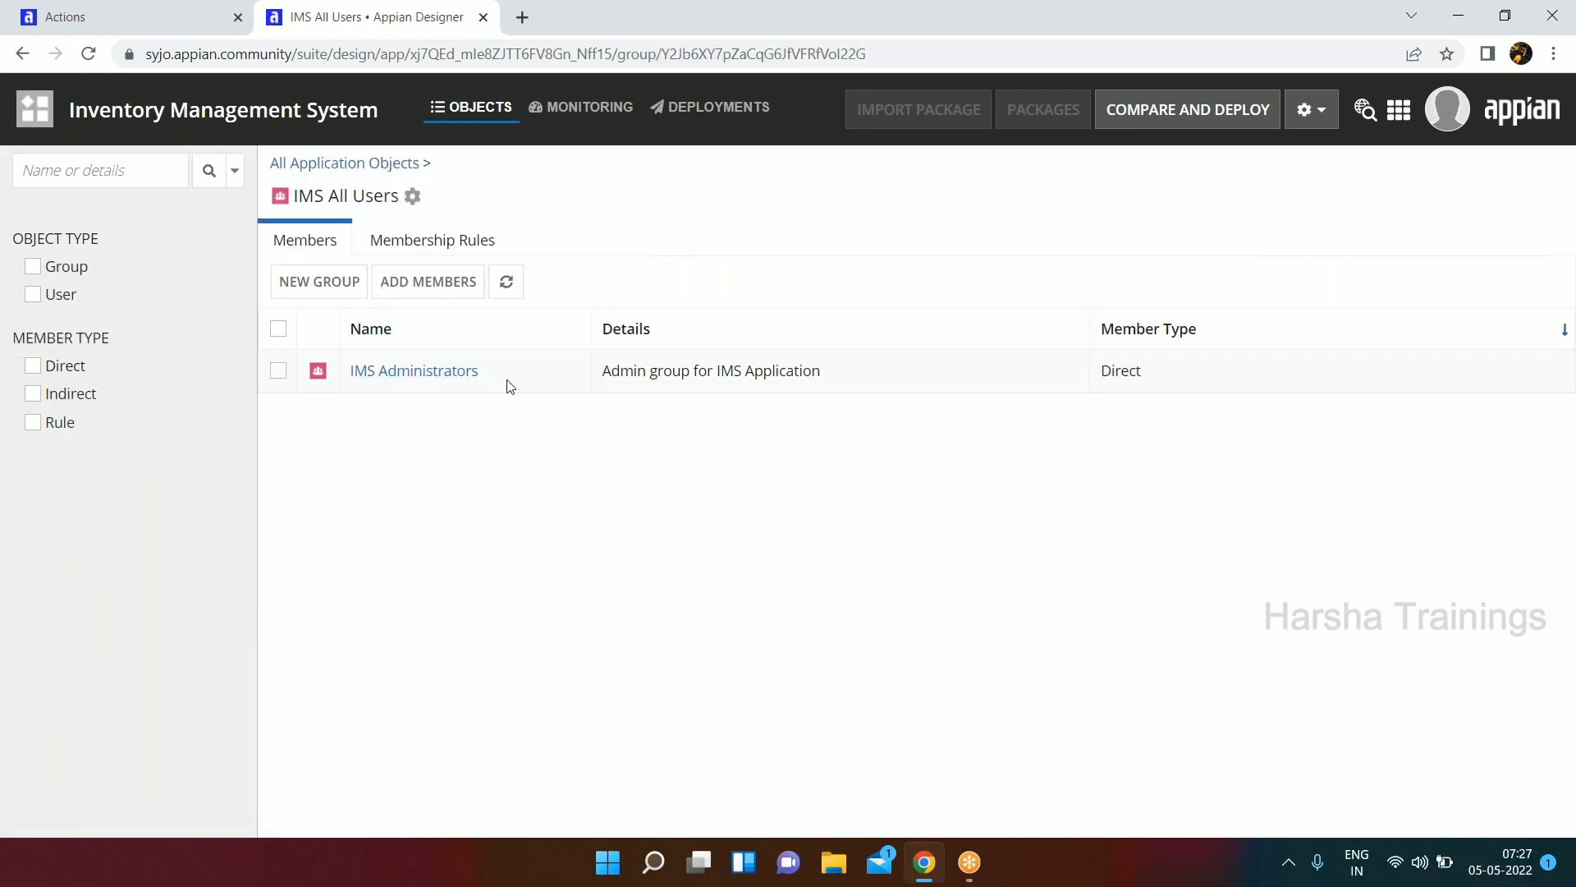
left_click_drag(509, 386, 354, 380)
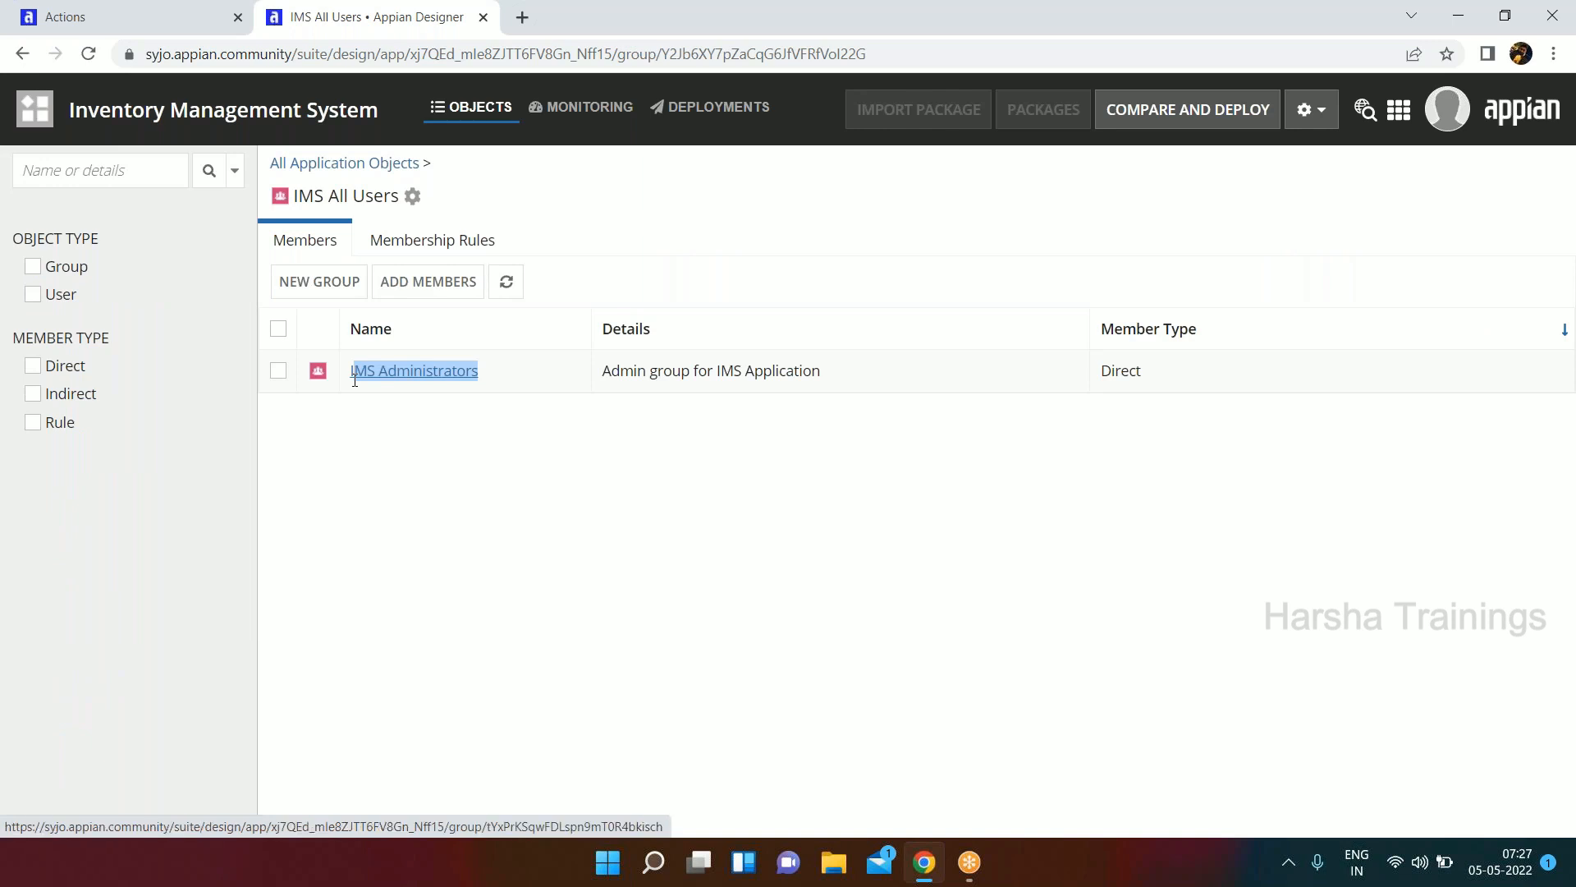
left_click(365, 404)
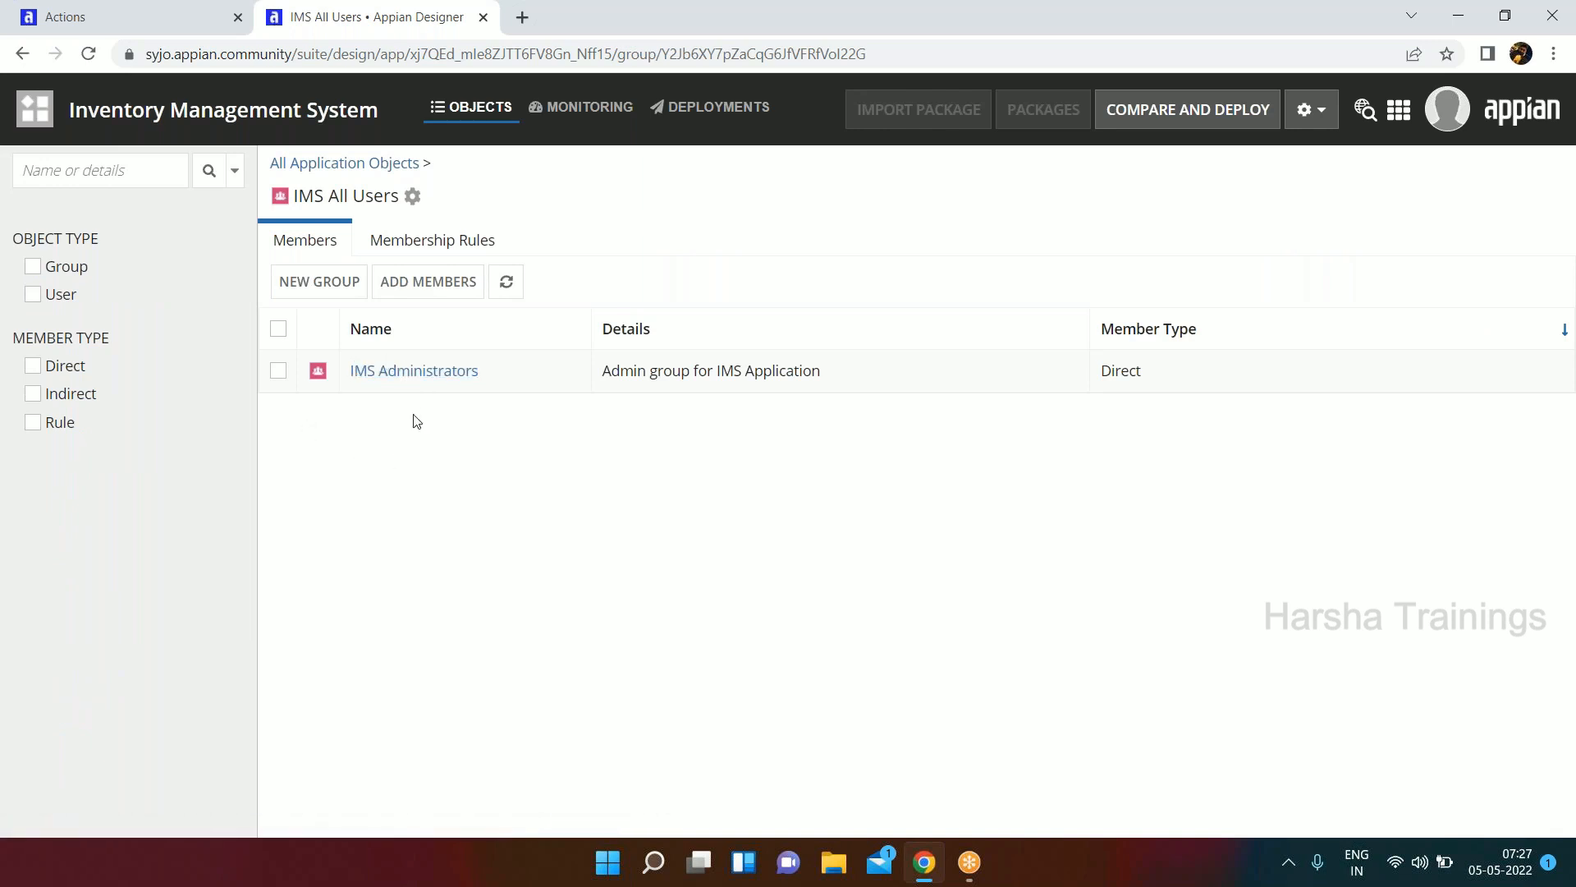
left_click(306, 168)
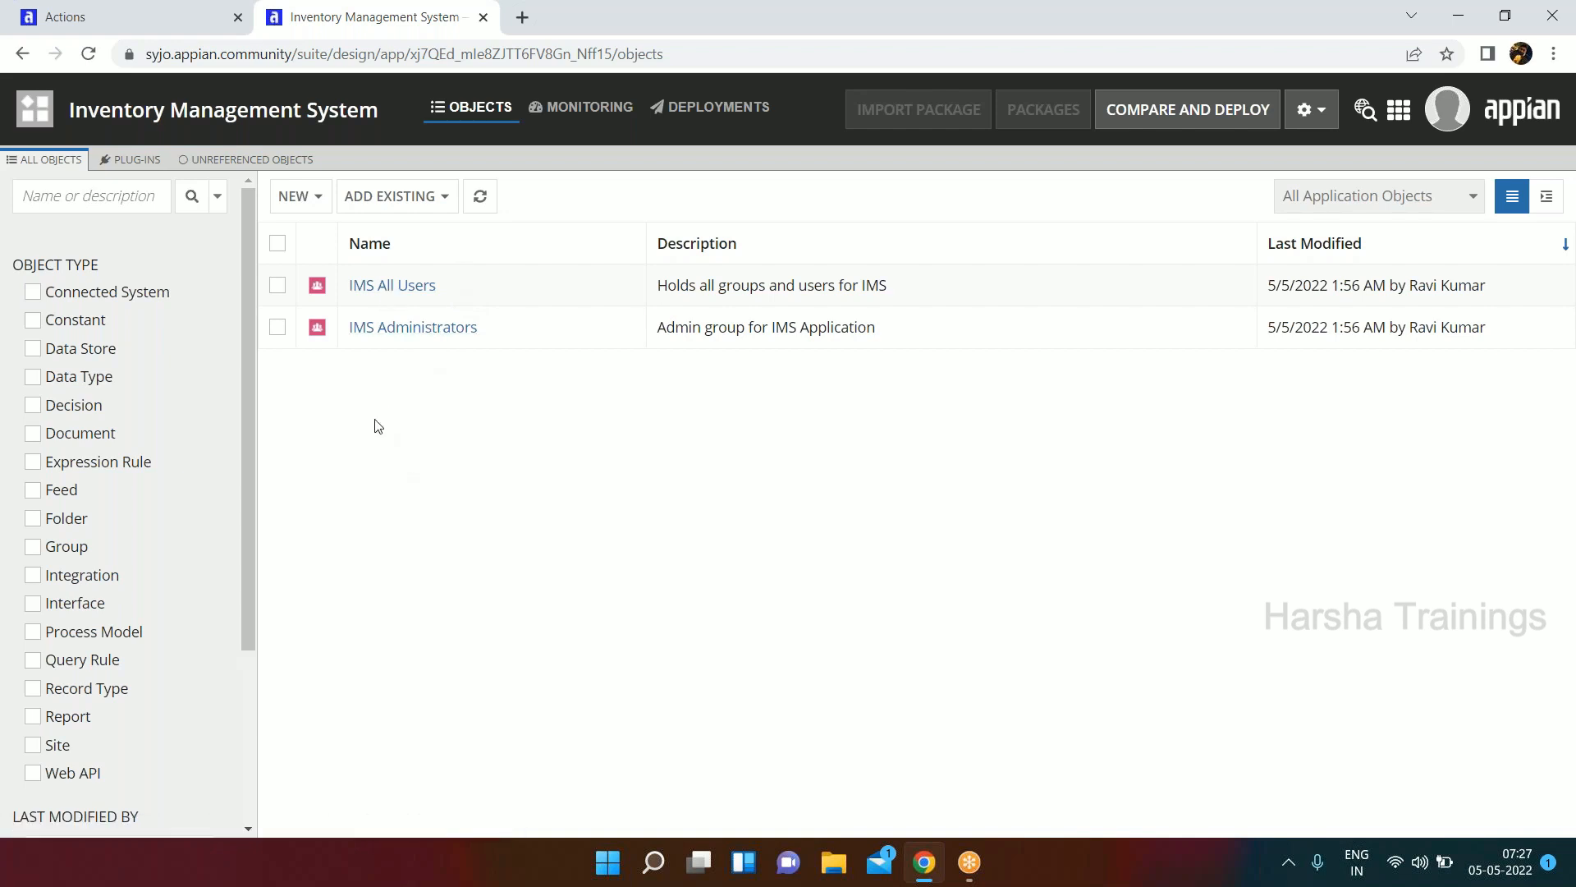
From the applications list, open the security of the Inventory Management System application and add the IMS Administrators group.
left_click(30, 111)
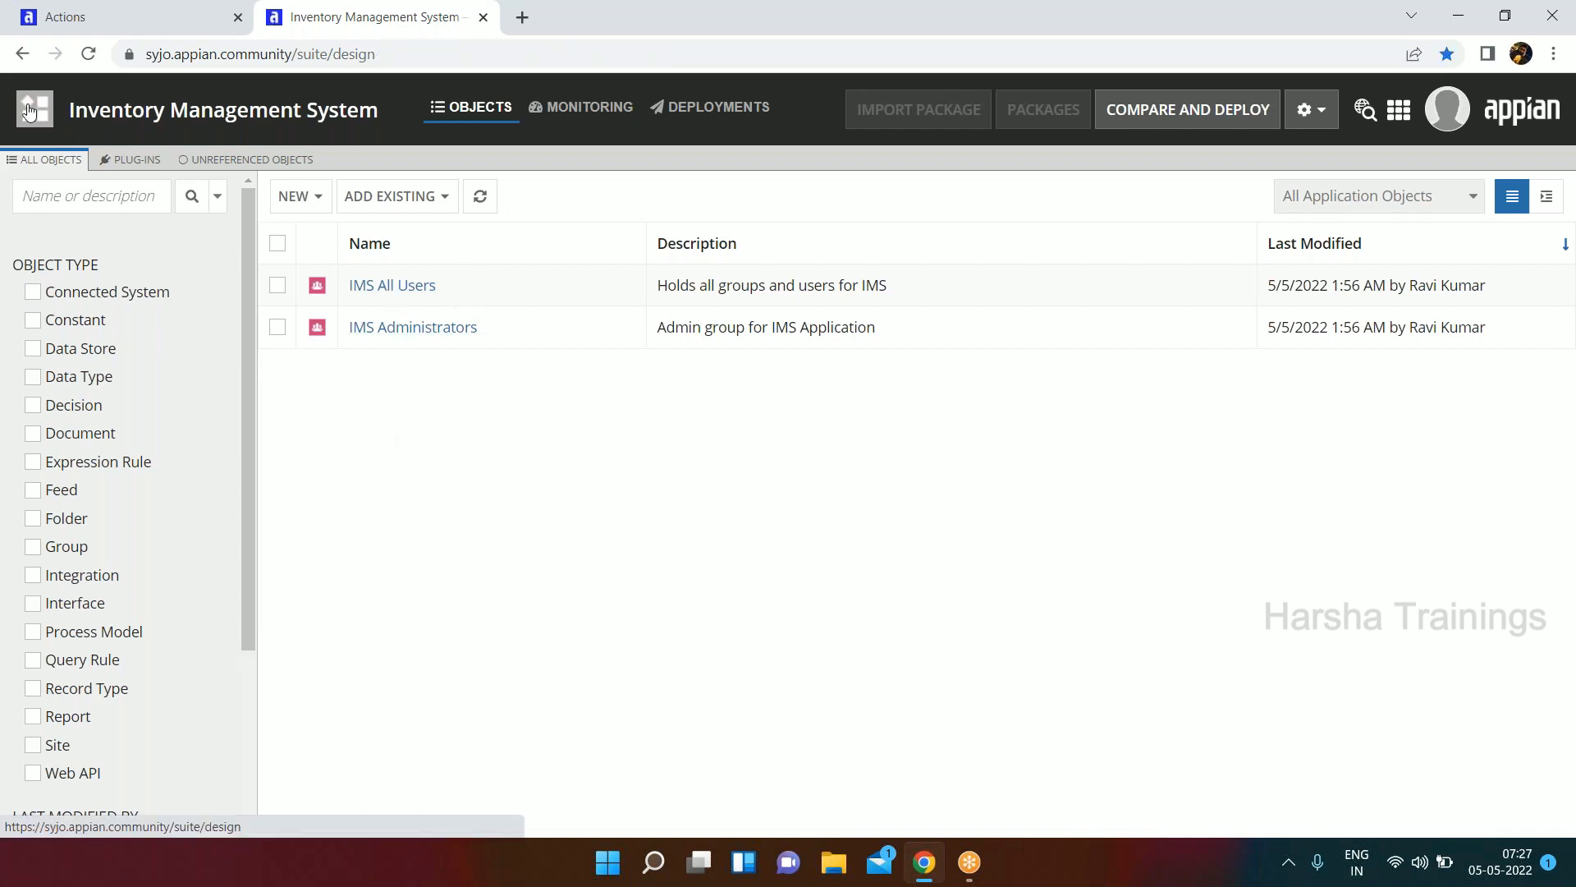
left_click(277, 259)
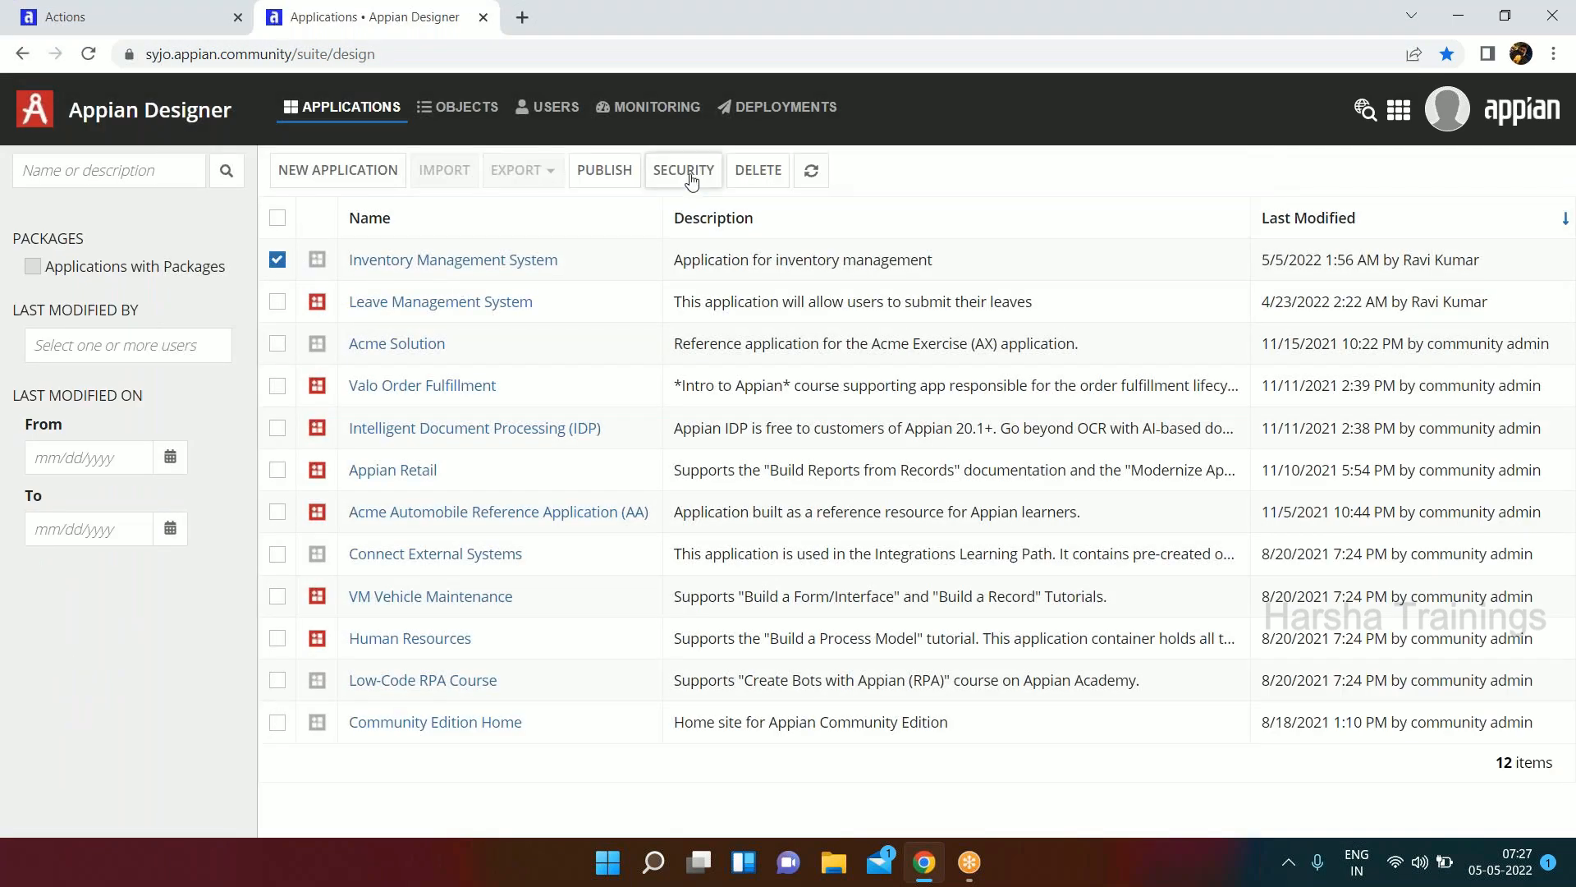
left_click(688, 172)
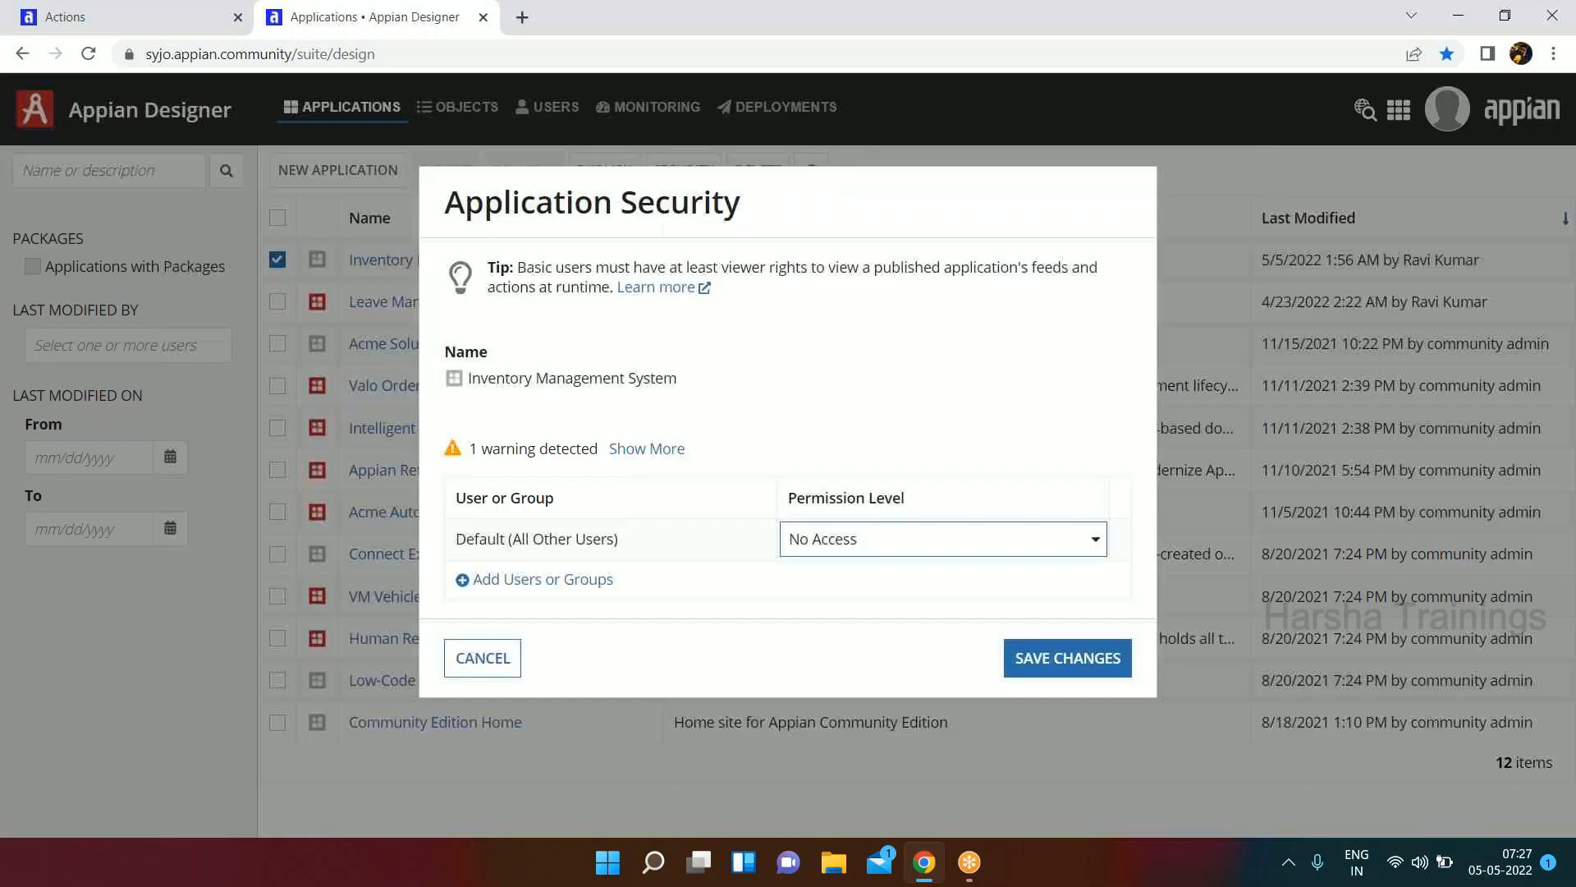
left_click(534, 577)
left_click(541, 571)
type("im")
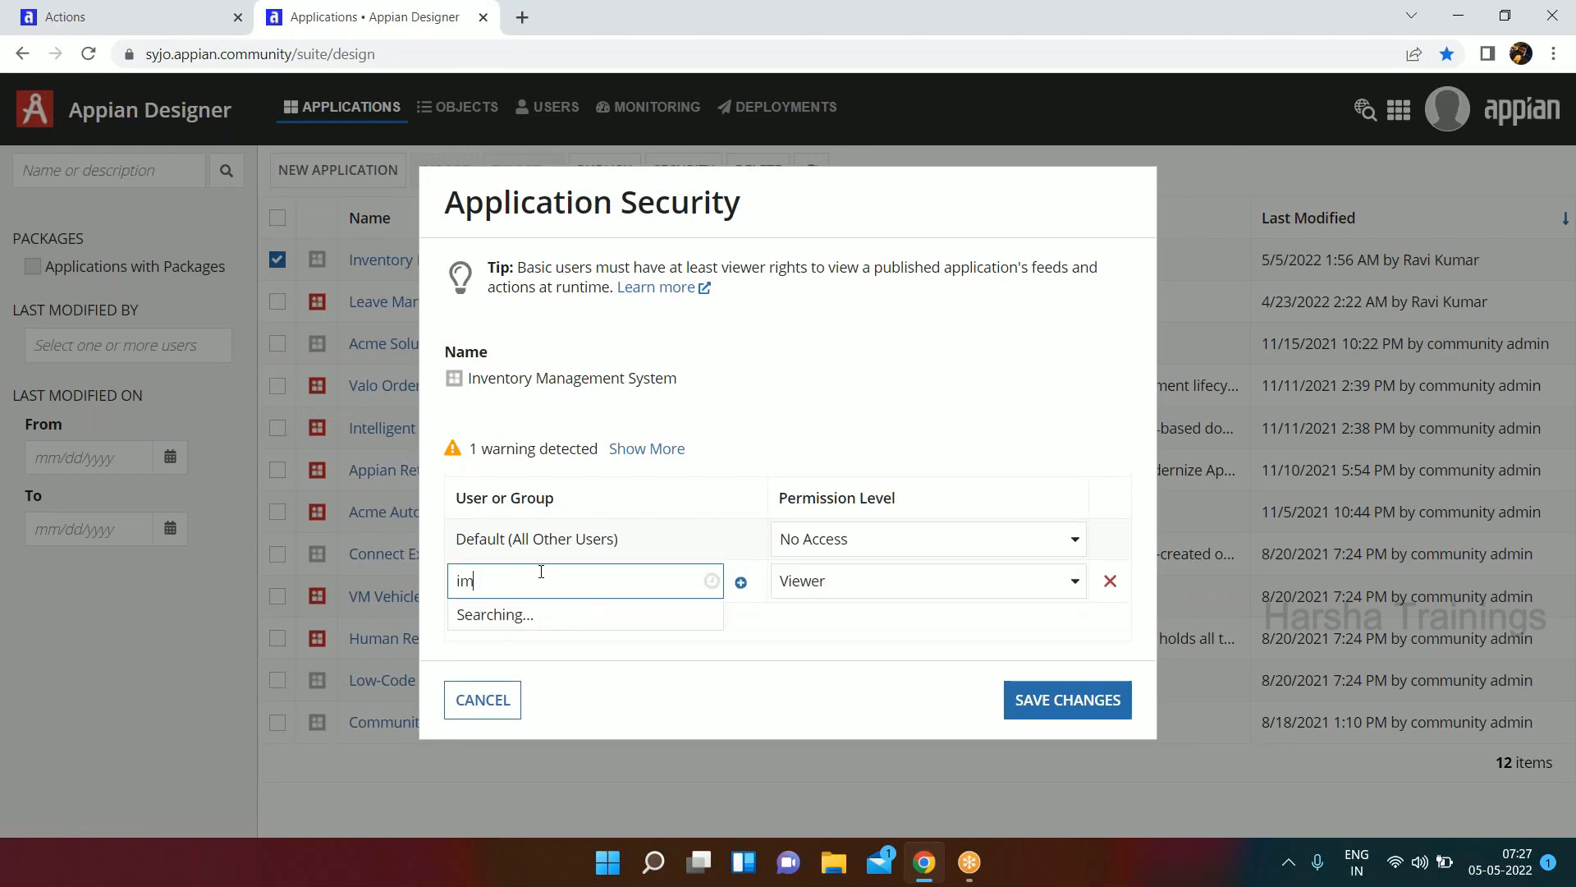
type("s admini")
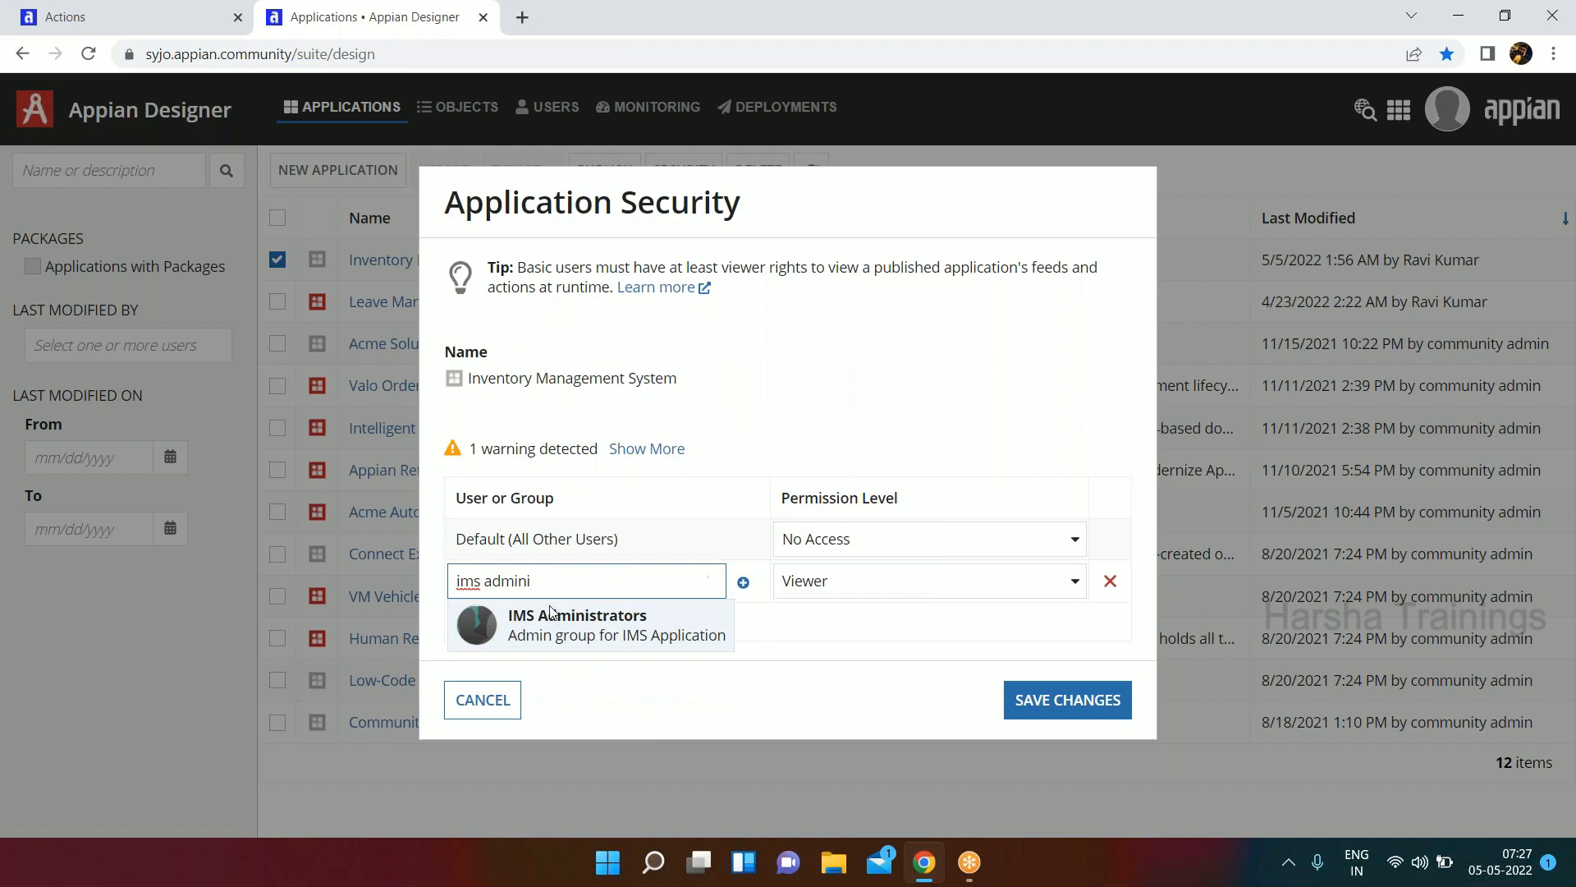
left_click(550, 614)
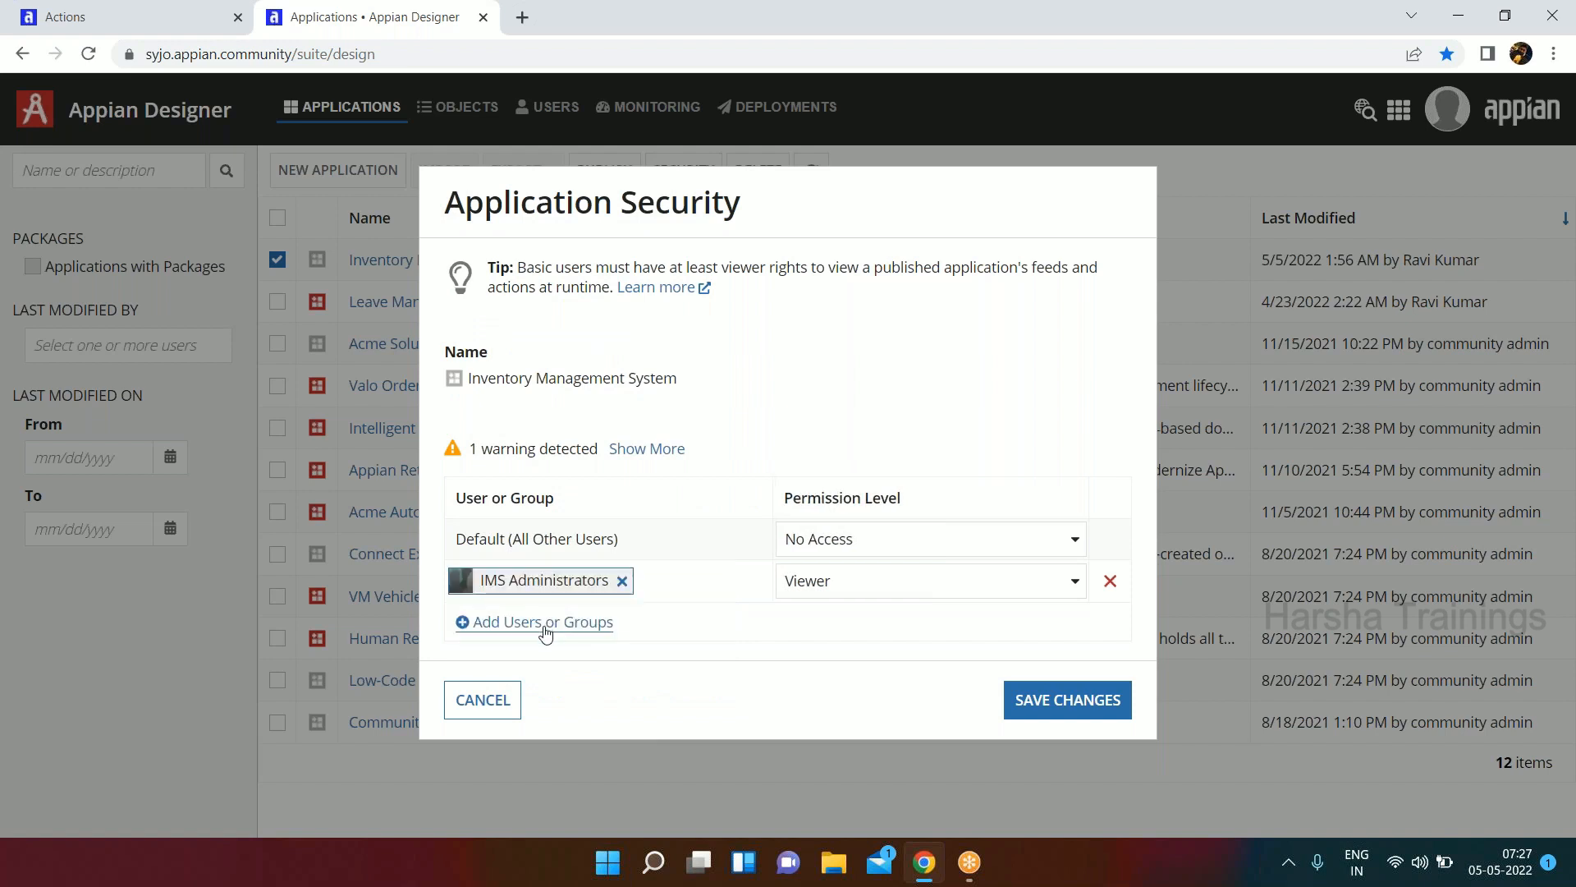
Add the IMS All Users group to the application security with Viewer permission.
left_click(545, 622)
type("ims all")
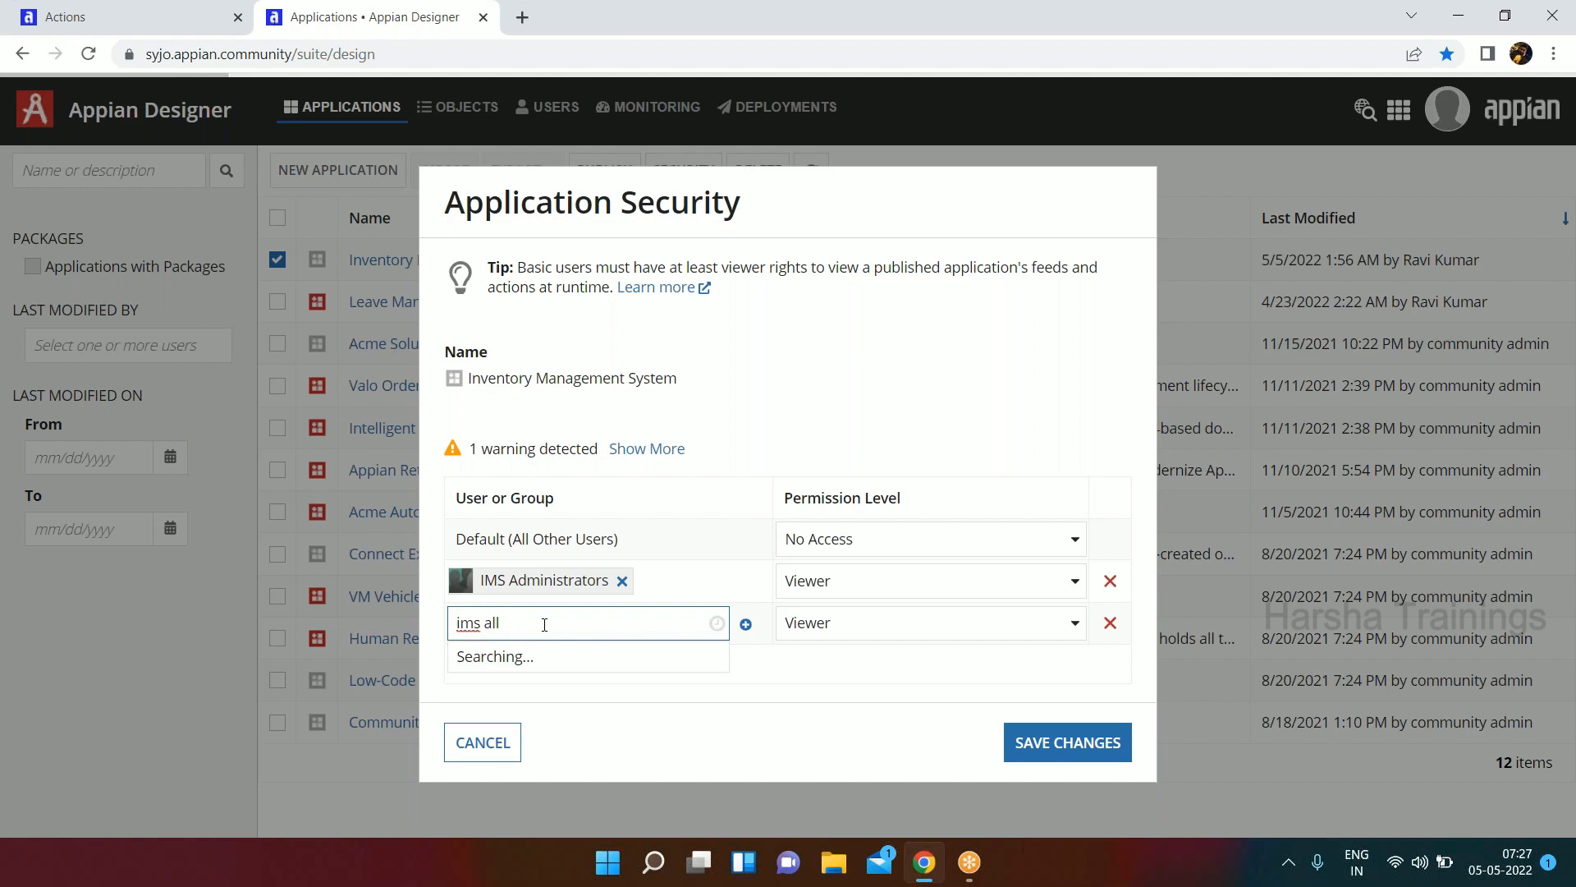
key("Return")
Set the IMS Administrators permission level to Administrator, save the application security, and deselect the application.
left_click(920, 590)
left_click(875, 616)
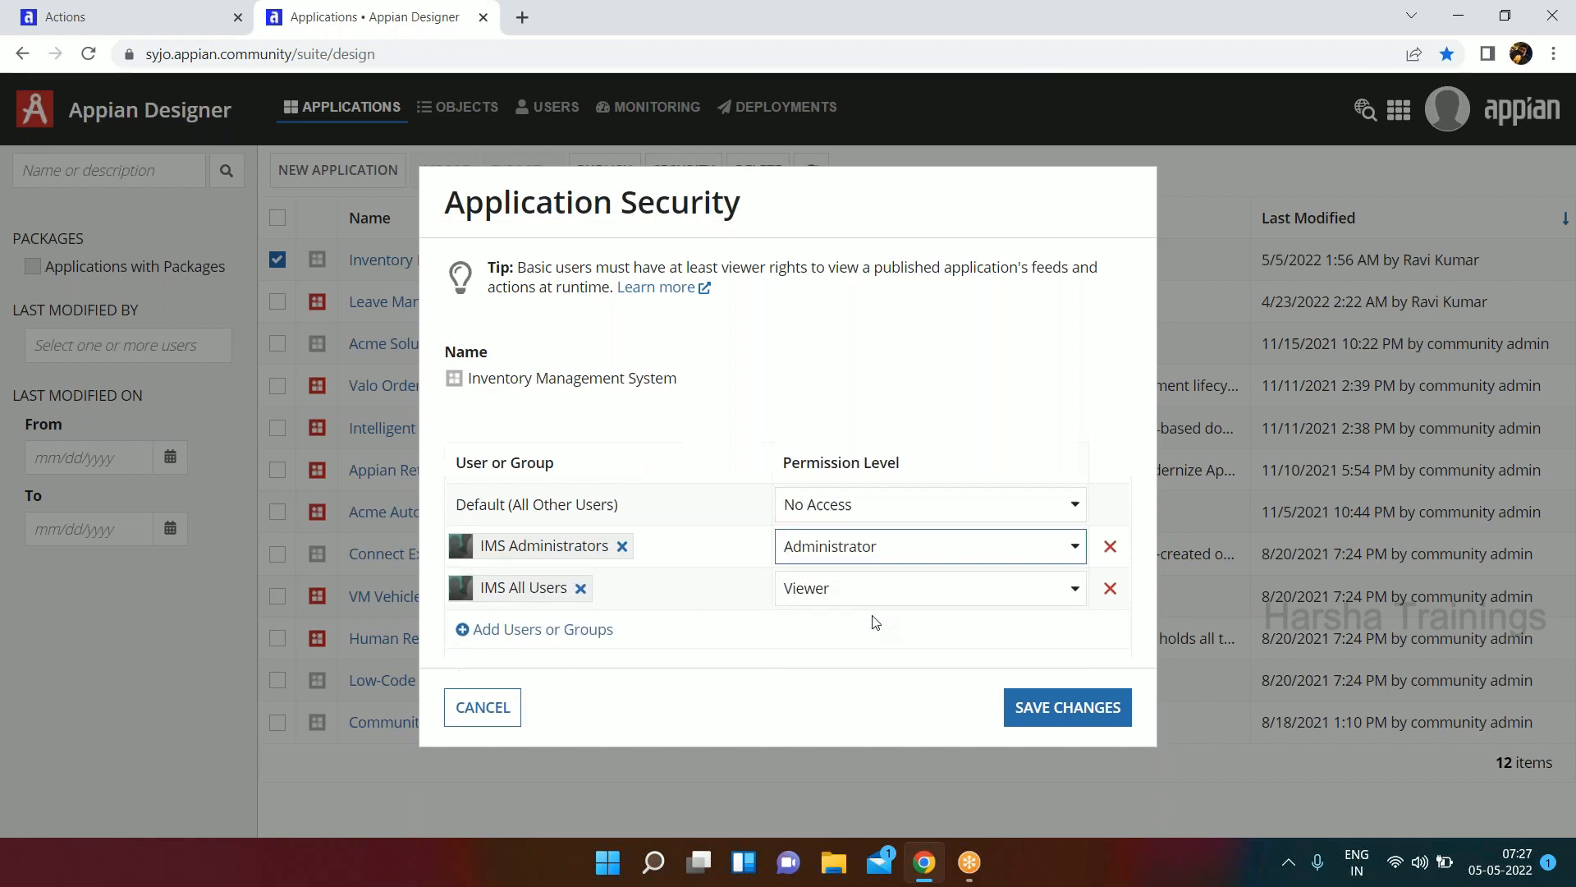
left_click(1066, 711)
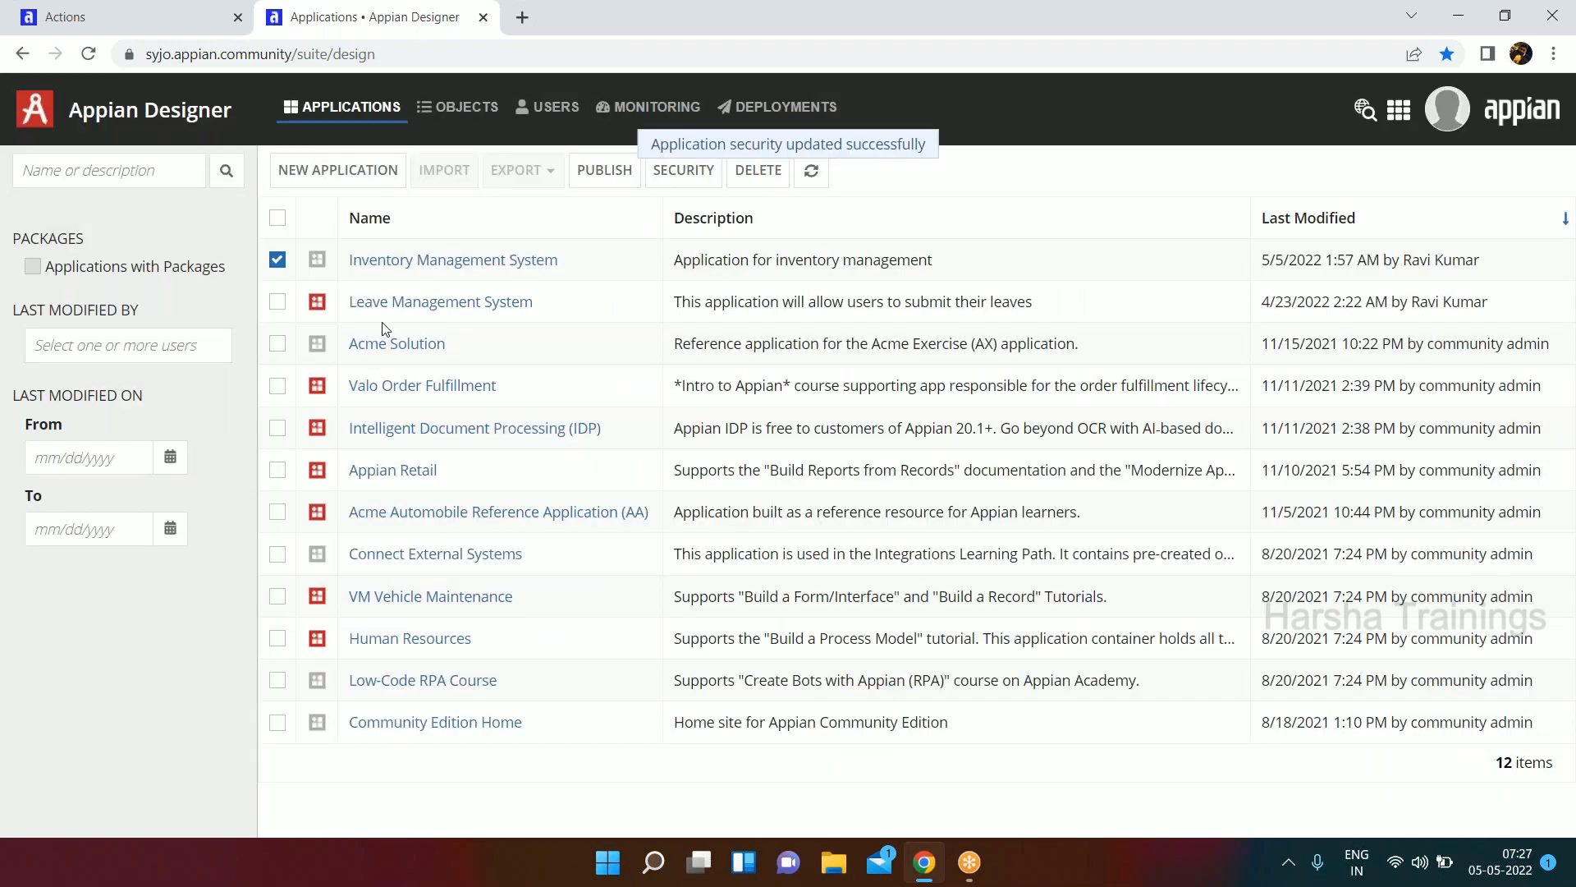
left_click(279, 260)
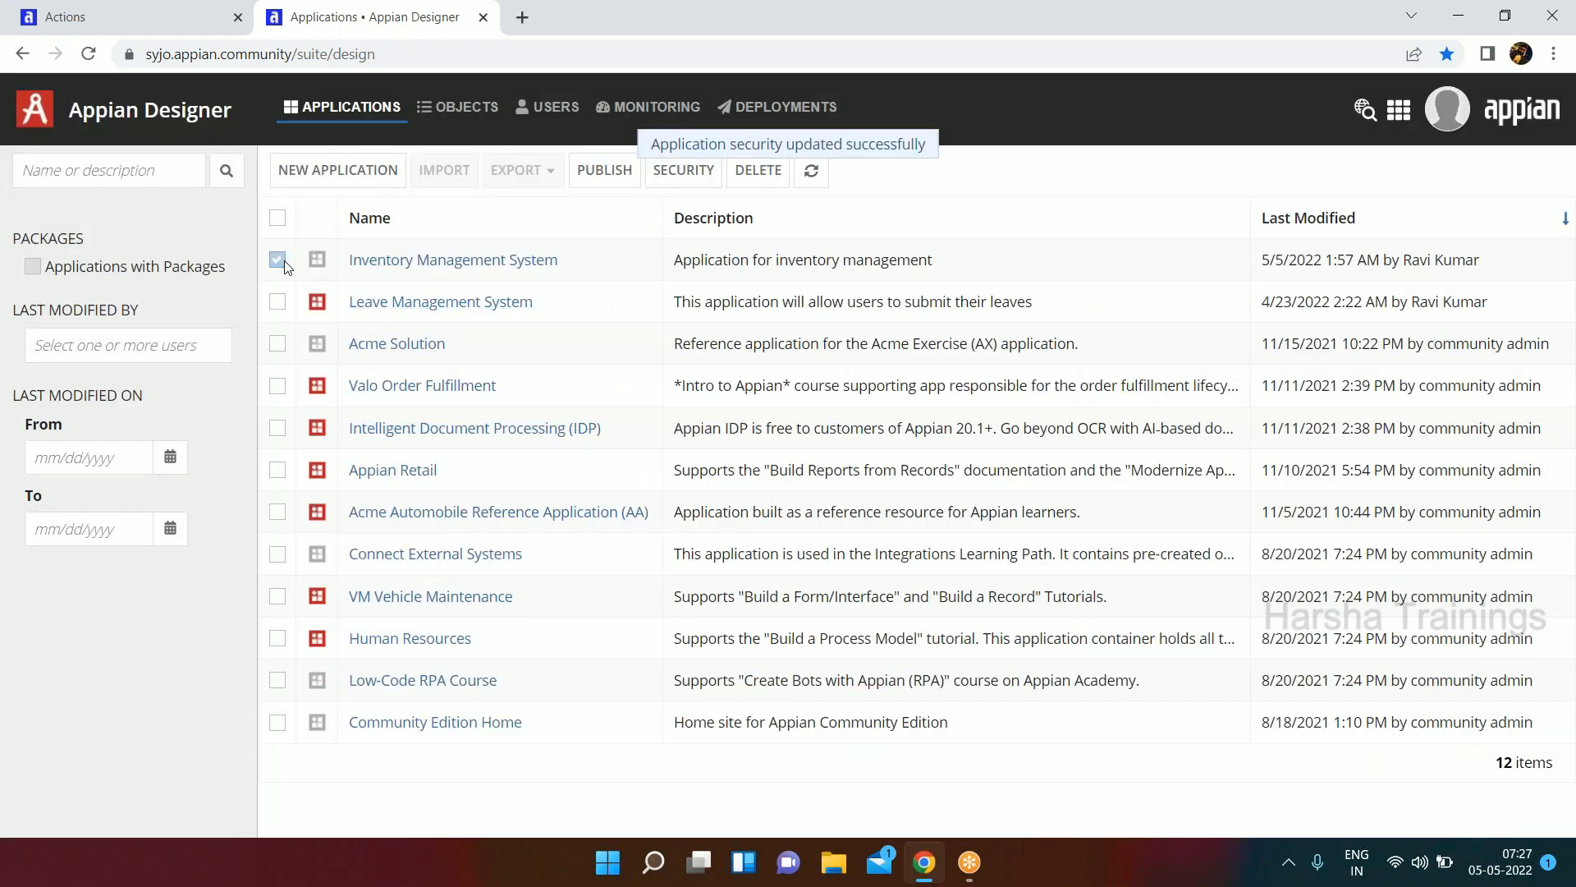
Open the Inventory Management System application and add IMS Administrators with Administrator permission to the security of the IMS All Users group.
left_click(410, 261)
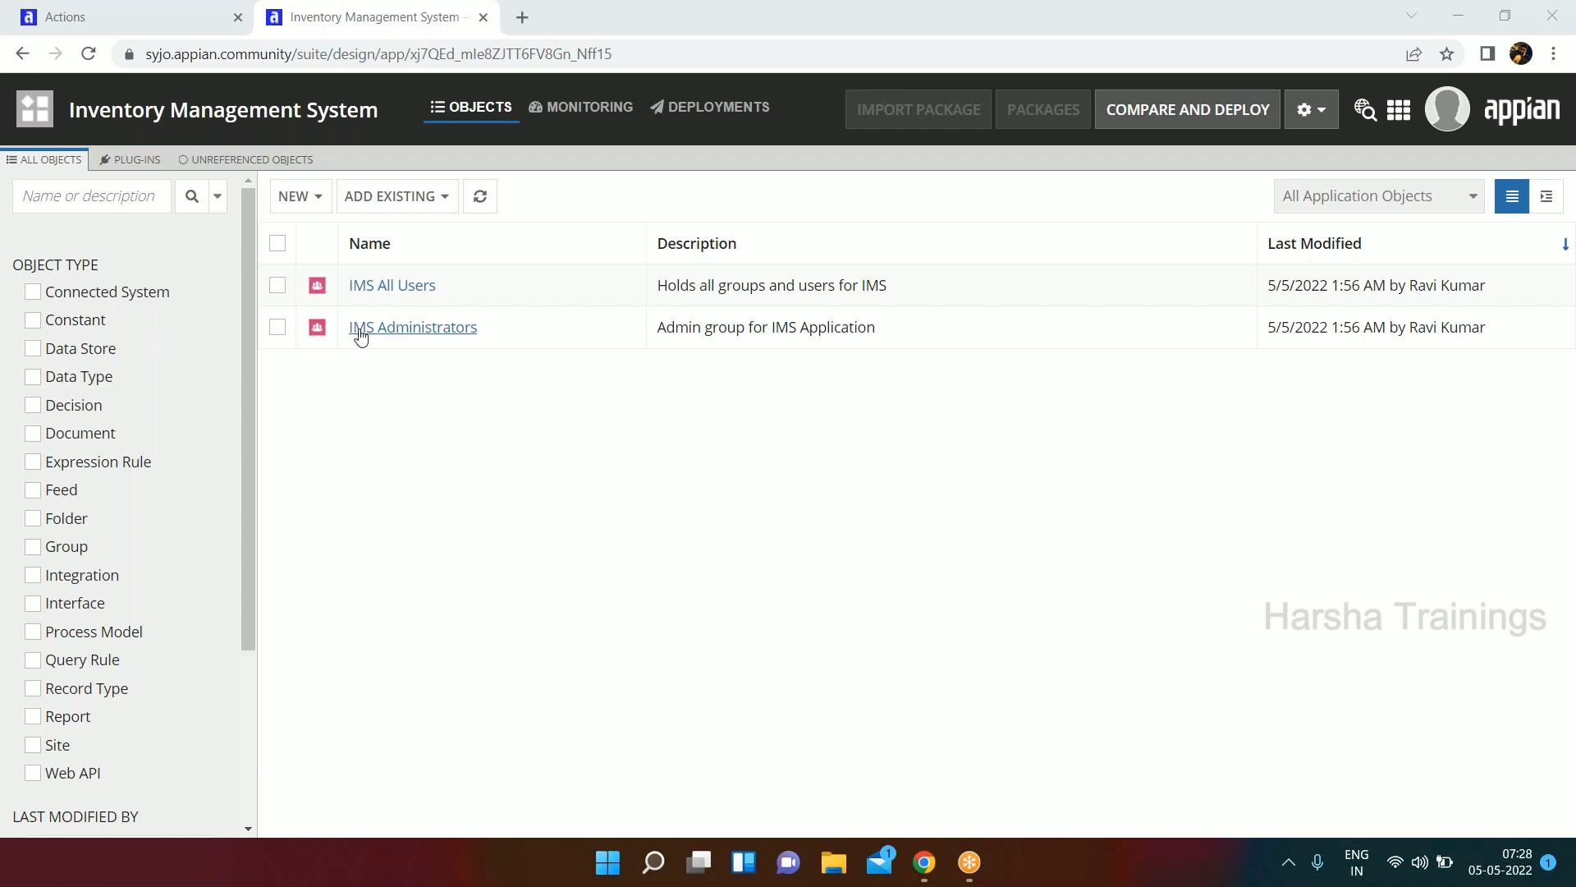
left_click(279, 287)
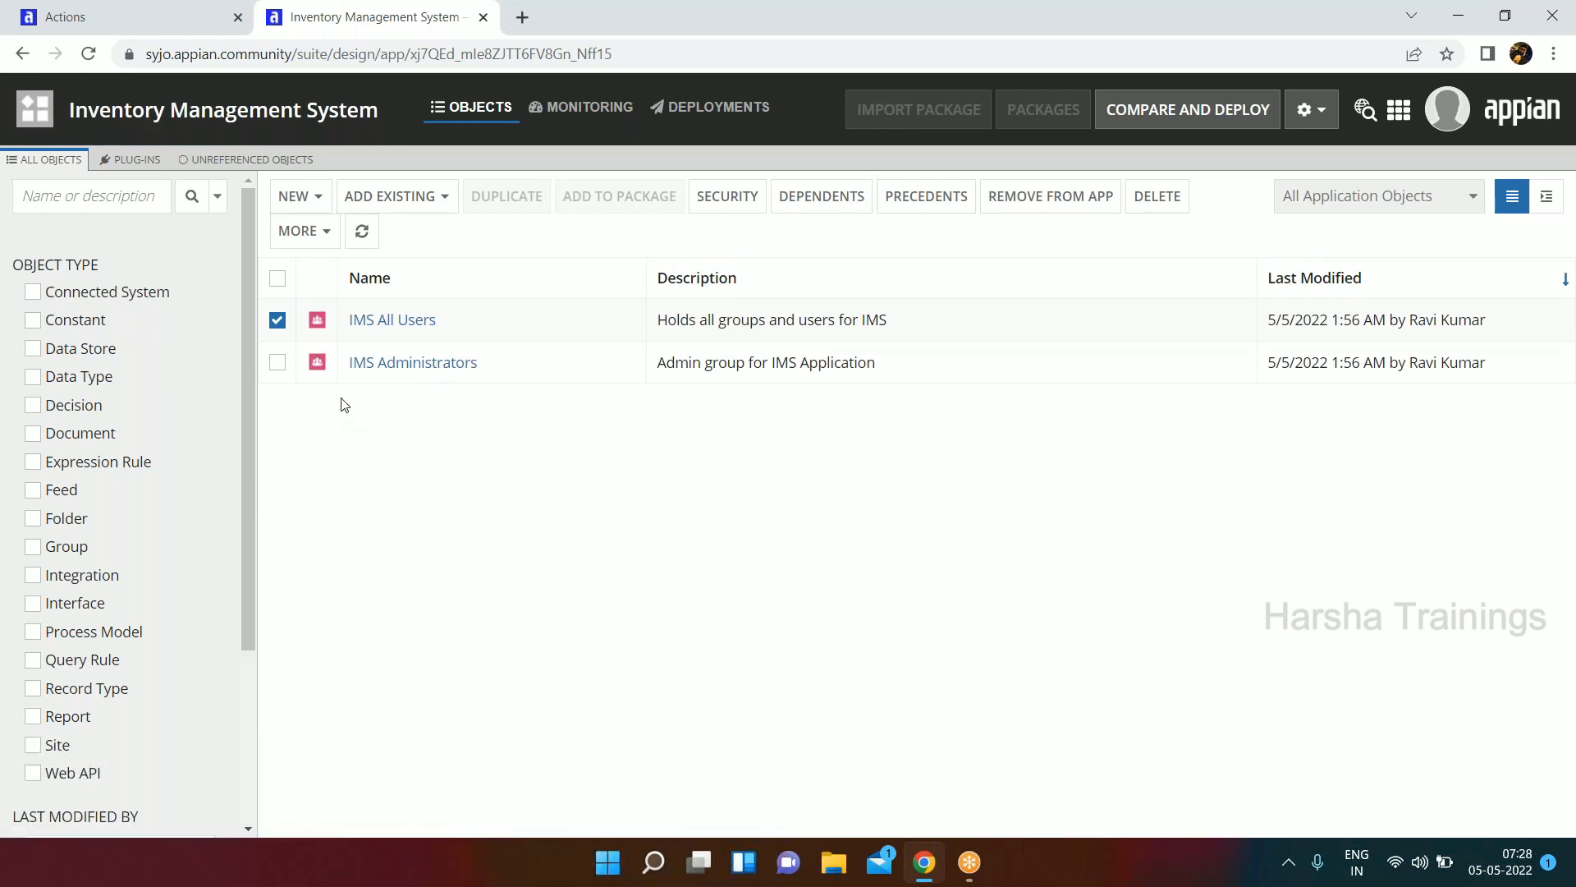
left_click(751, 210)
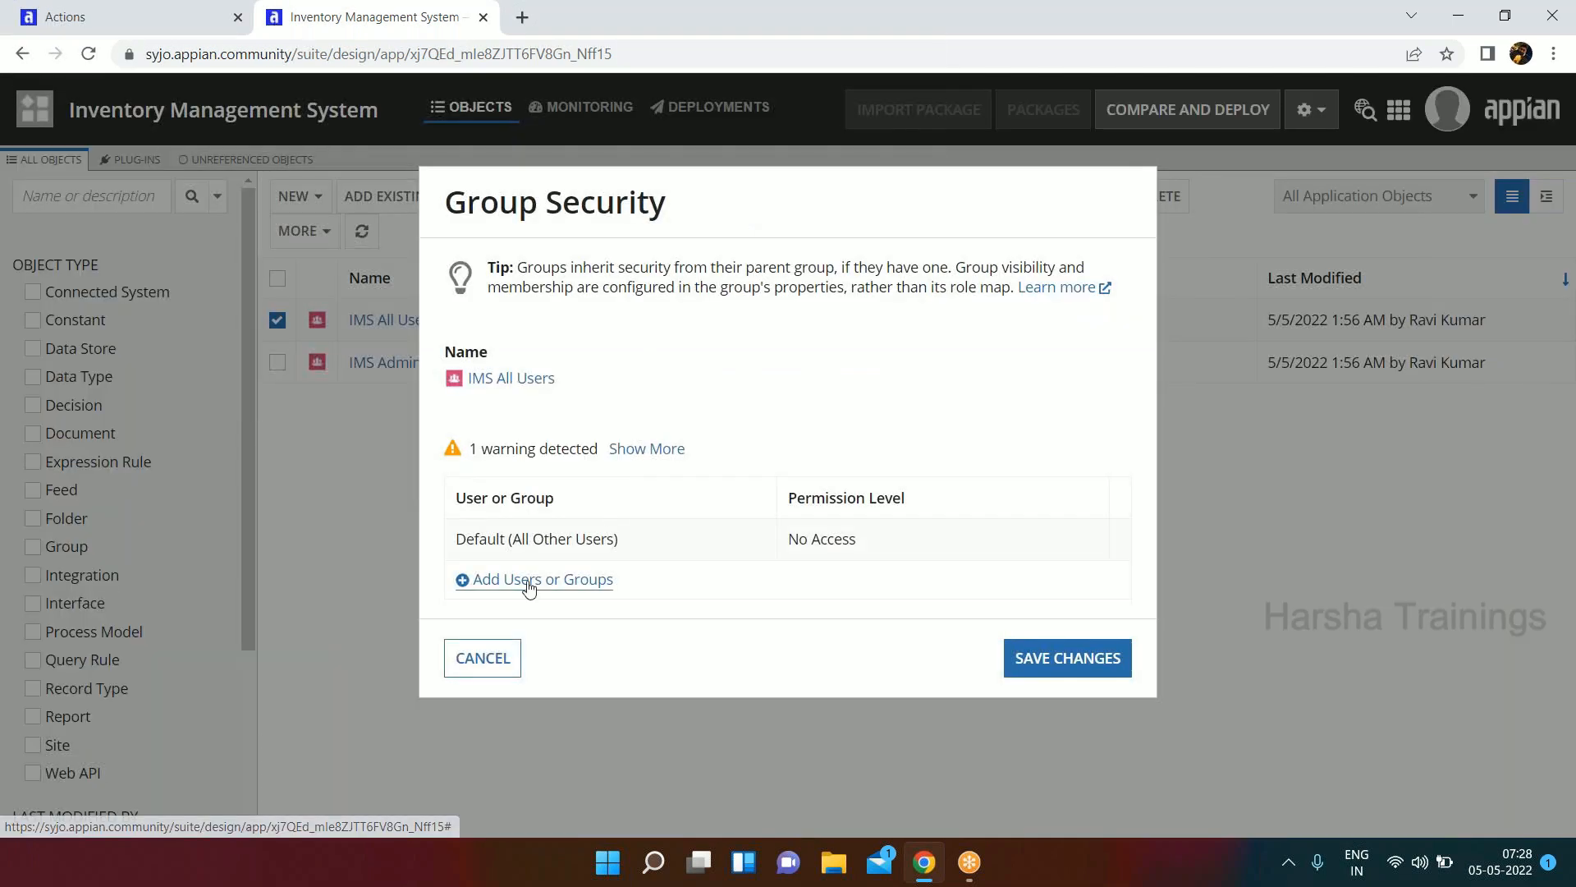
left_click(529, 579)
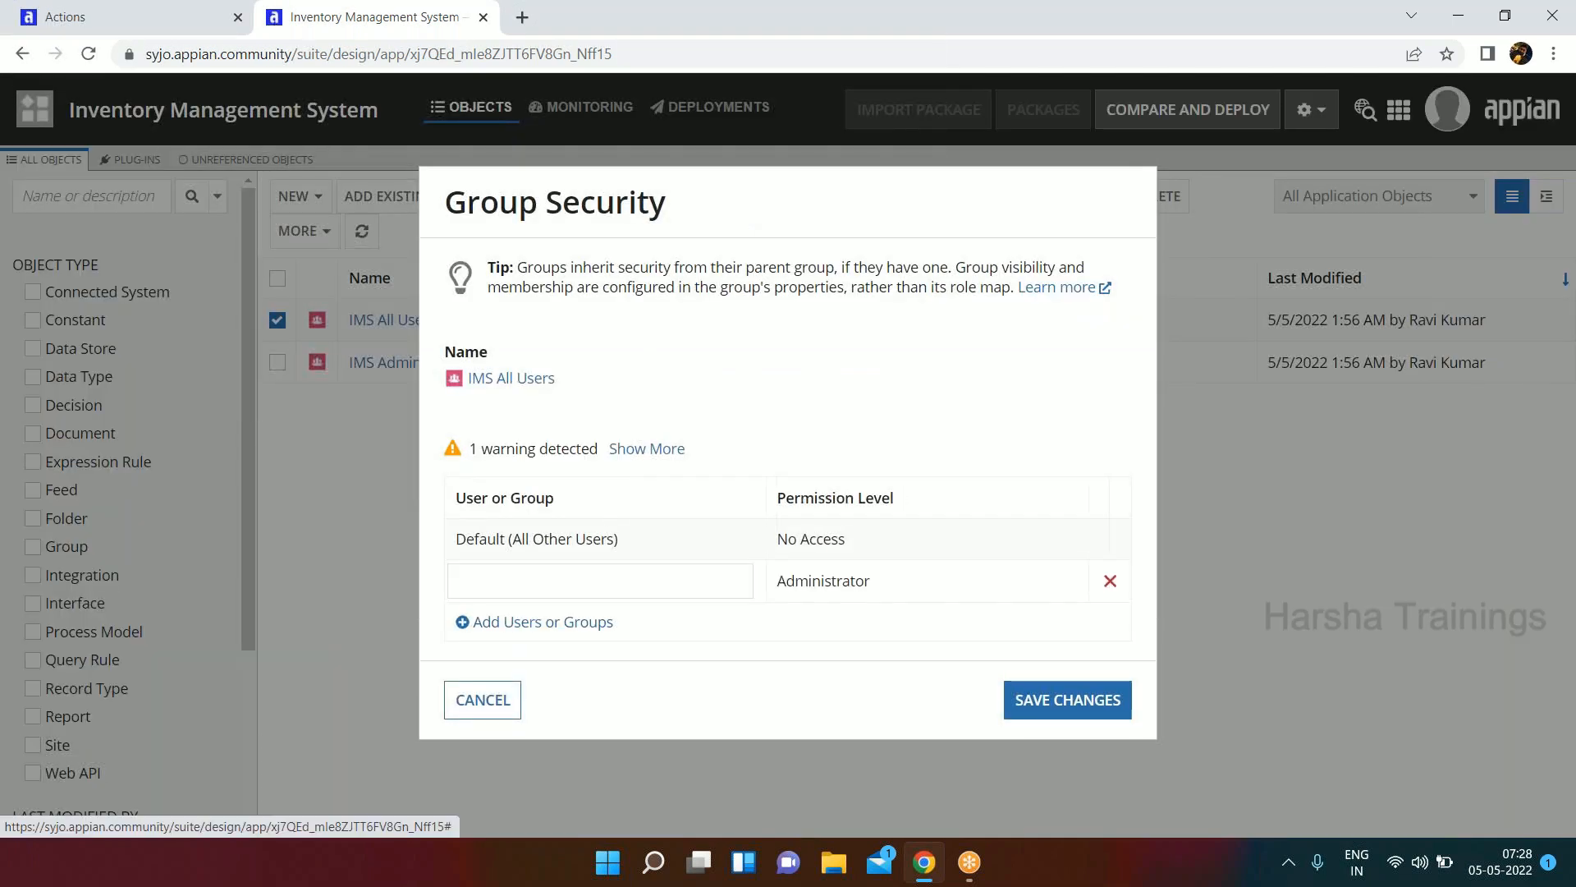
type("ims")
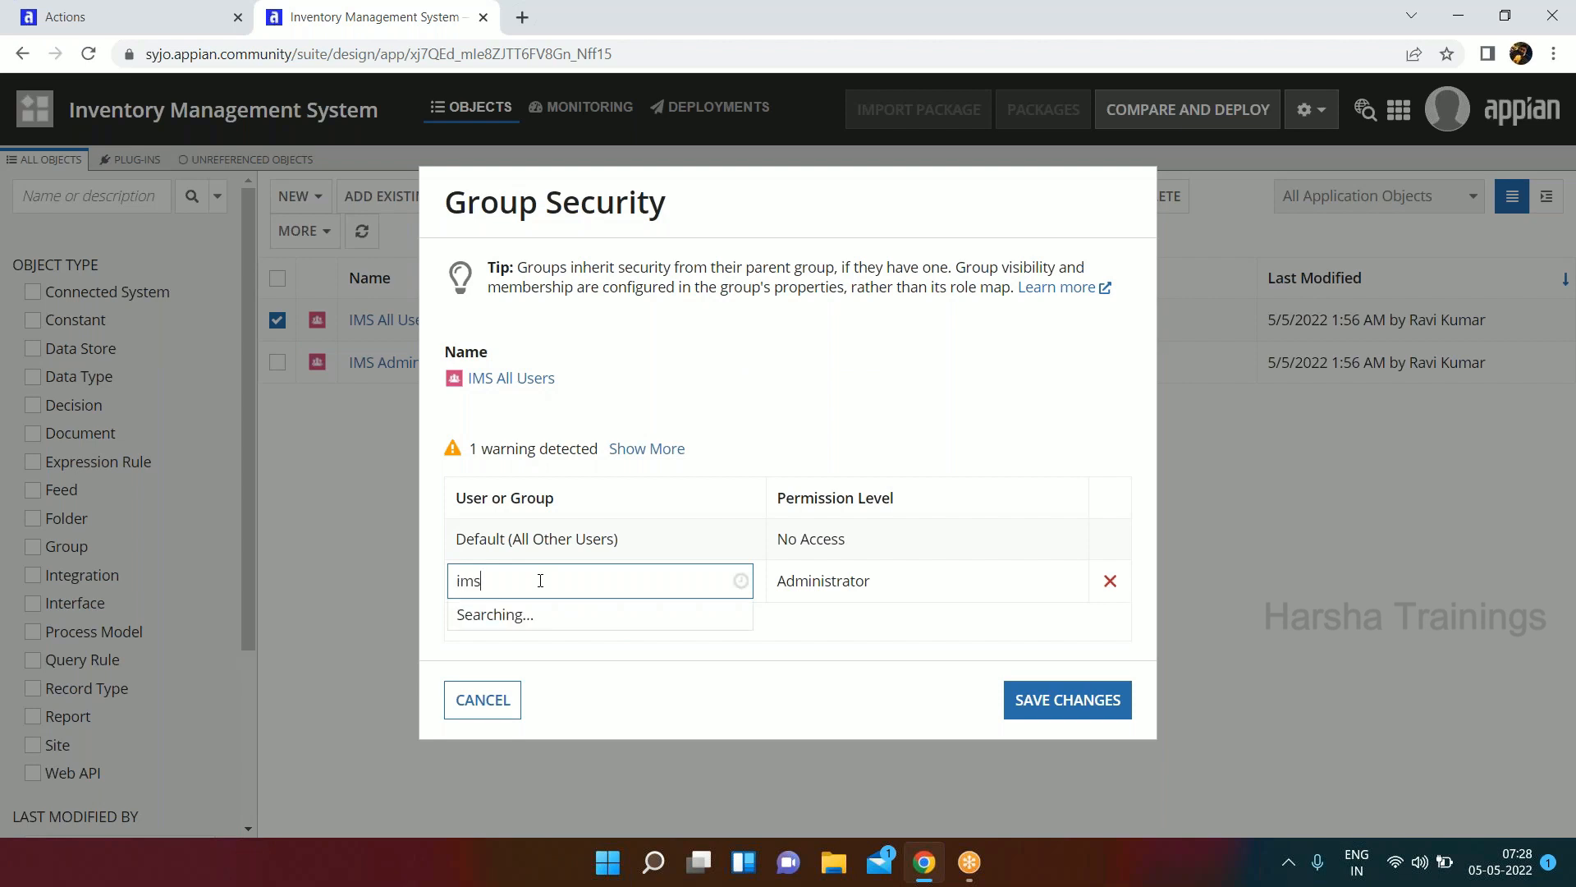
type(" ad")
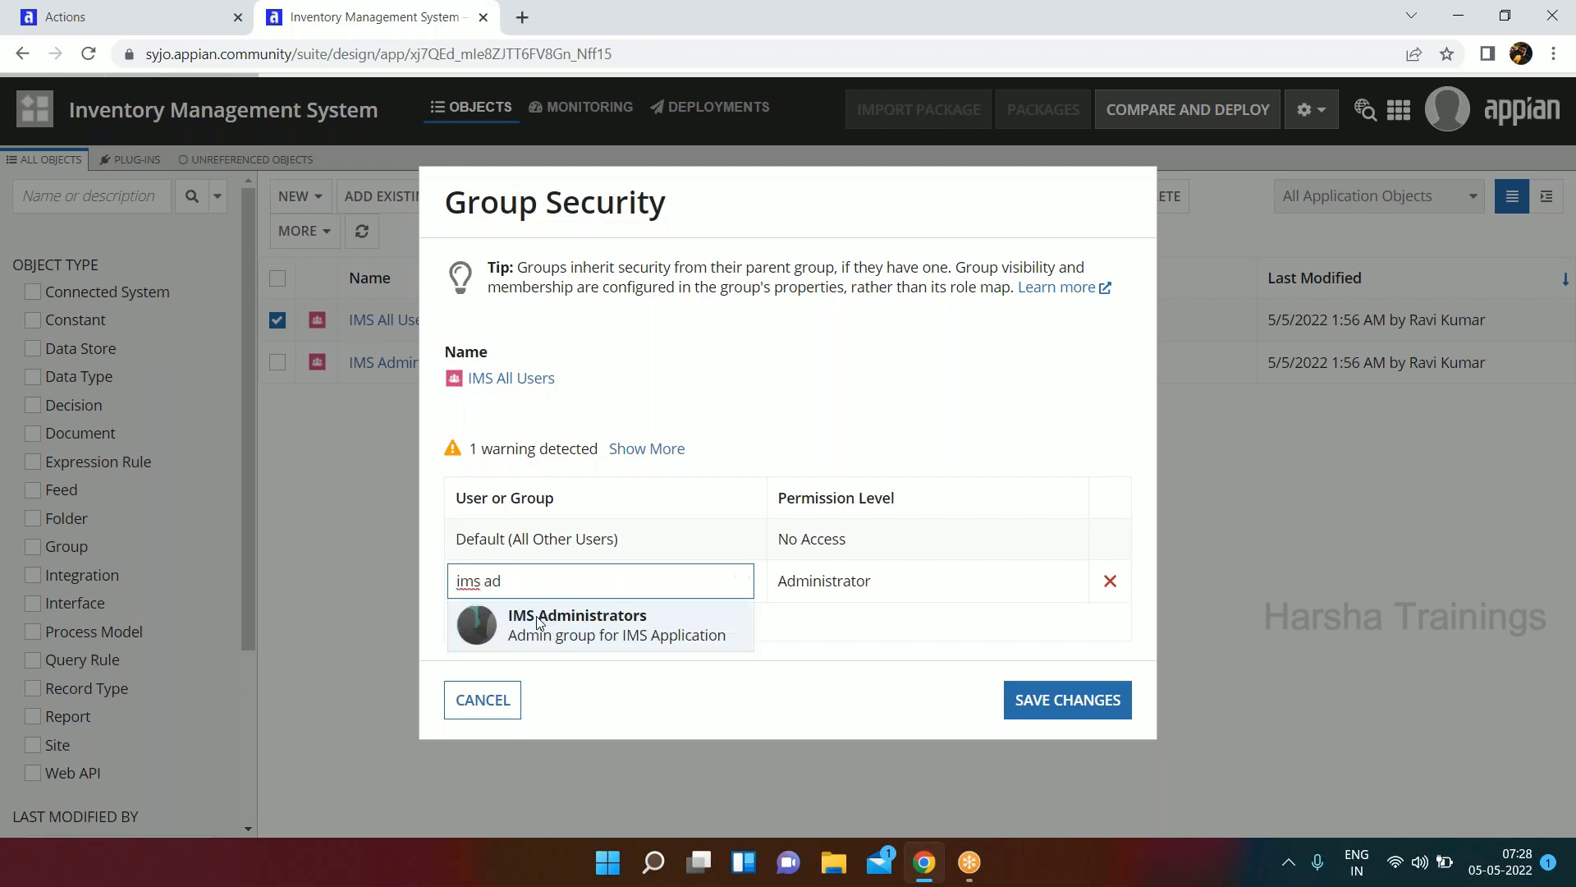
left_click(543, 624)
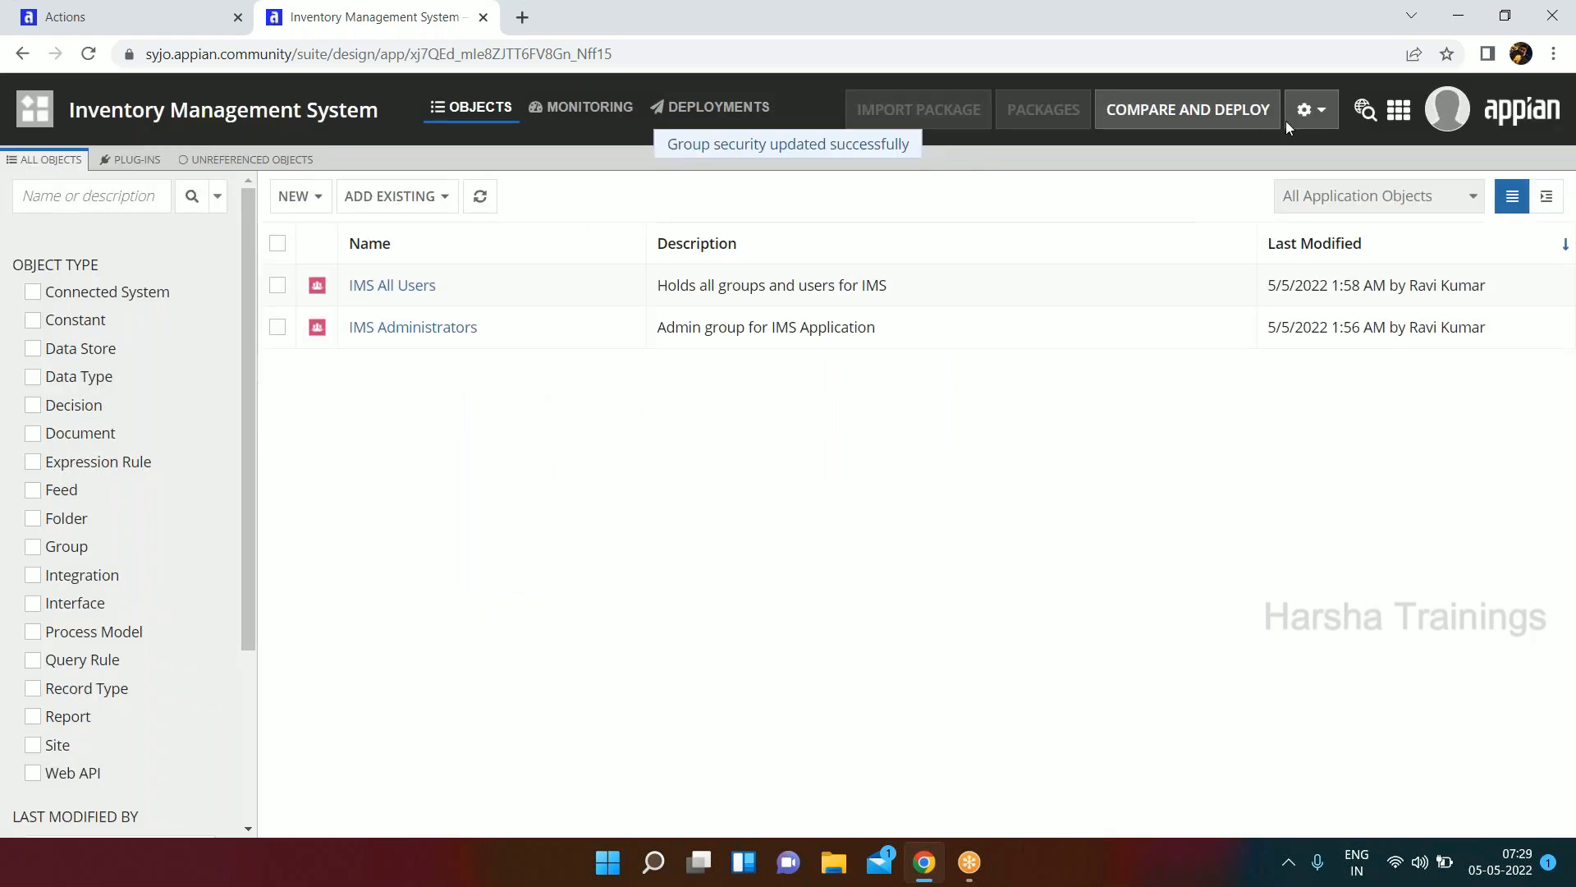
left_click(1216, 80)
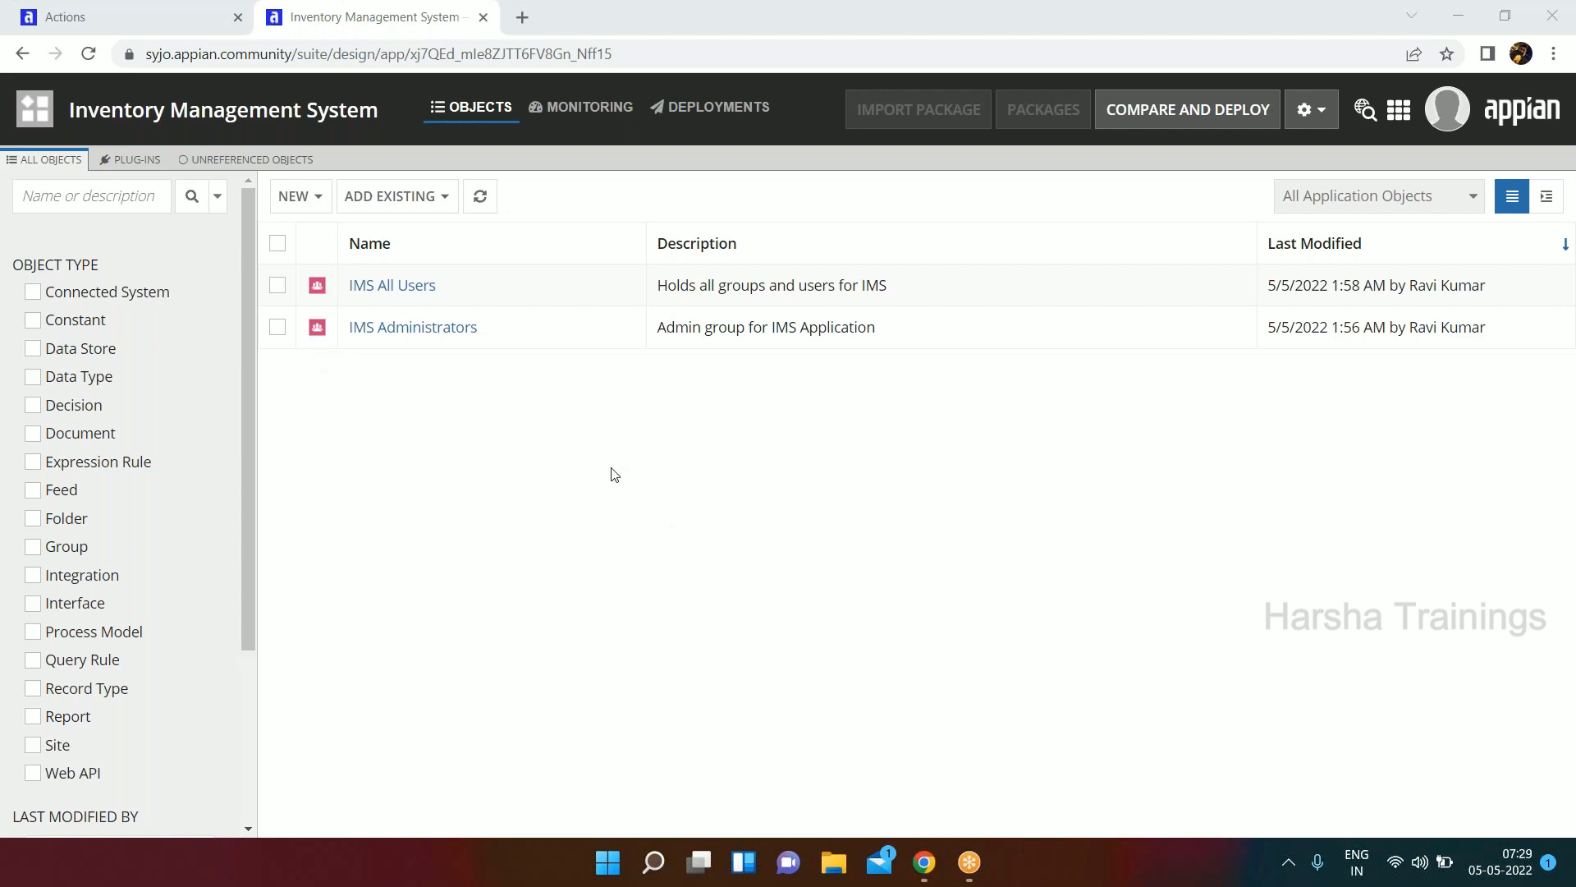
left_click(28, 110)
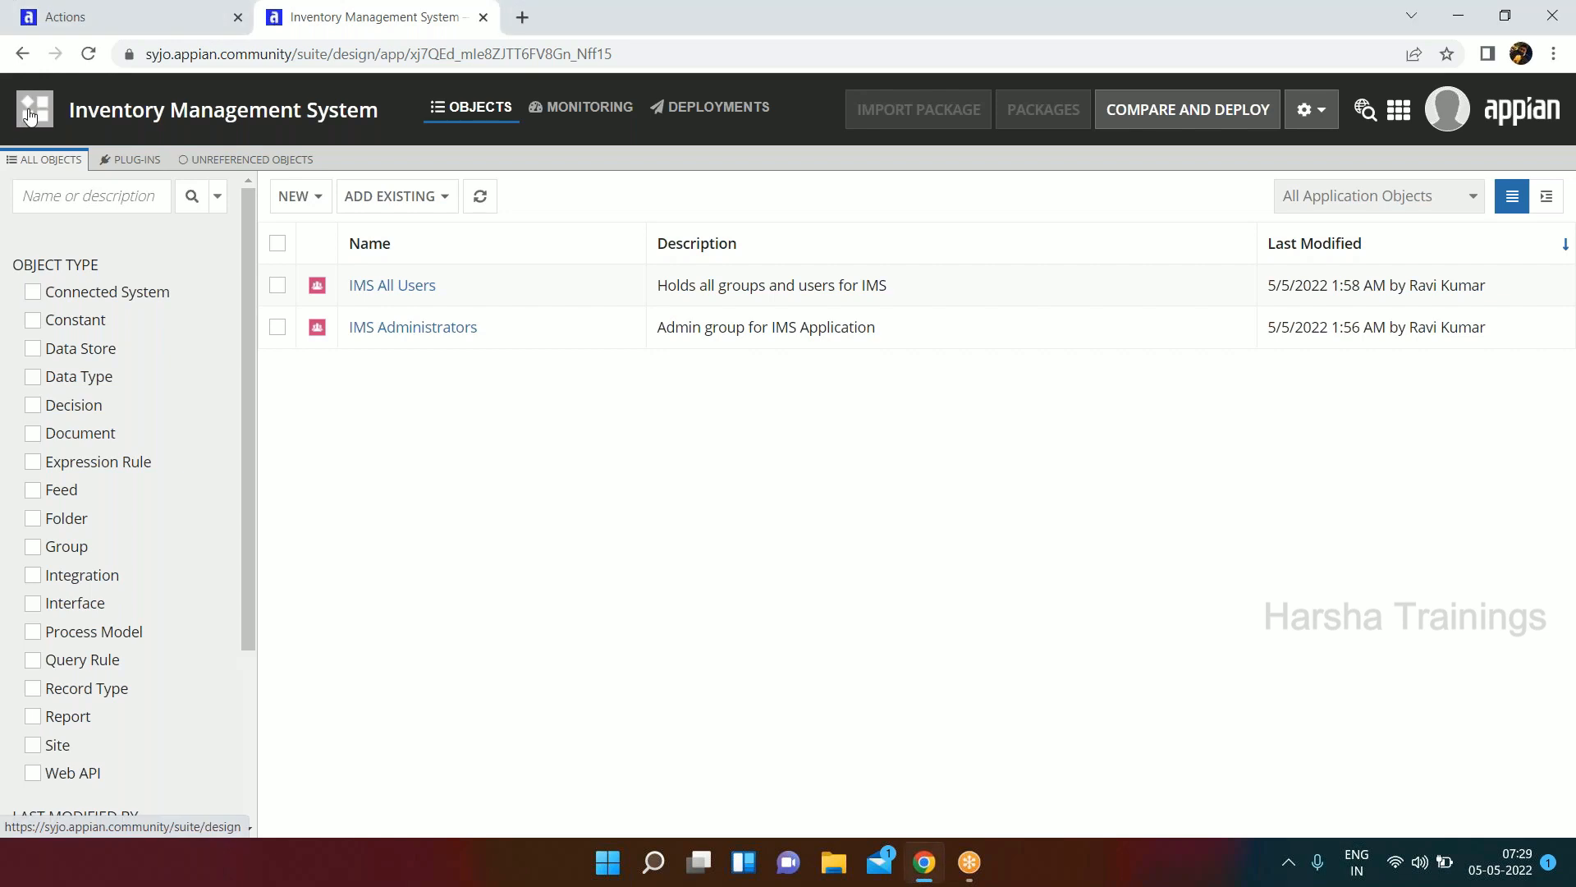
left_click(496, 260)
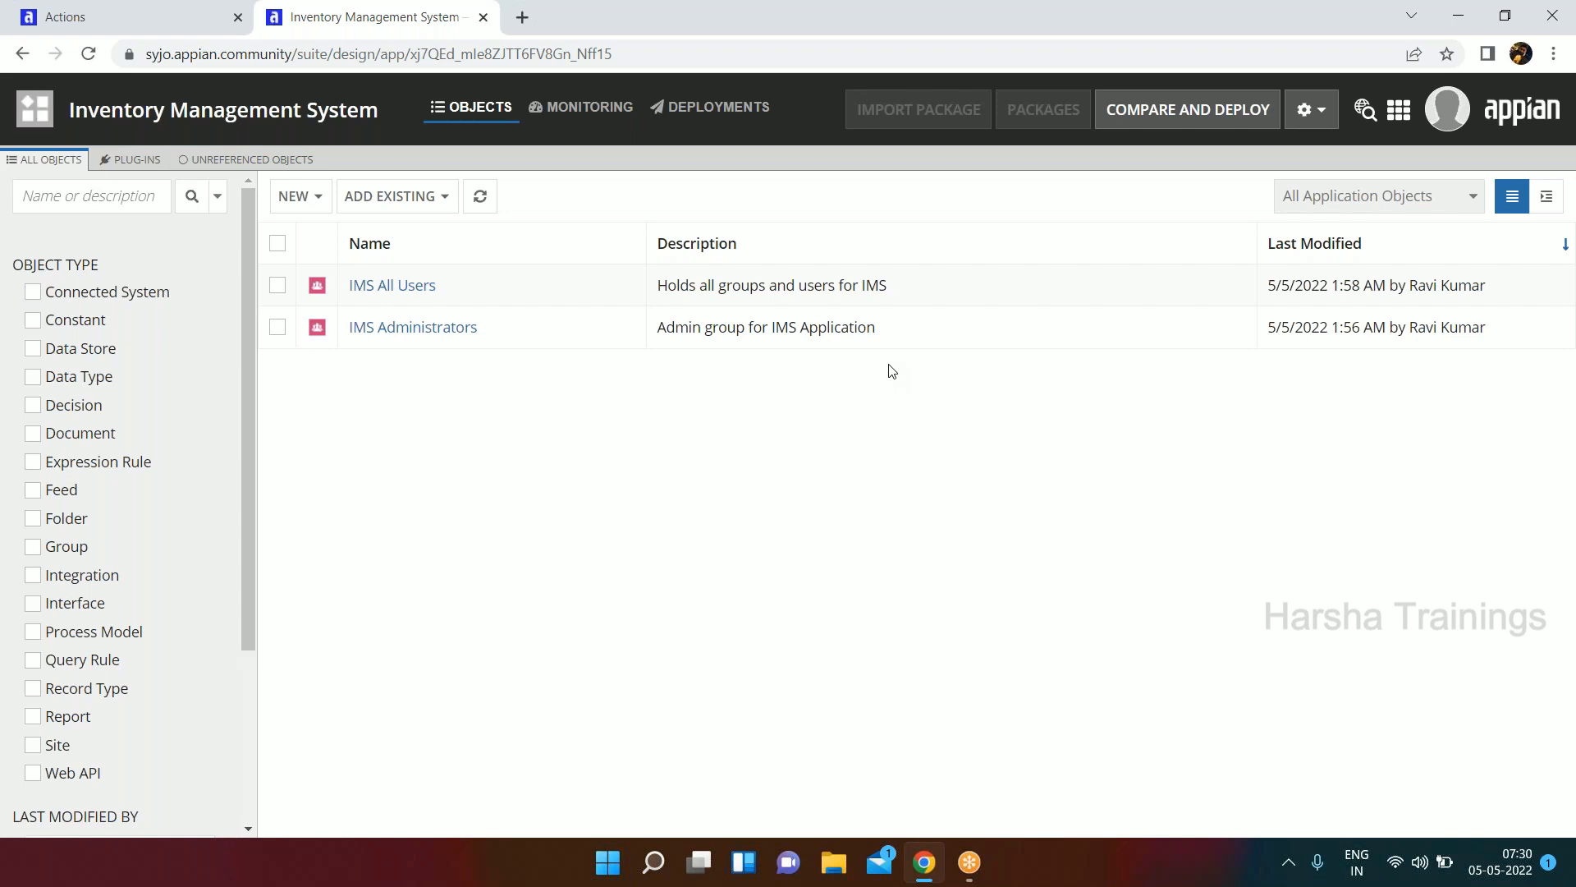
left_click(303, 199)
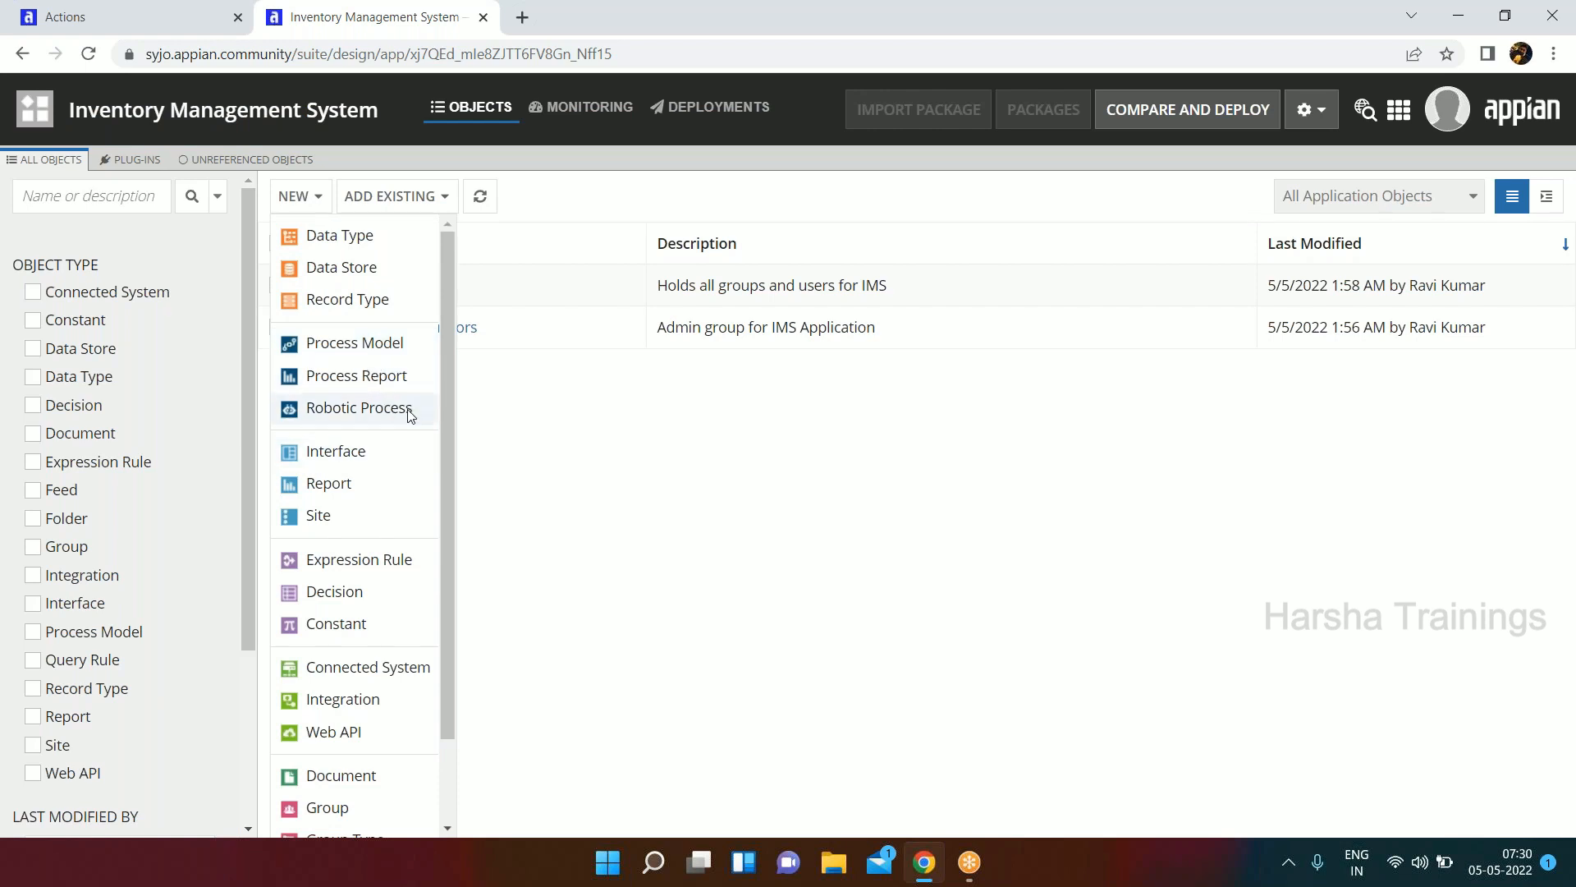
left_click(607, 493)
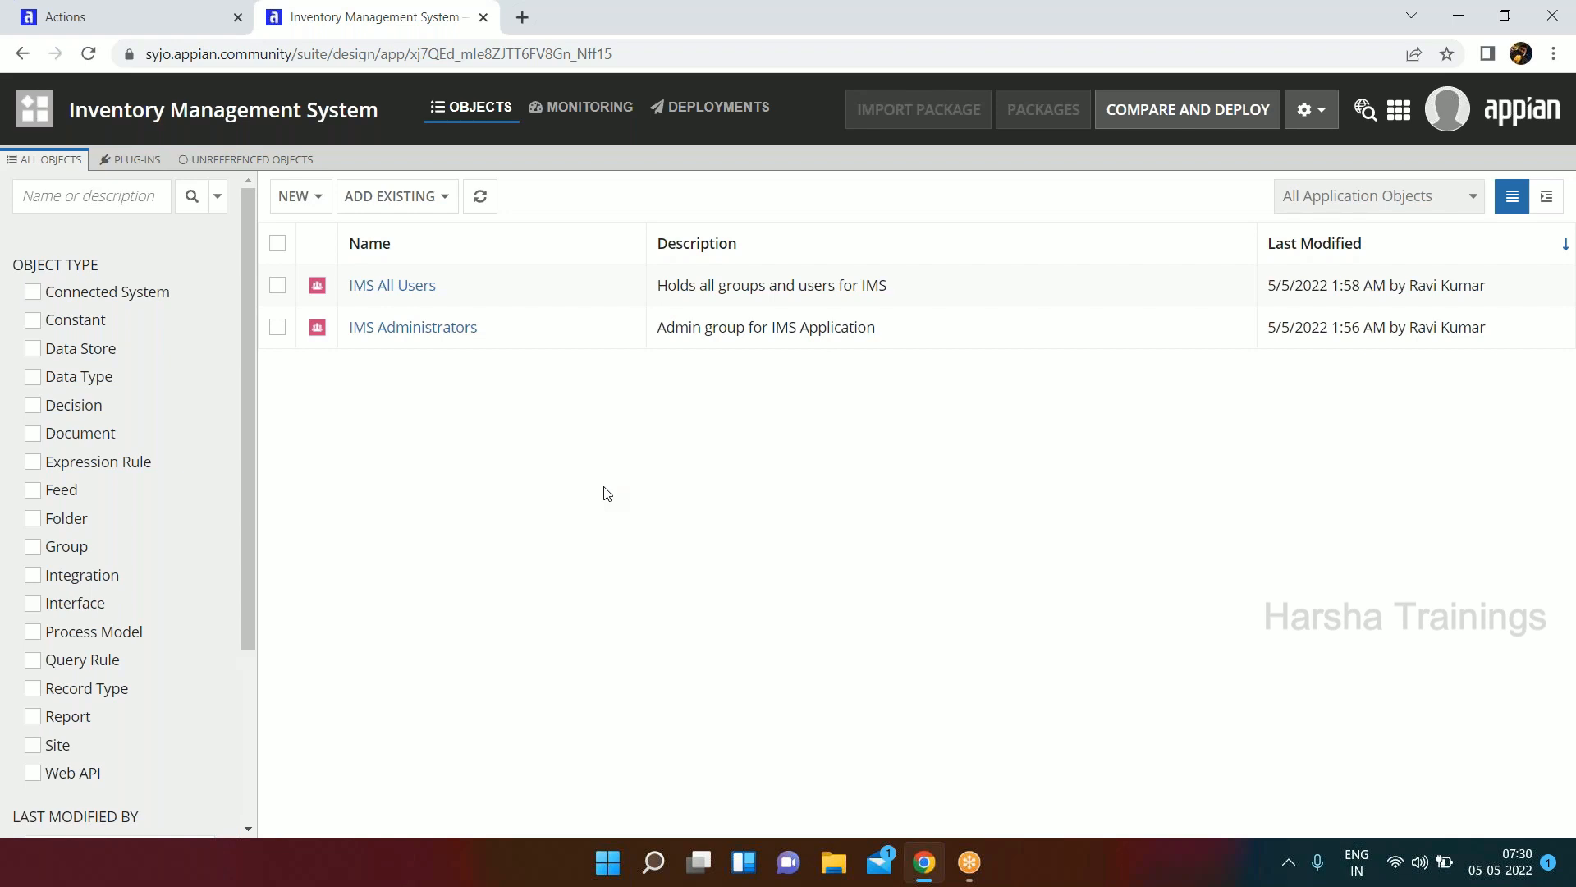
Start a new rule folder in the application and name it IMS All Rules.
left_click(291, 195)
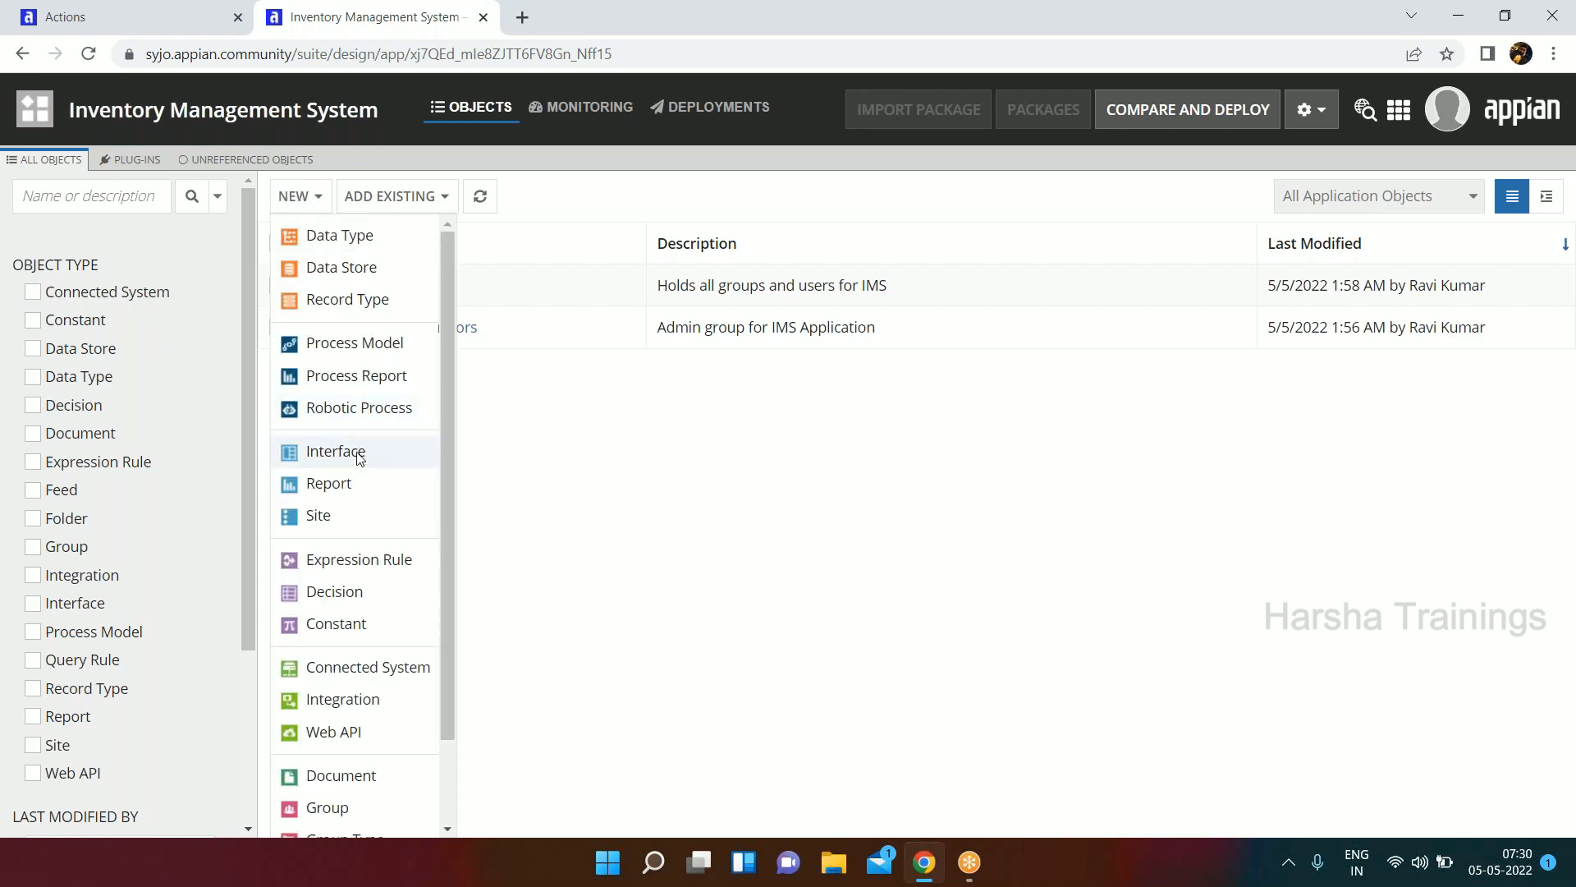
scroll(366, 502, "down", 2)
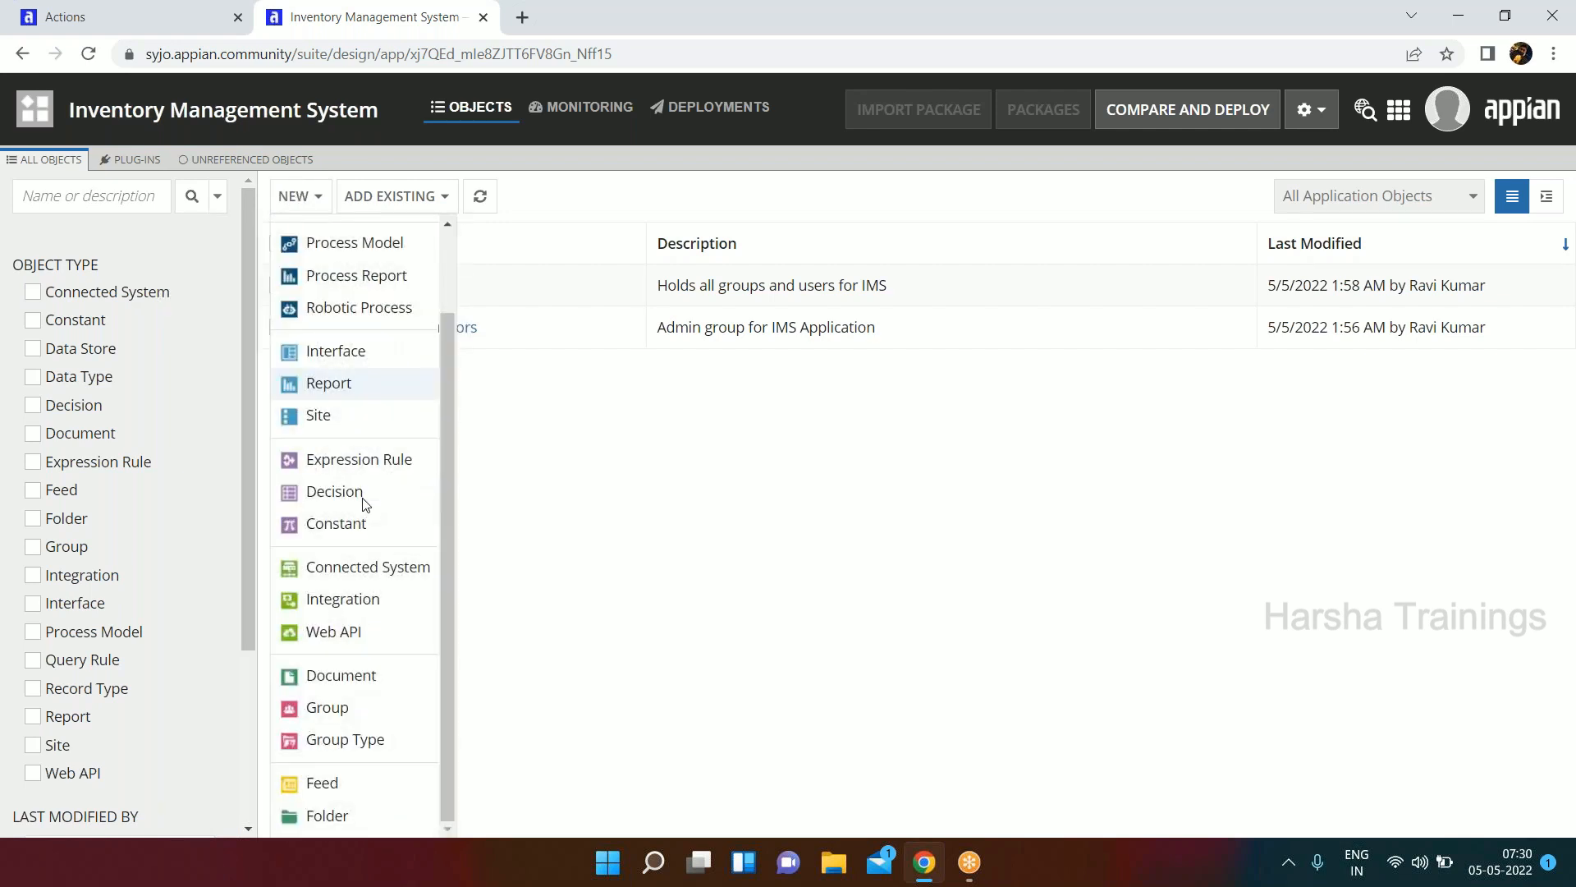
left_click(329, 821)
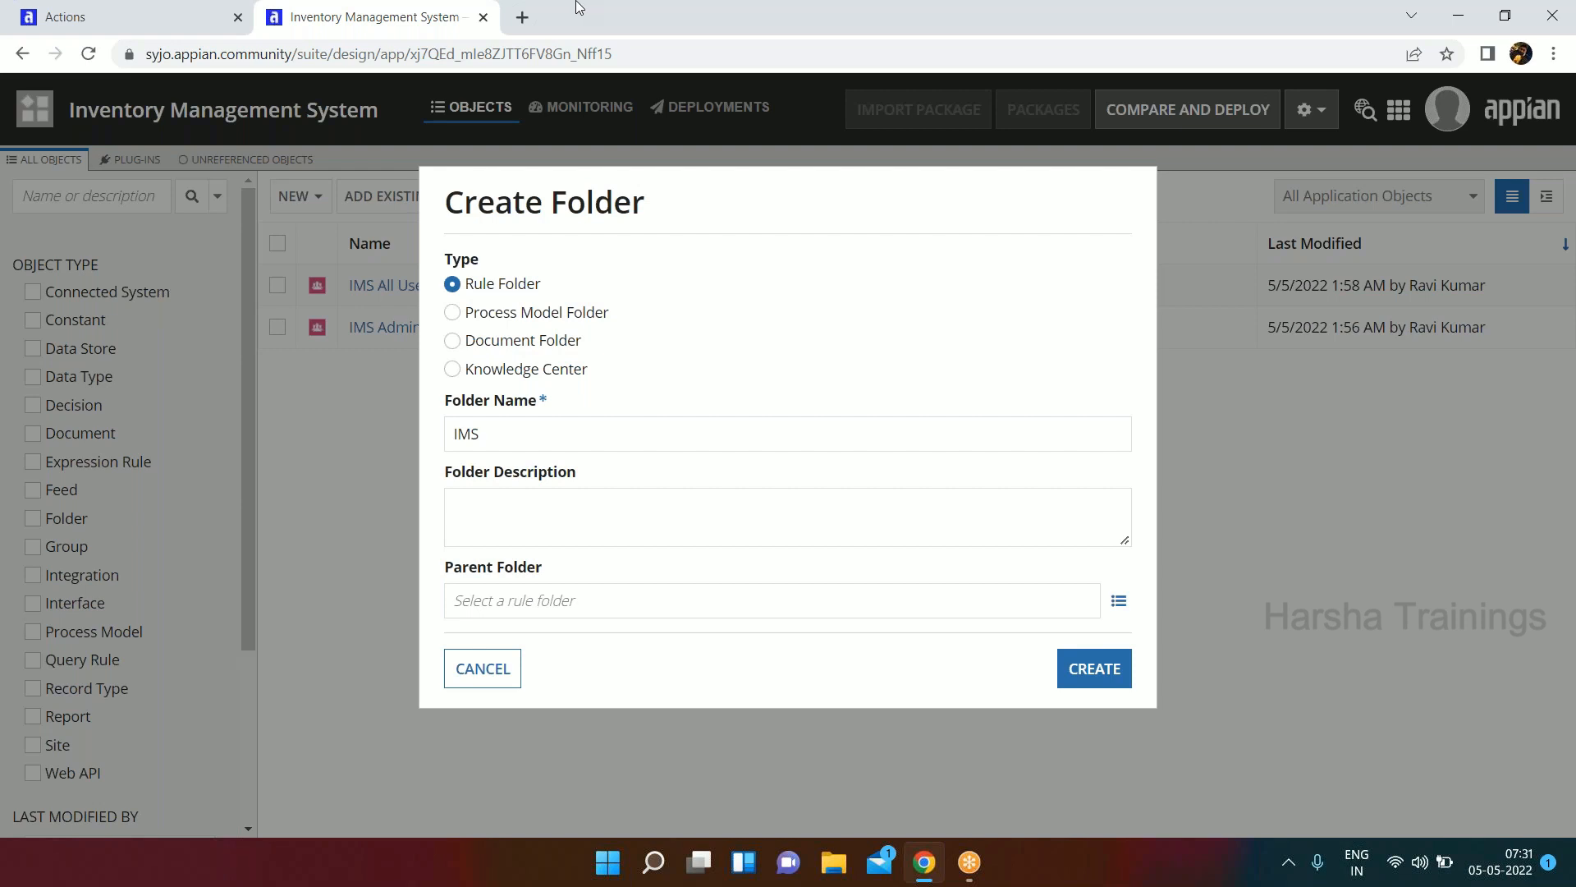
left_click(658, 441)
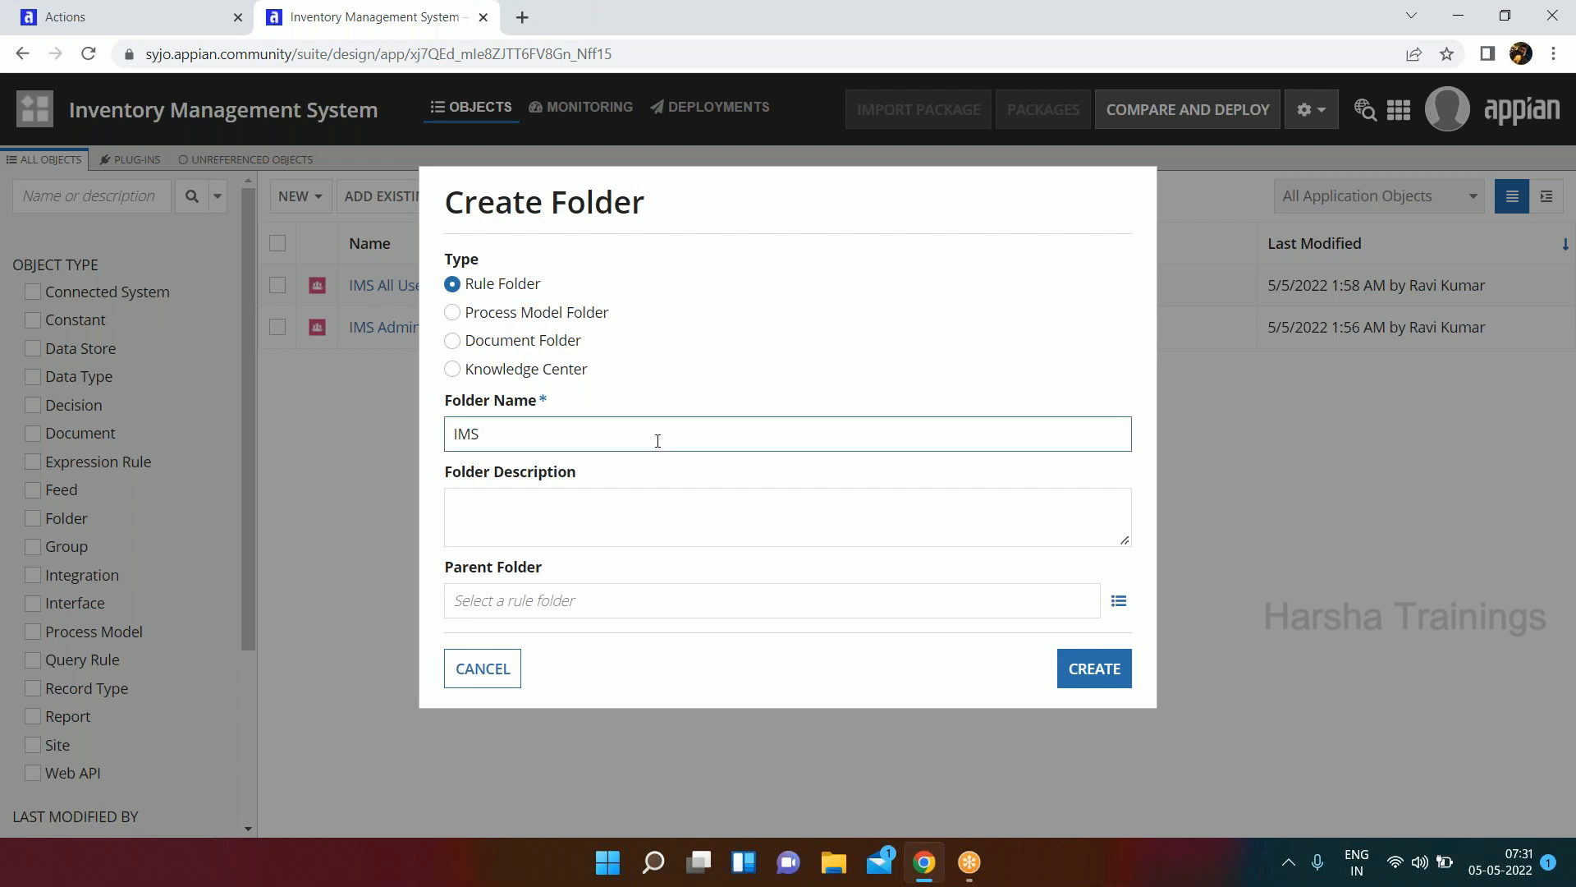
type("All Rules")
Describe the folder as "Holds all the associated rules for IMS application" and create it.
left_click(481, 523)
type("Holda a")
key("BackSpace")
key("BackSpace")
key("BackSpace")
type("s")
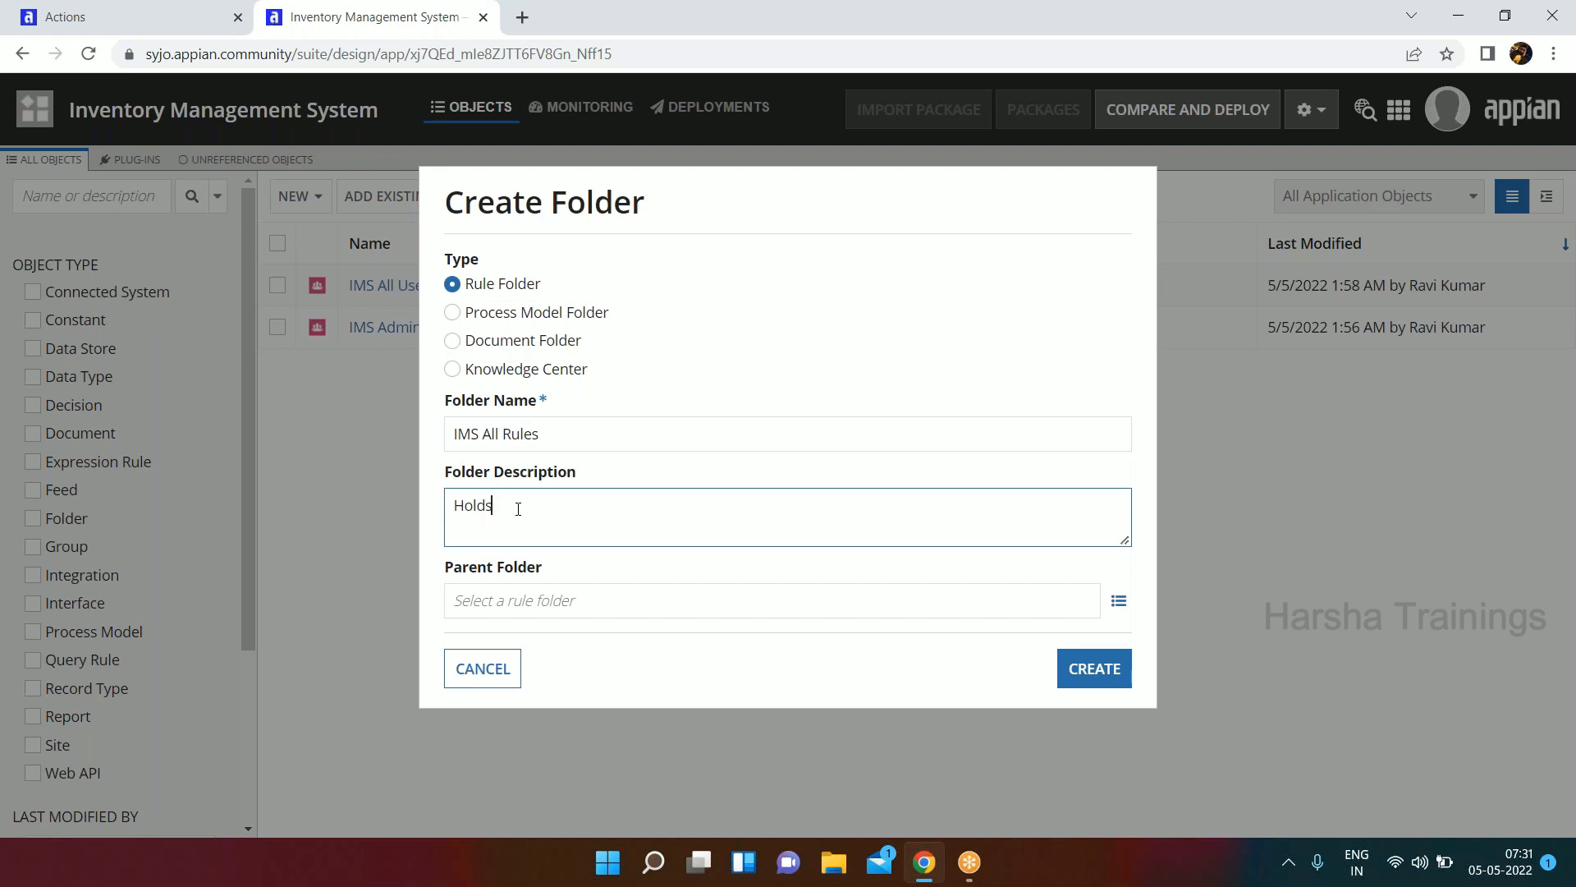
type(" all the associated rules for IMS application")
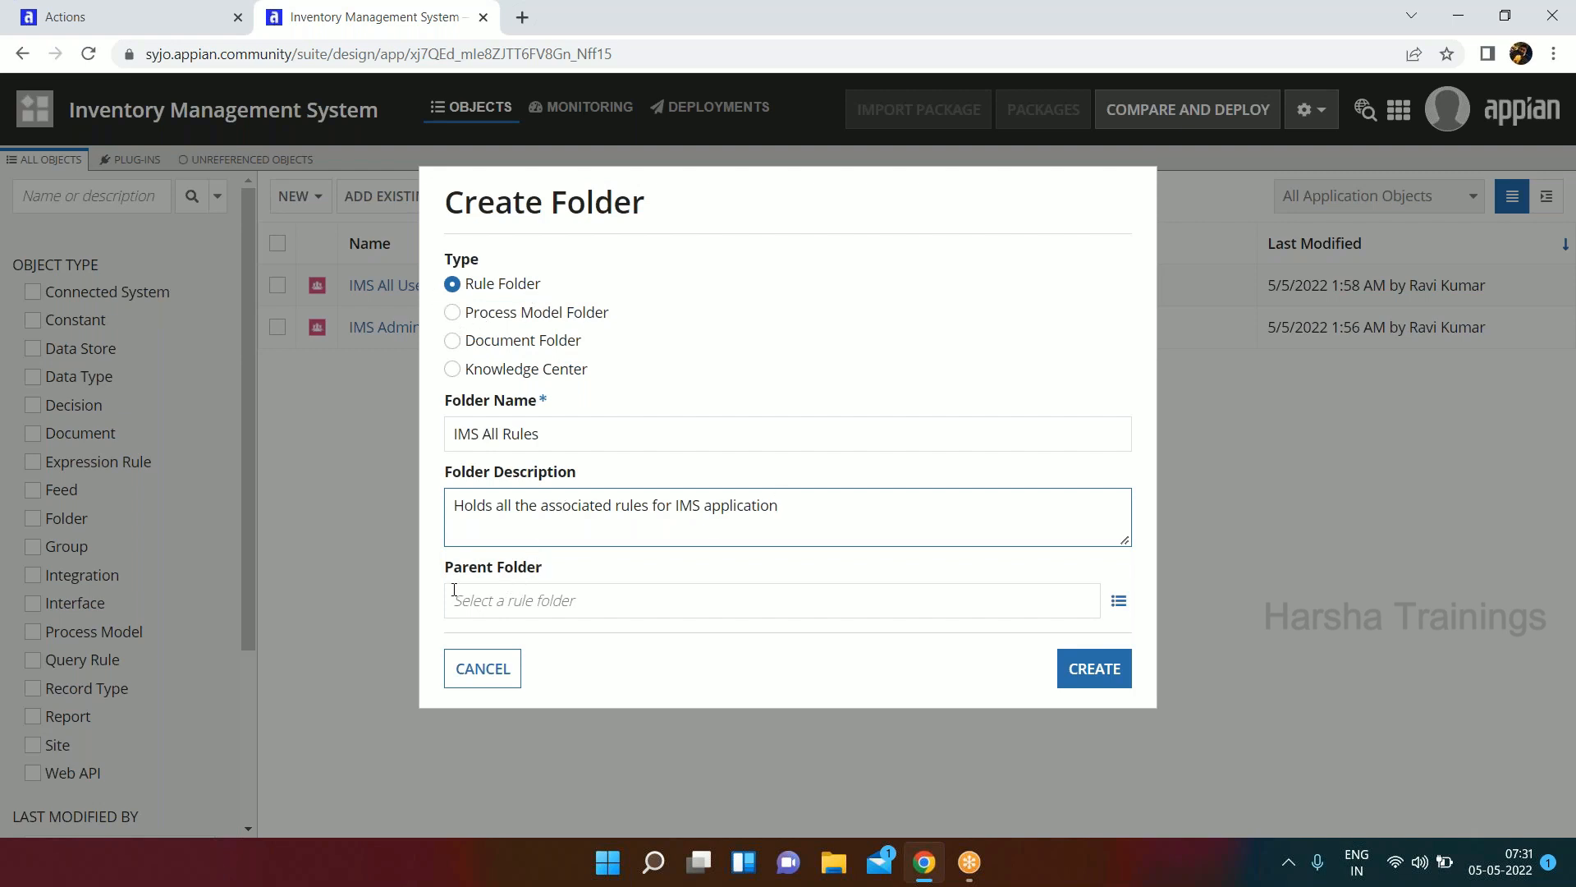
left_click(1105, 680)
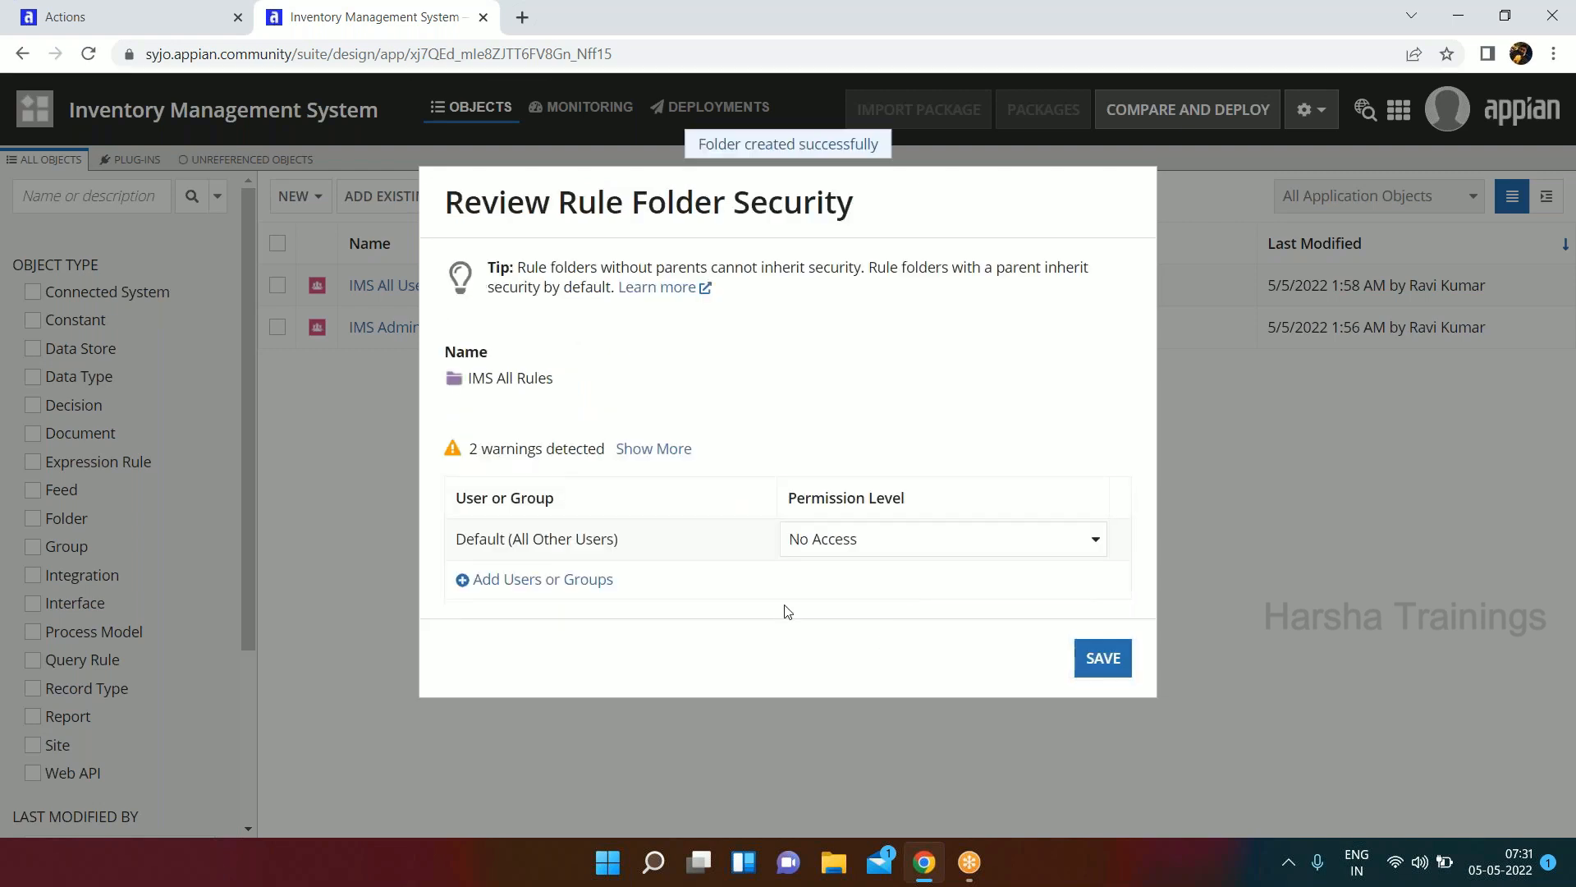
Add the IMS Administrators and IMS All Users groups to the security of the IMS All Rules folder.
left_click(577, 585)
left_click(555, 624)
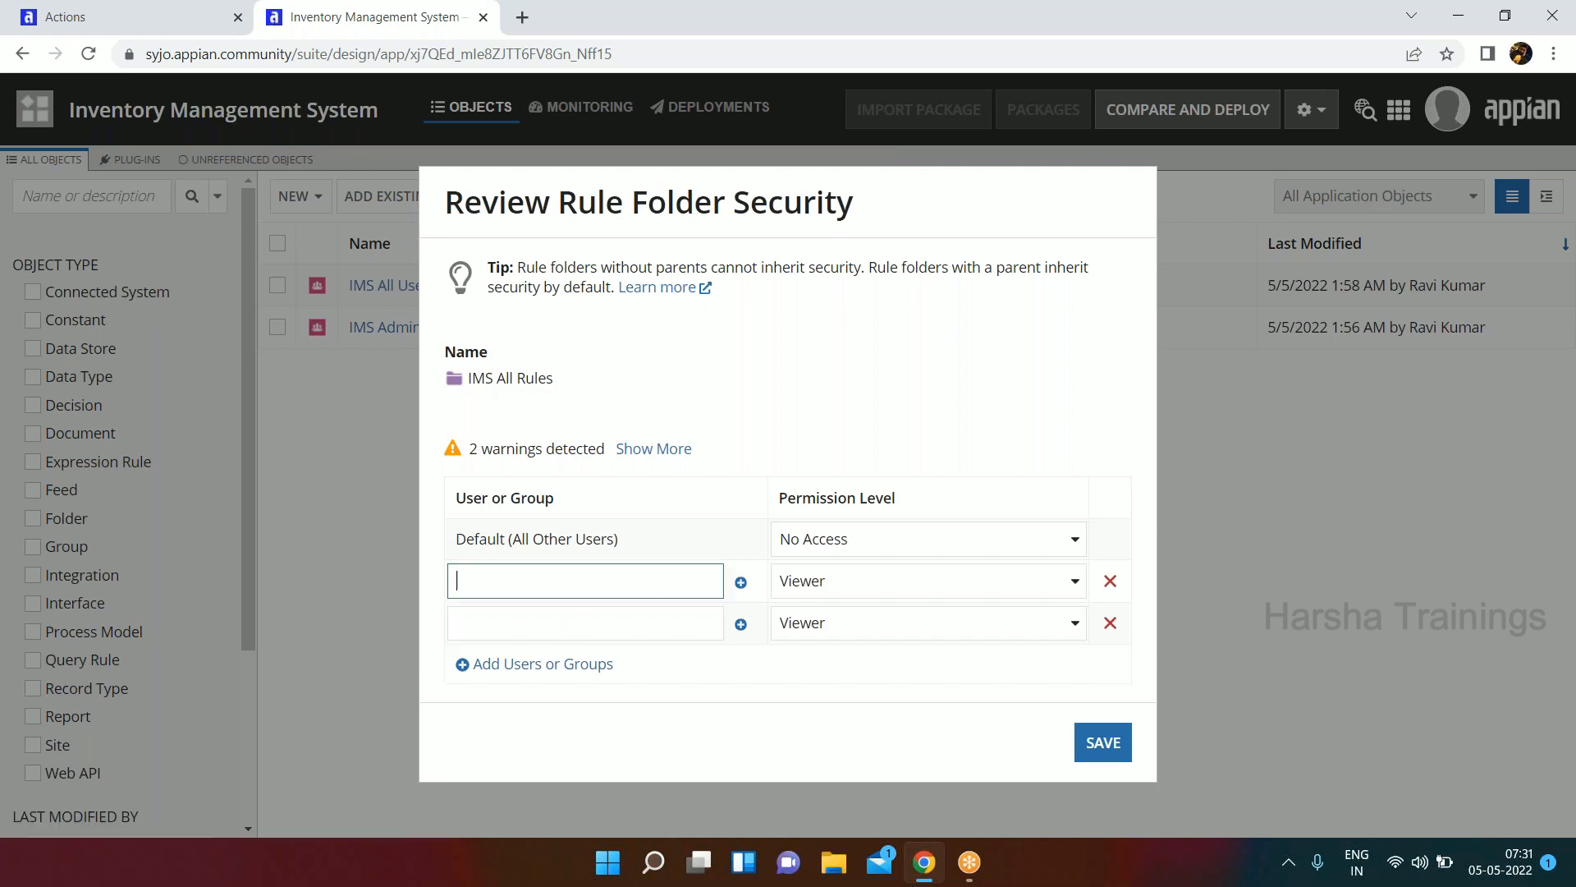
type("ims")
type("admi")
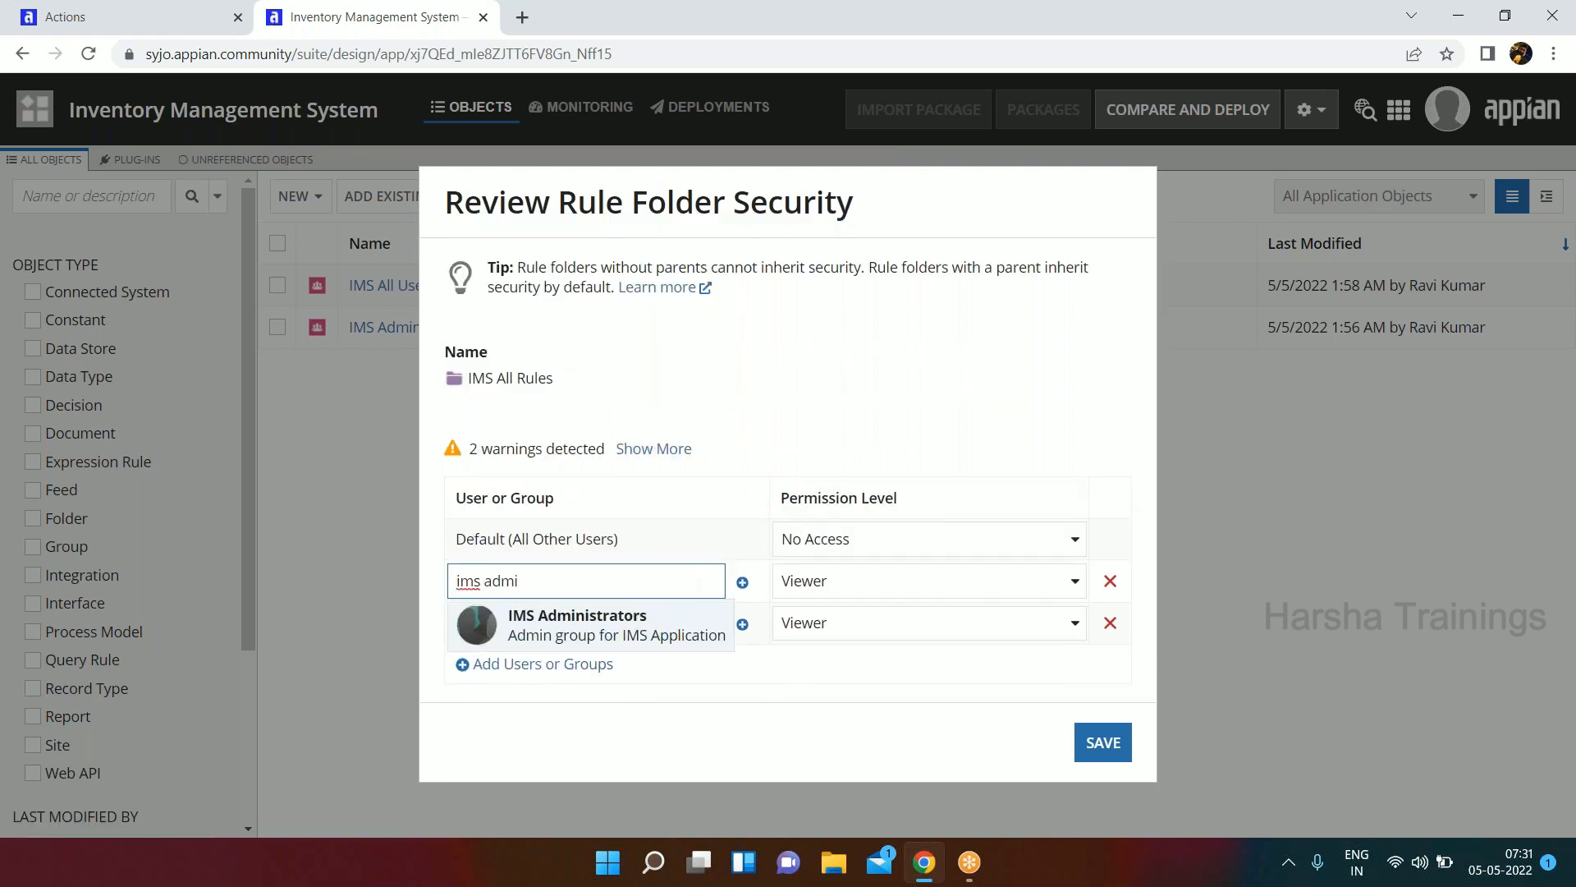
left_click(564, 626)
left_click(609, 621)
type("ims all")
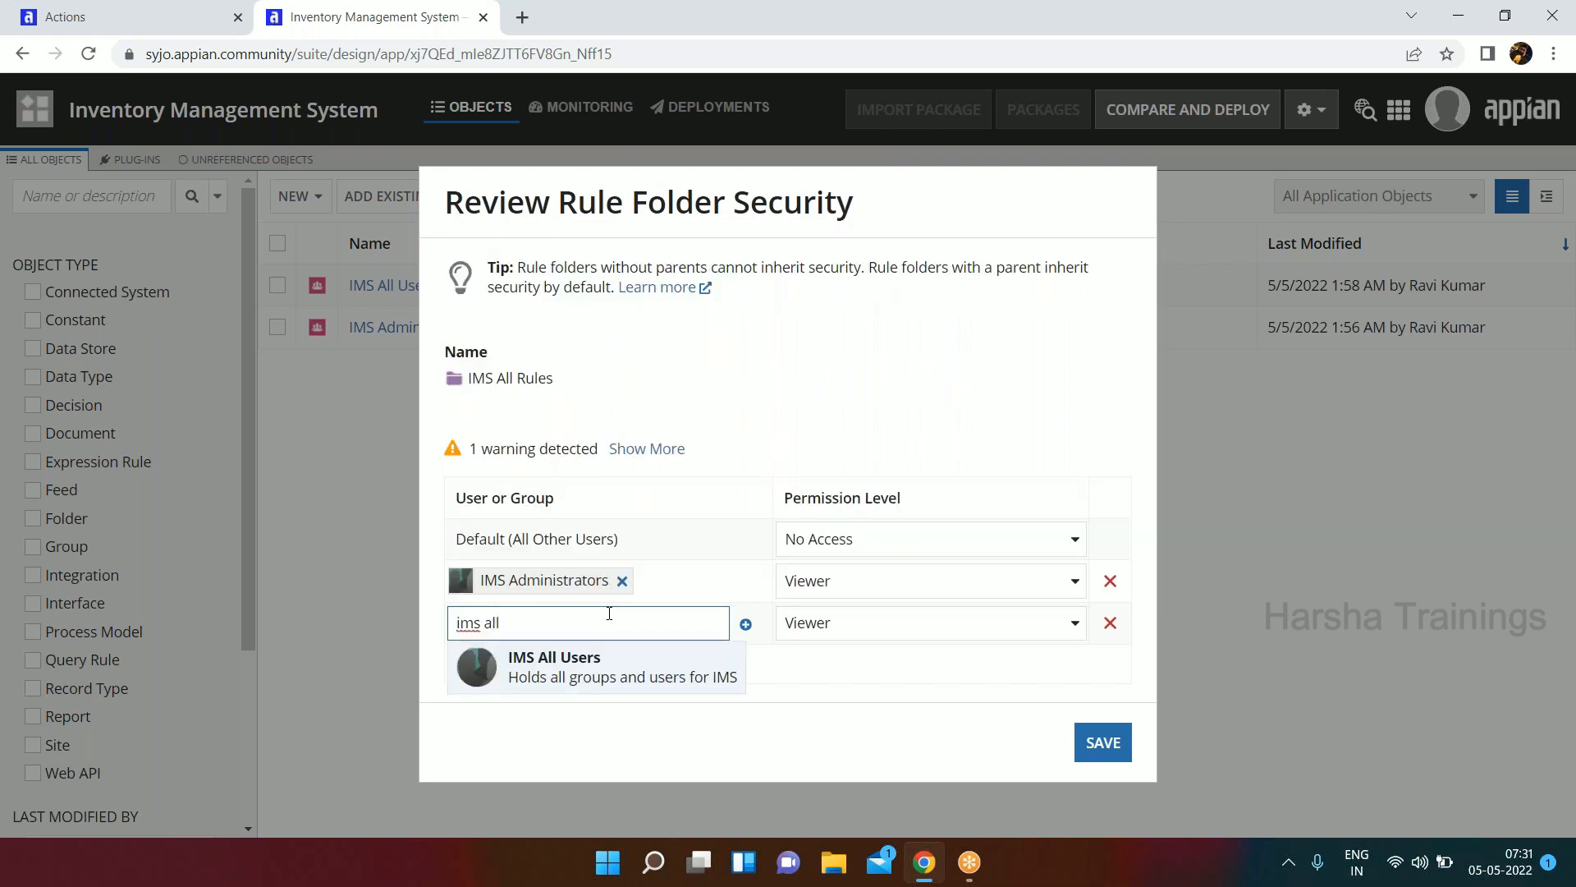
left_click(629, 683)
Change the IMS Administrators permission level on the IMS All Rules folder and save the folder security.
left_click(845, 583)
left_click(846, 615)
left_click(1098, 706)
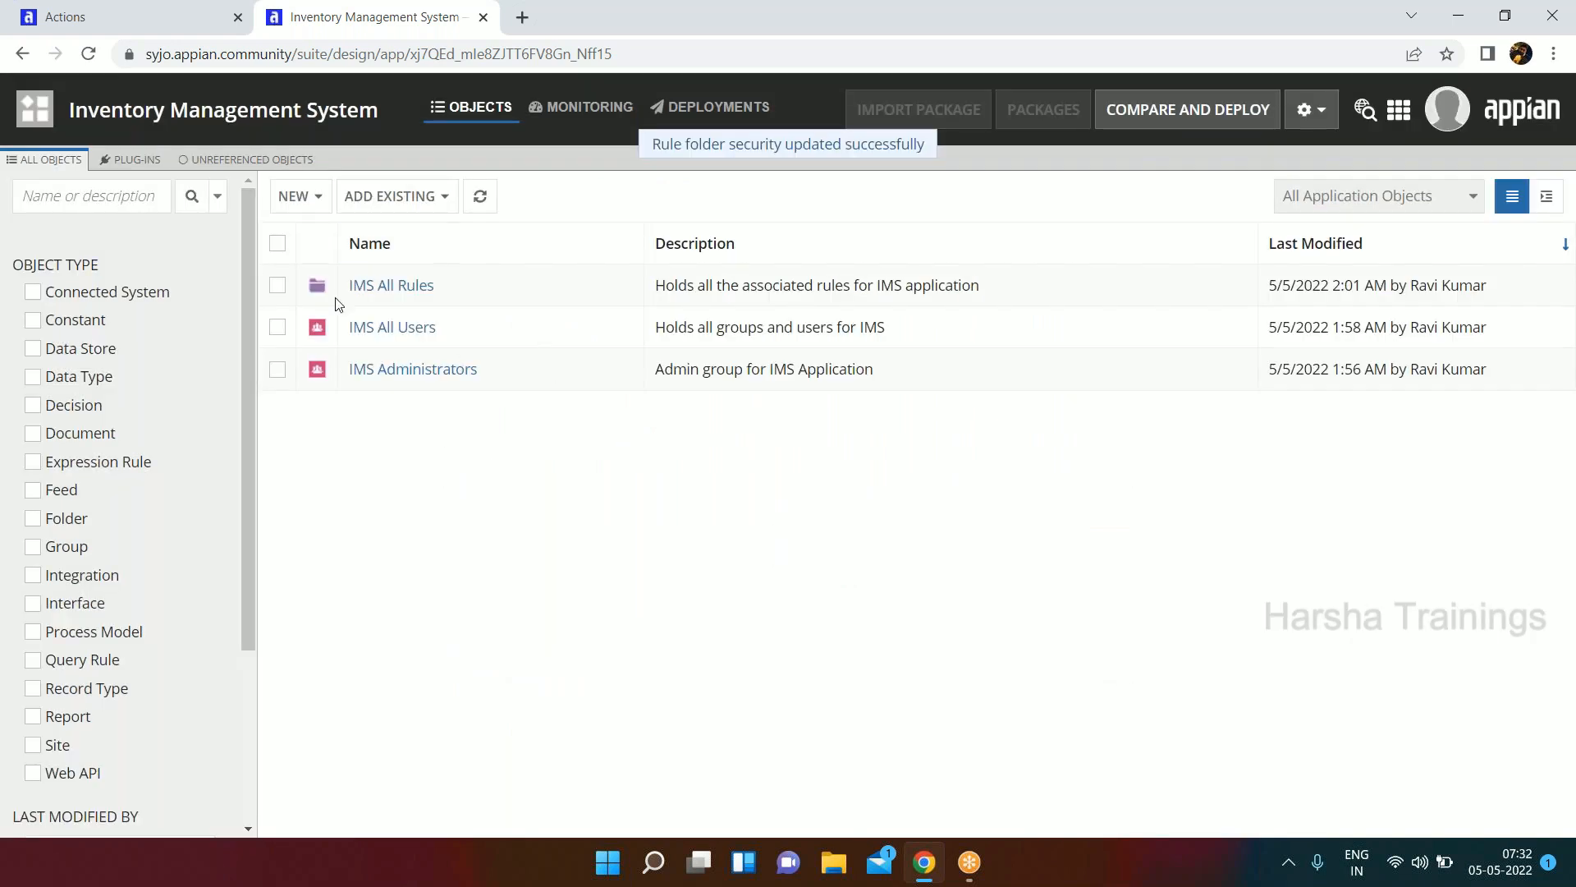
Look inside the IMS All Rules folder, return to all application objects, and start a new rule folder named IMS Interface Rule.
left_click(404, 294)
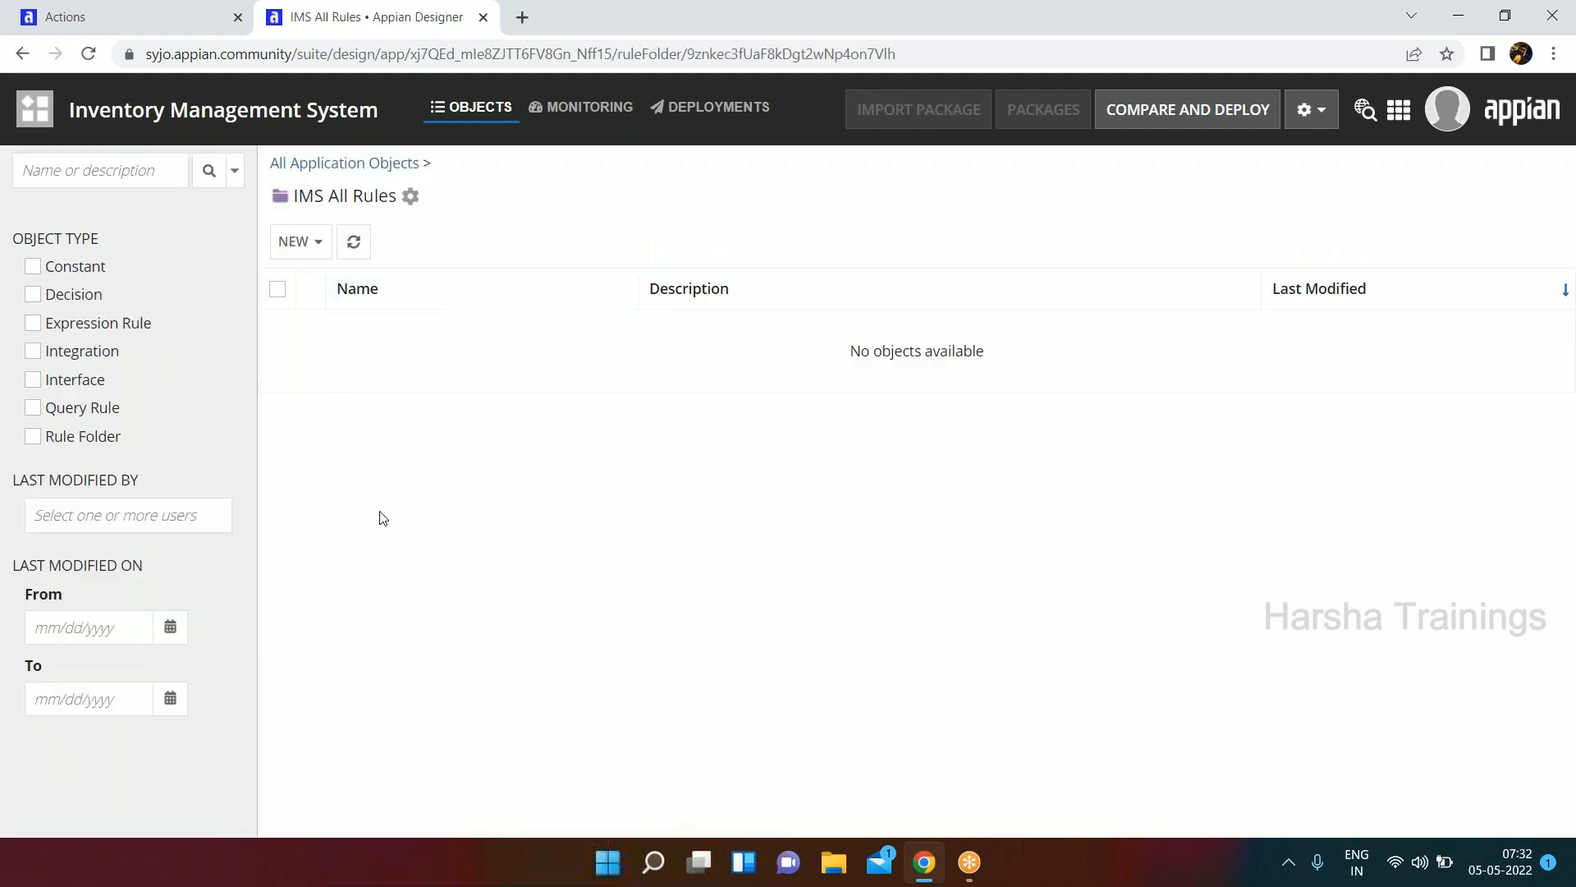
left_click(334, 172)
left_click(315, 204)
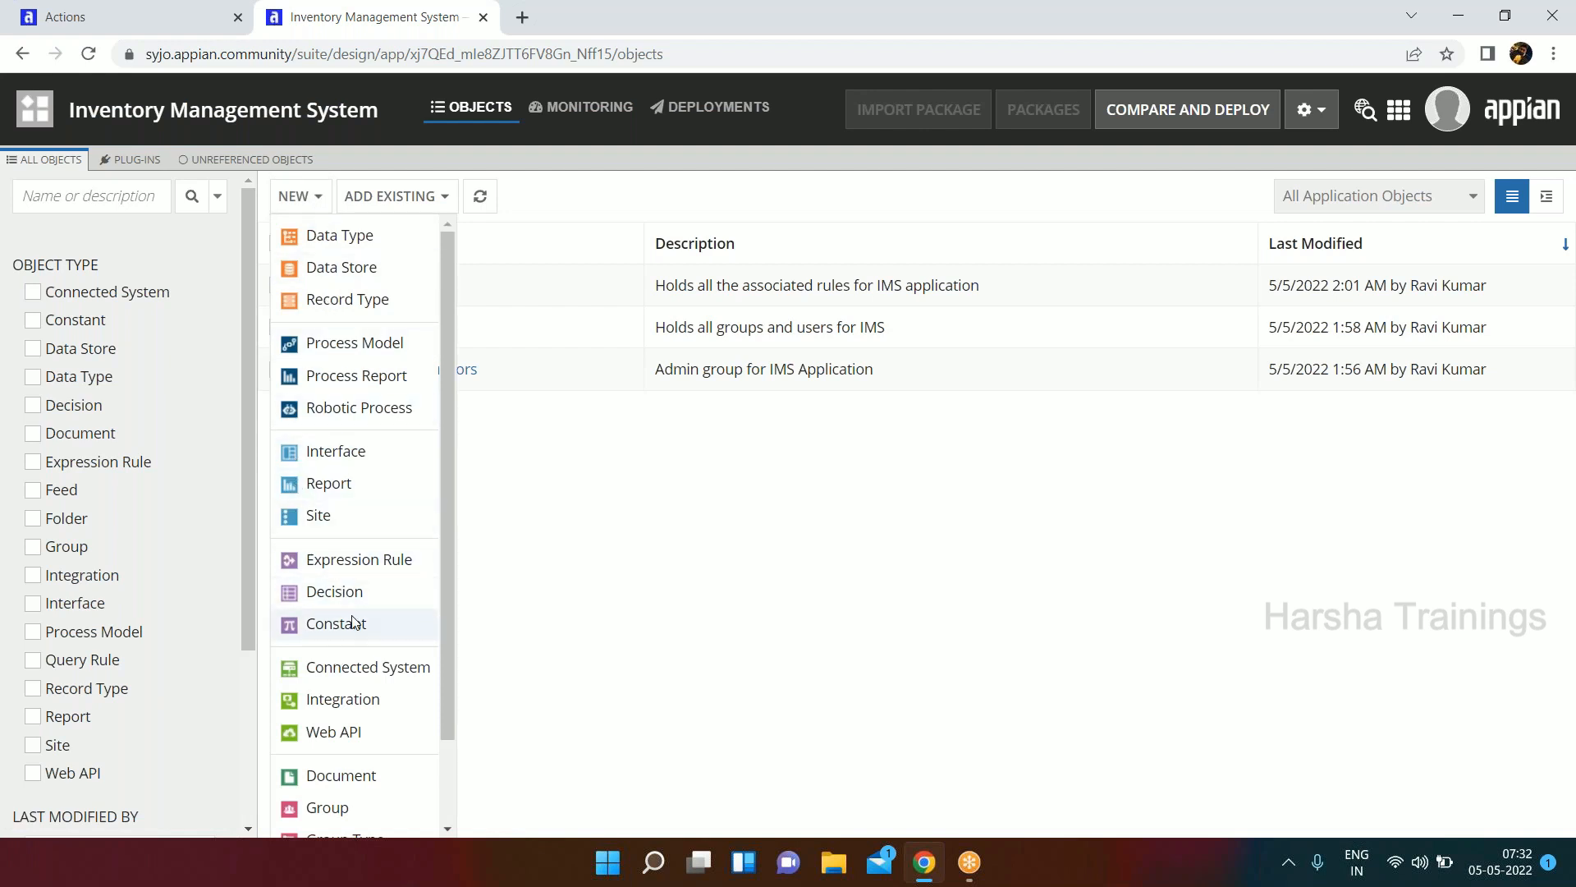
scroll(328, 755, "down", 2)
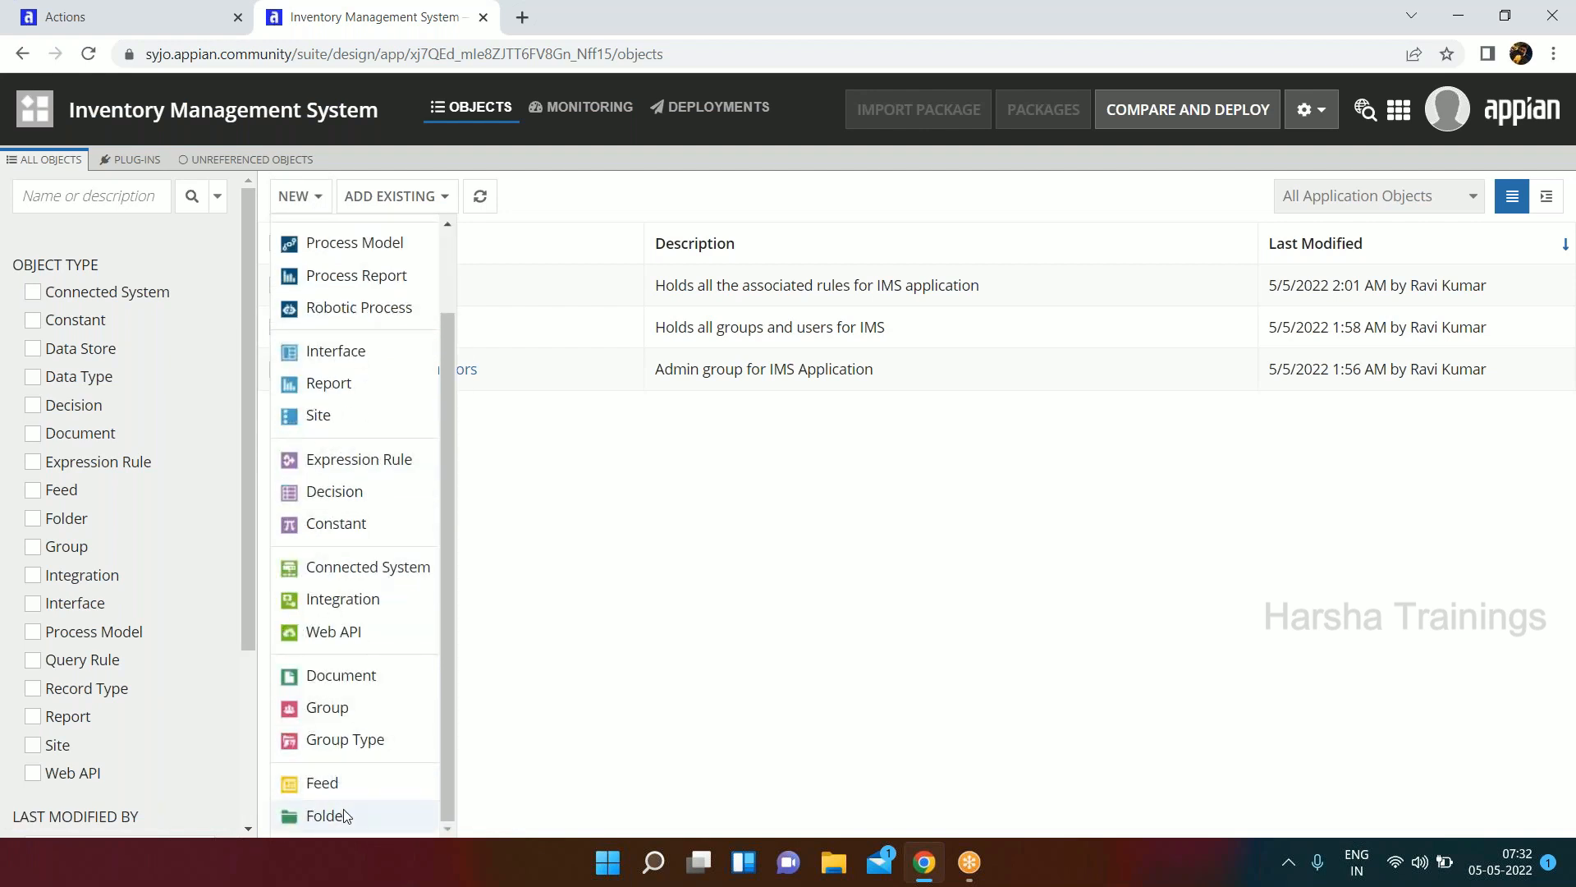
left_click(327, 815)
left_click(582, 432)
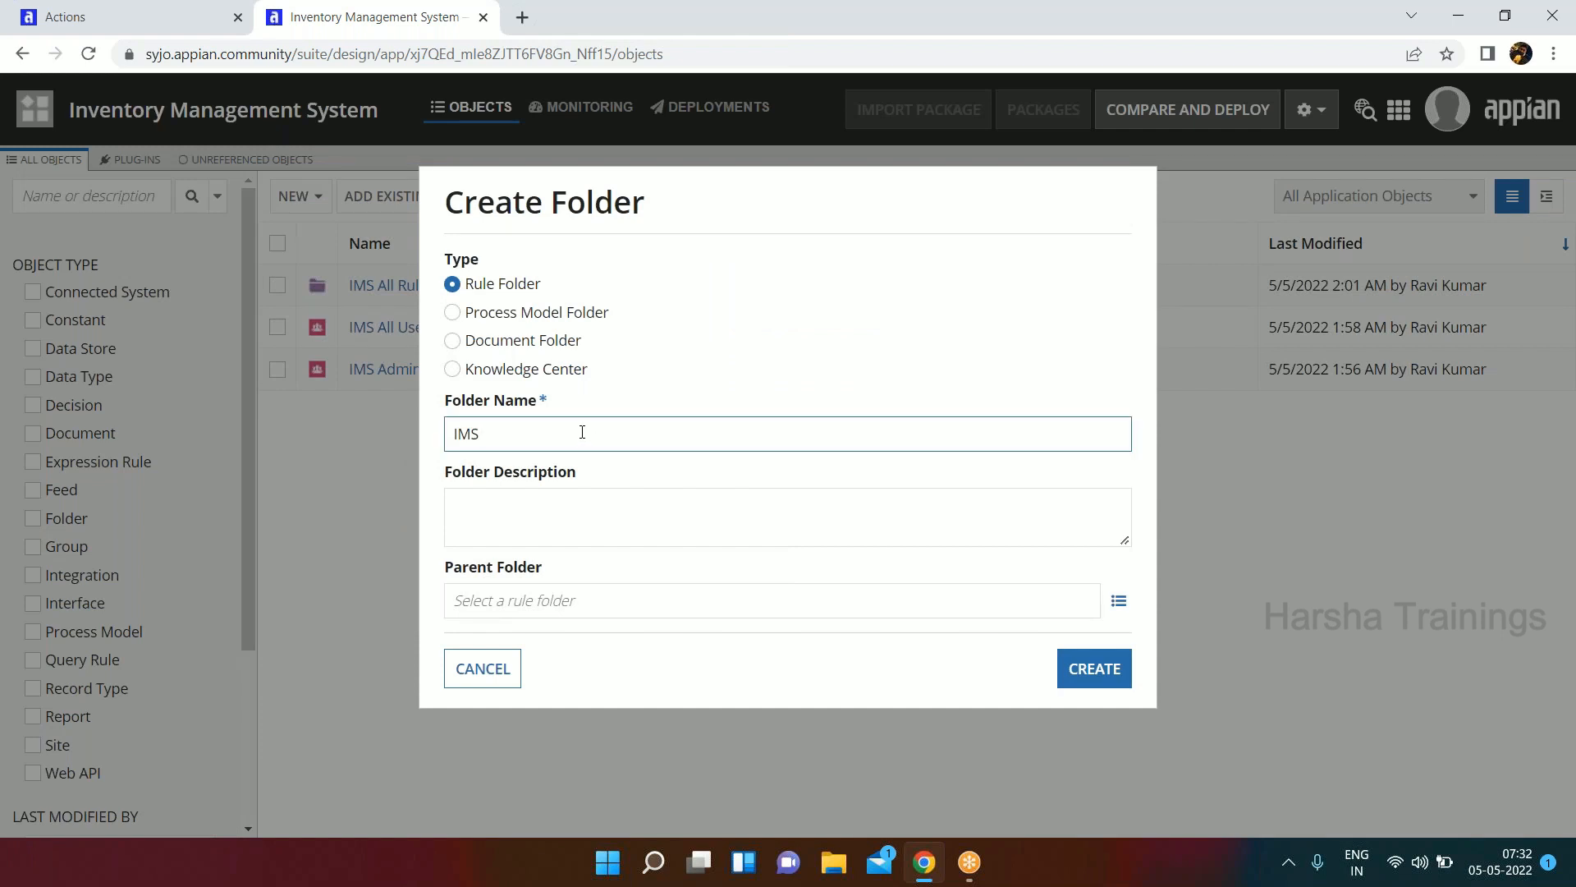
type("Interface Rule")
Enter "Holds IMS interfaces rules" as the description of the new rule folder.
left_click(576, 510)
type("Holds ")
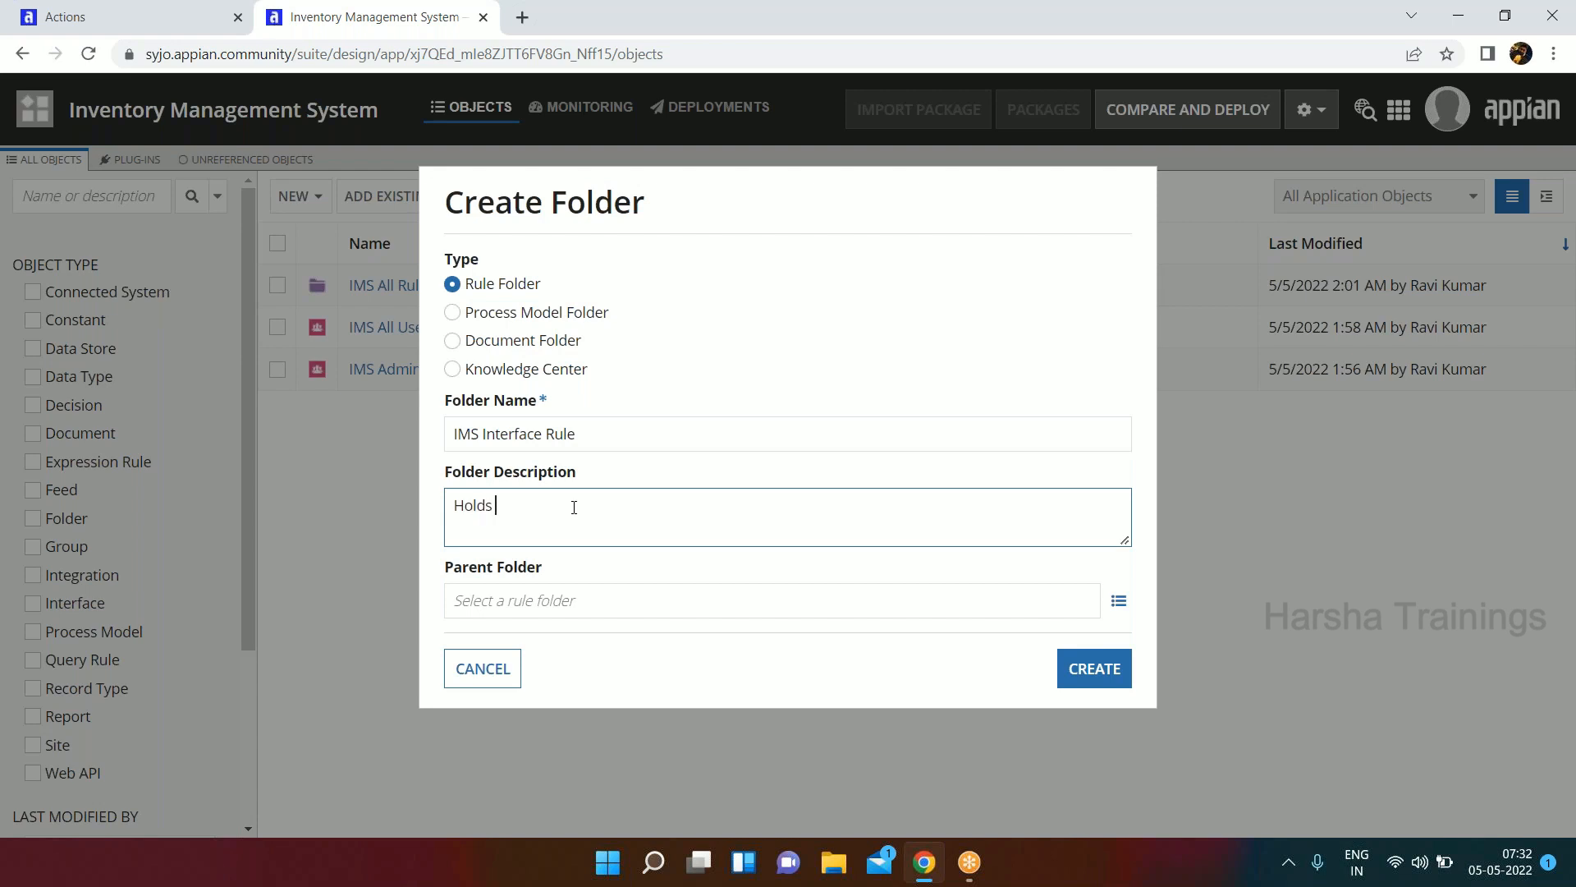
type("IMS interfaces rules")
Set IMS All Rules as the parent folder and create the IMS Interface Rule folder.
left_click(602, 597)
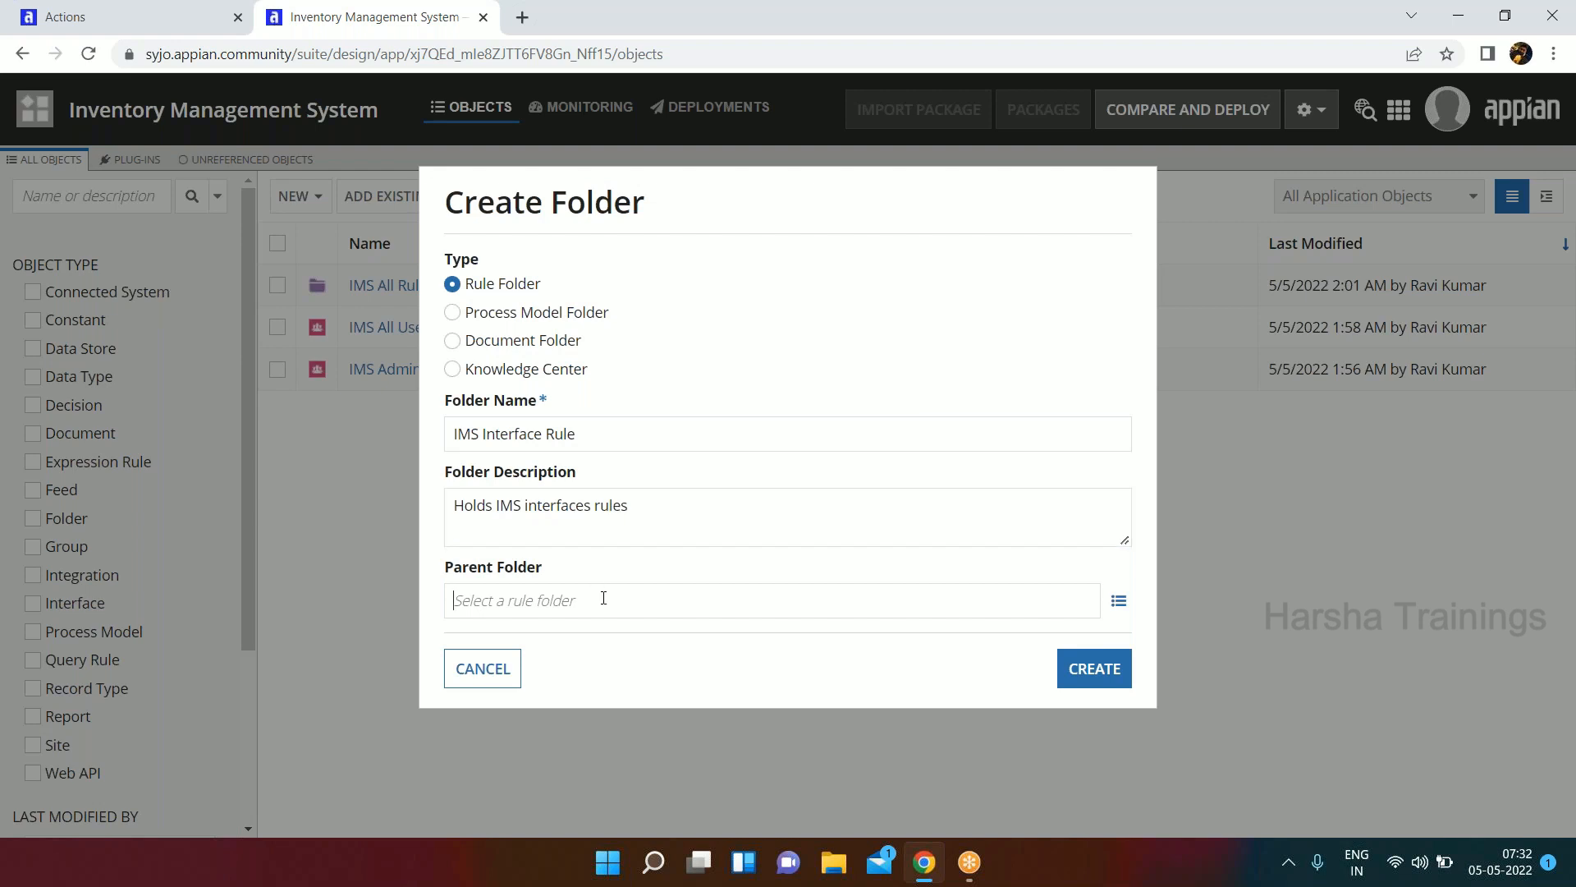
type("ims")
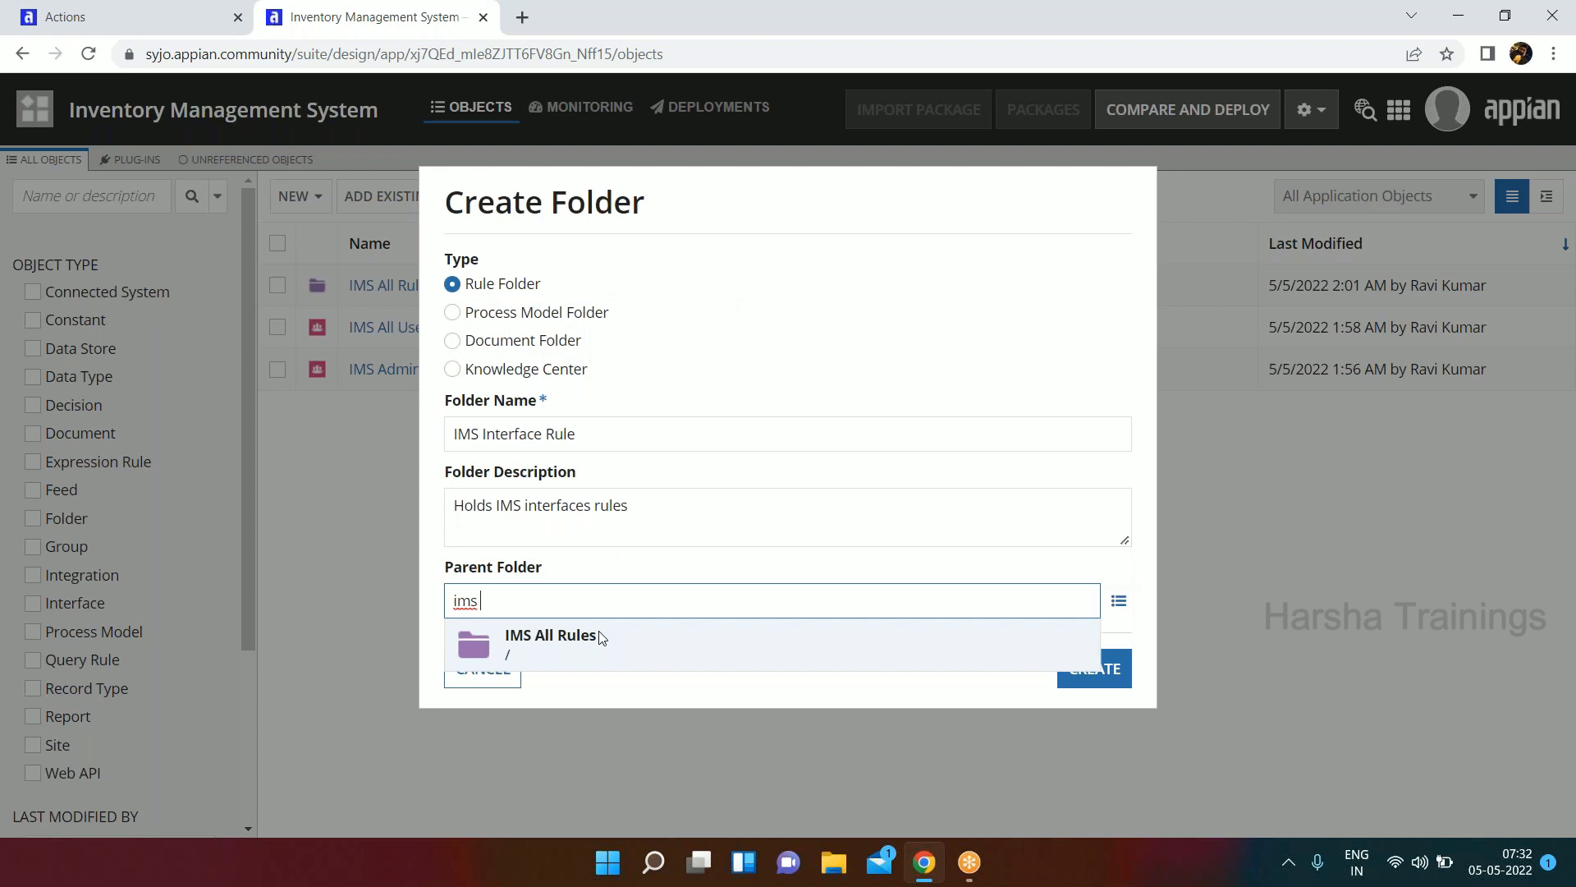
left_click(602, 637)
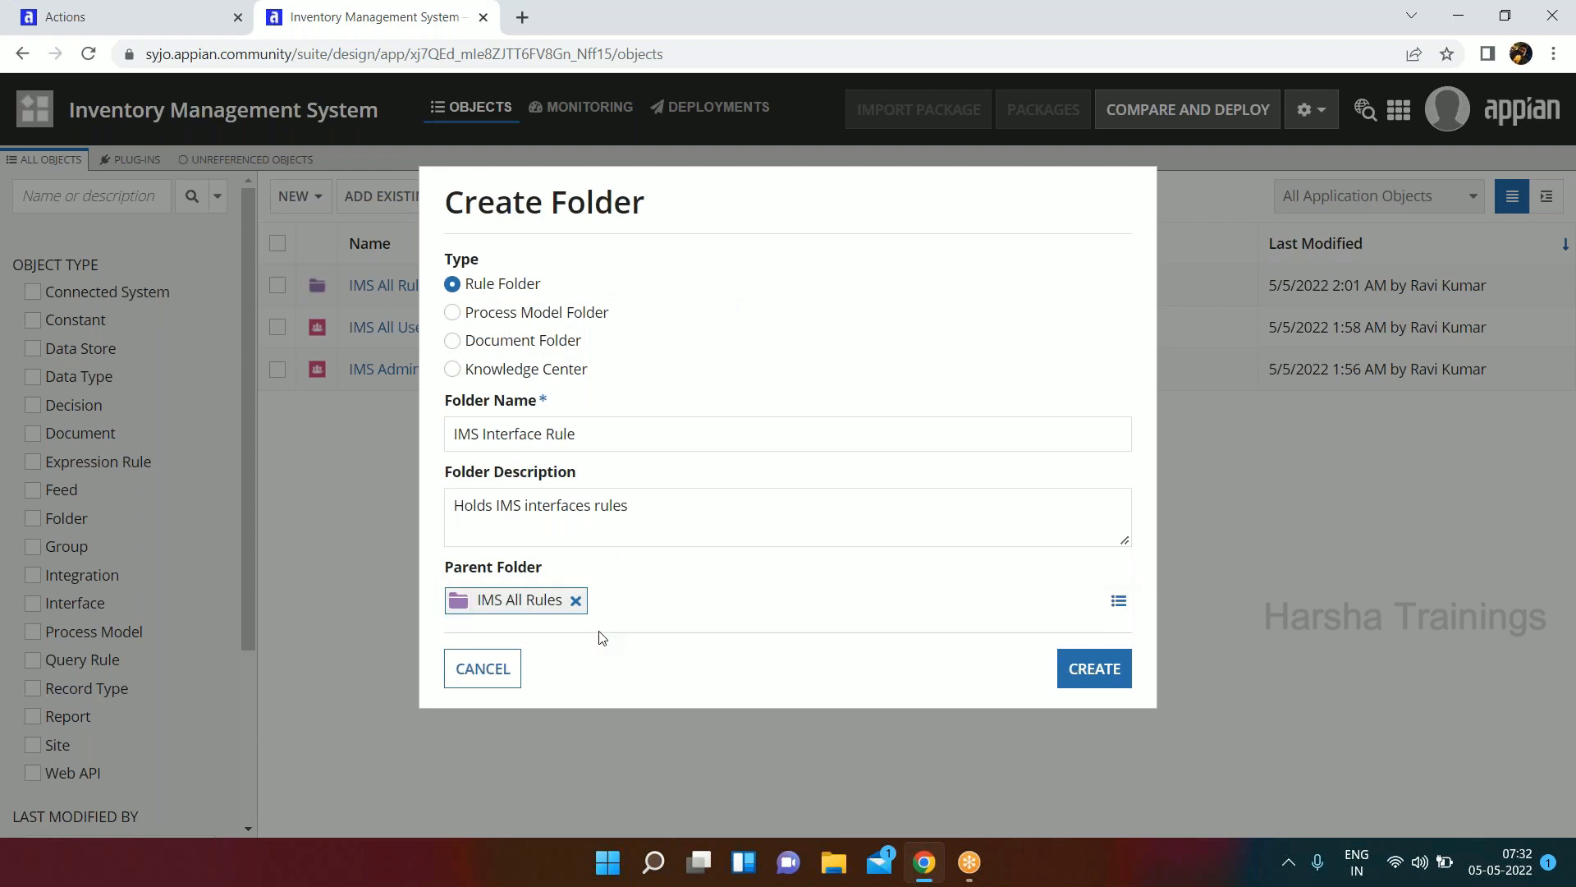
left_click(1100, 670)
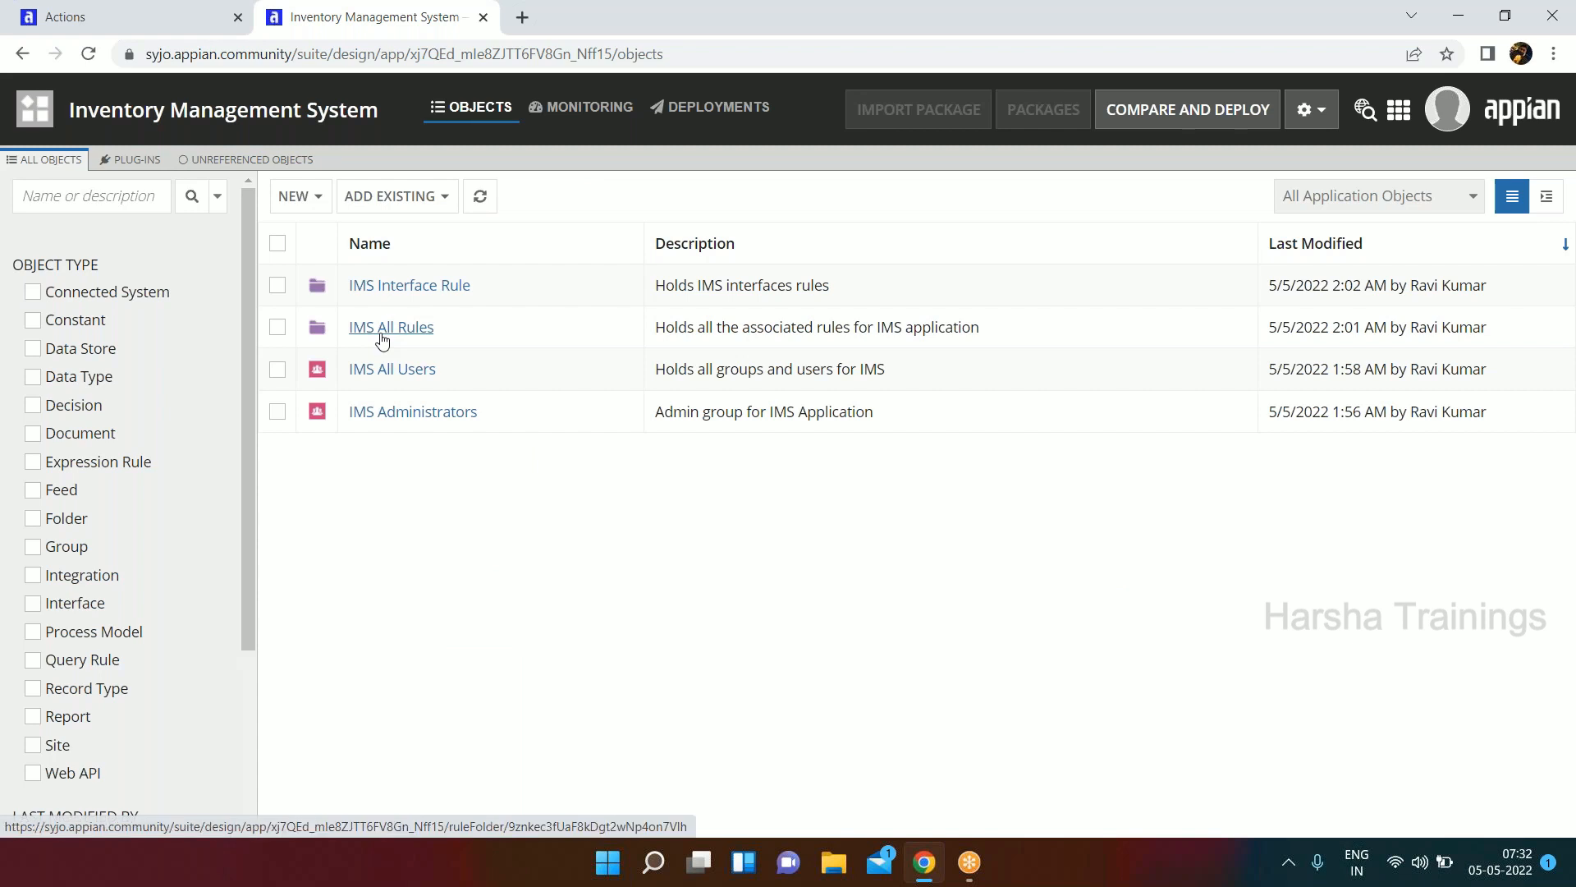
Look inside the IMS All Rules folder, then return to the full application object list with nothing selected.
left_click(382, 331)
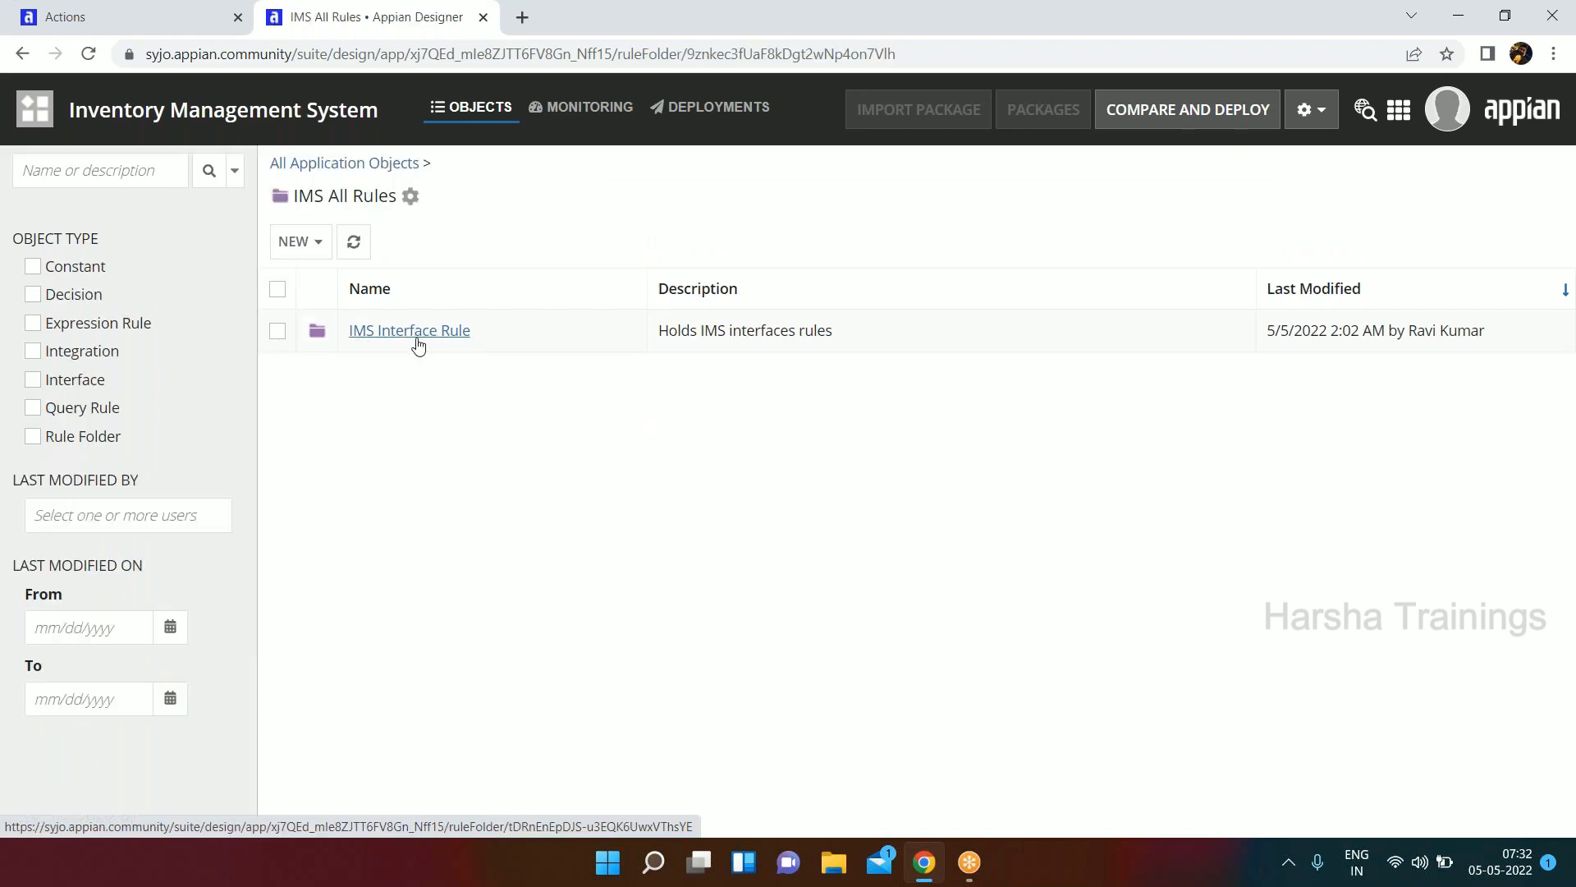
left_click(348, 166)
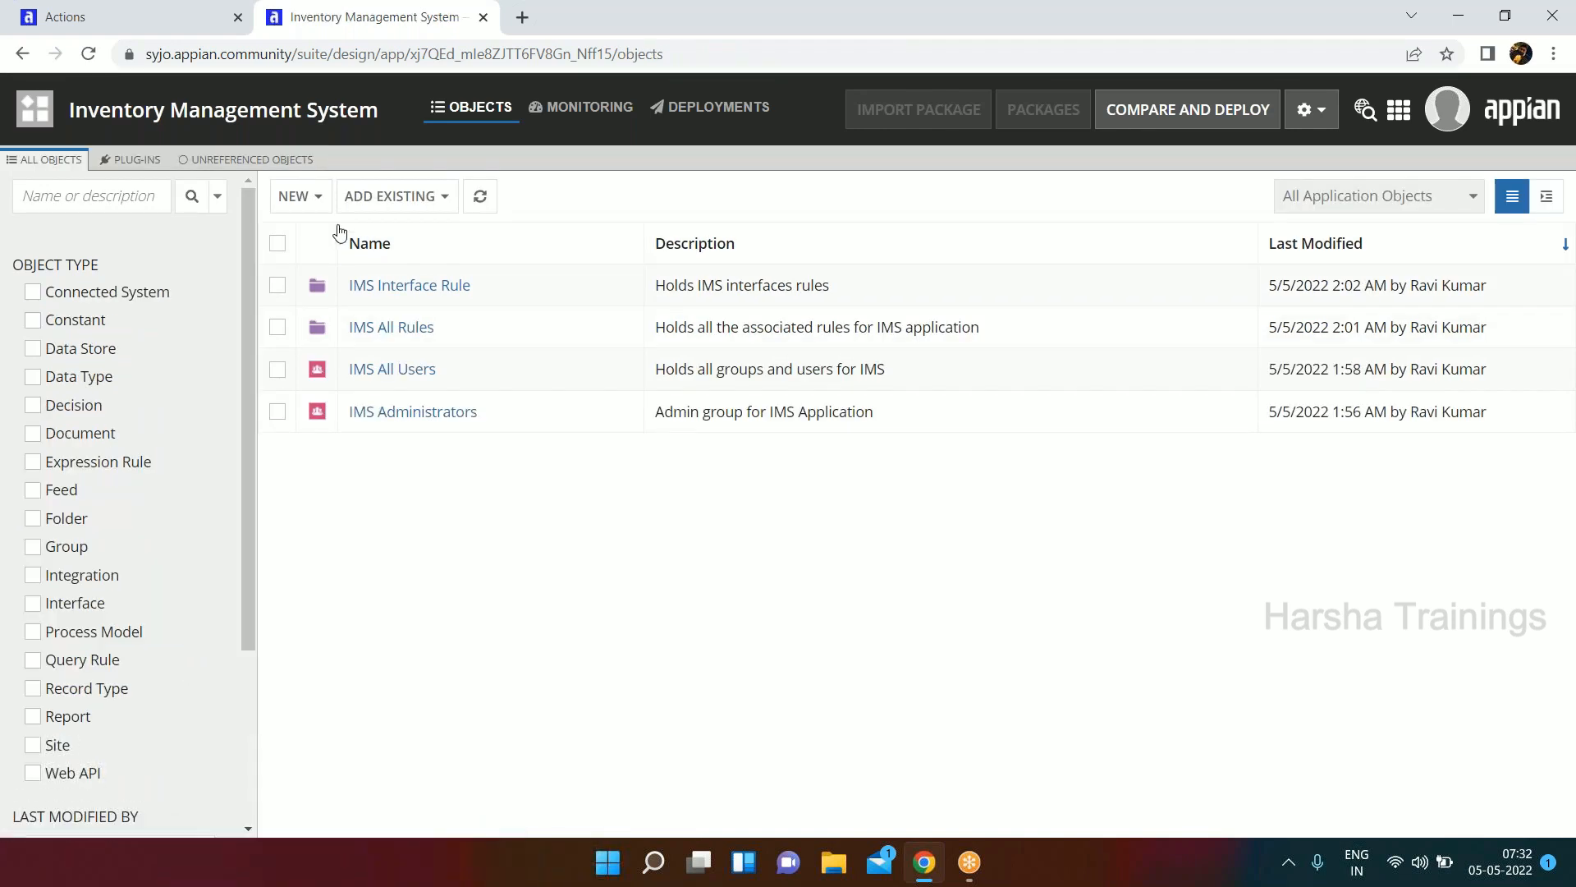
left_click(276, 287)
left_click(276, 285)
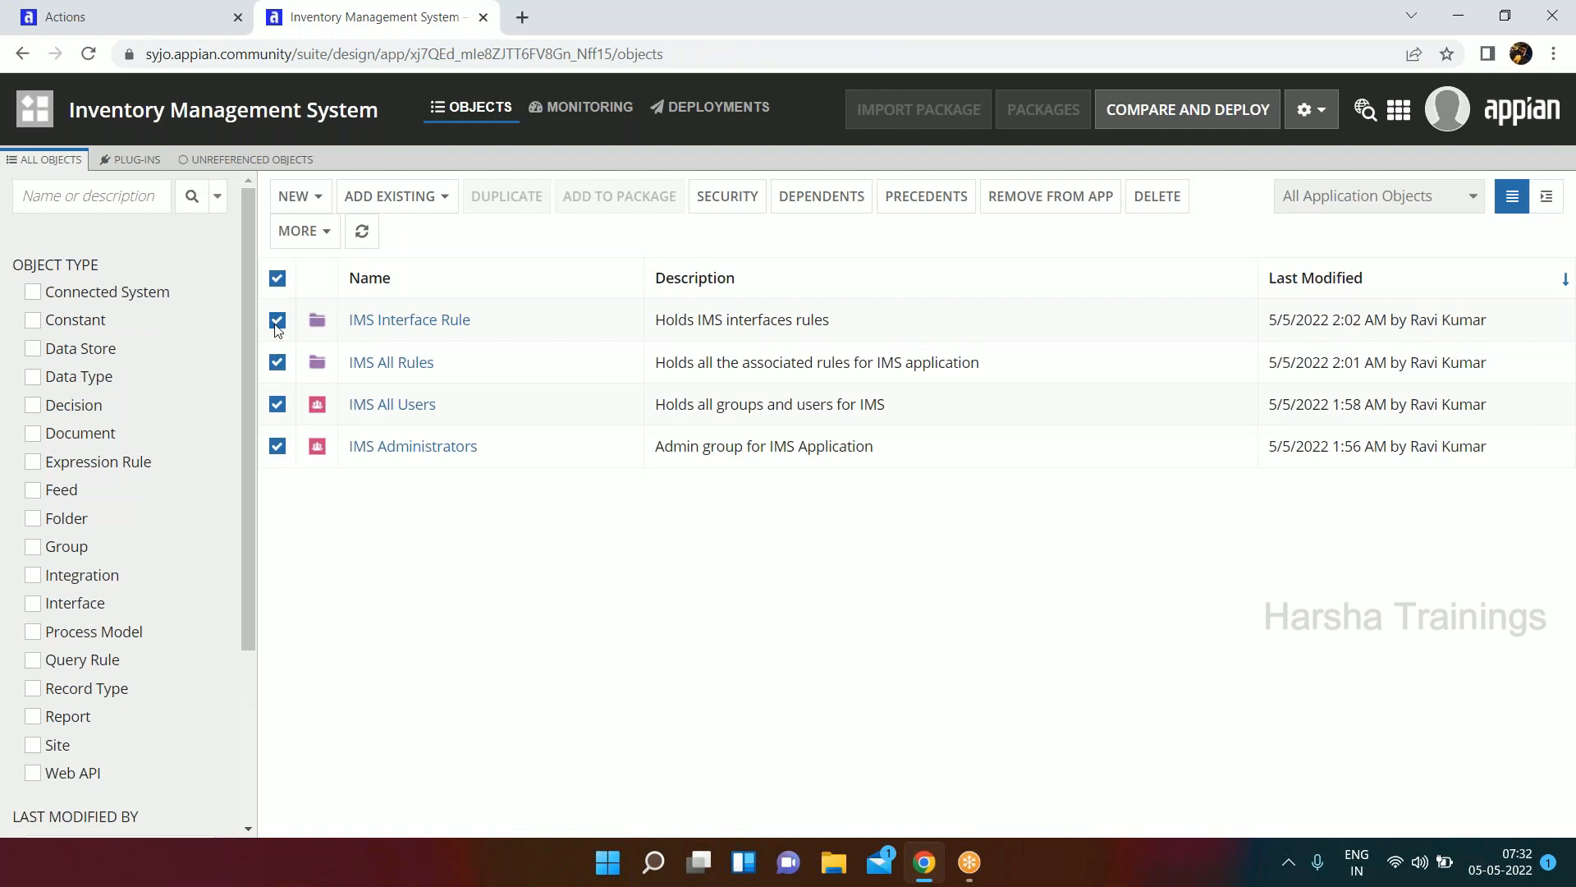
left_click(278, 281)
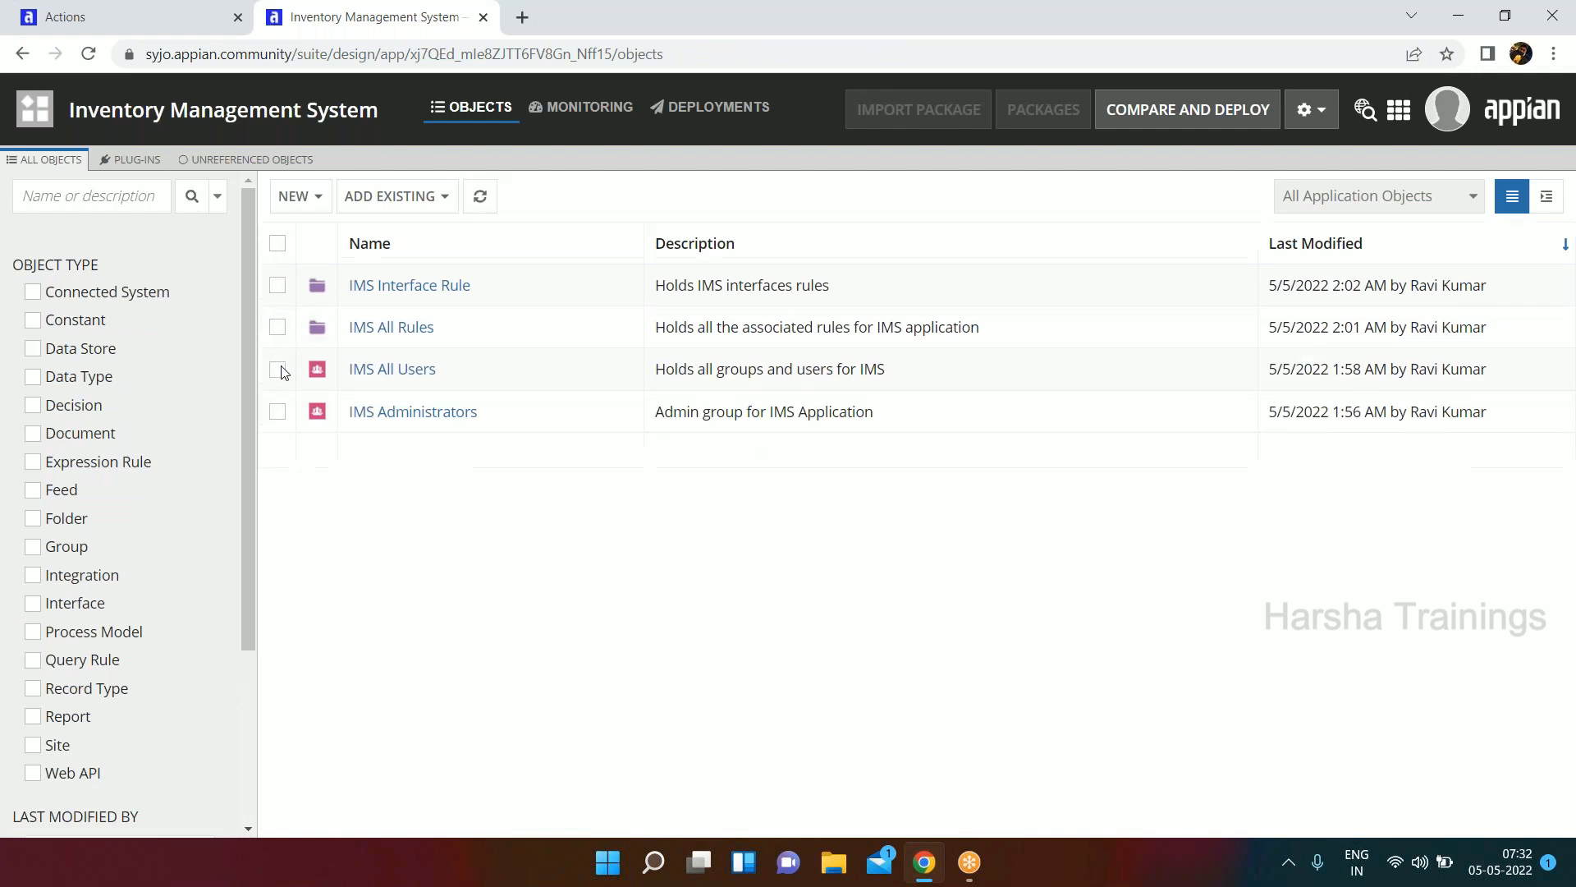
Review the security of the IMS All Rules folder, close it without changes, and deselect the folder.
left_click(277, 327)
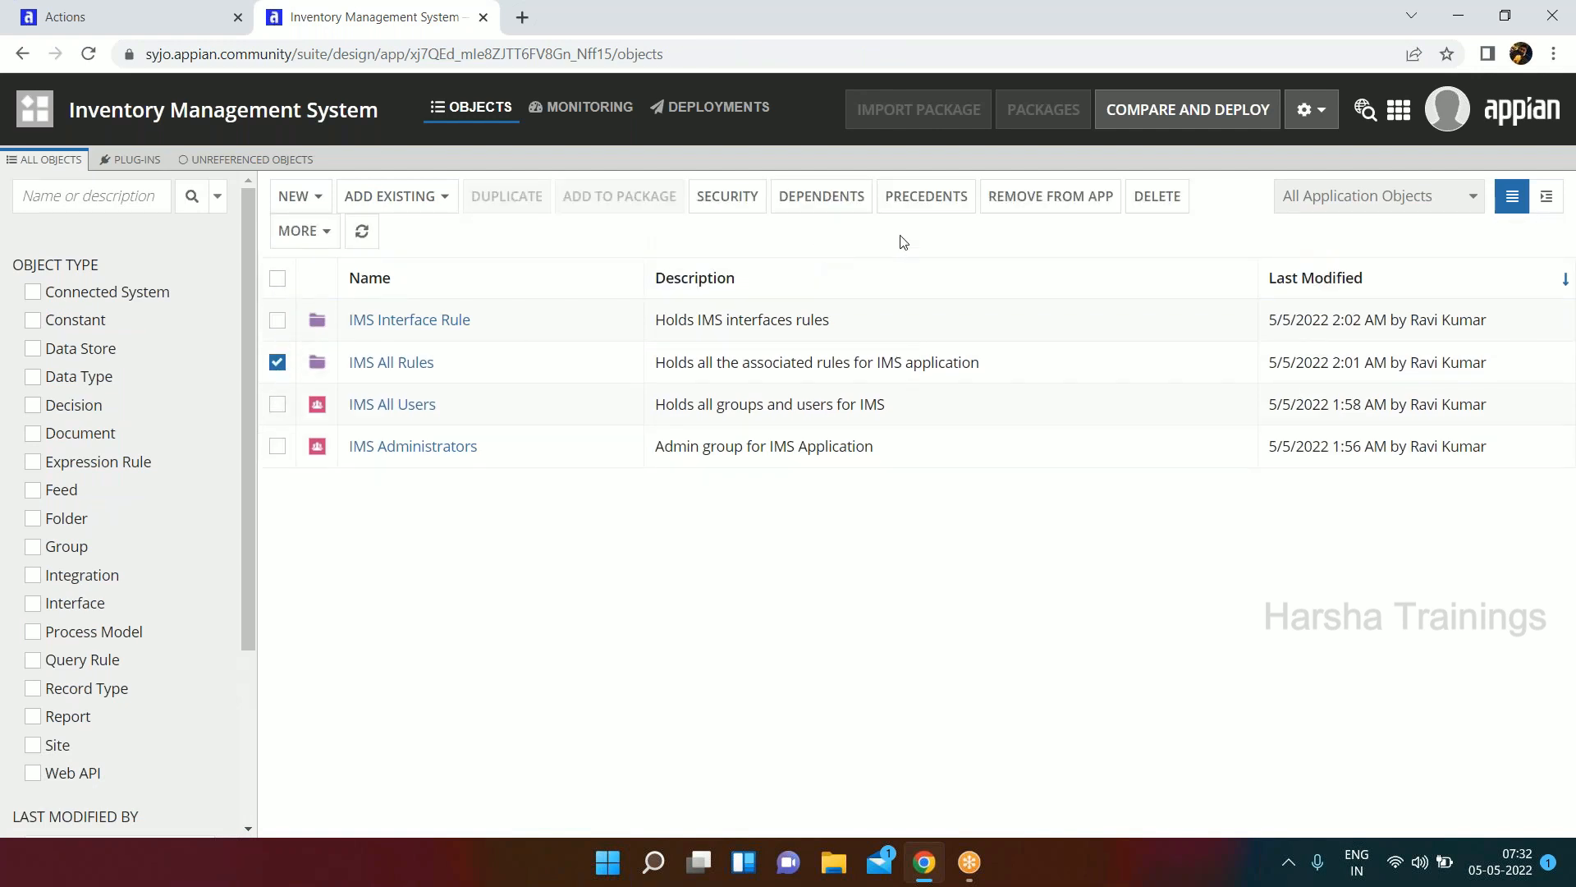
left_click(700, 207)
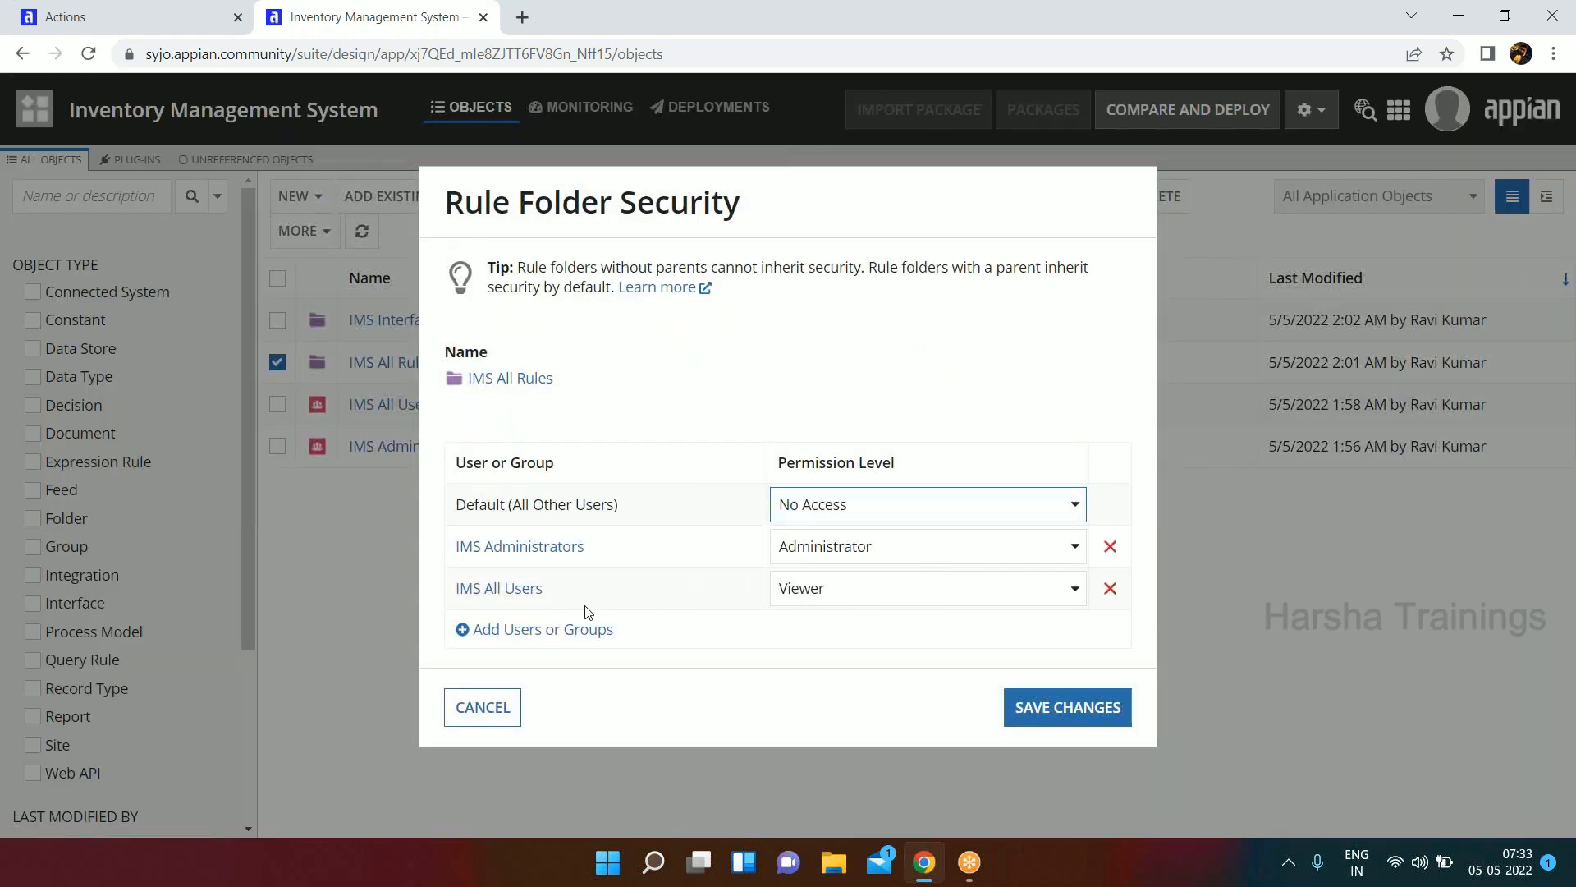
left_click(514, 711)
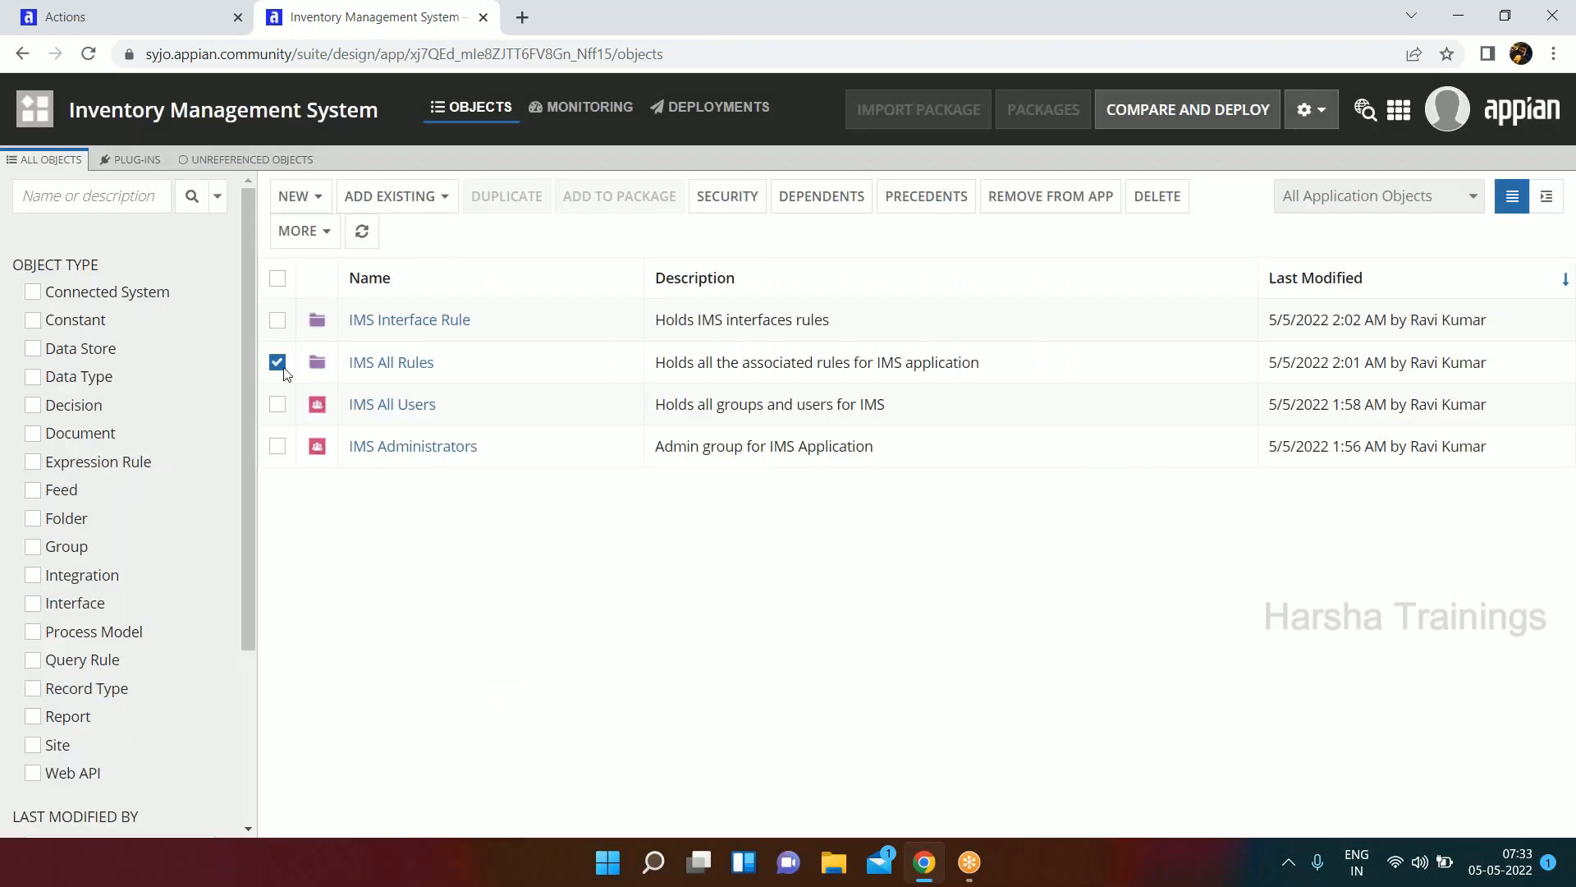
left_click(276, 354)
left_click(277, 327)
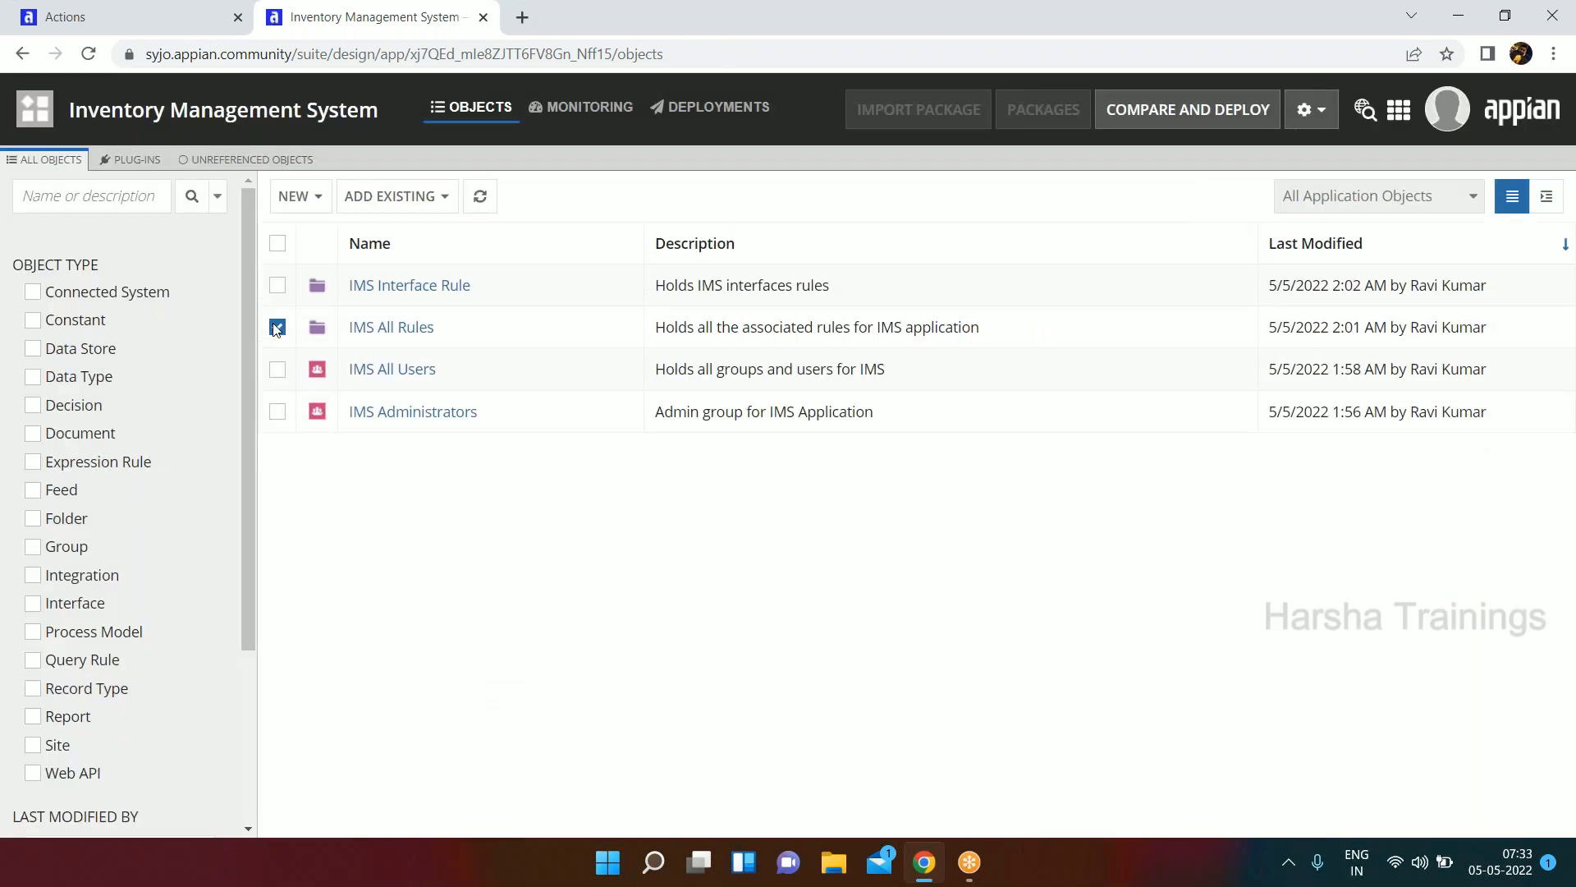
Review the security that the IMS Interface Rule folder inherits from its parent, then close it without changes.
left_click(277, 321)
left_click(275, 364)
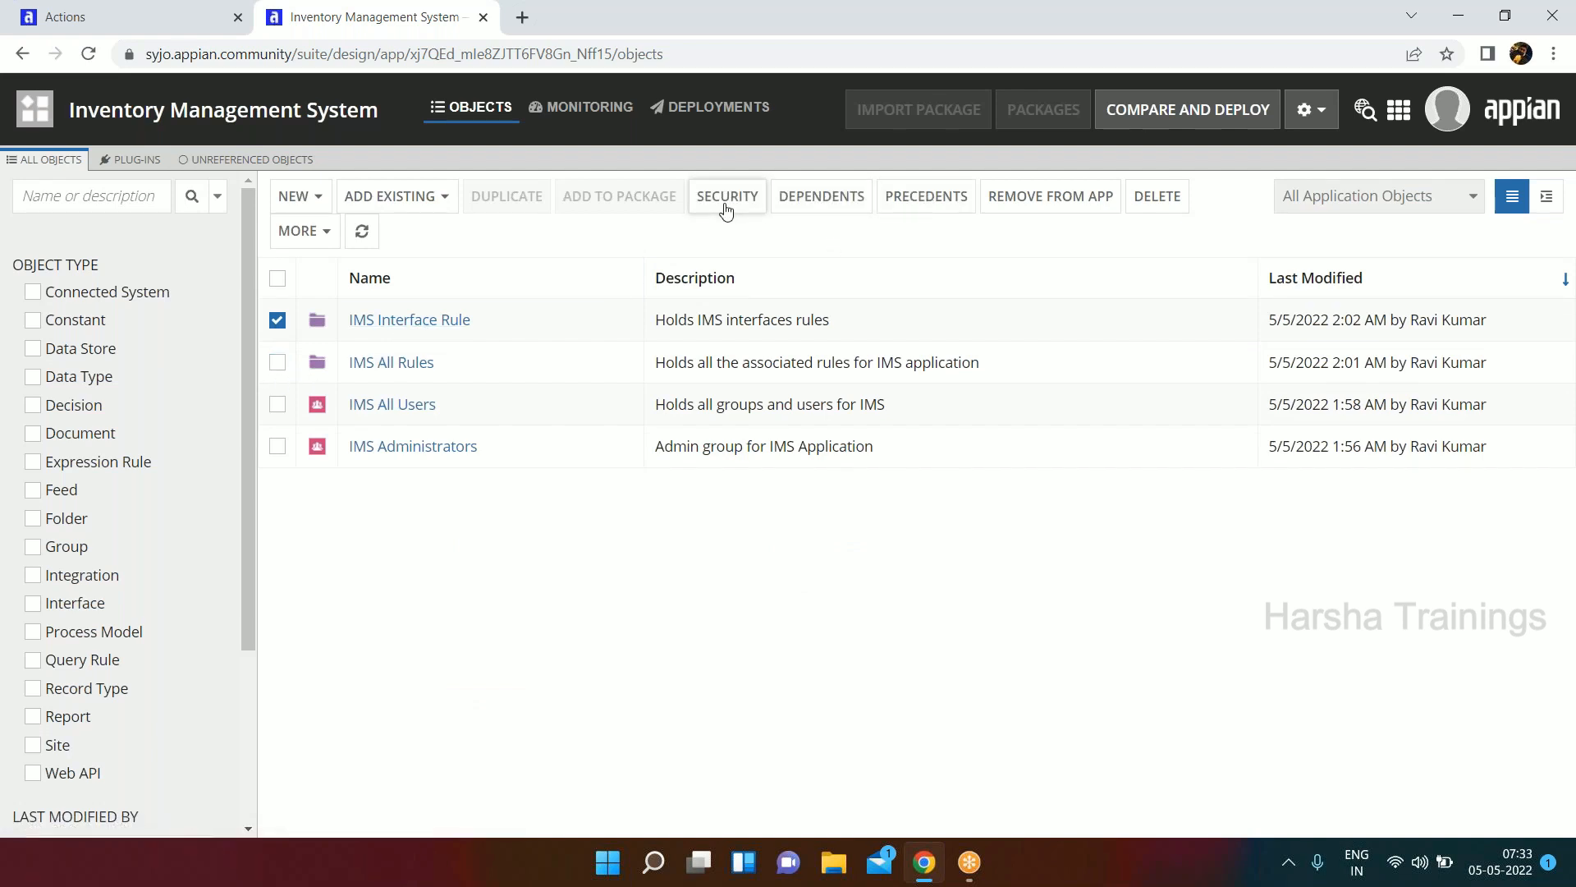
left_click(726, 211)
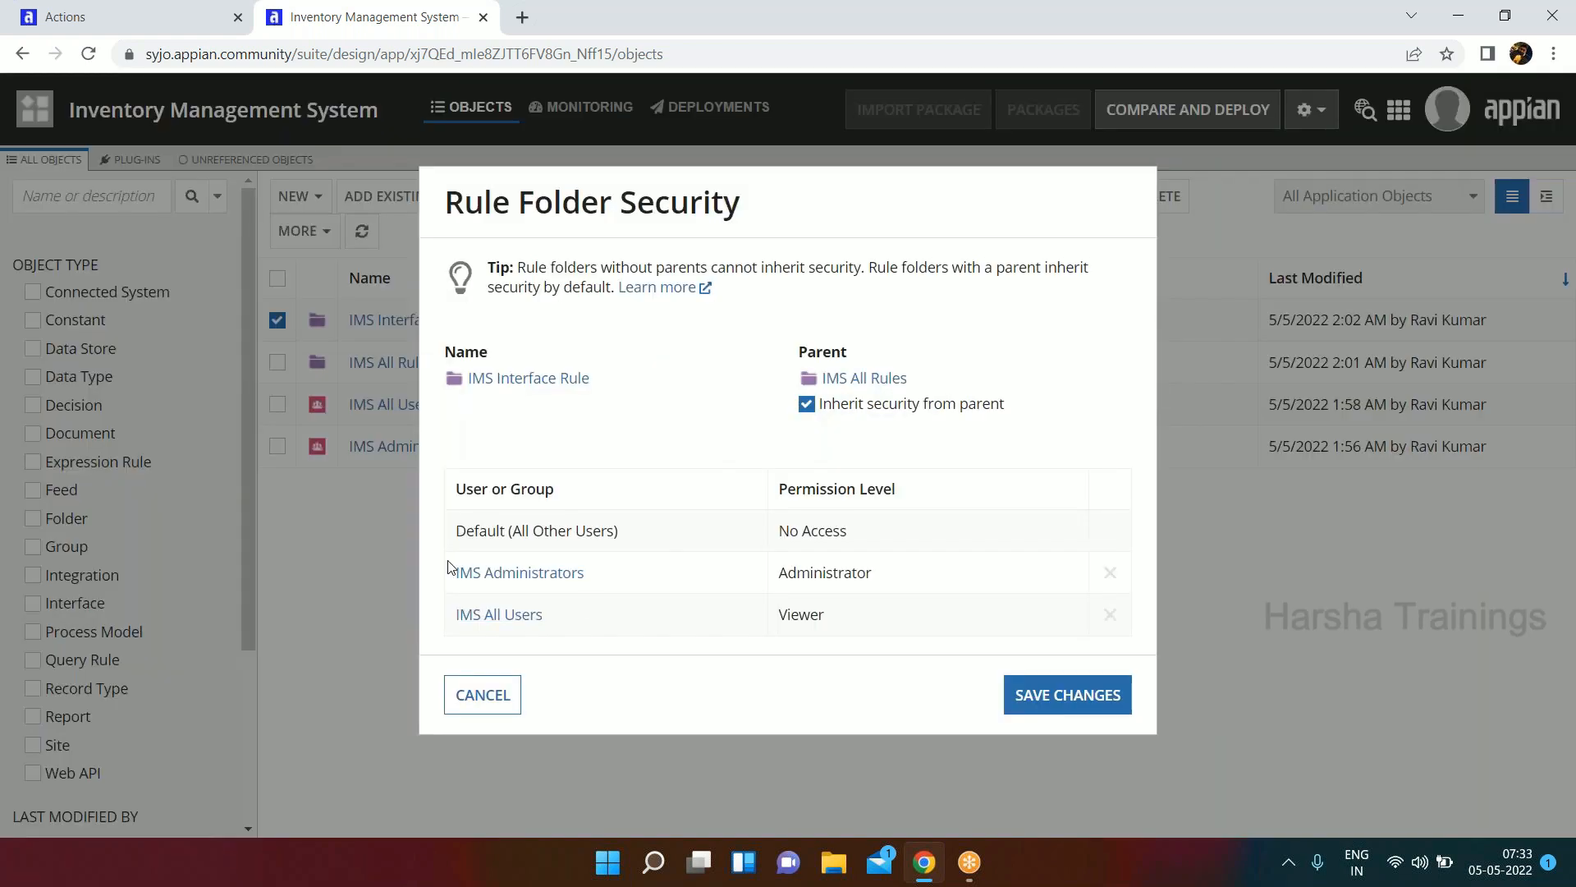
left_click_drag(448, 567, 908, 633)
left_click(853, 436)
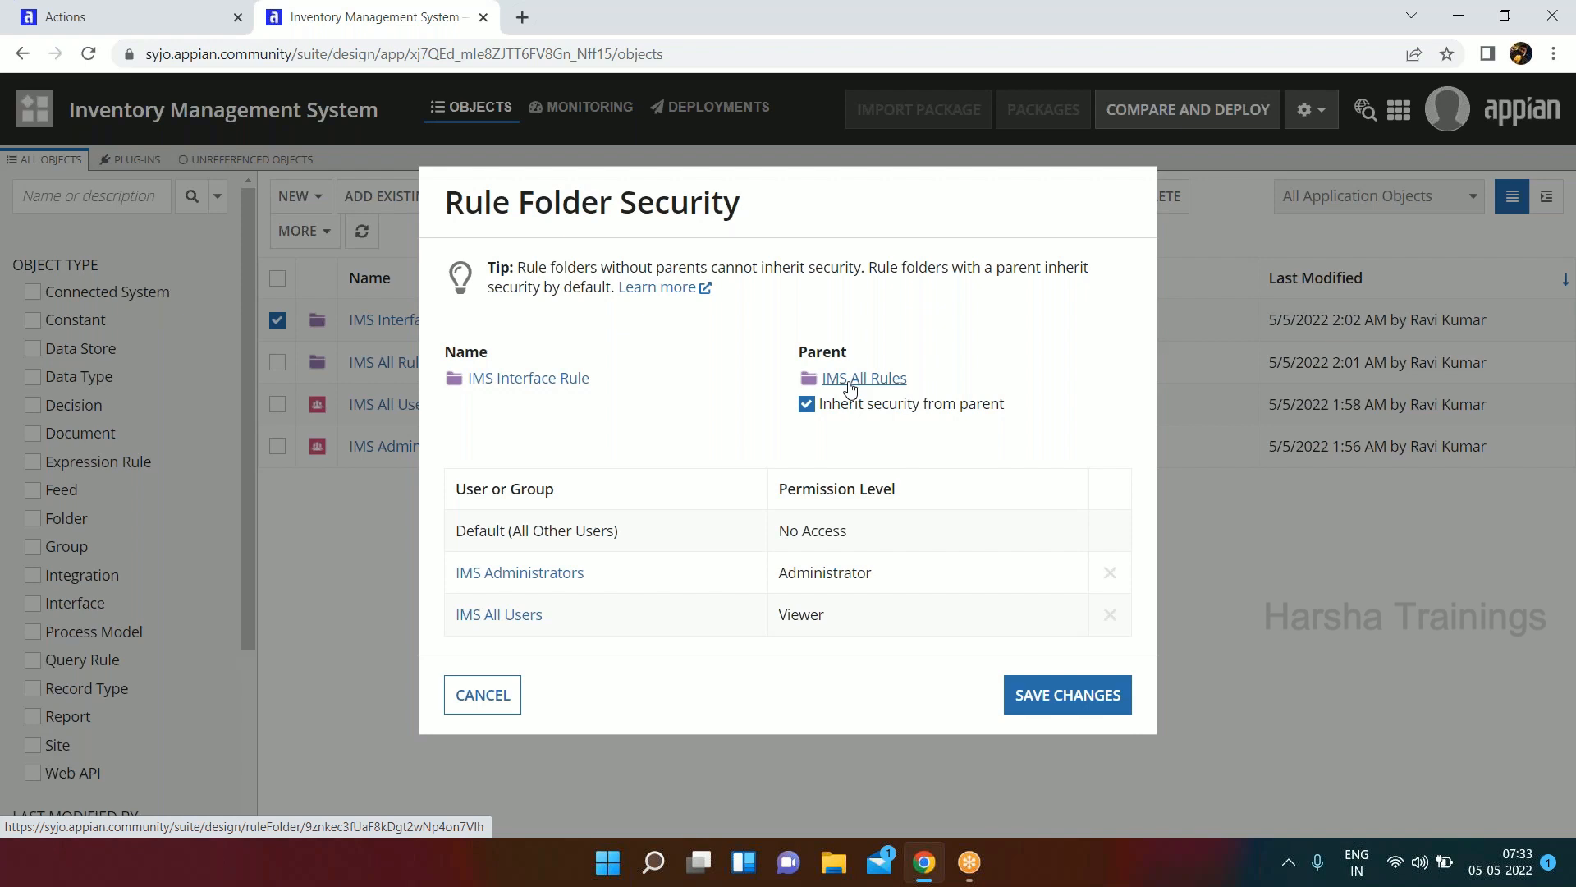
left_click(476, 706)
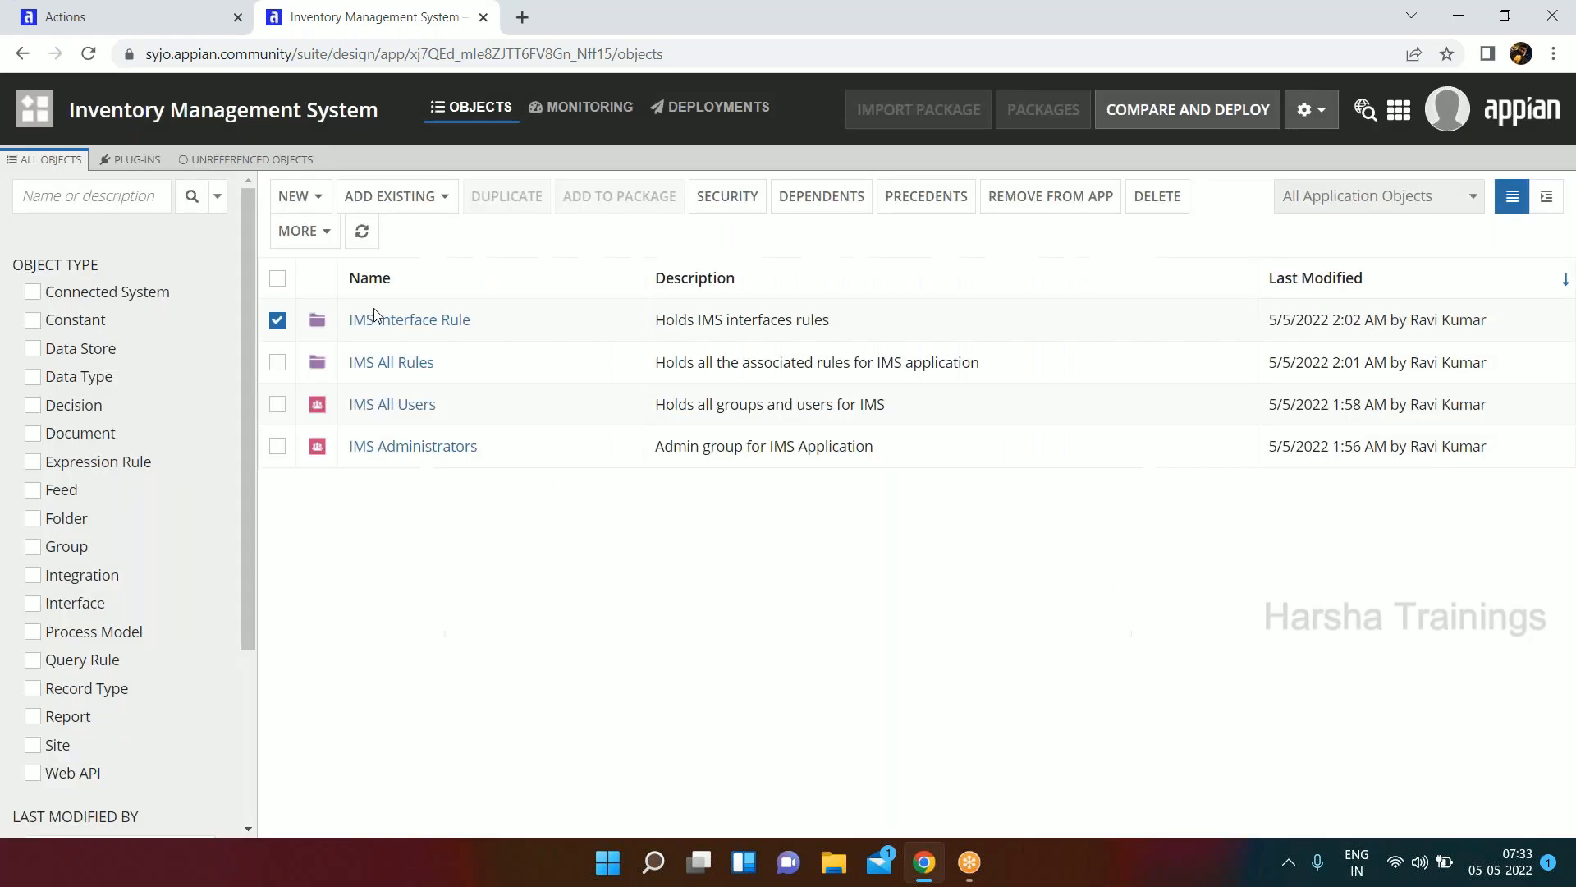
left_click(278, 320)
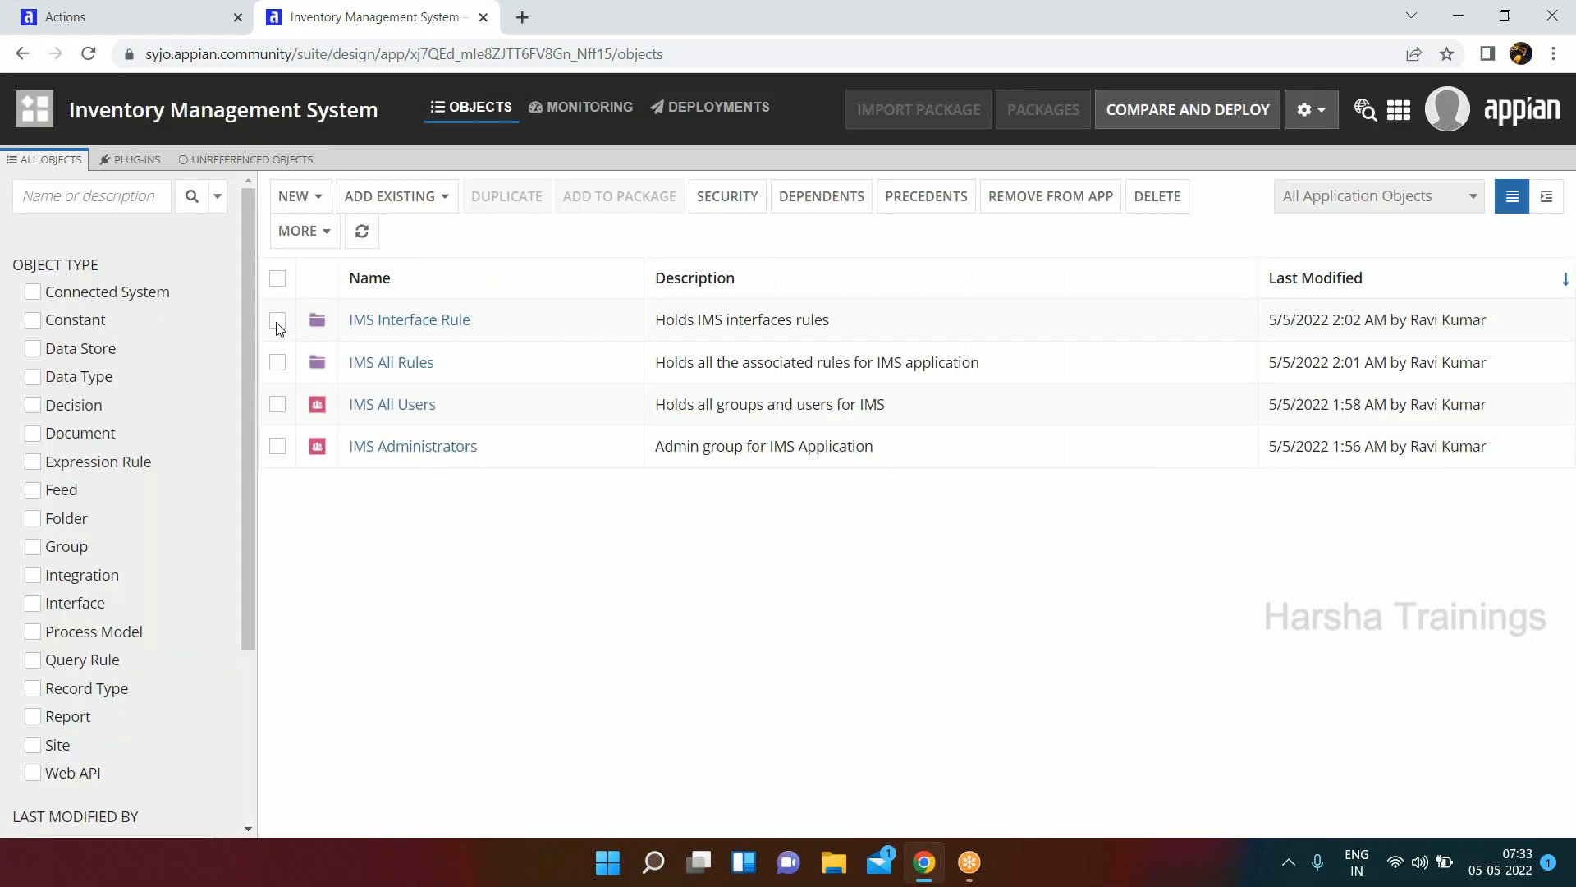
Start a new rule folder named IMS Constants.
left_click(318, 205)
scroll(341, 788, "down", 2)
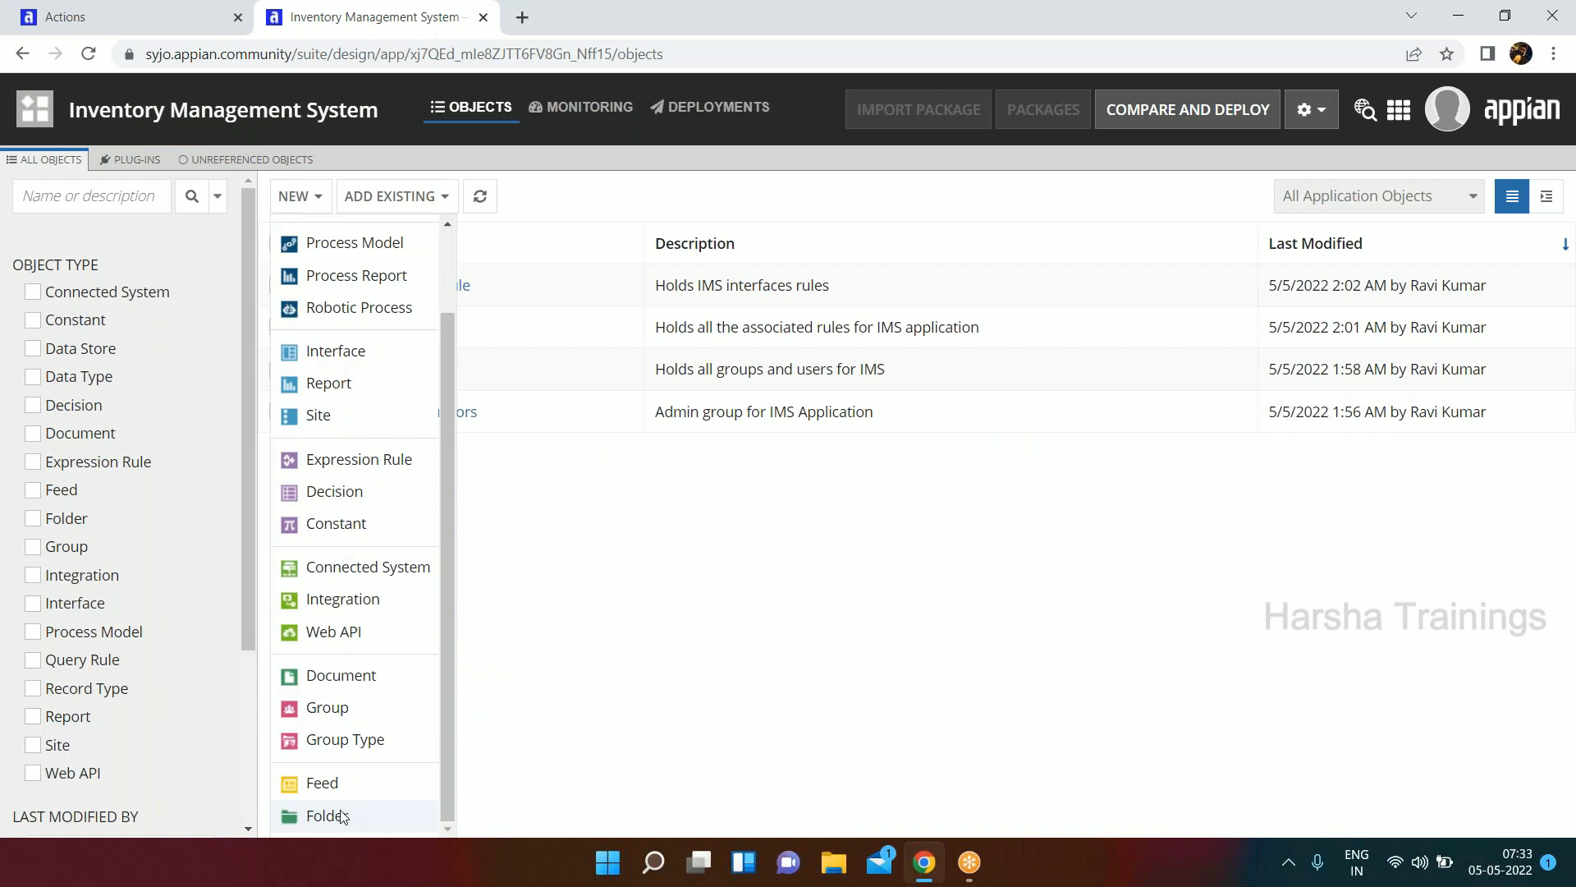
left_click(324, 815)
left_click(562, 430)
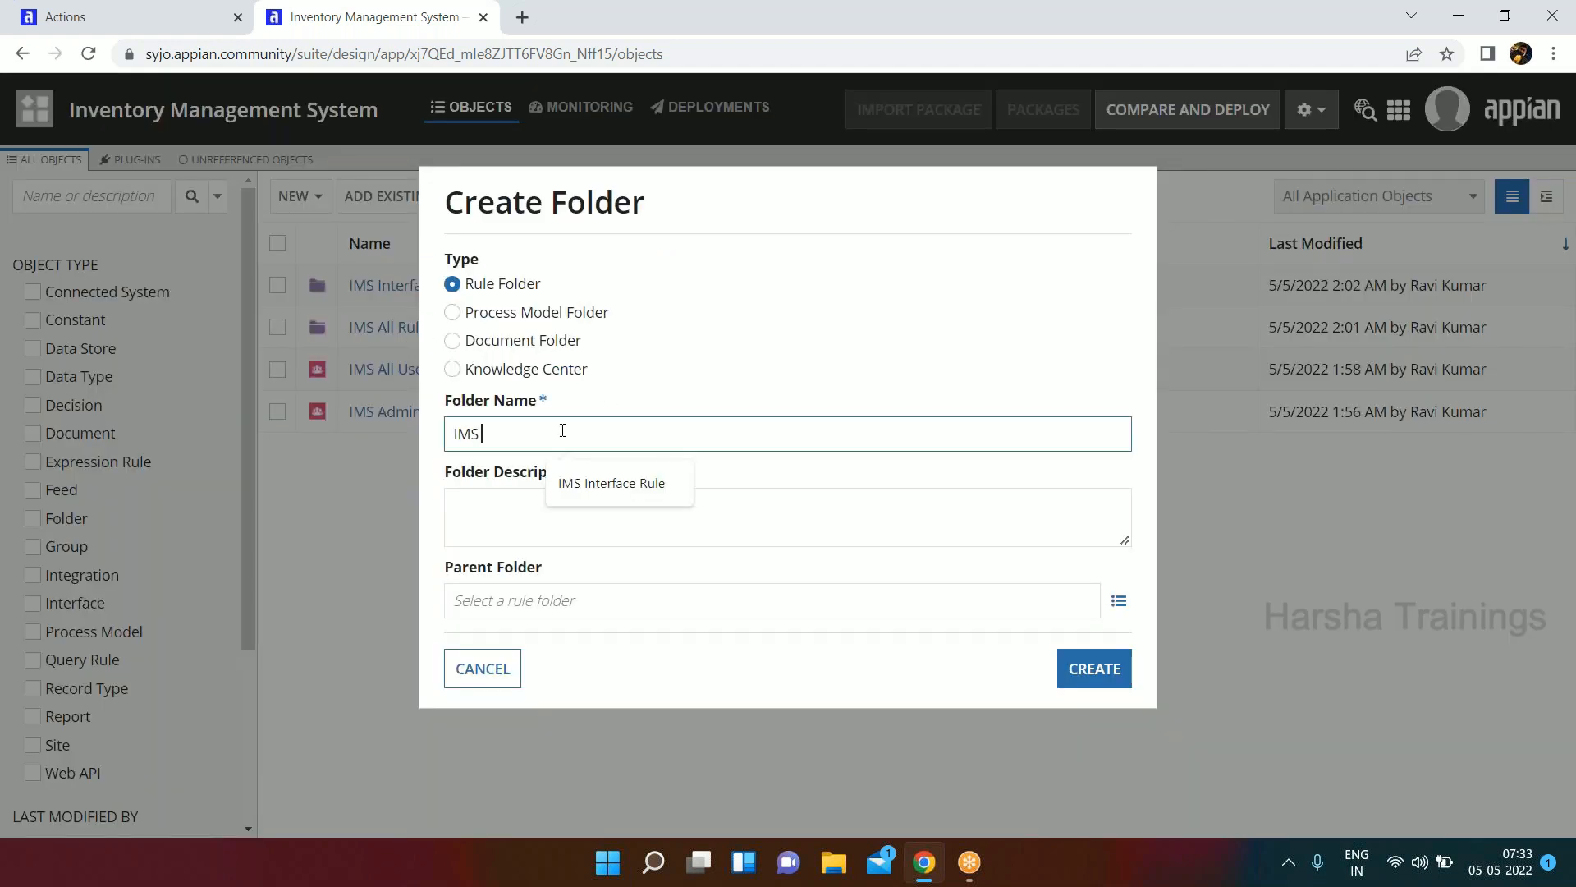
type("Constants")
Enter "Holds all the constant for IMS Application" as the description of the IMS Constants folder.
left_click(549, 525)
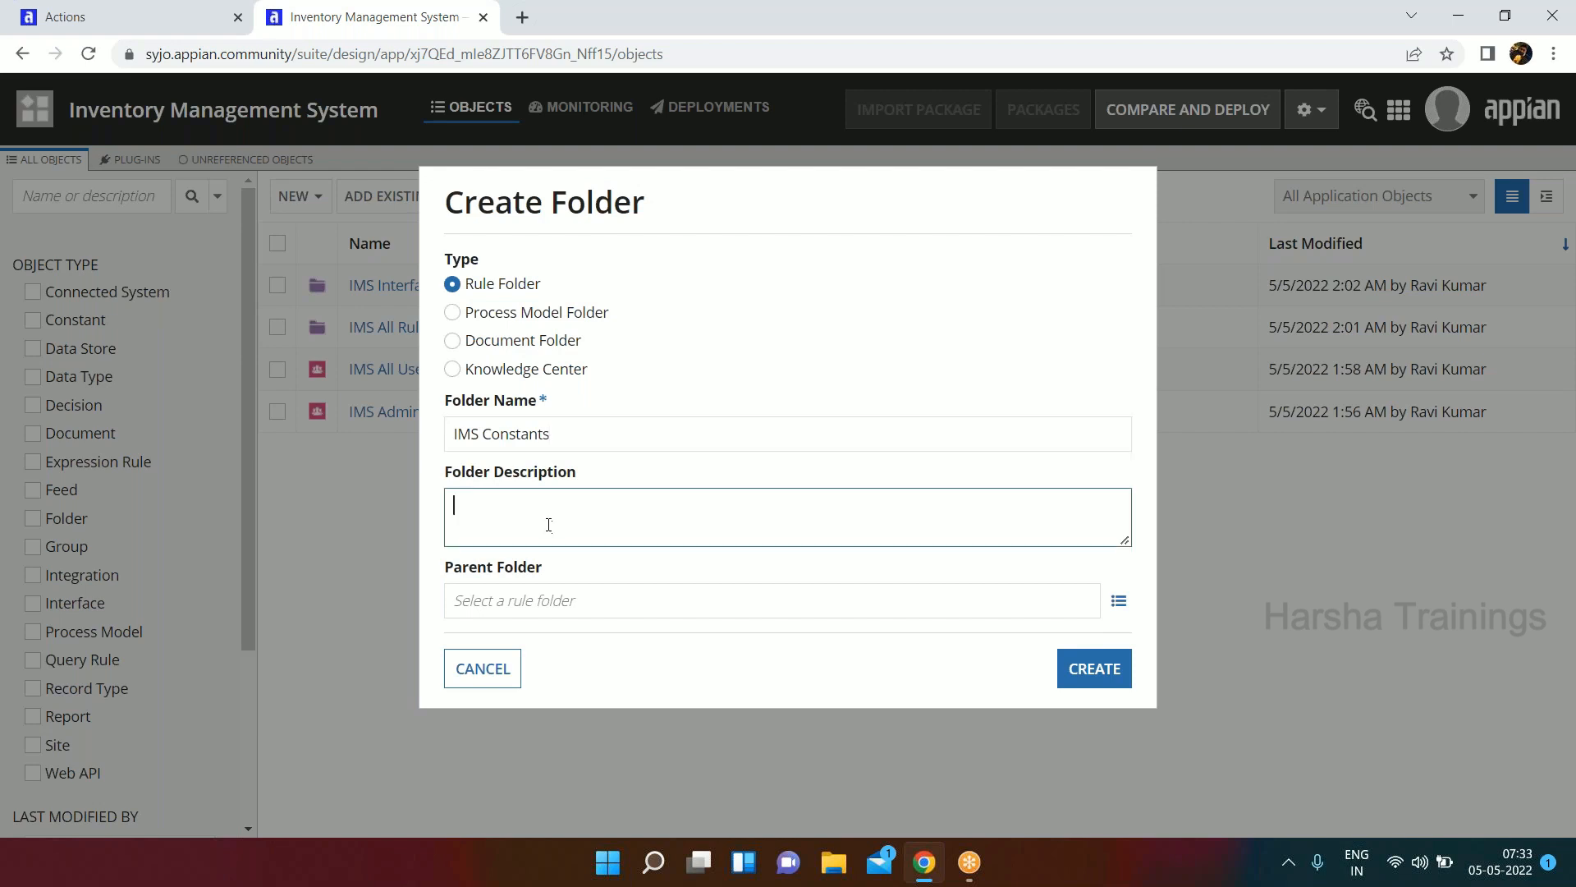
type("Holds all the constant for IMS Appli")
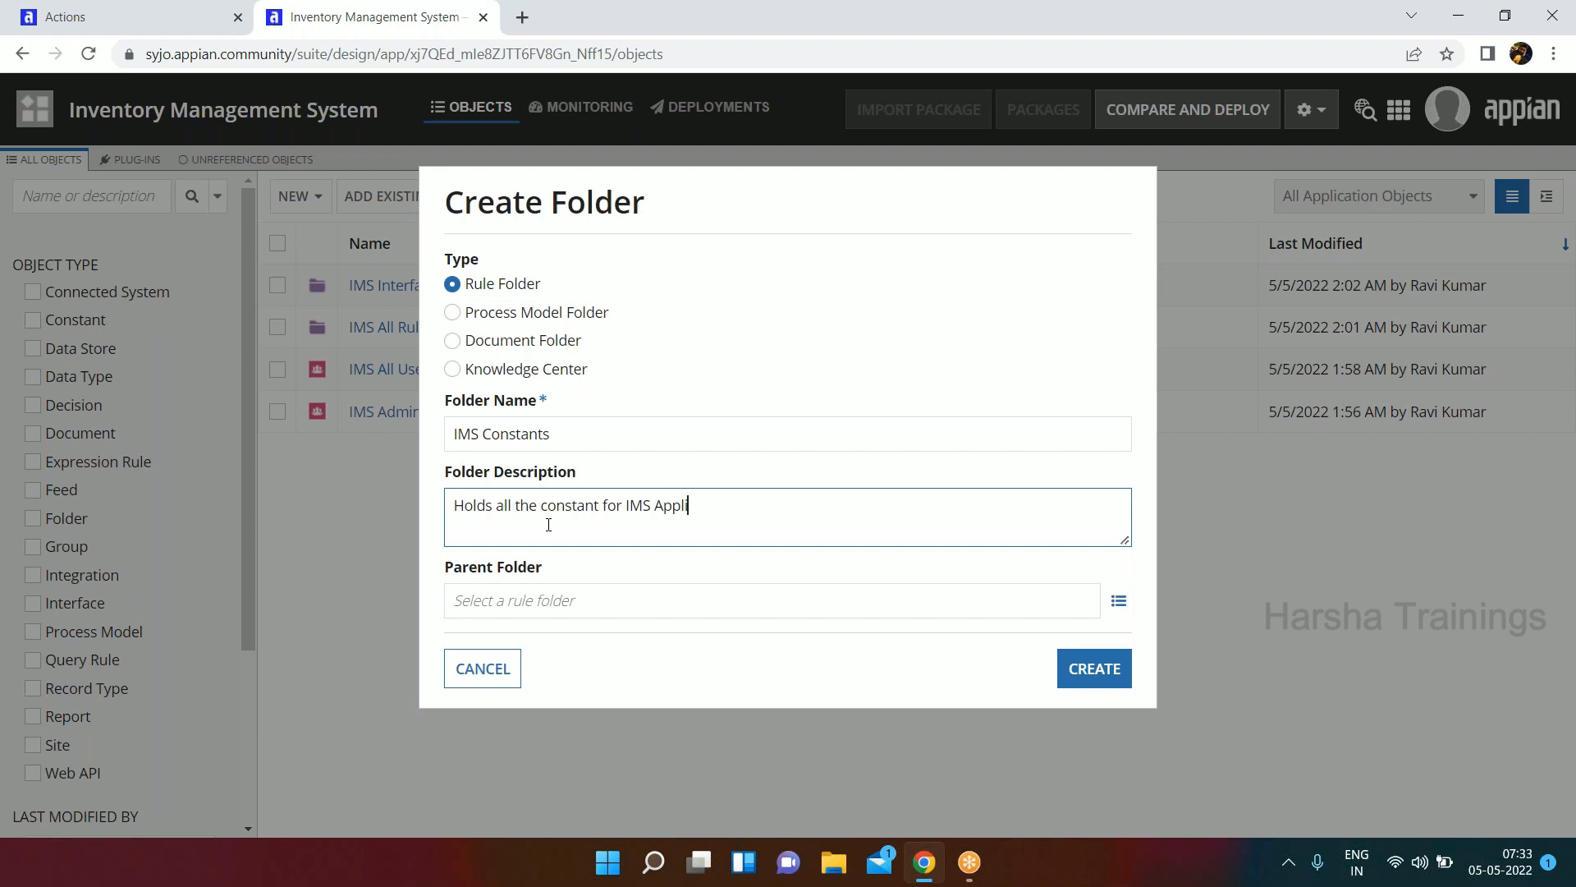
Set IMS All Rules as the parent folder and create the IMS Constants folder.
key("Tab")
type("ims")
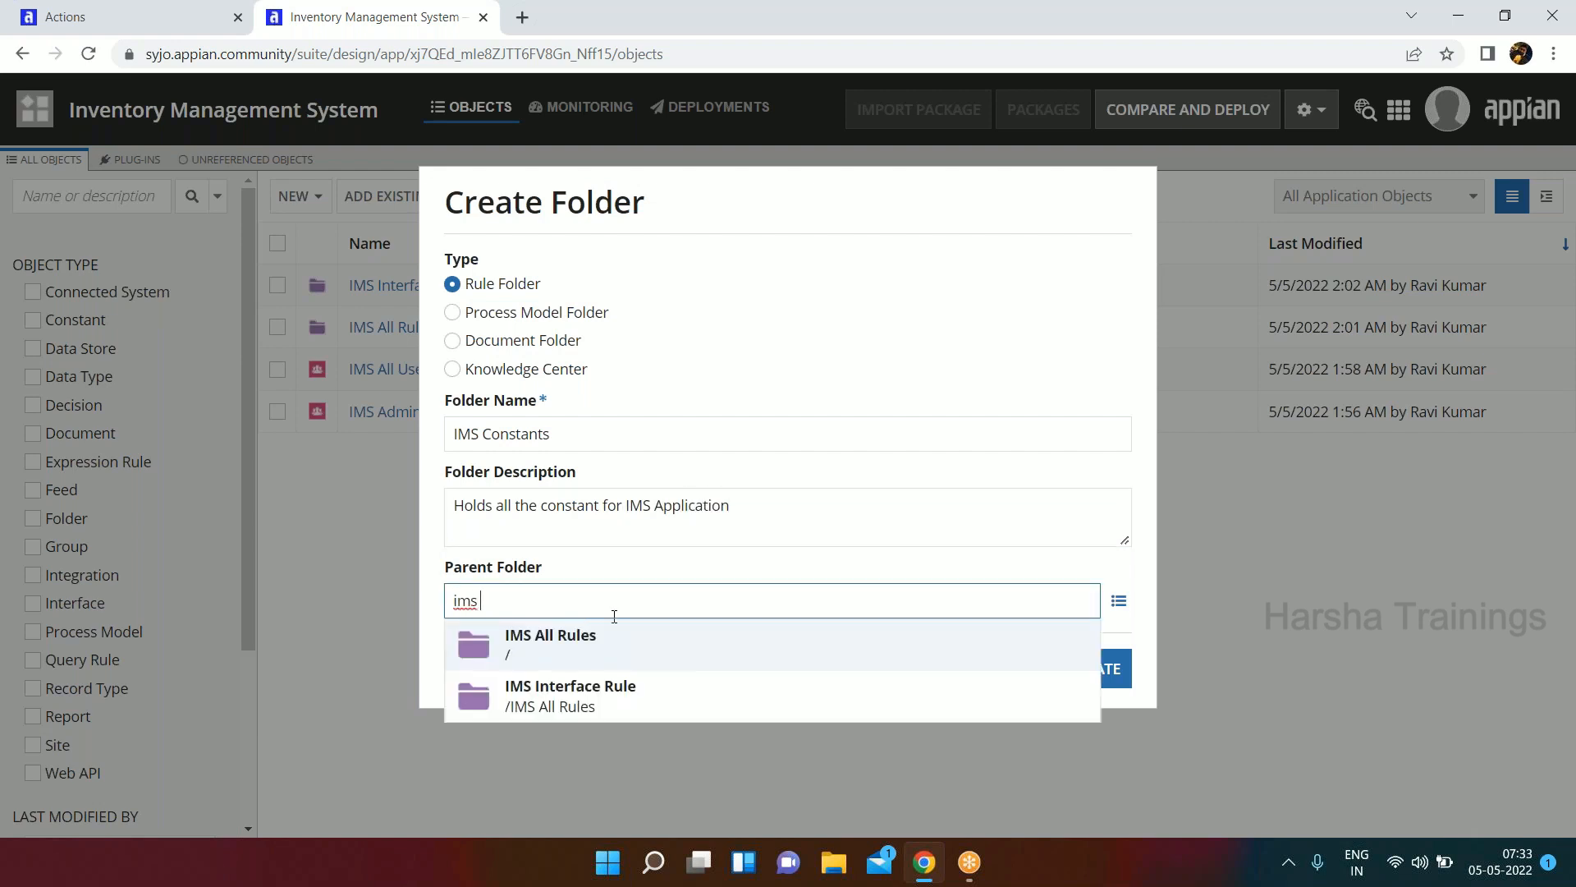
left_click(602, 646)
left_click(1066, 665)
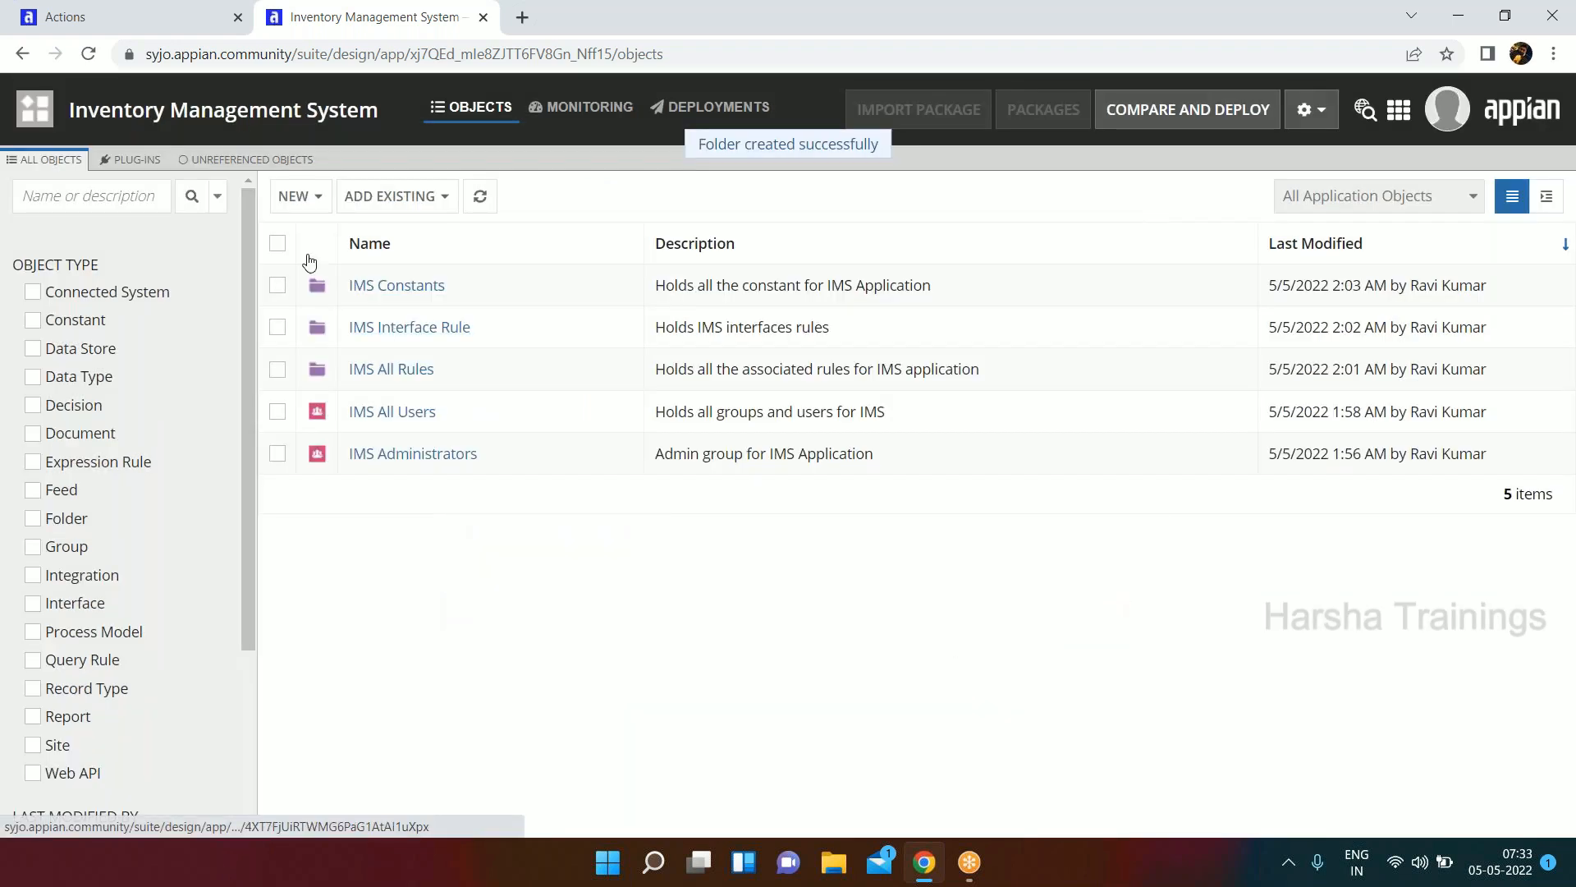
Start another new rule folder named "IMS expression Rules".
left_click(313, 209)
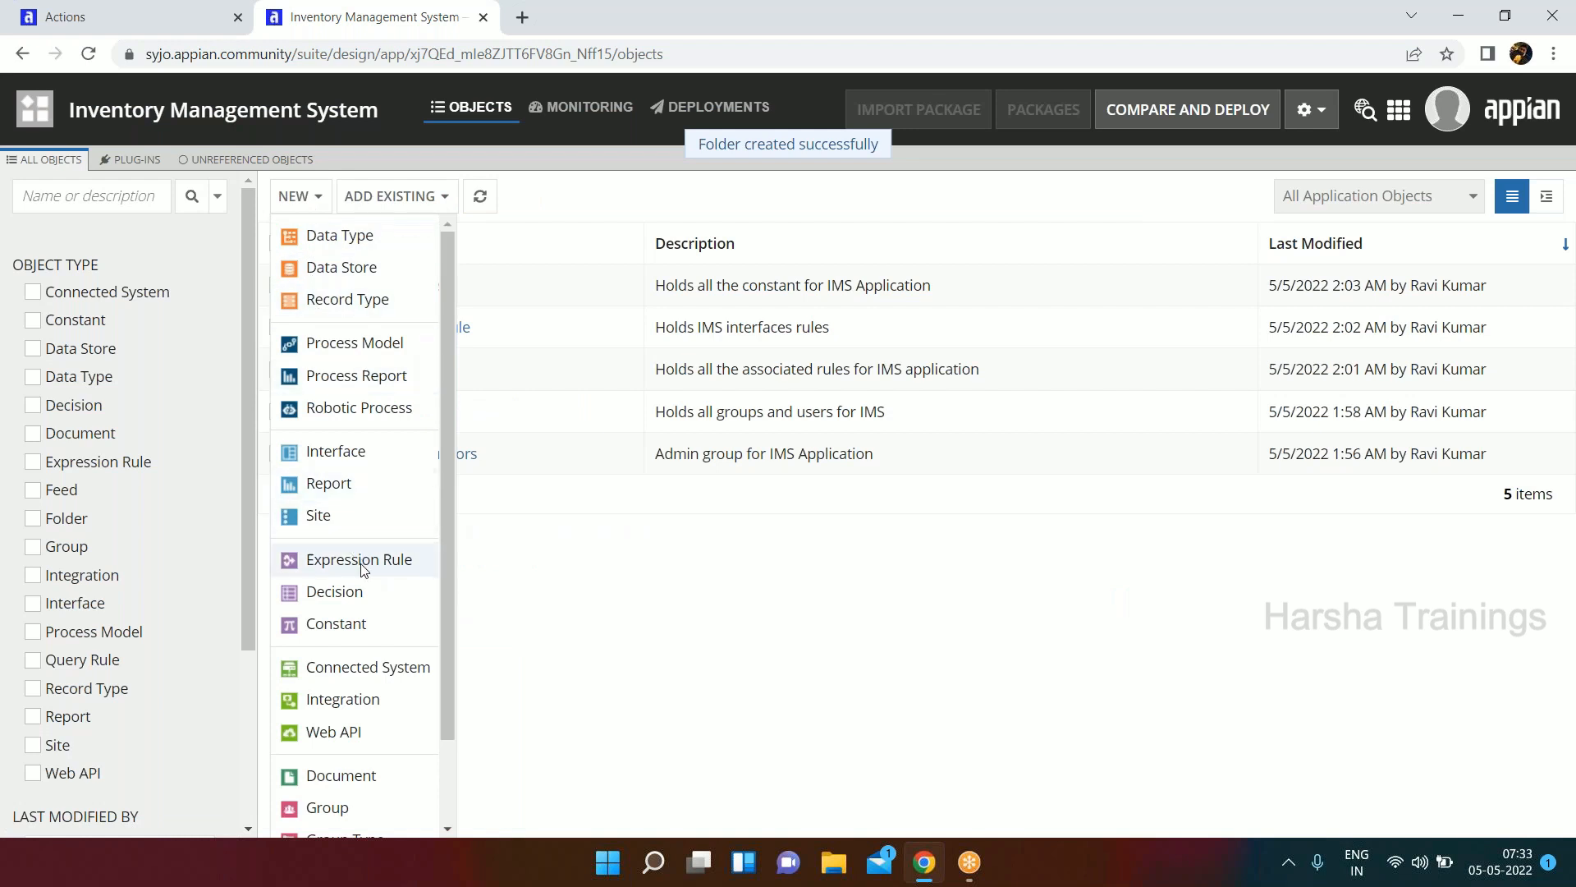
scroll(351, 756, "down", 3)
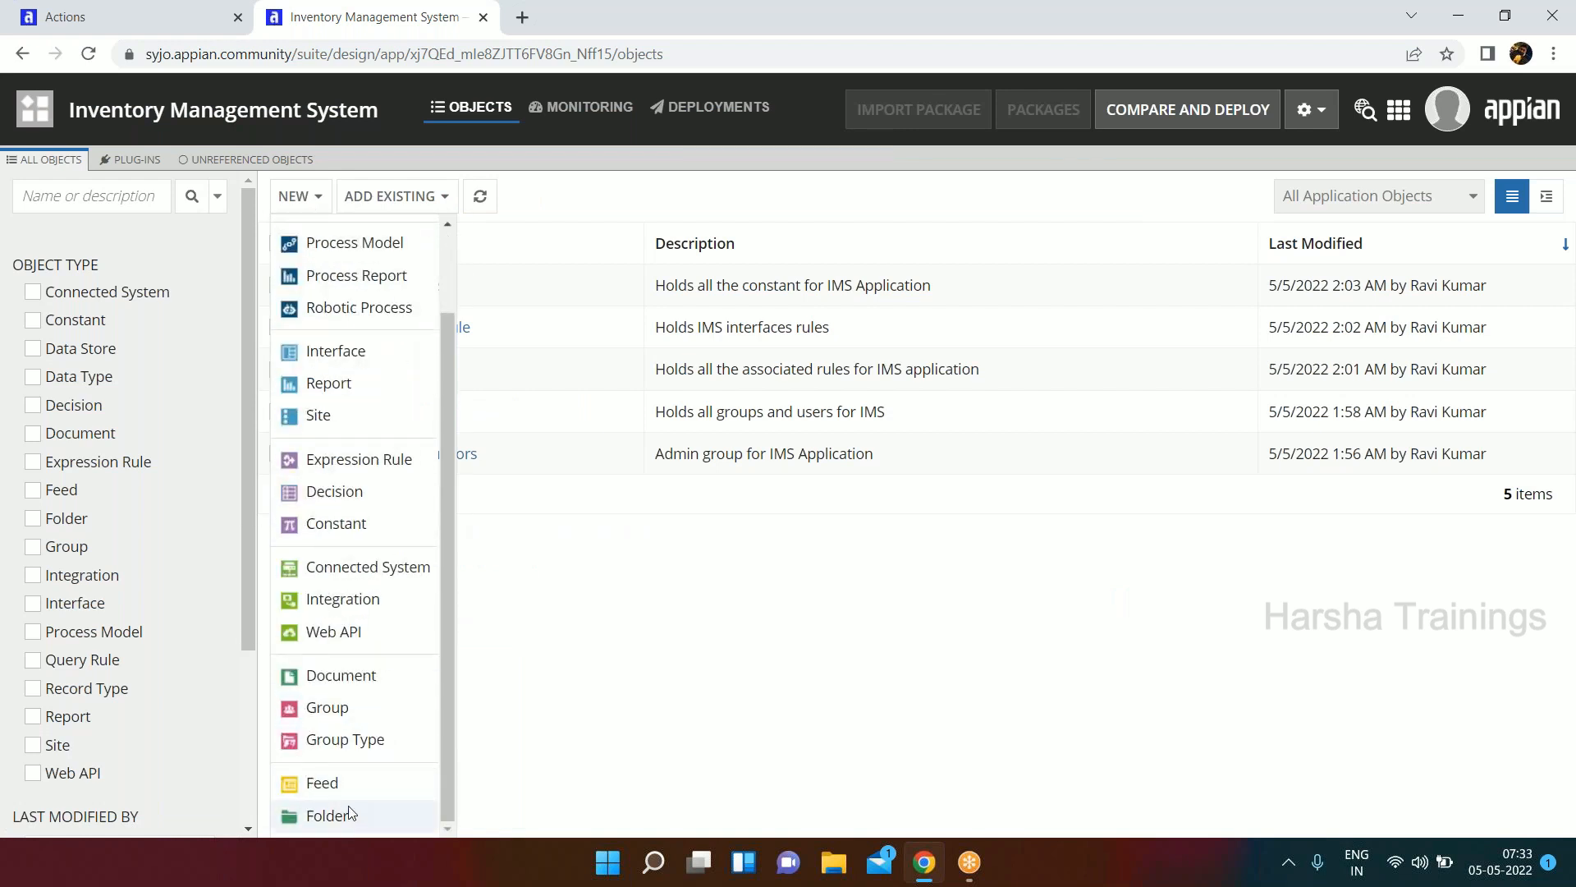
left_click(351, 813)
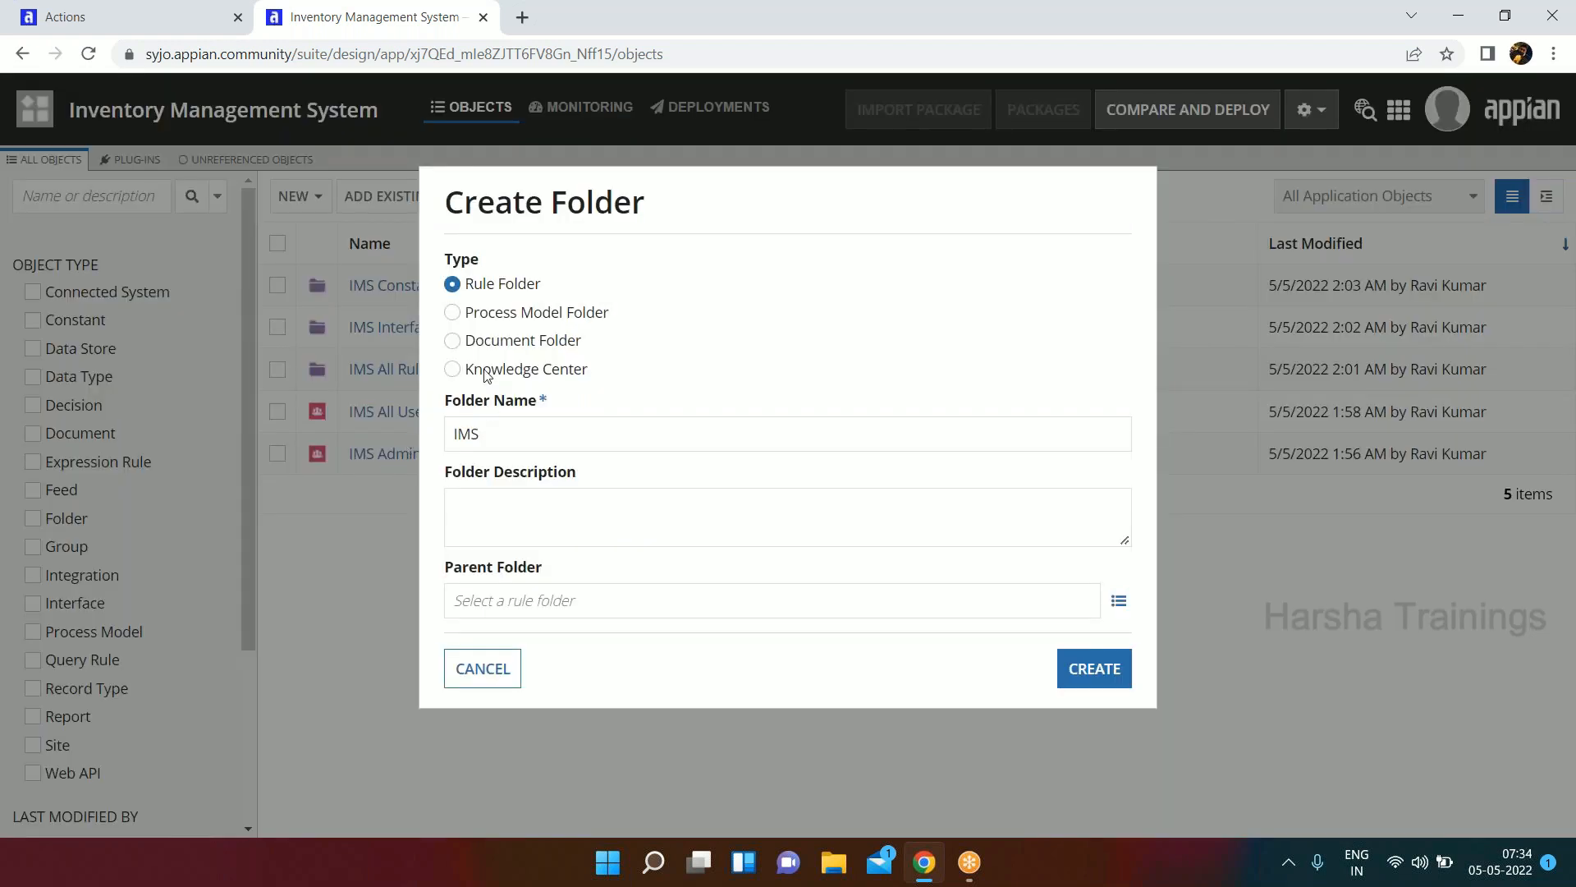
left_click(511, 435)
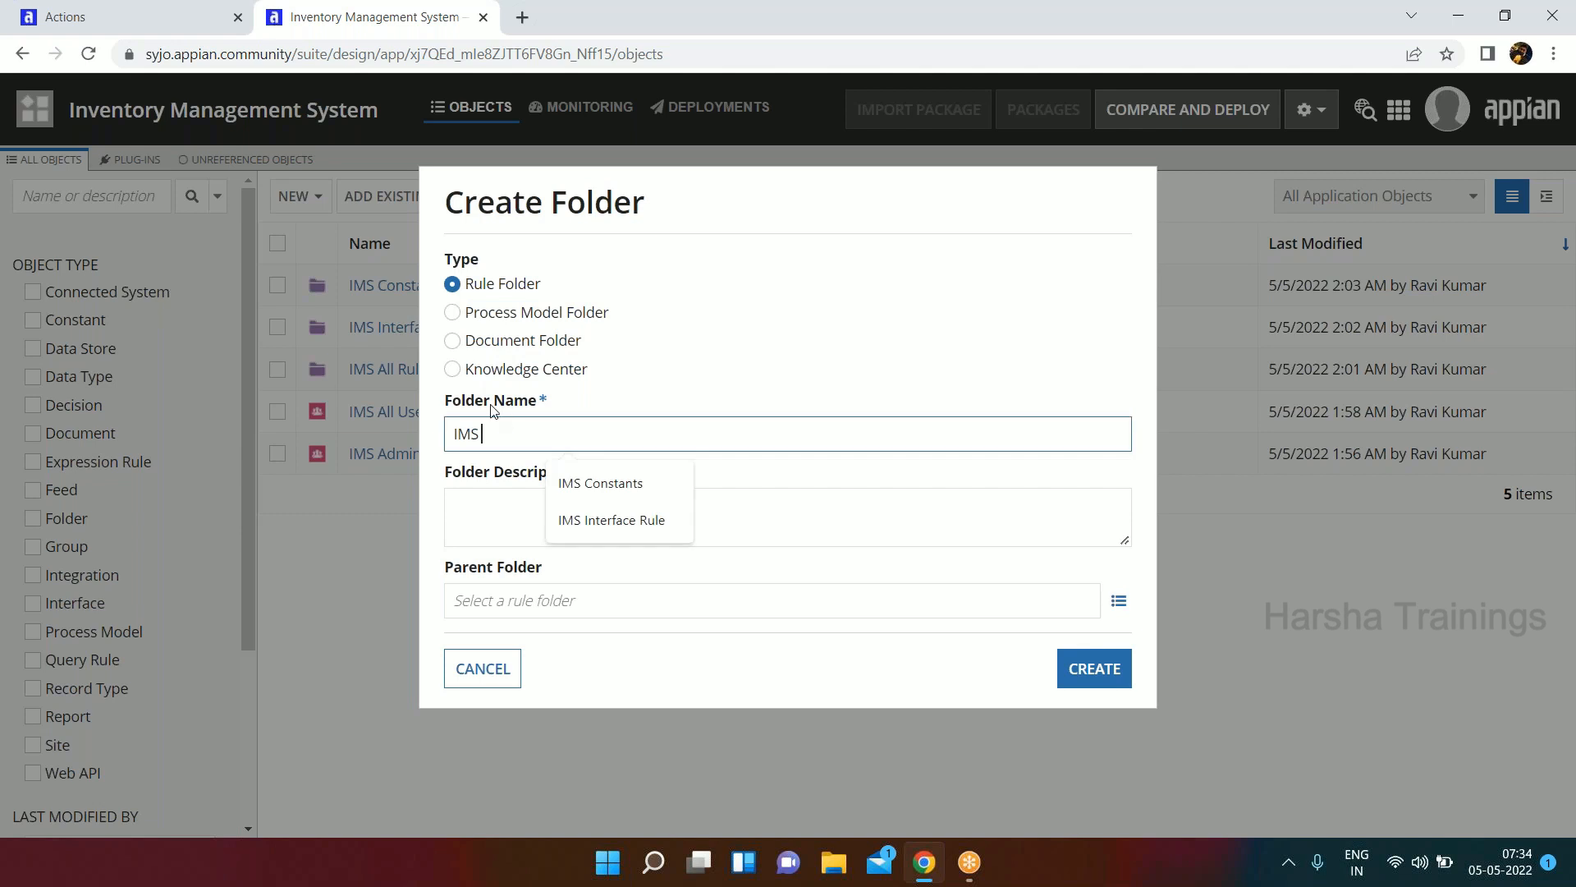
type("expression ")
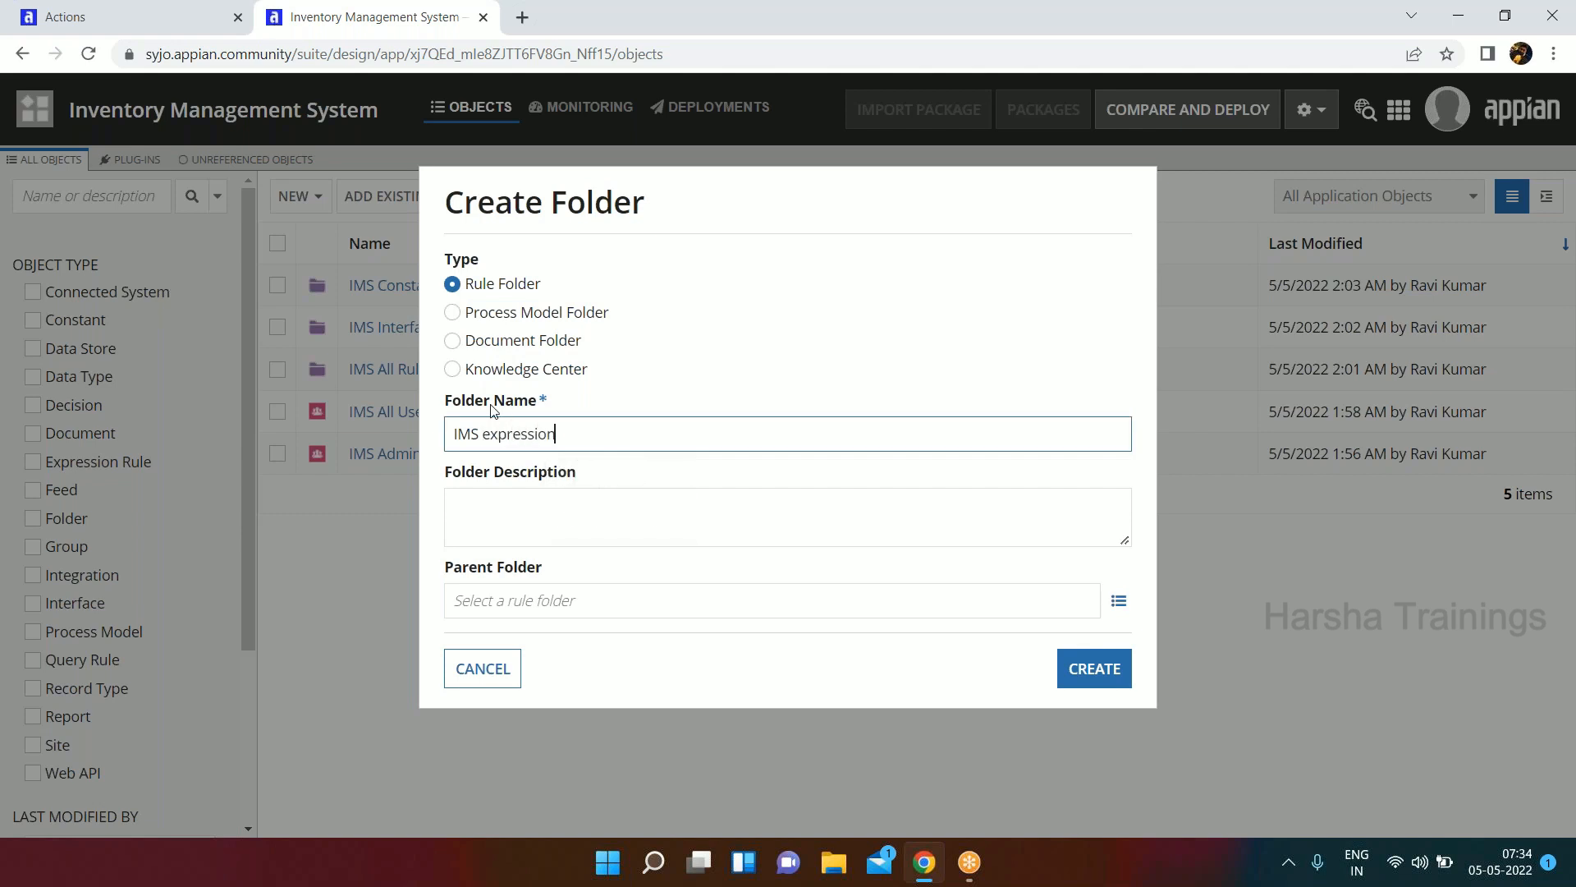
type("Rules")
Enter "Holds all the expression rules for IMS Application" as the description of the new rule folder.
key("Tab")
type("Holds all the ")
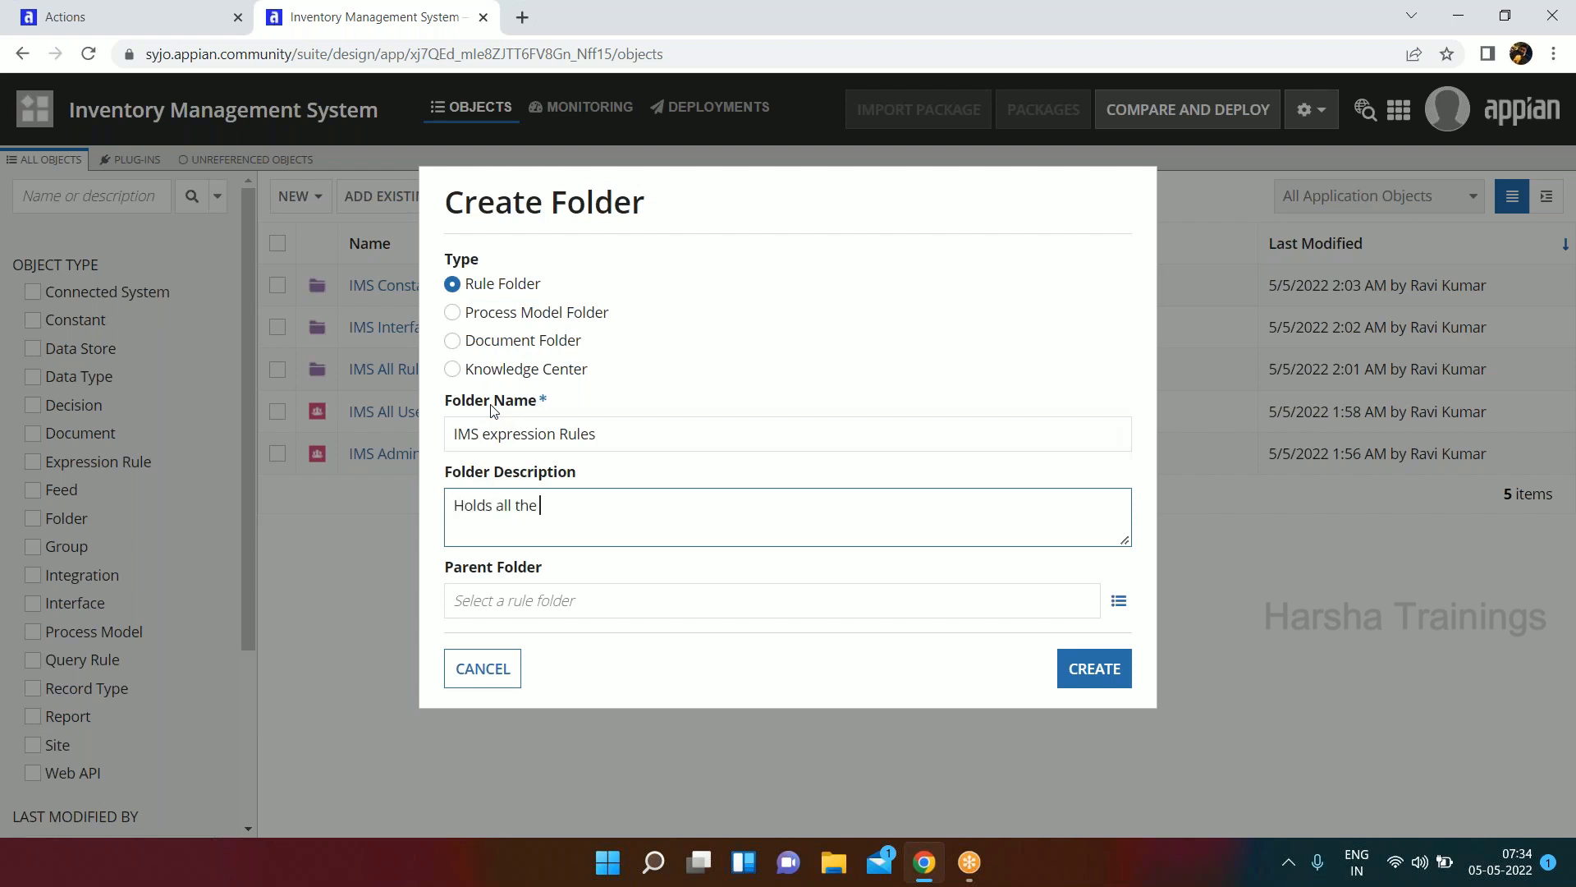
type("expression rules for IMS Application")
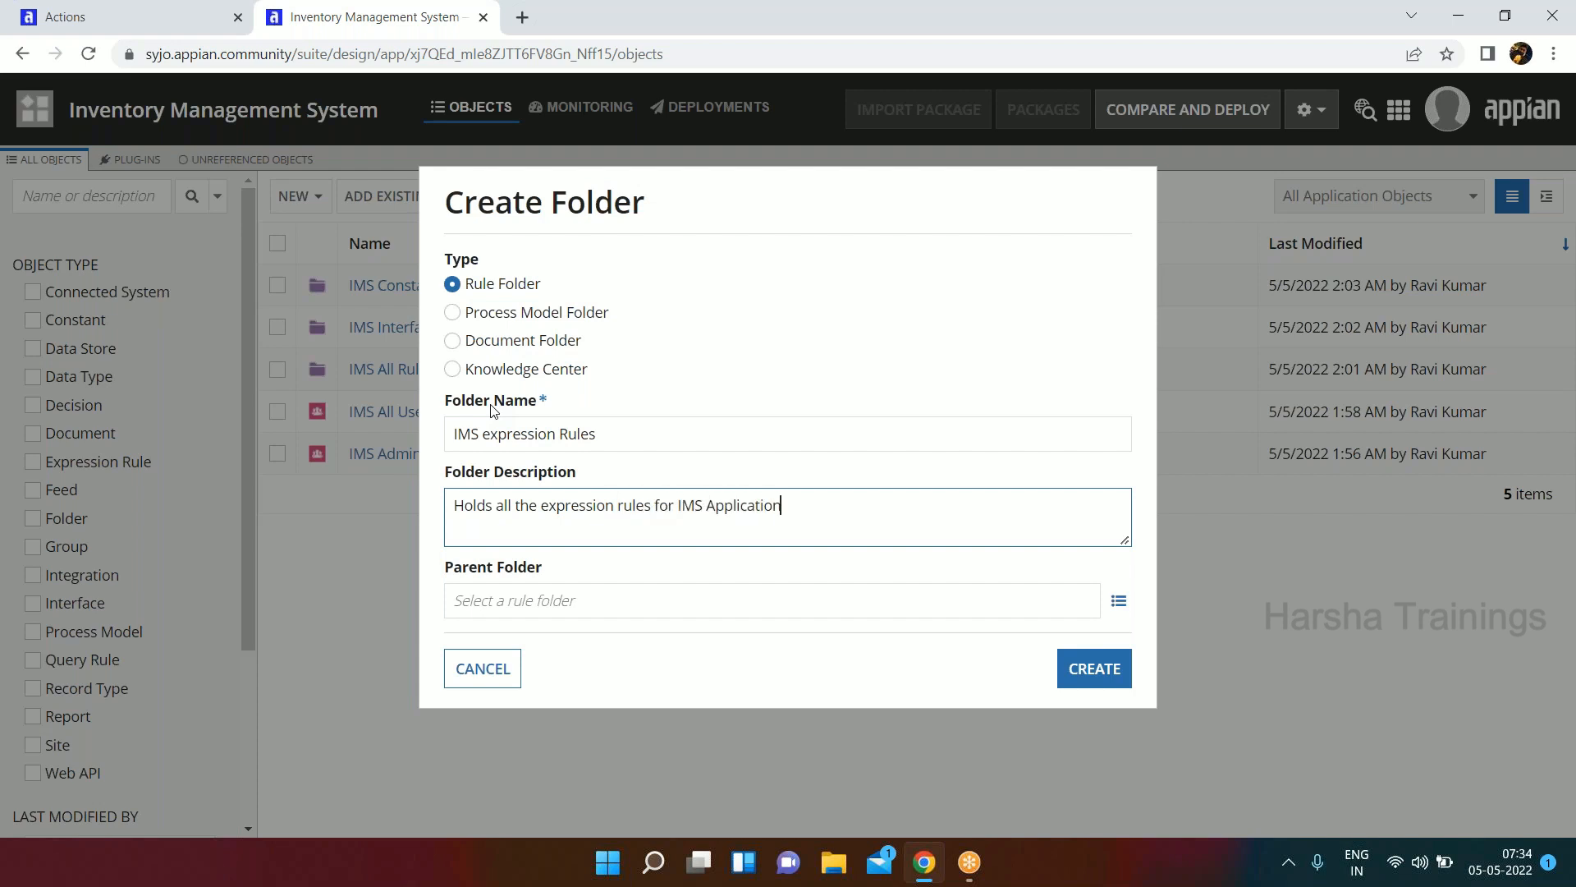
Create the expression rules folder with IMS All Rules as its parent, and check the contents of that parent folder.
key("Tab")
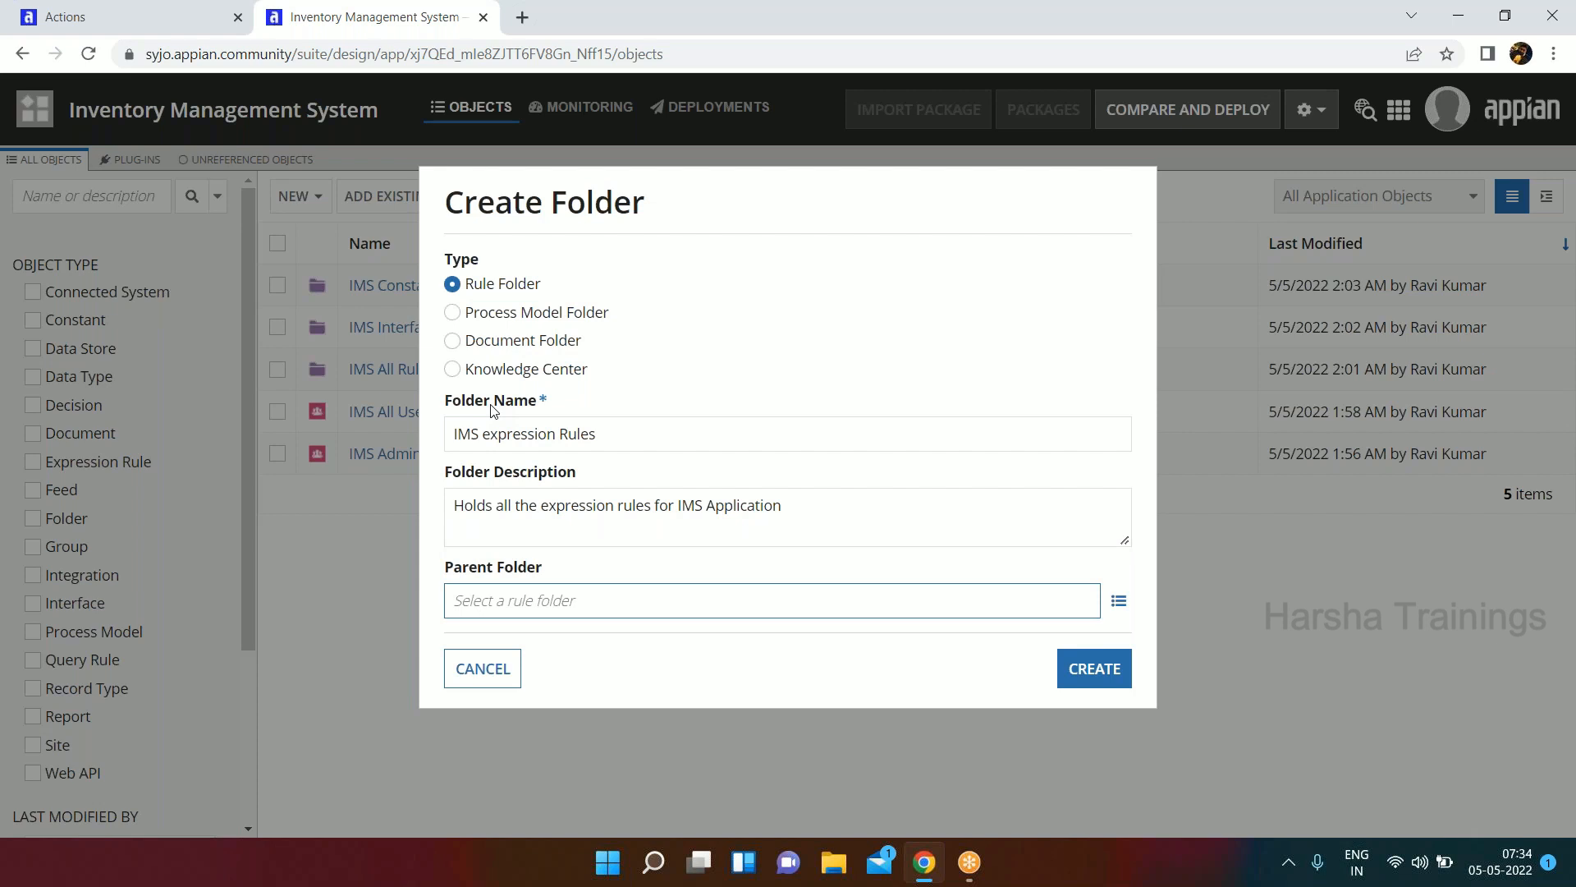
type("ims")
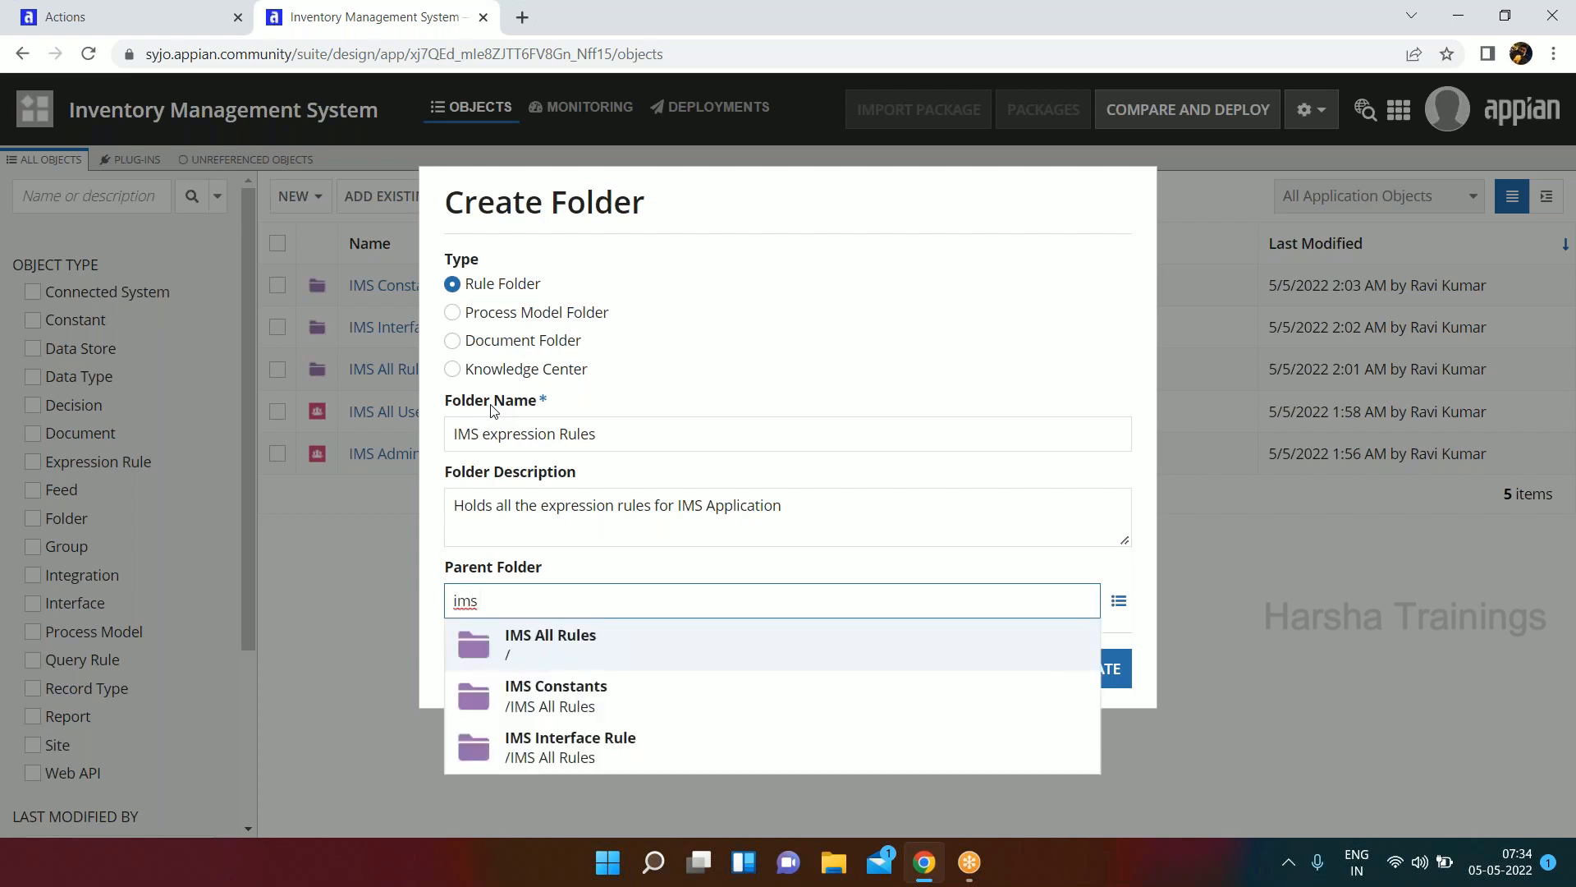
left_click(501, 651)
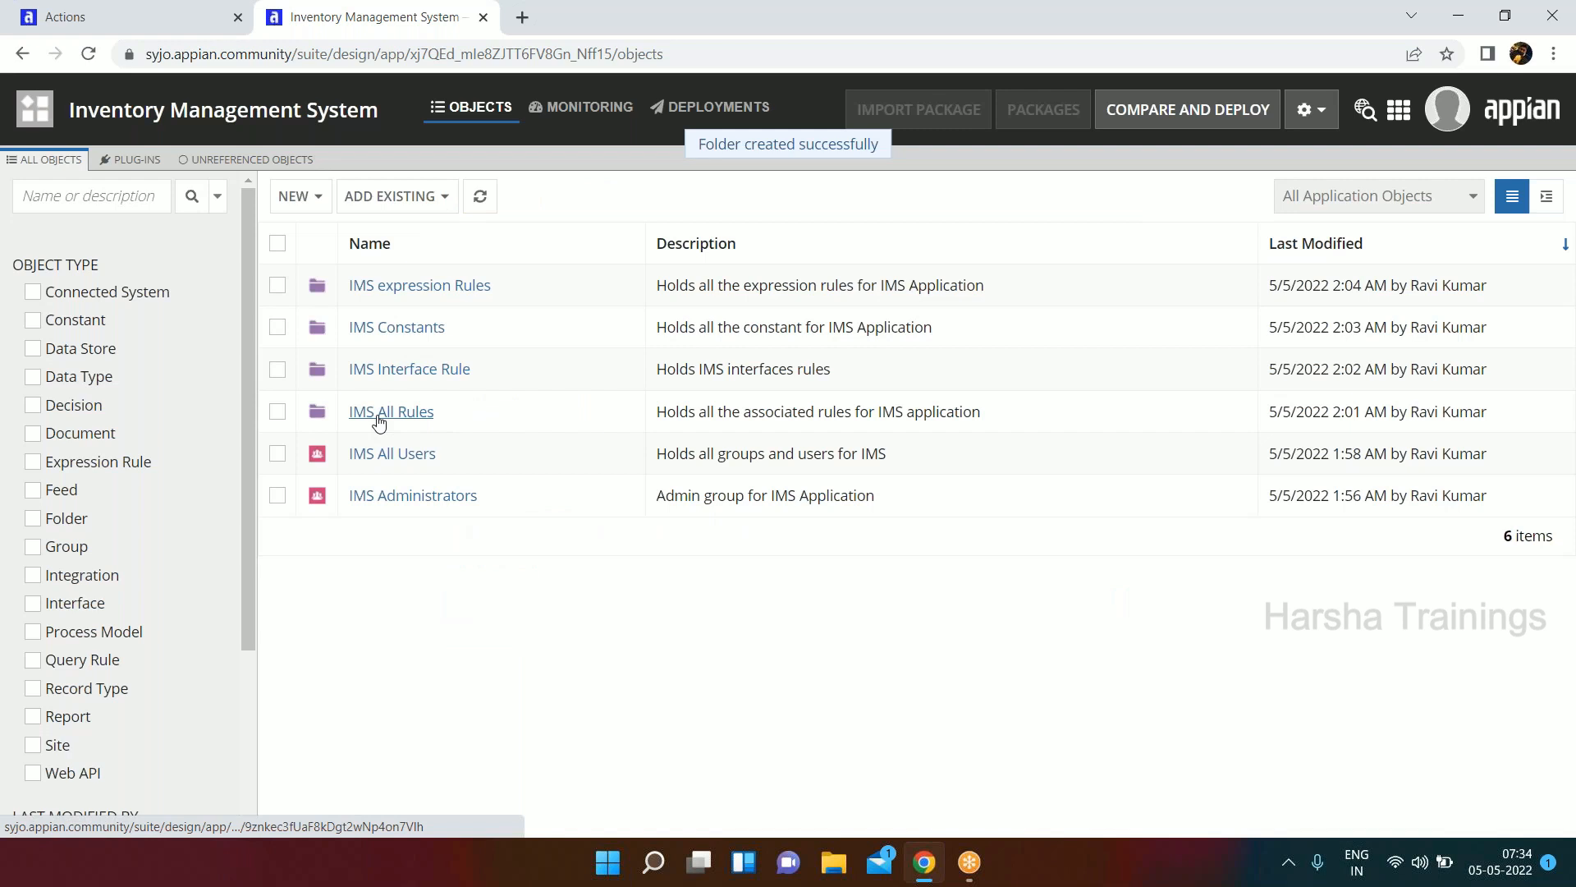
left_click(378, 417)
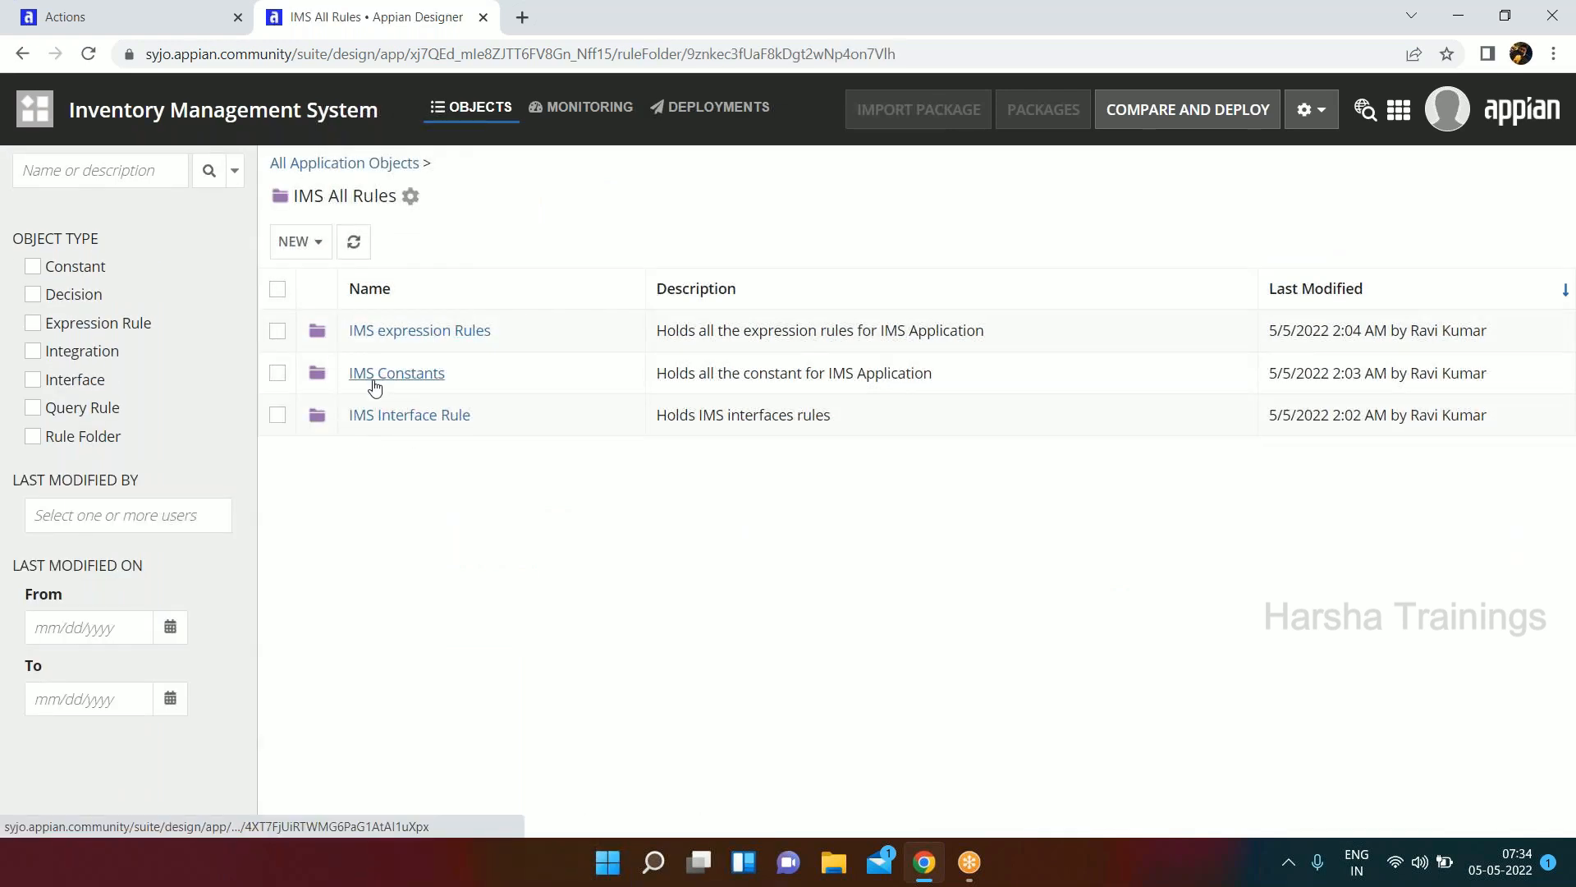
left_click(317, 168)
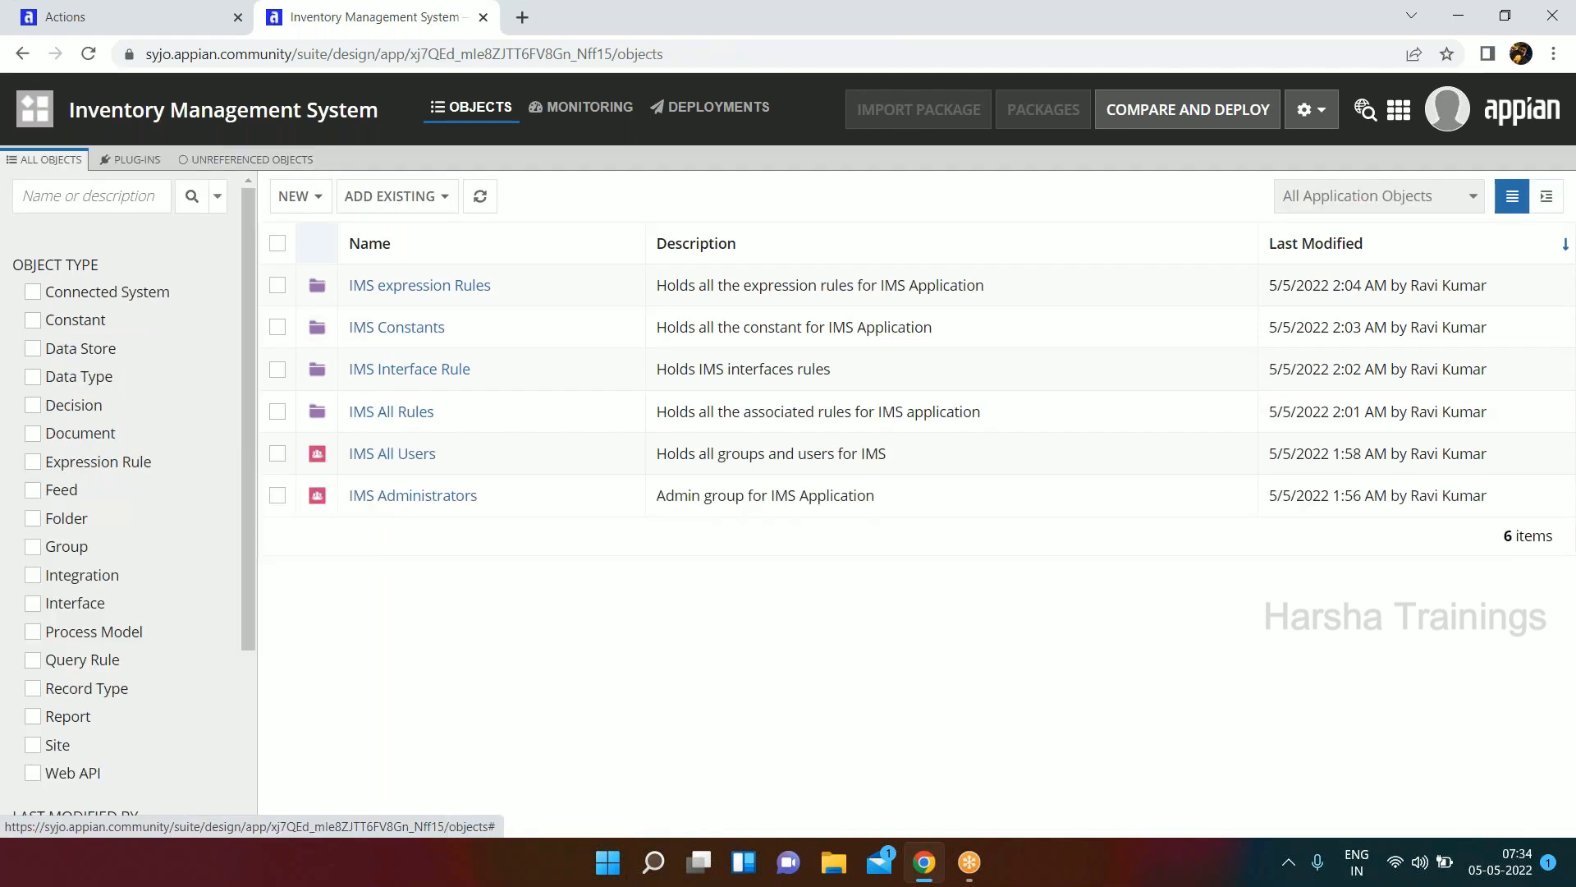
Rename the expression rules folder to "IMS Expression Rules" in its properties, save, and deselect it.
left_click(277, 286)
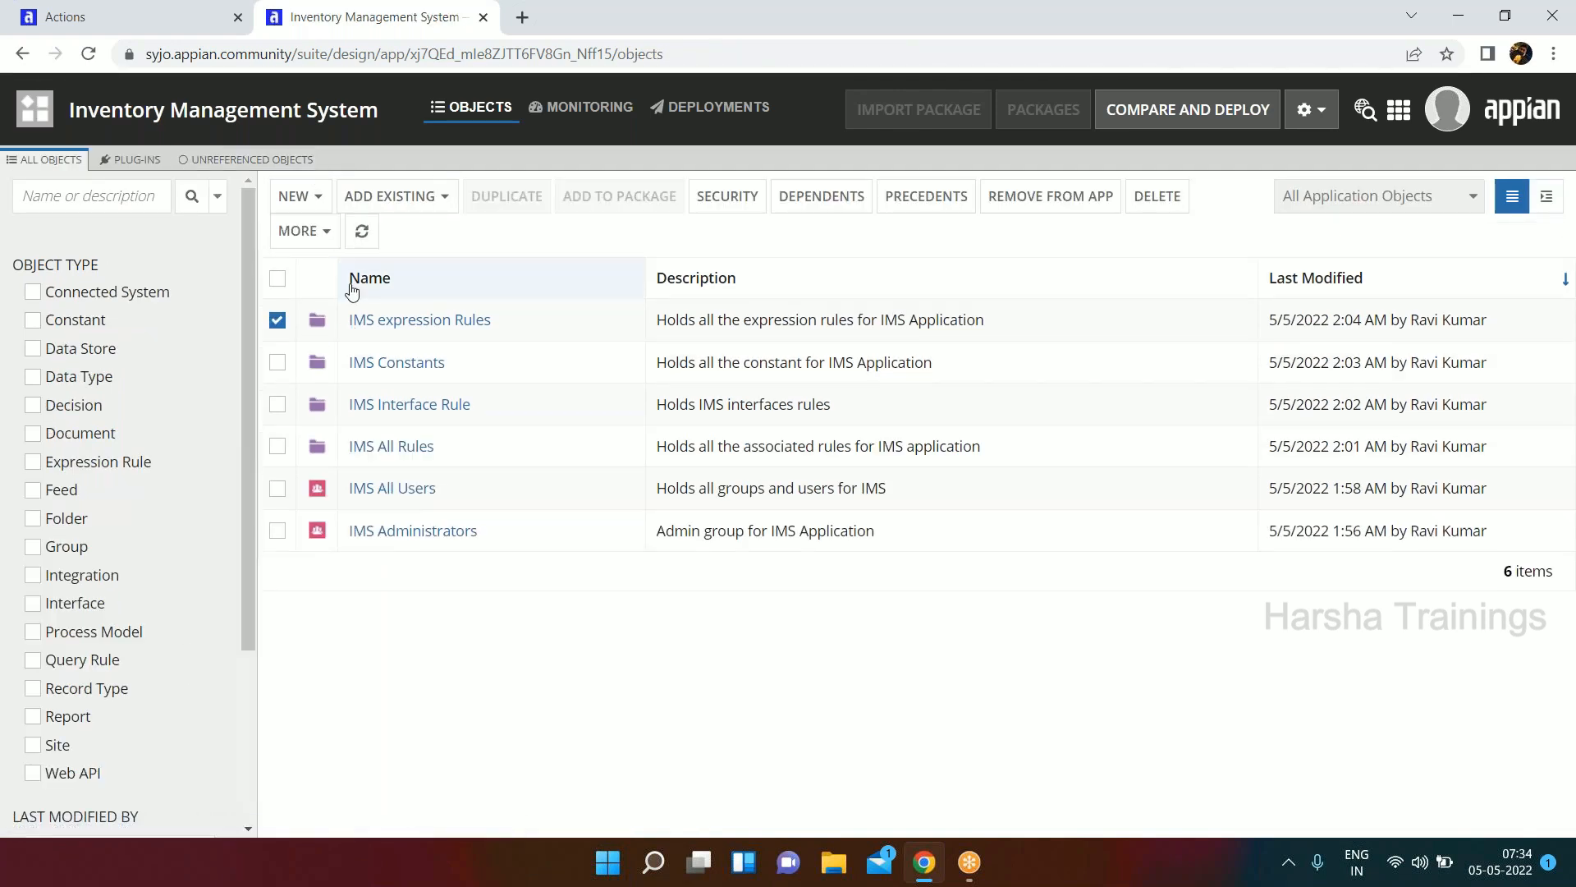
left_click(330, 239)
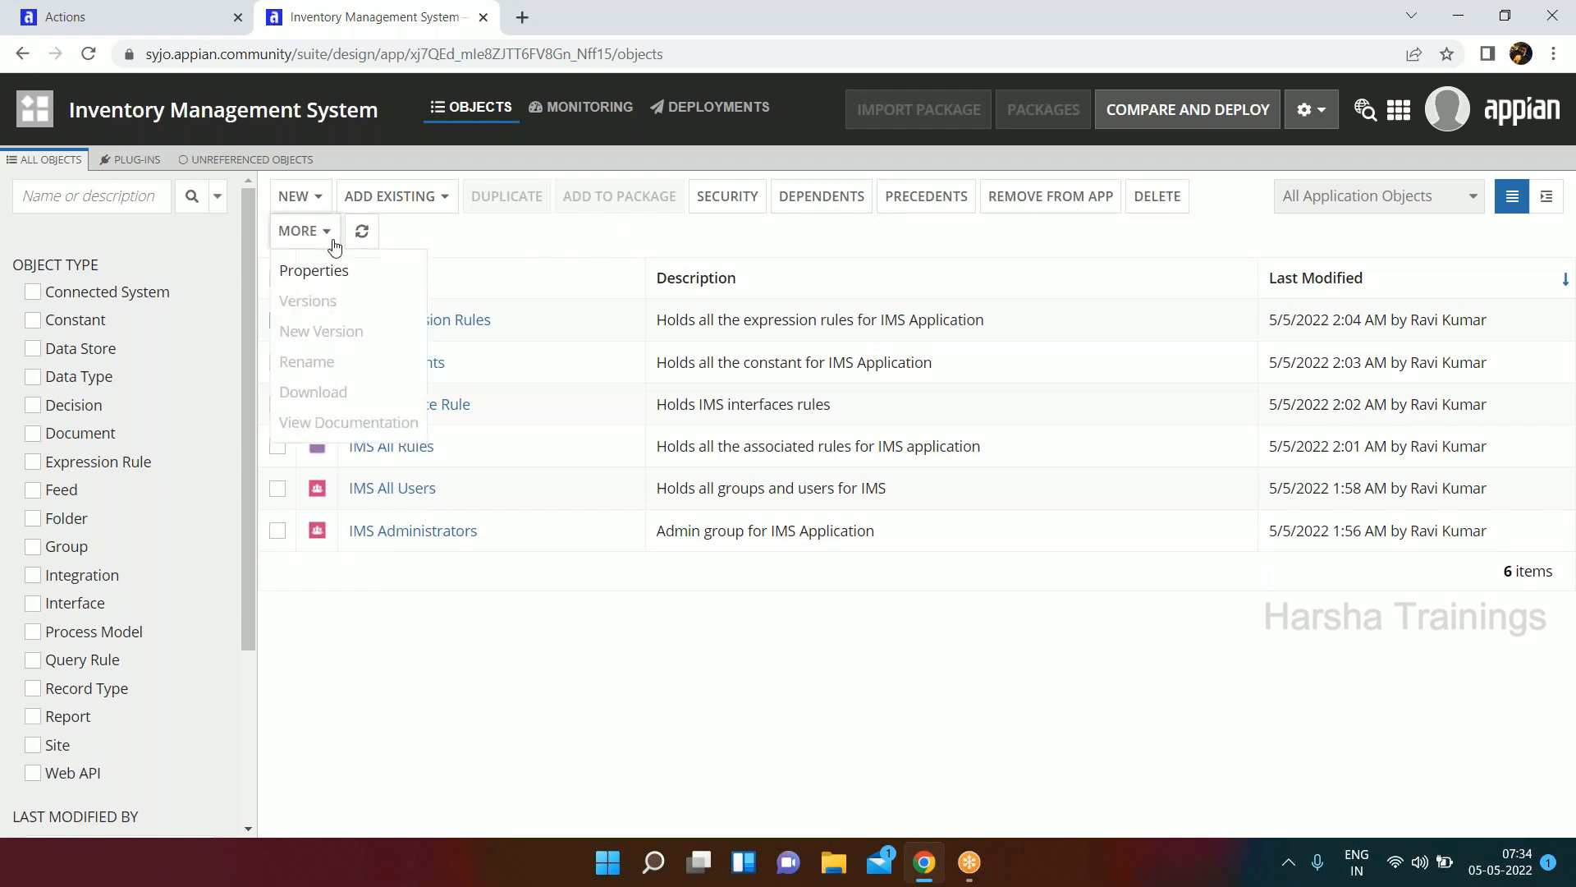
left_click(339, 273)
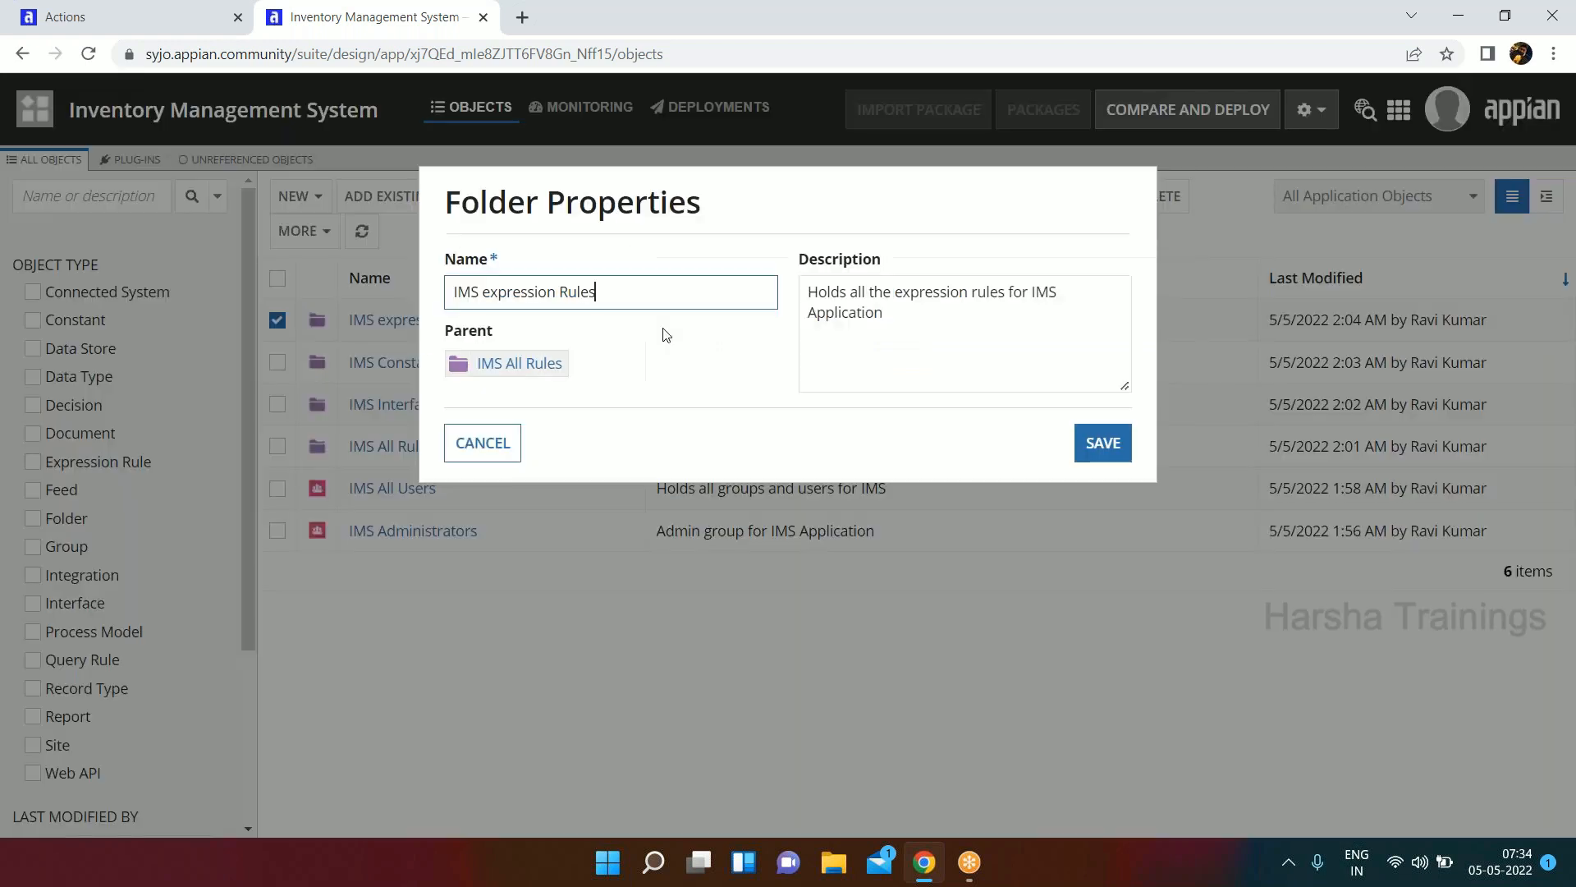
key("Delete")
type("E")
left_click(1104, 446)
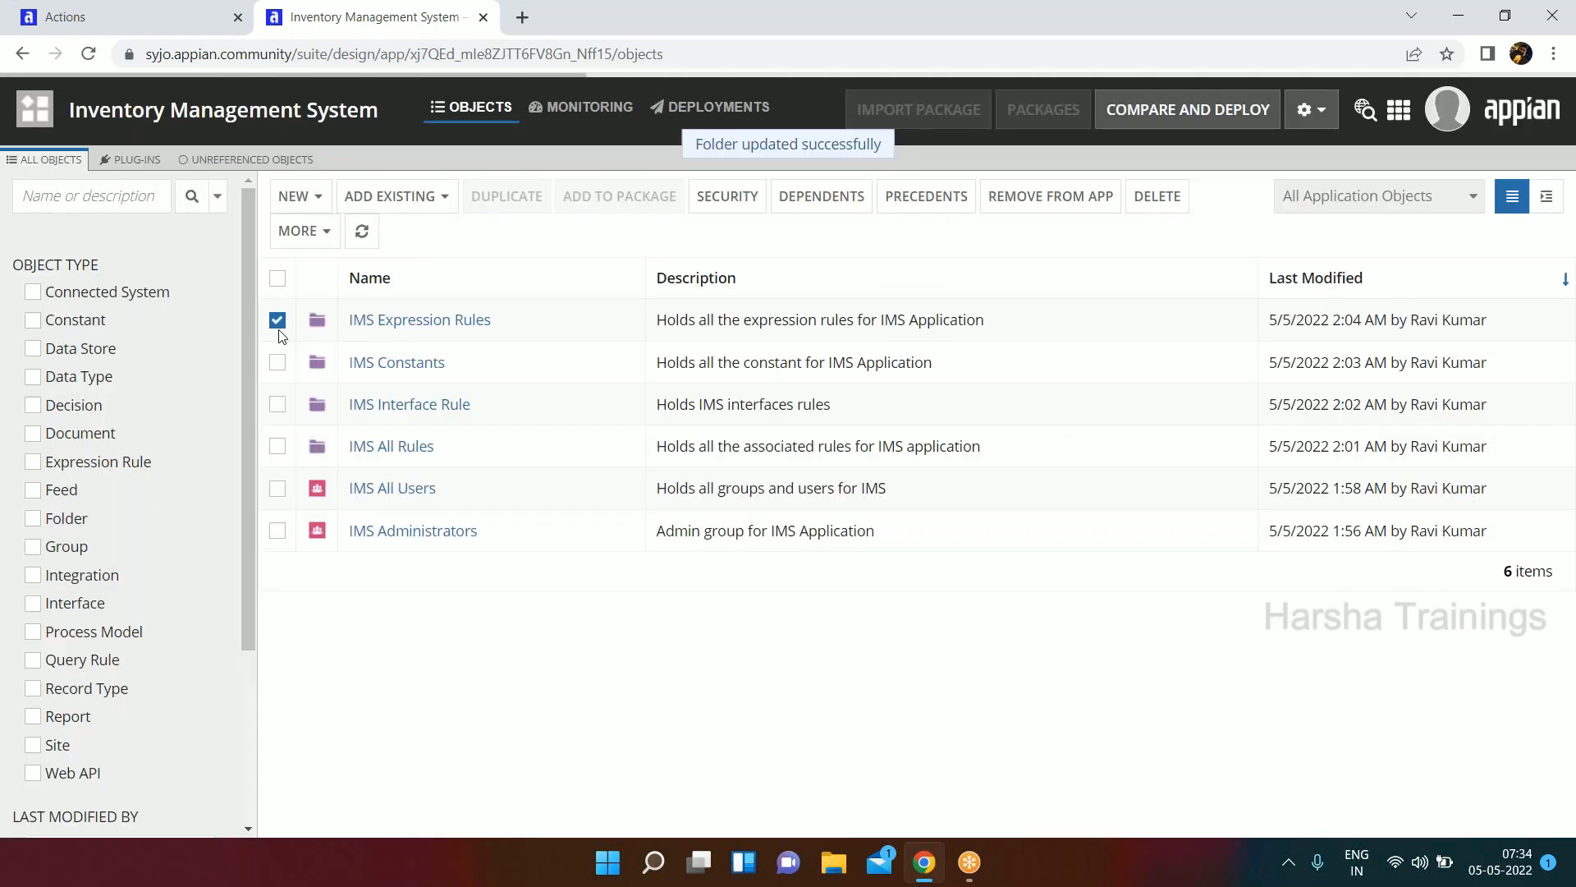
left_click(278, 321)
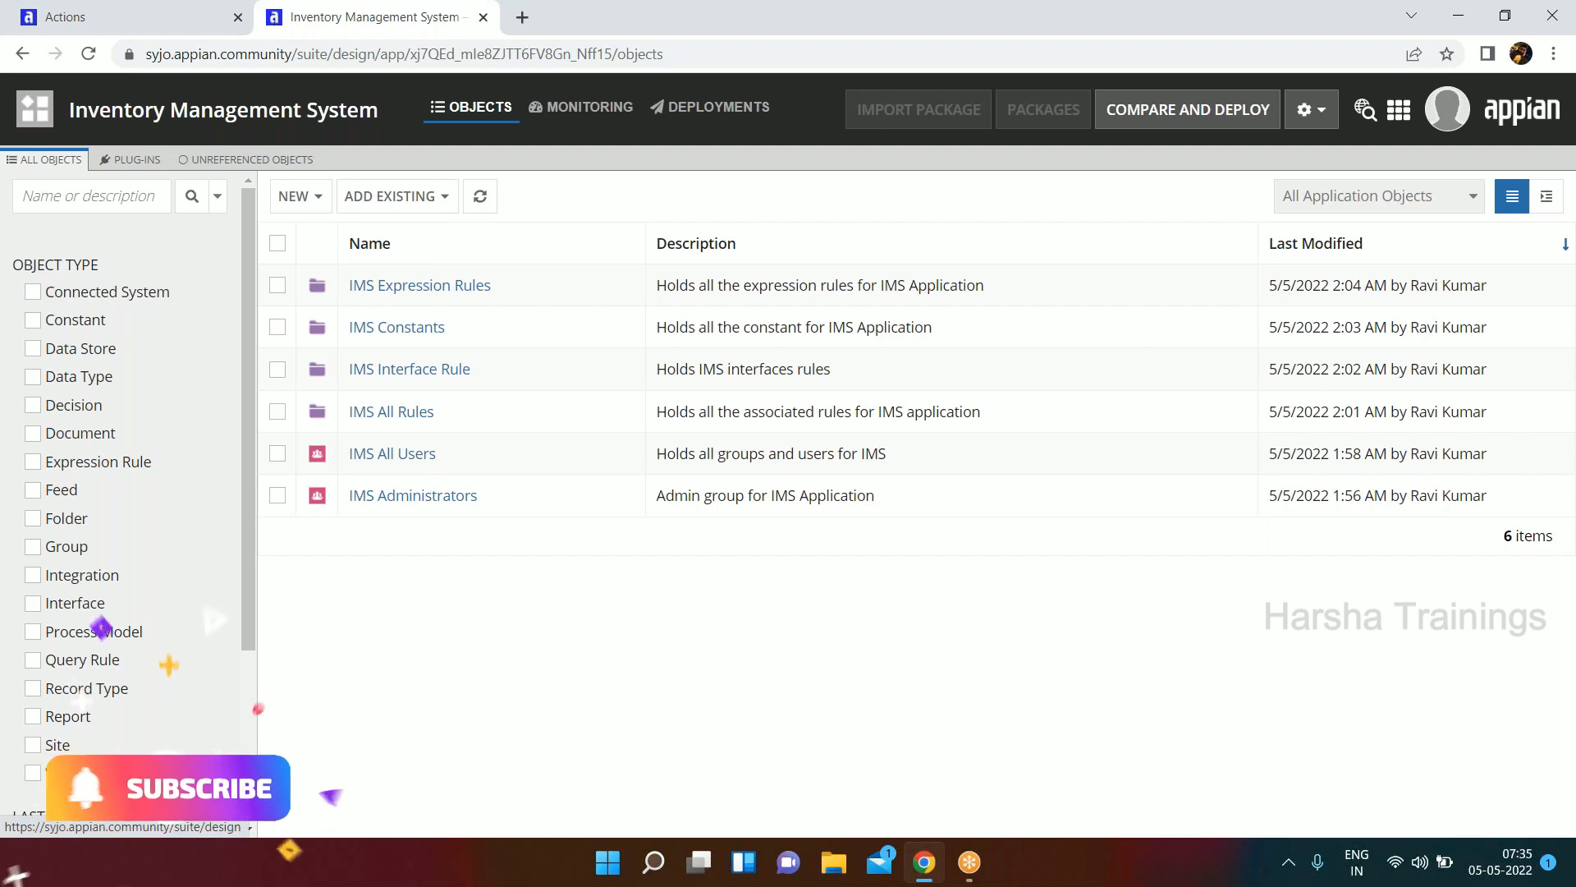
Return to the list of all applications and view the options for creating a new application, then cancel.
left_click(35, 108)
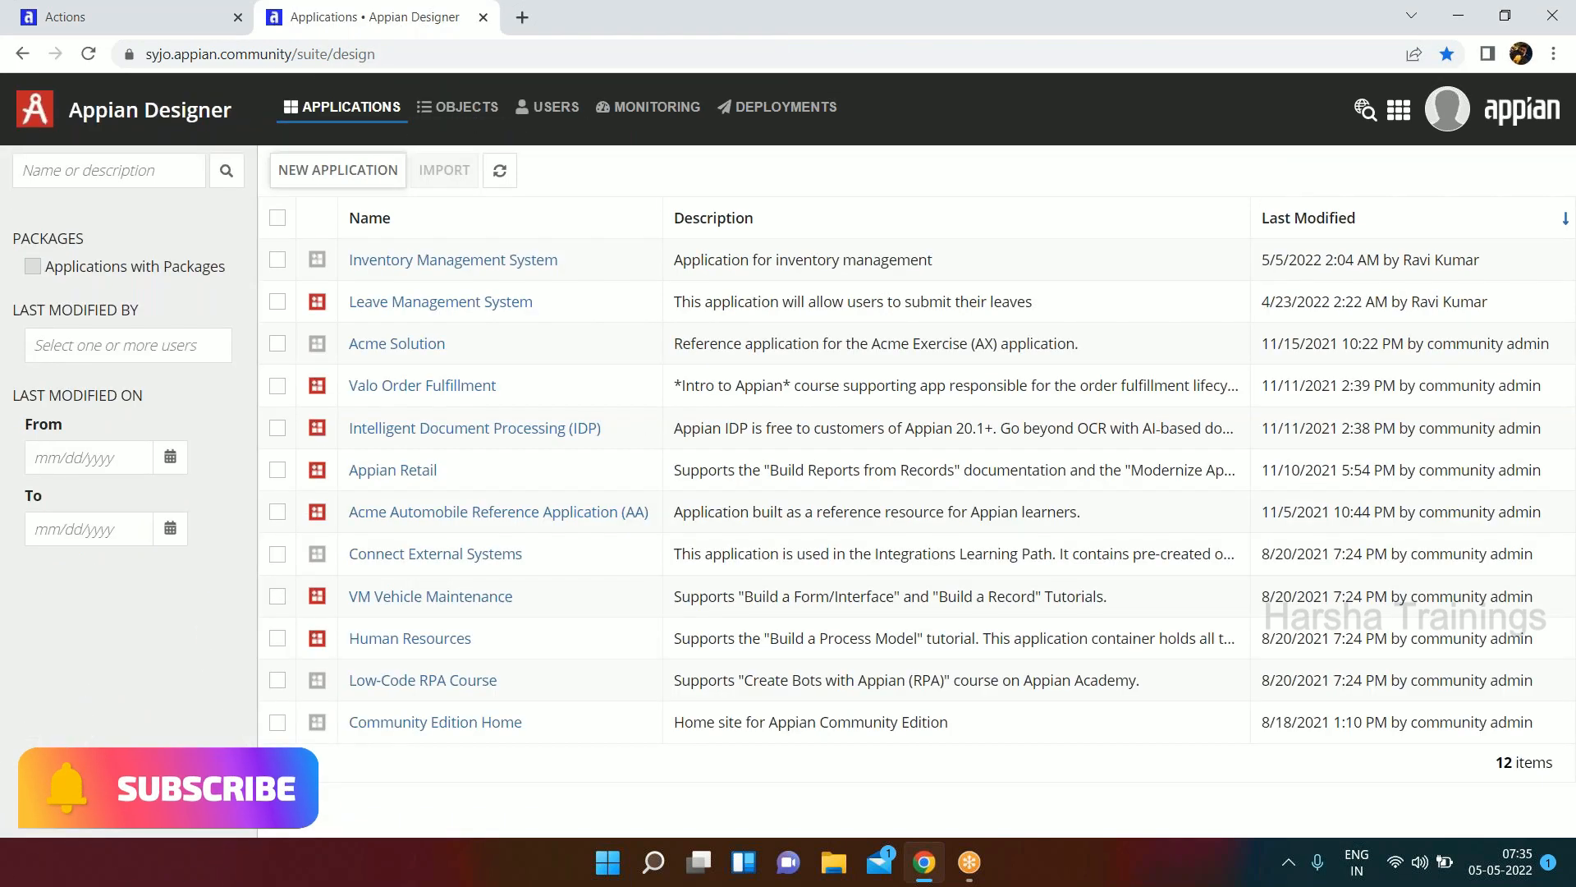
left_click(365, 171)
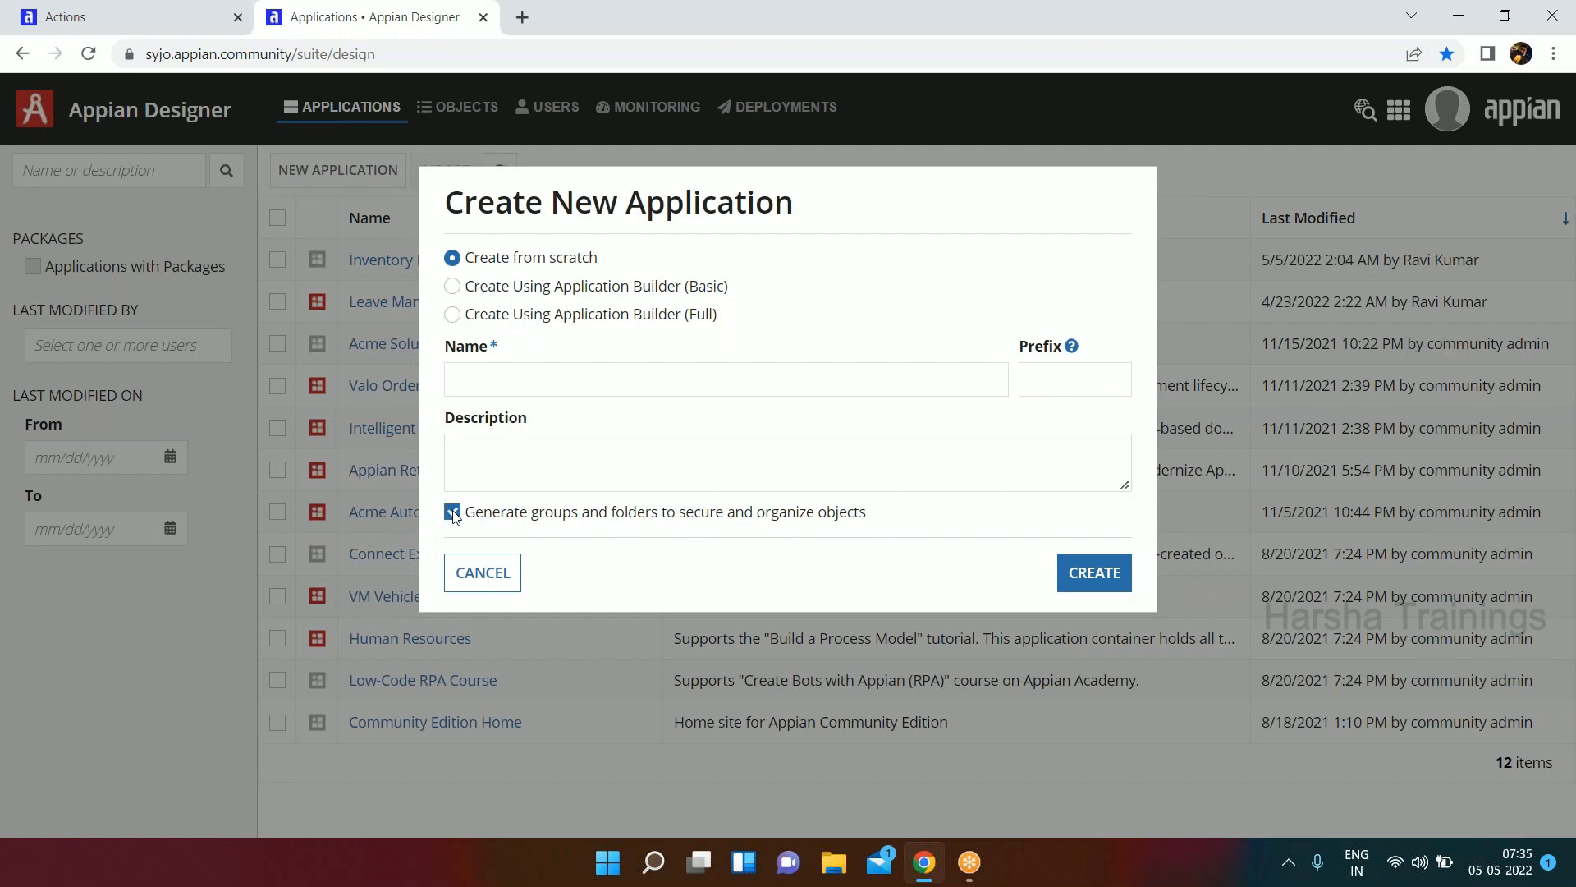
left_click(483, 572)
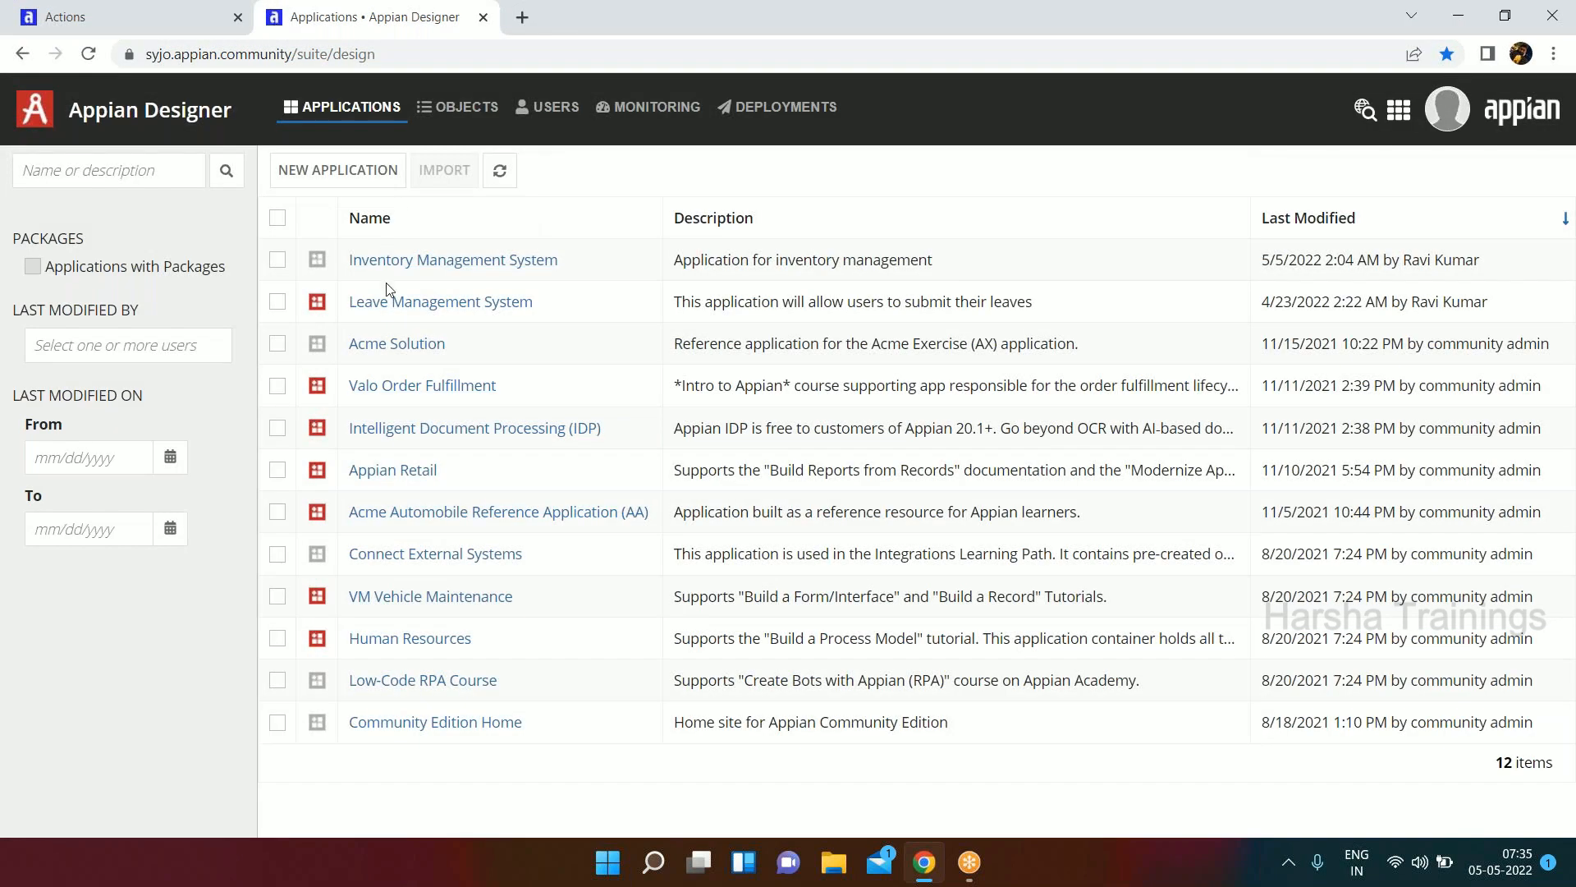
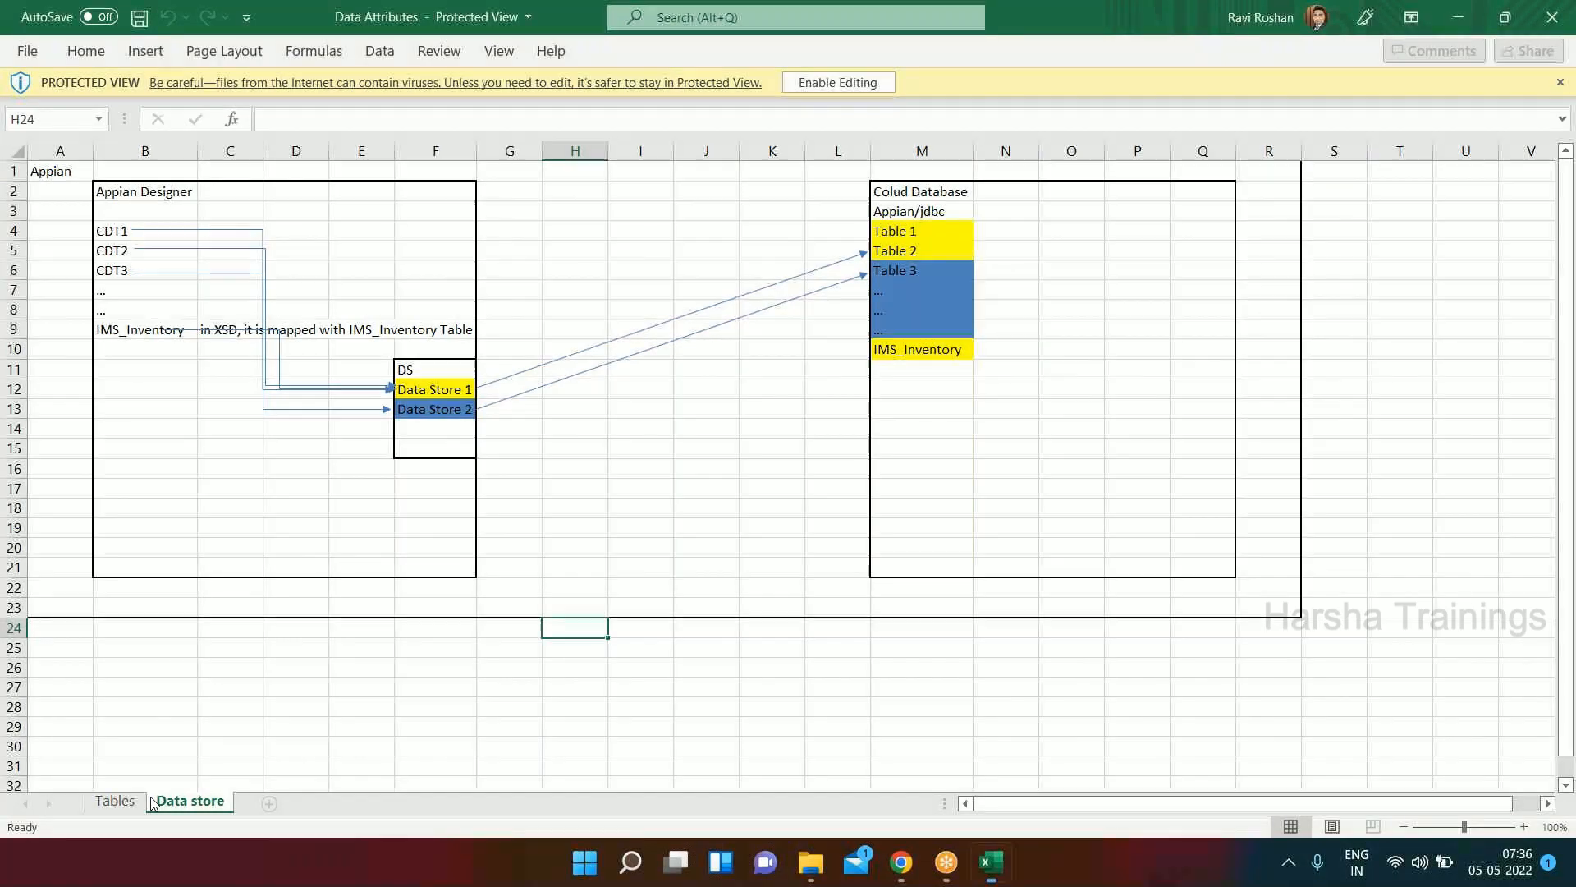
Show the Tables sheet of the Data Attributes workbook and enable editing of the protected file.
left_click(115, 801)
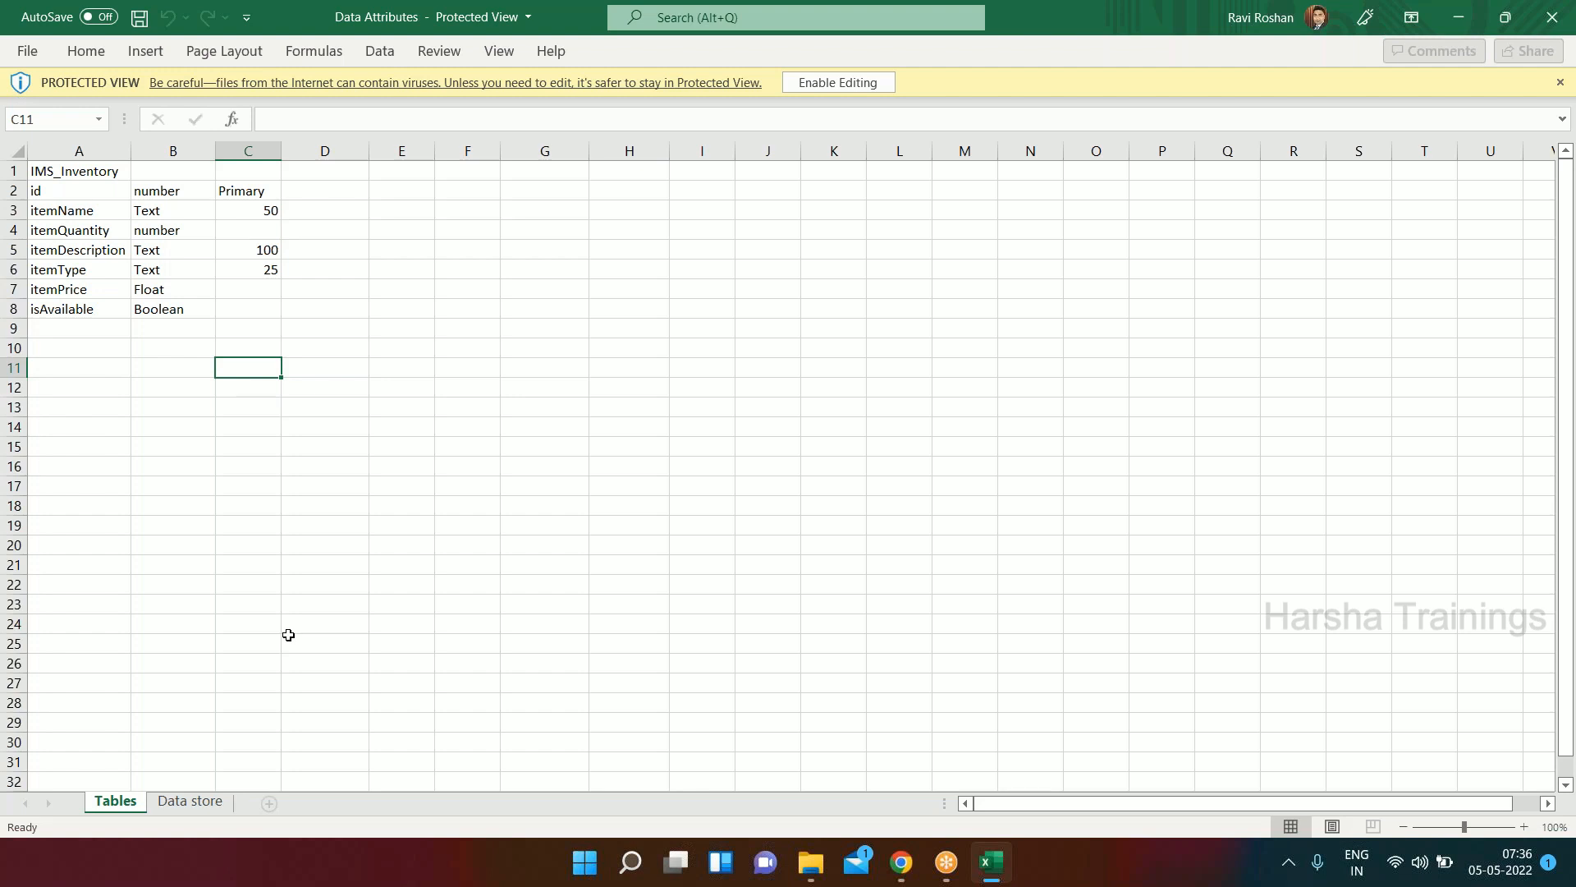
left_click(74, 175)
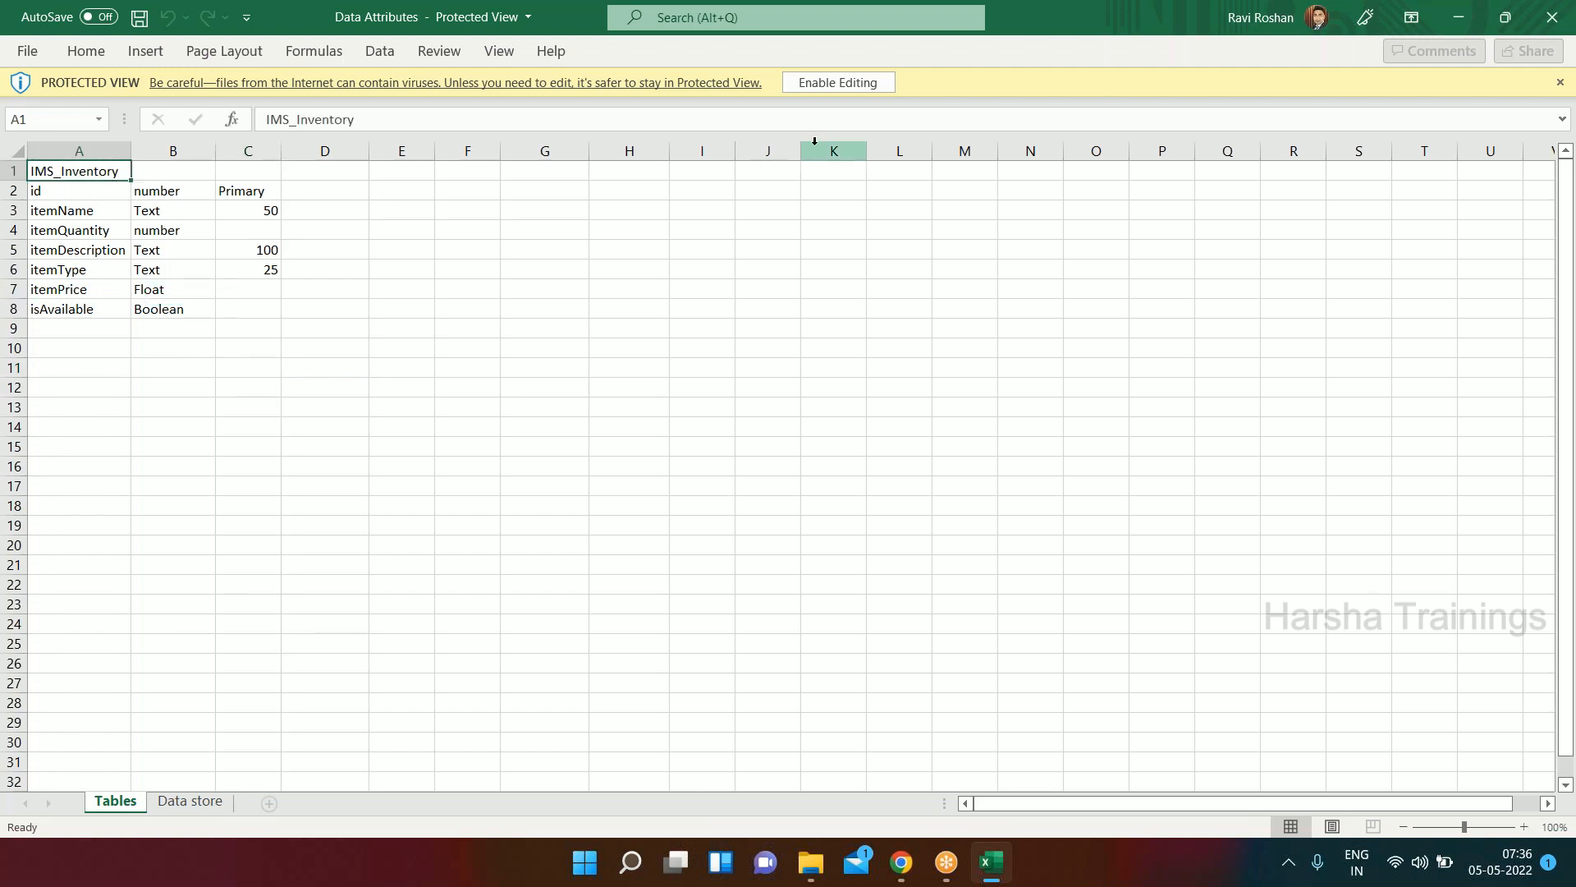
left_click(837, 82)
Review each IMS_Inventory attribute name in the sheet, along with the data types and lengths beside them.
left_click(88, 266)
left_click(89, 283)
left_click(92, 300)
left_click(103, 318)
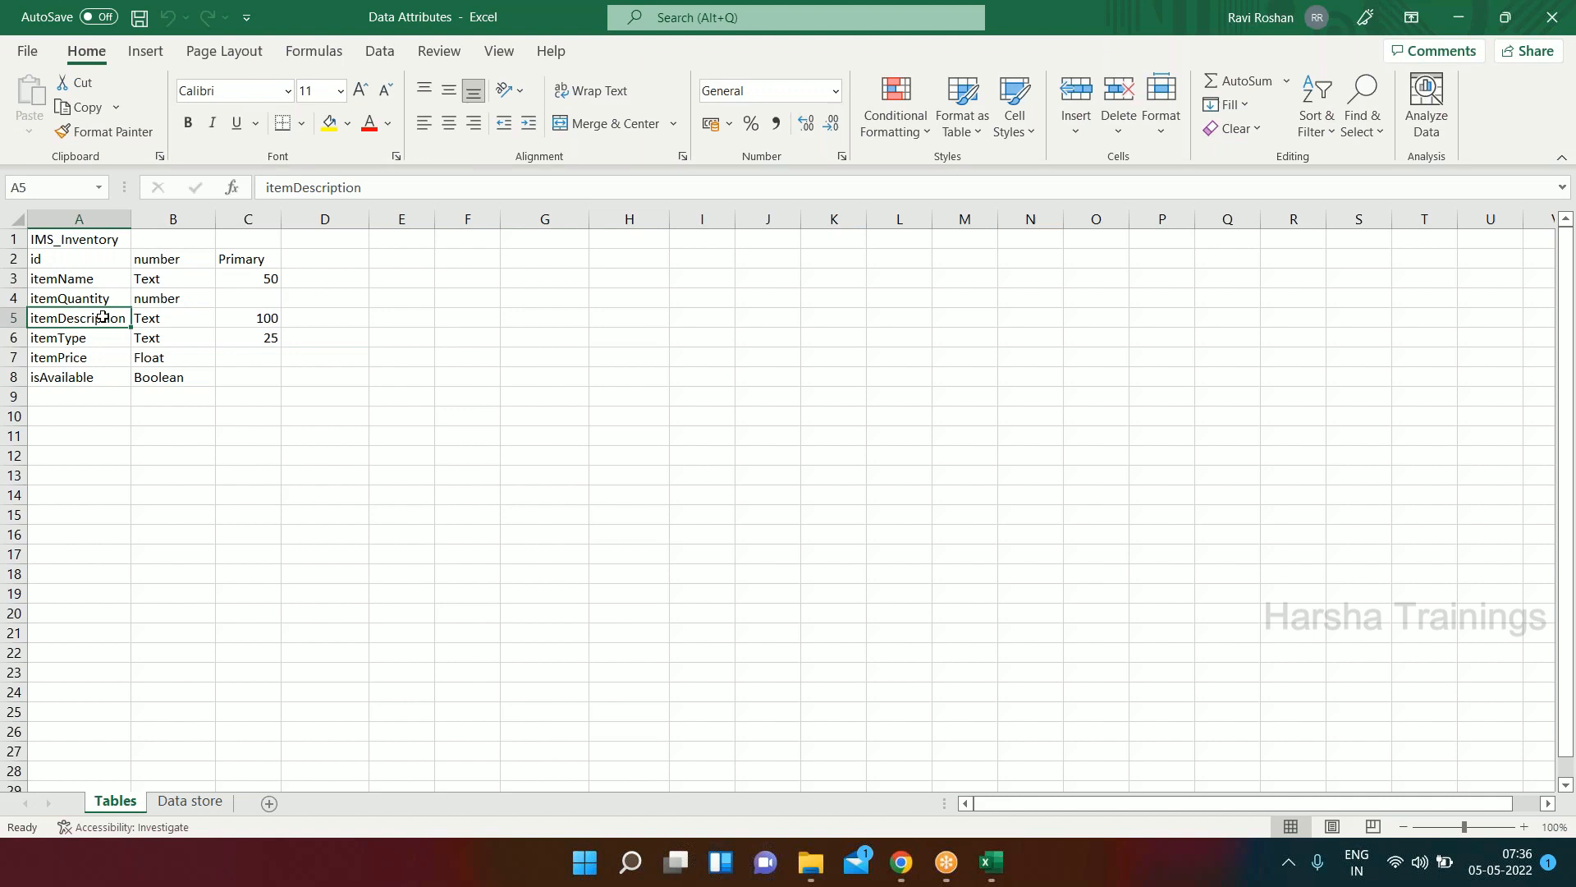
left_click(98, 339)
left_click(87, 362)
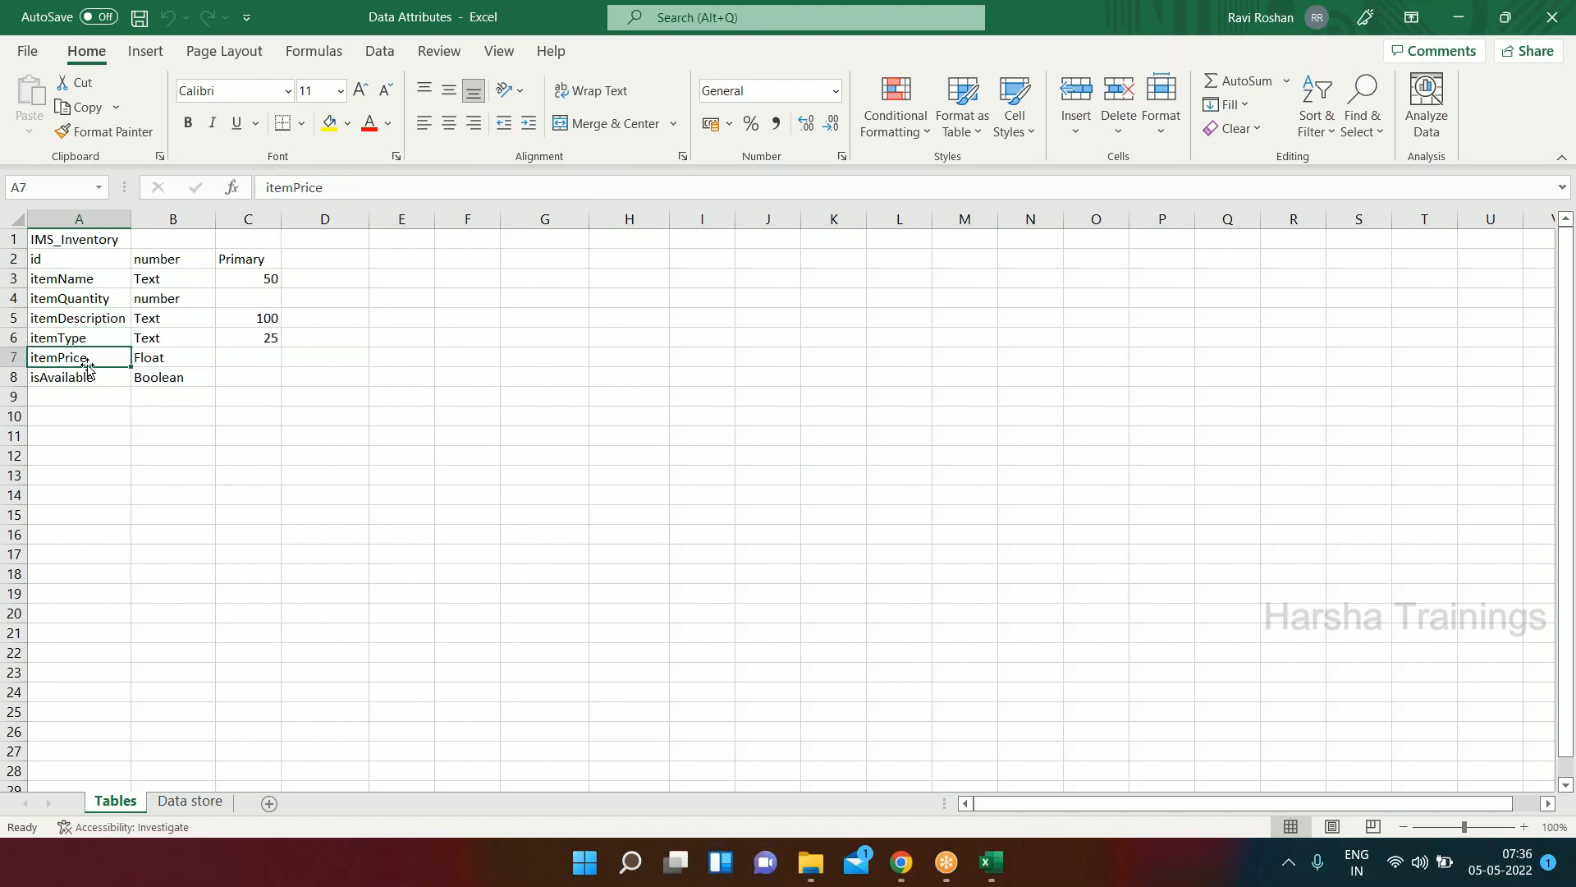
left_click(89, 378)
left_click_drag(167, 277, 174, 376)
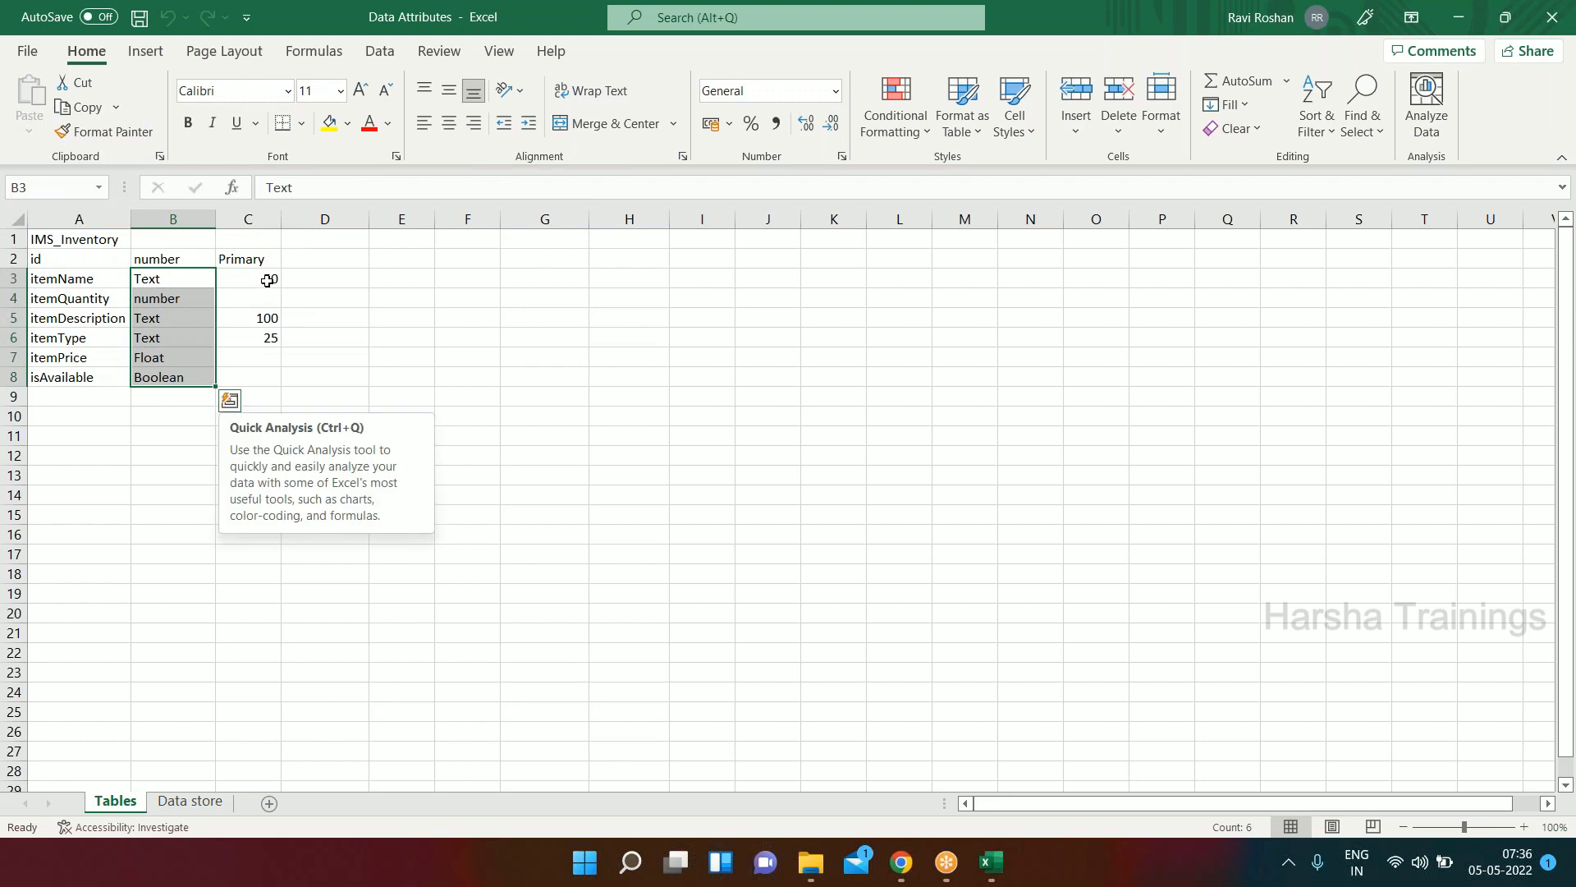
left_click(257, 354)
left_click_drag(263, 281, 263, 369)
Examine the complete IMS_Inventory table definition, from the table name through the id to the isAvailable attribute.
left_click_drag(48, 238, 219, 372)
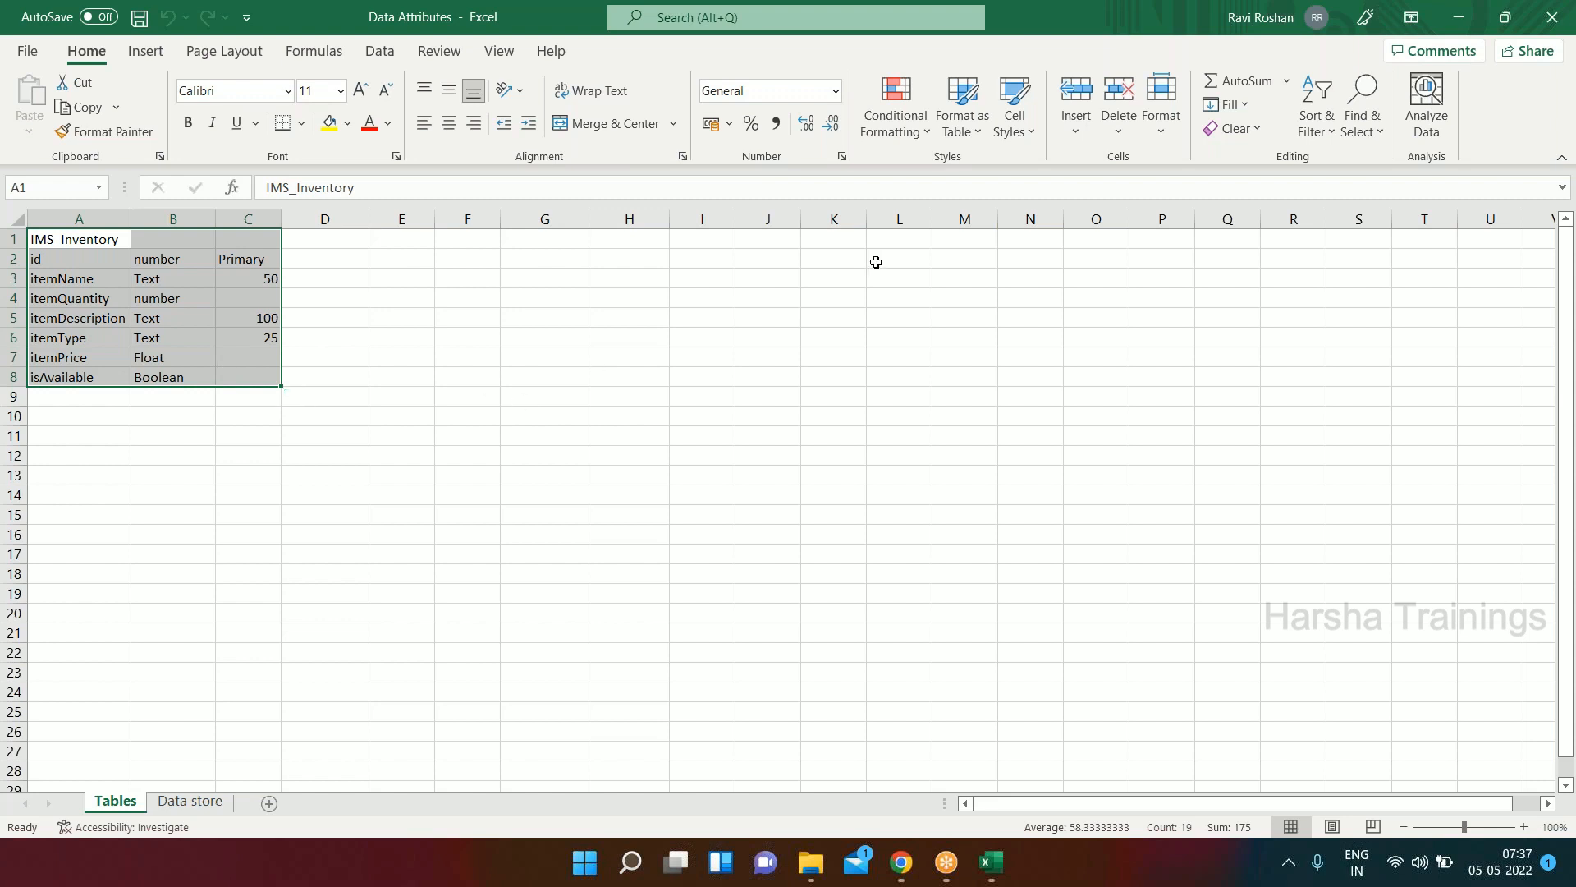
left_click(116, 359)
left_click(42, 237)
left_click_drag(43, 237, 264, 377)
left_click(69, 258)
left_click_drag(74, 260, 77, 376)
left_click(81, 278)
left_click_drag(80, 259, 111, 373)
left_click(82, 240)
left_click(41, 358)
left_click_drag(62, 260, 243, 368)
left_click(142, 277)
left_click_drag(60, 242, 235, 379)
Switch to Appian in Chrome, open its cloud database in phpMyAdmin, and start a new table named IMS_Inventory.
left_click(901, 863)
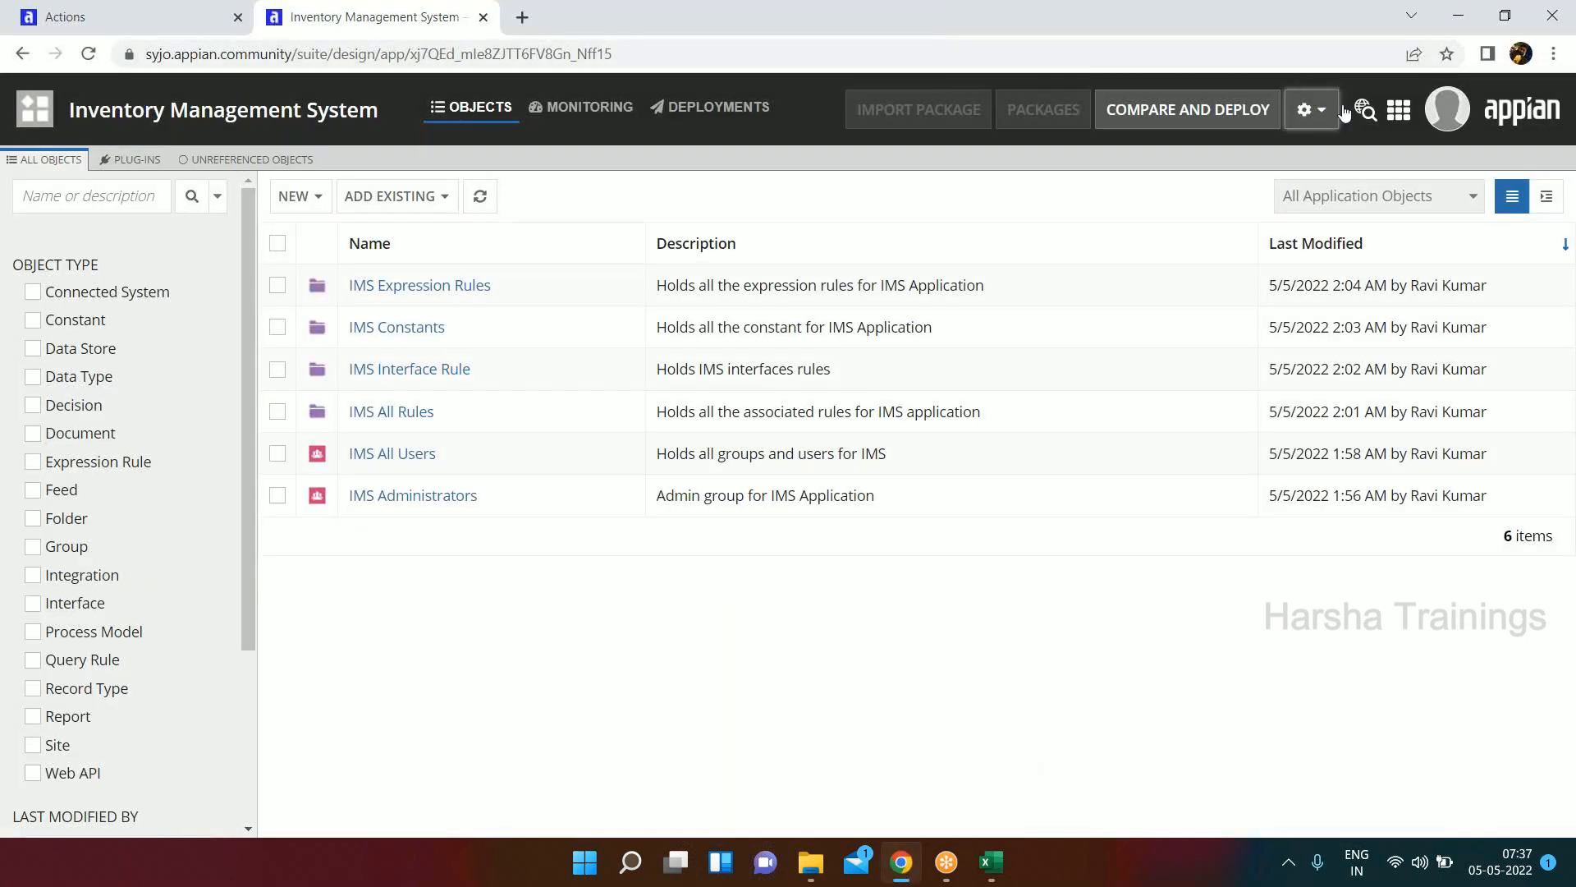
left_click(1312, 109)
left_click(1215, 239)
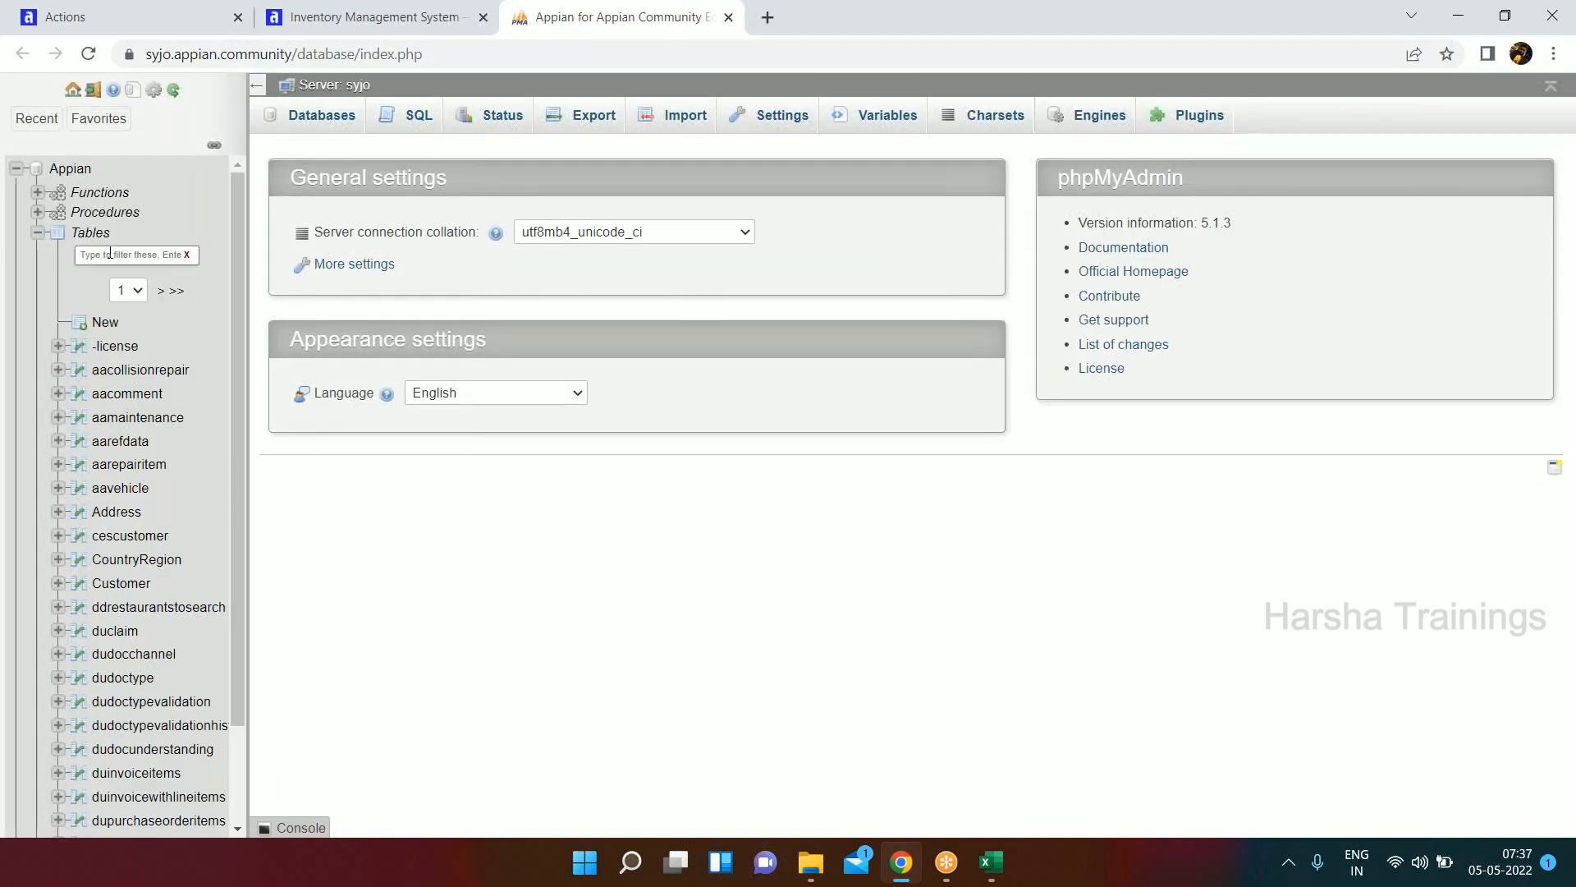
left_click(105, 323)
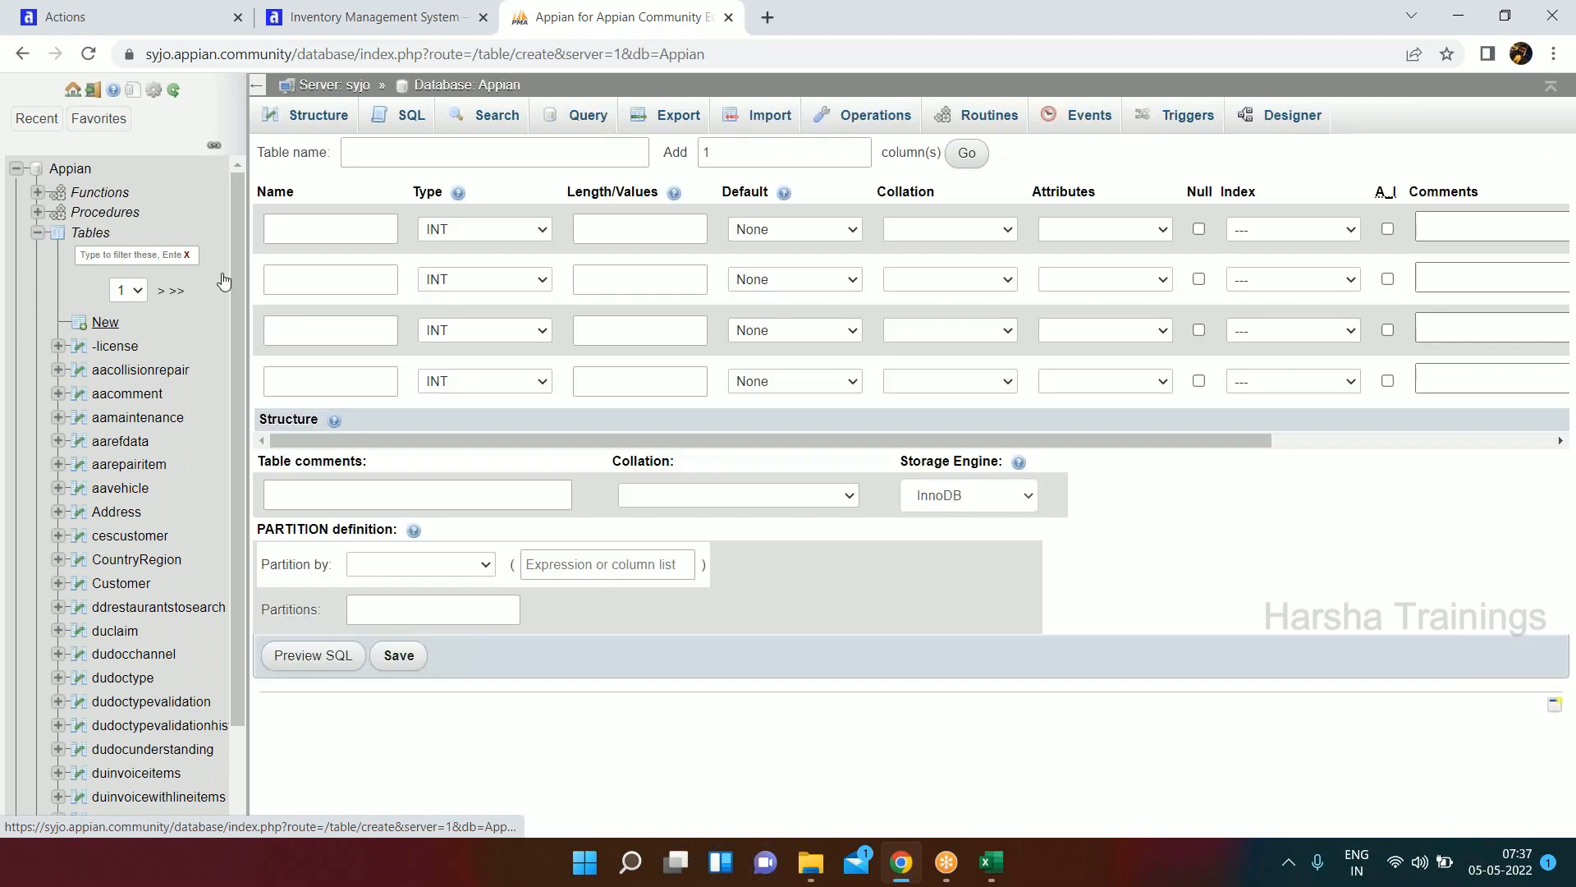
left_click(466, 141)
type("IMS_In")
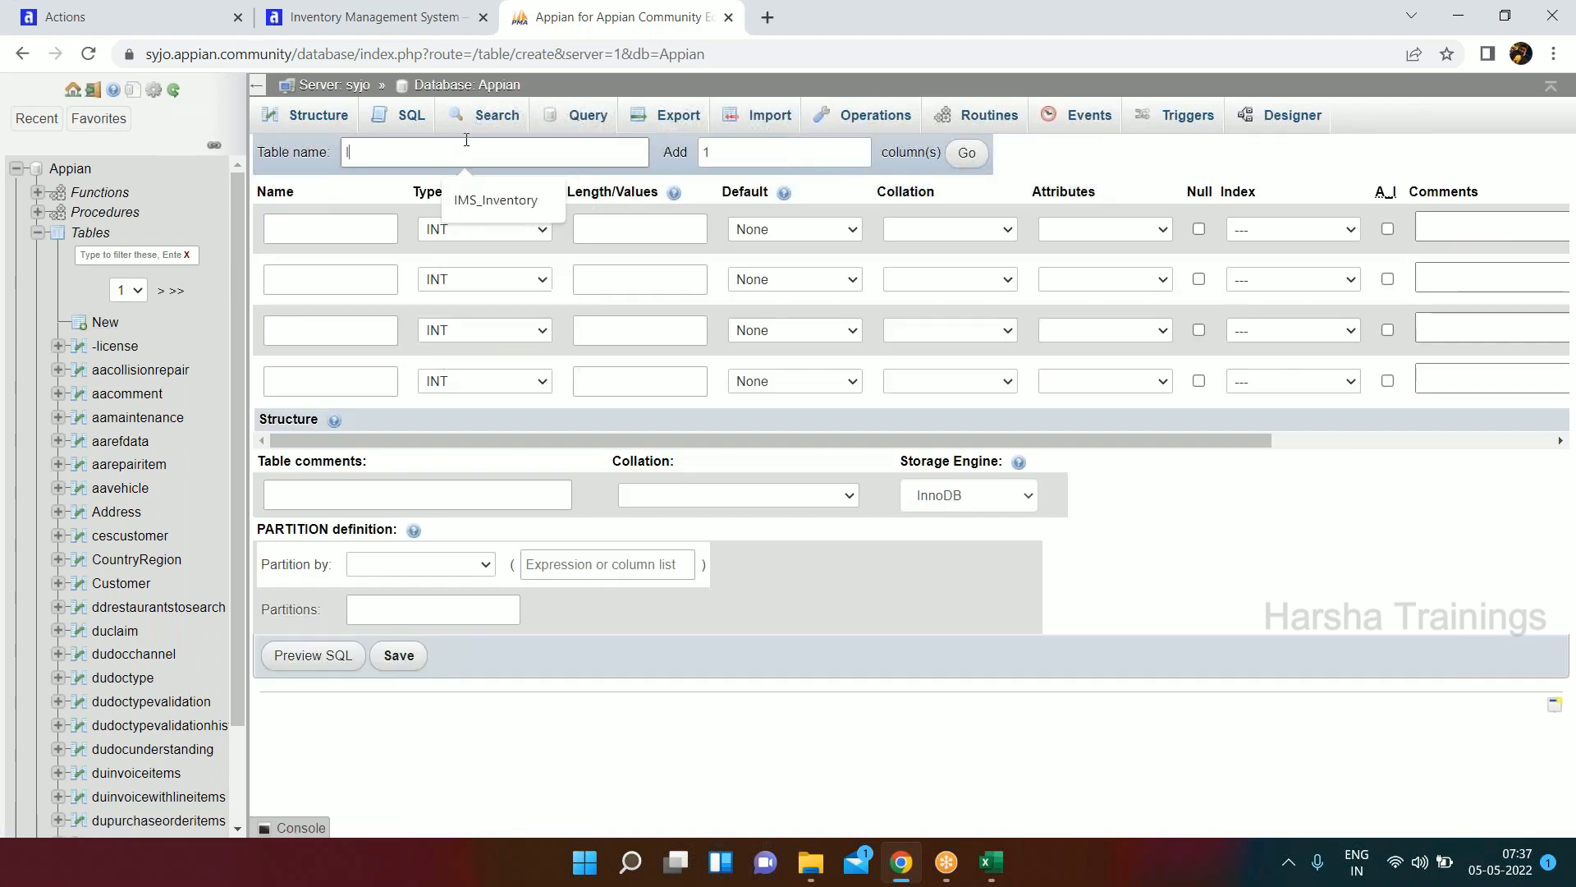
type("ventory")
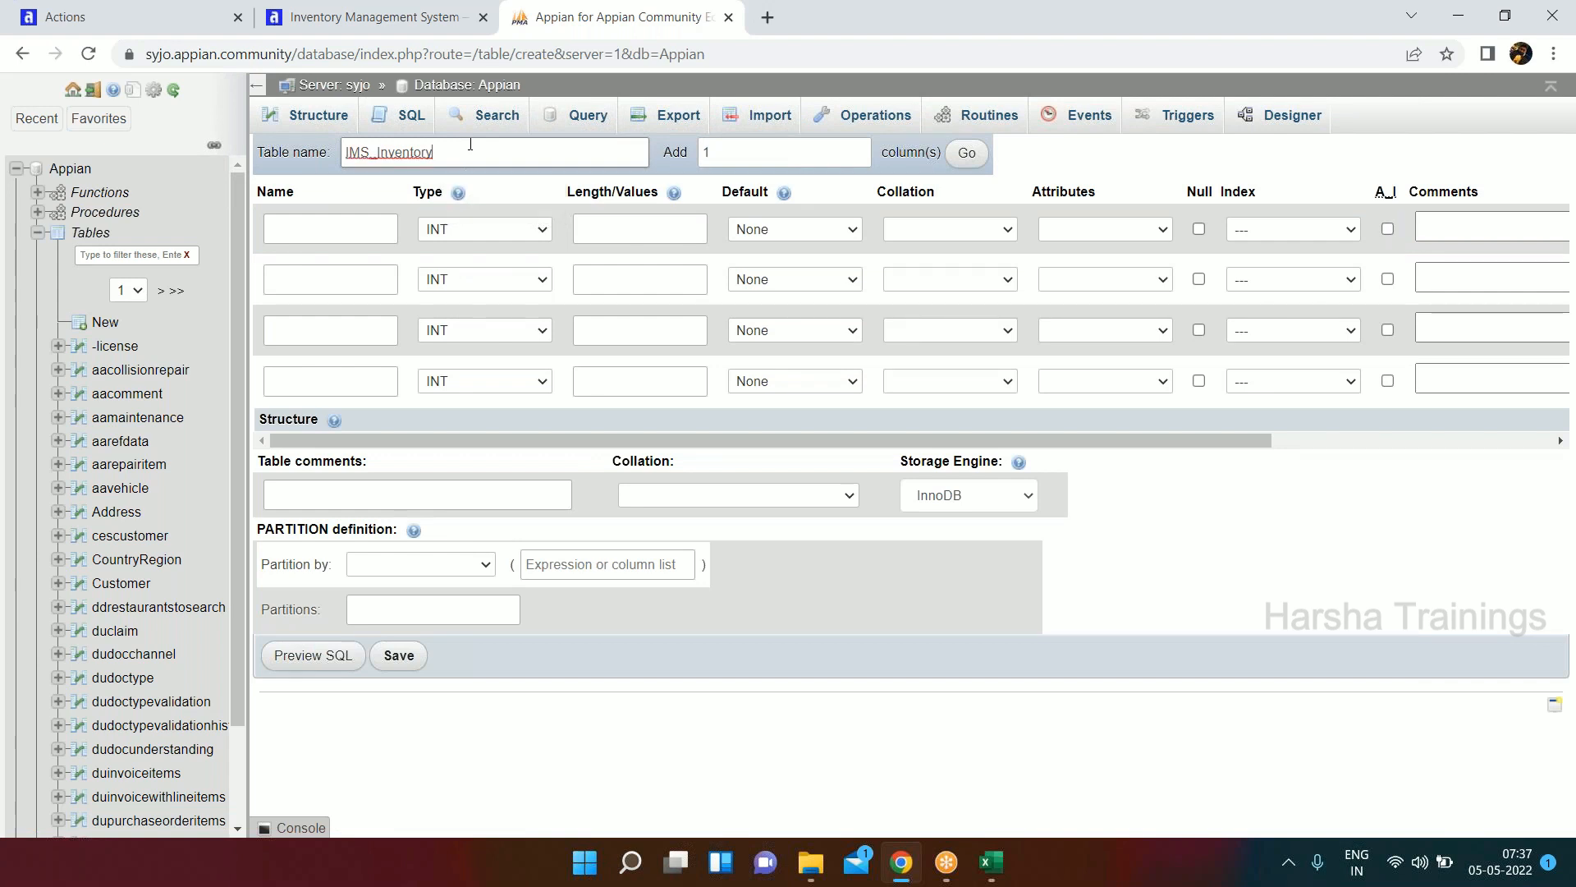
Define the first column as id, an auto-incrementing INT primary key.
left_click(339, 230)
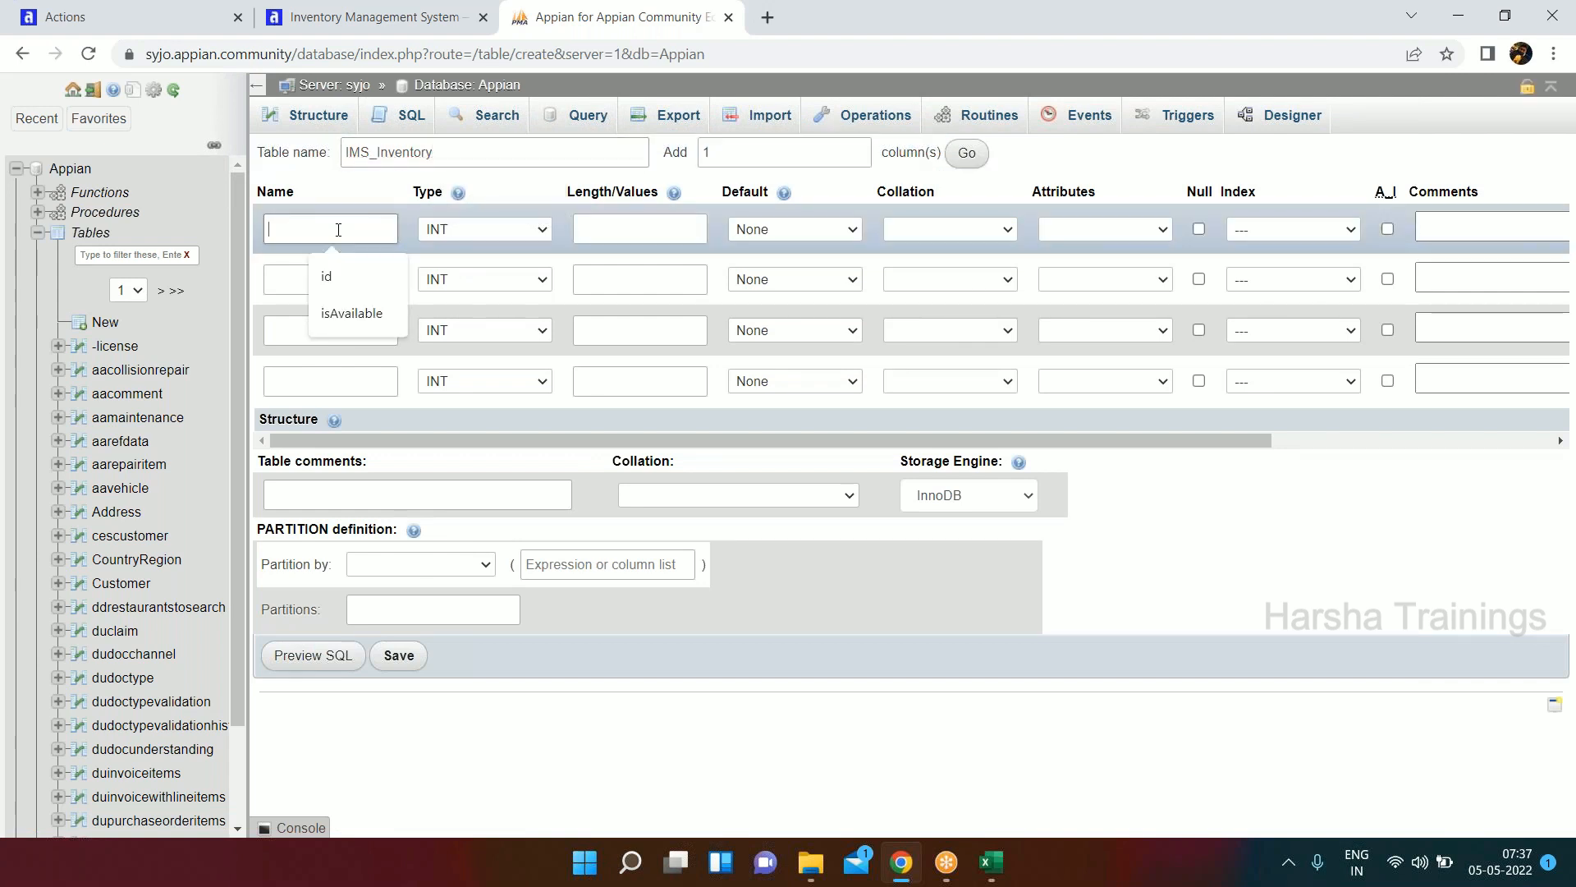
type("id")
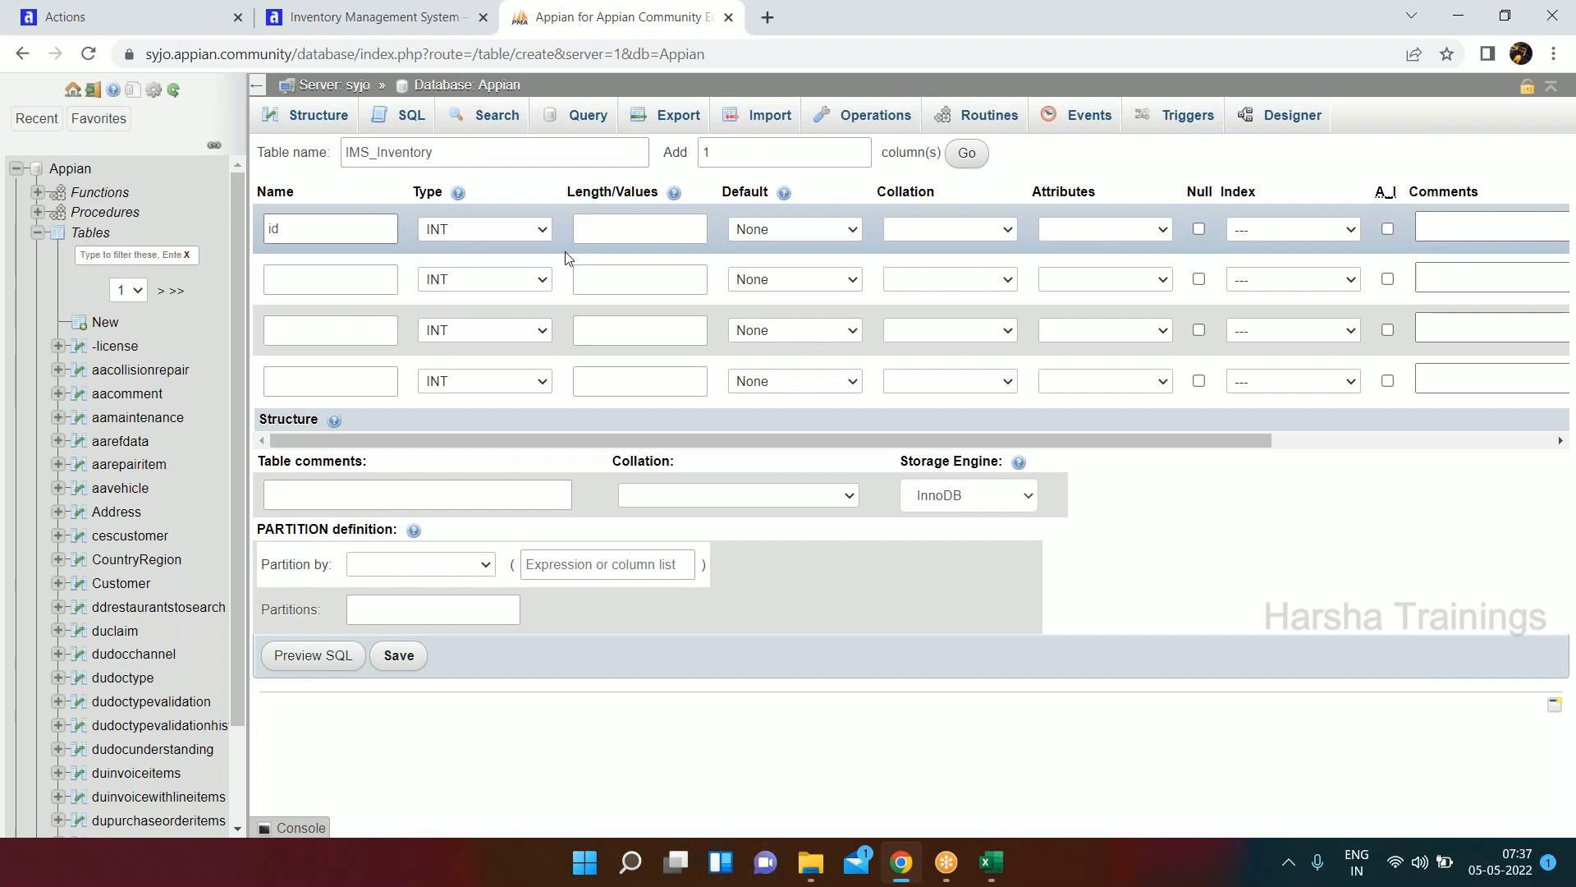
left_click(1387, 230)
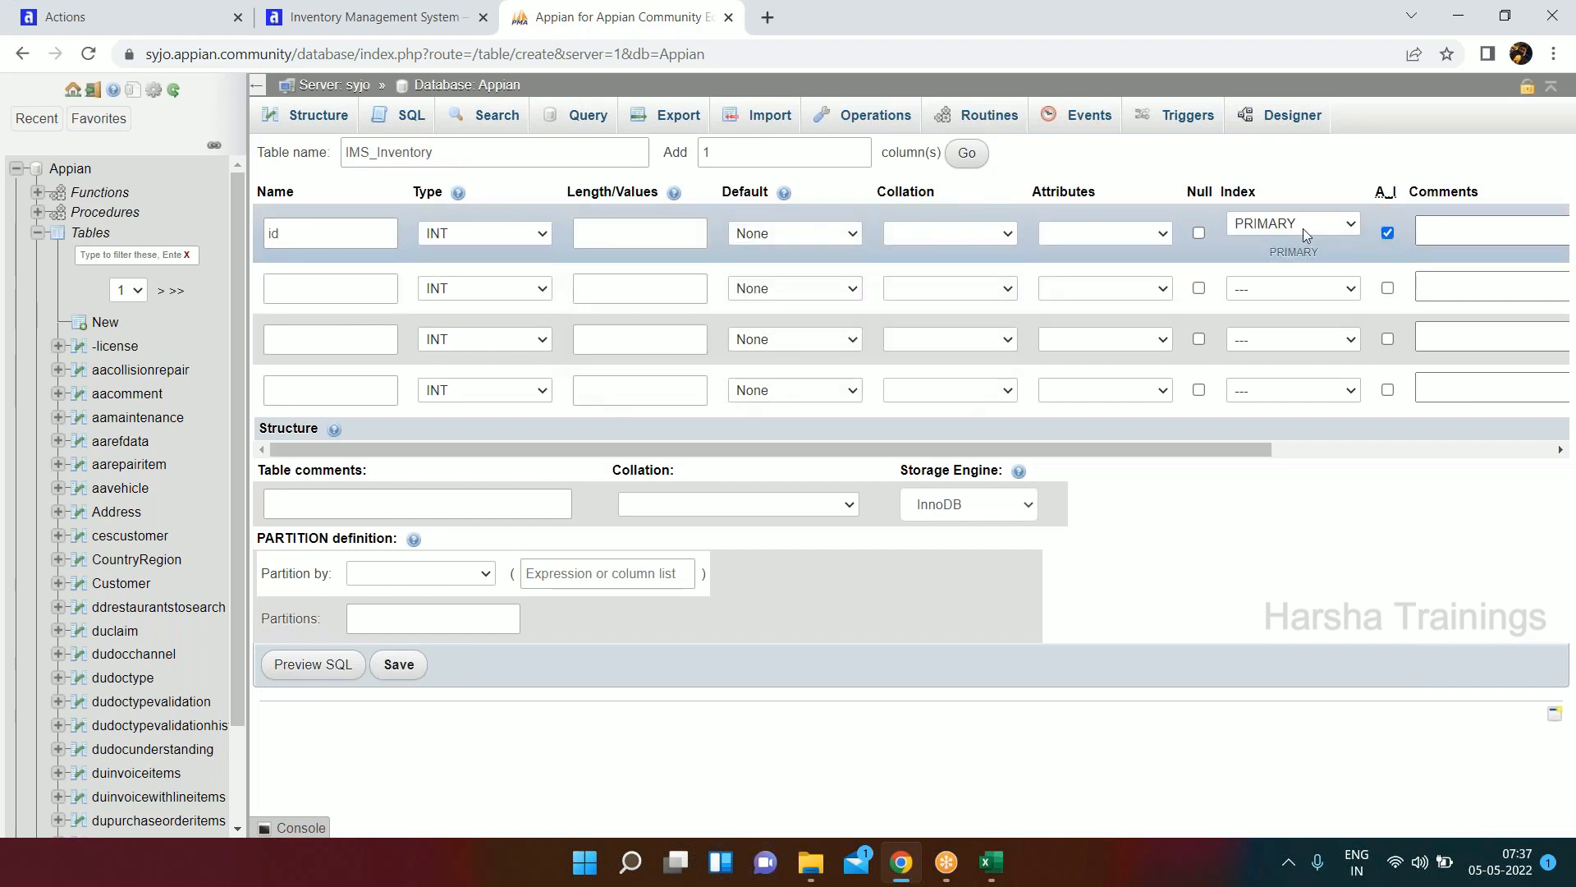
Define the second column as itemName, type VARCHAR with length 50, allowing null values.
left_click(307, 288)
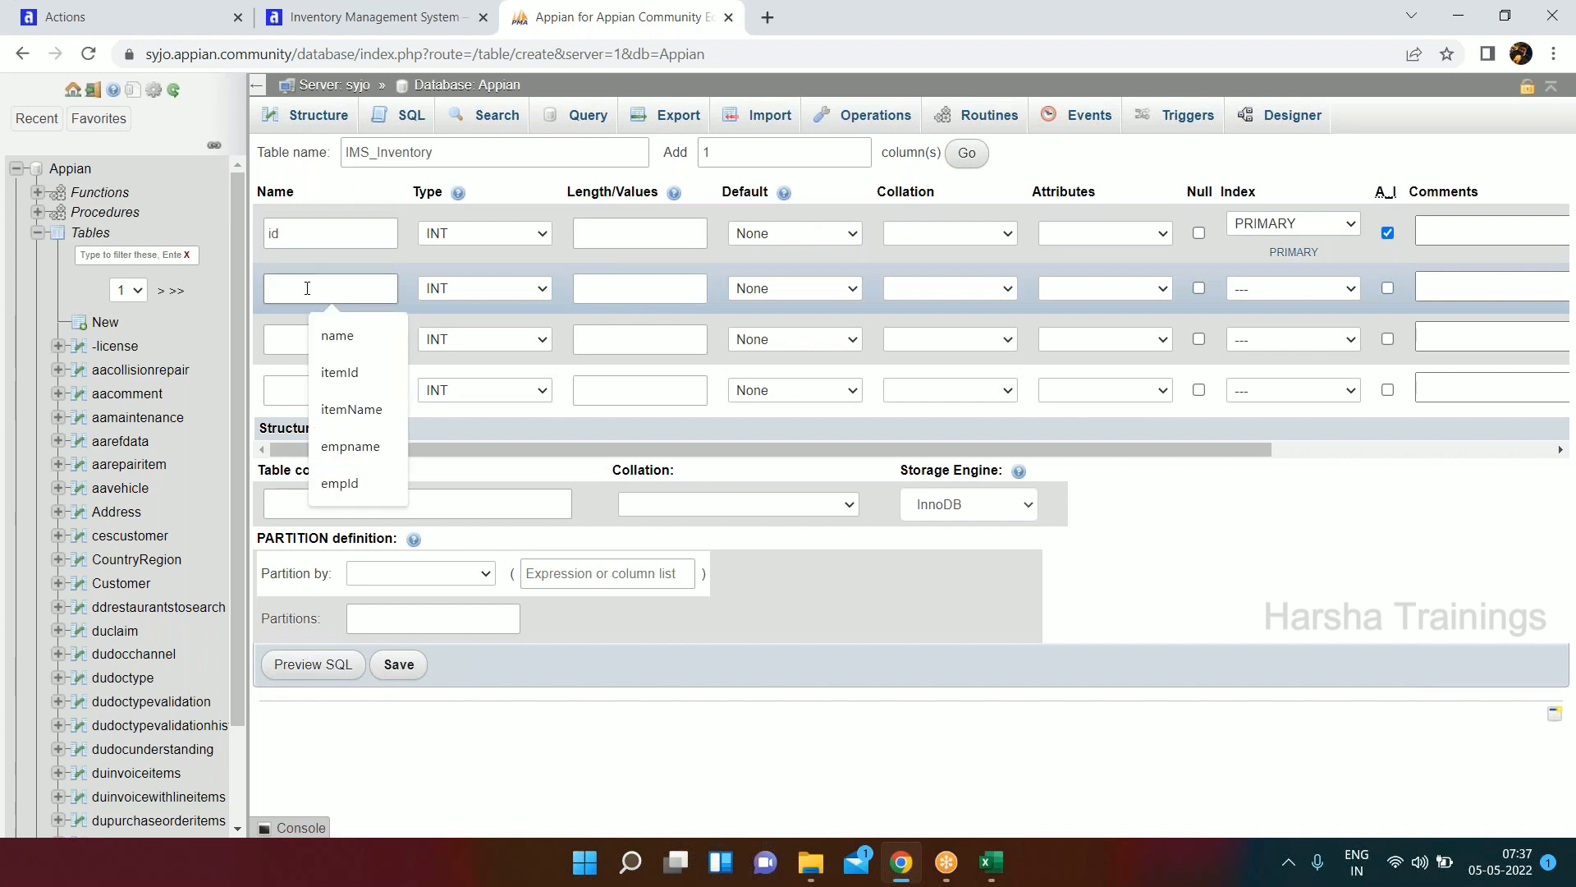
type("ite")
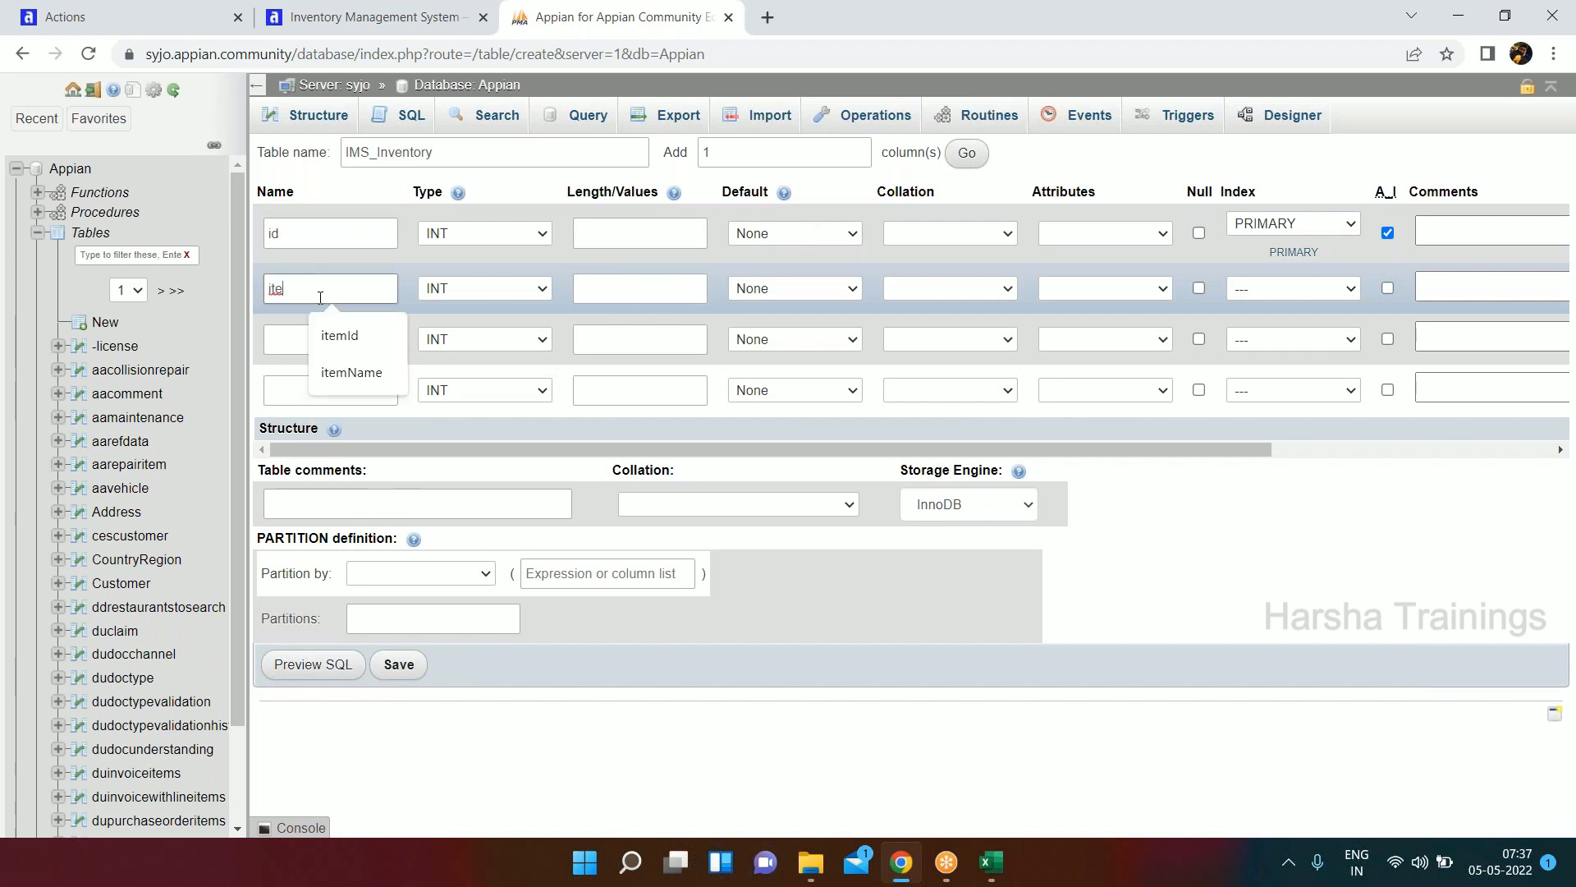
type("mName")
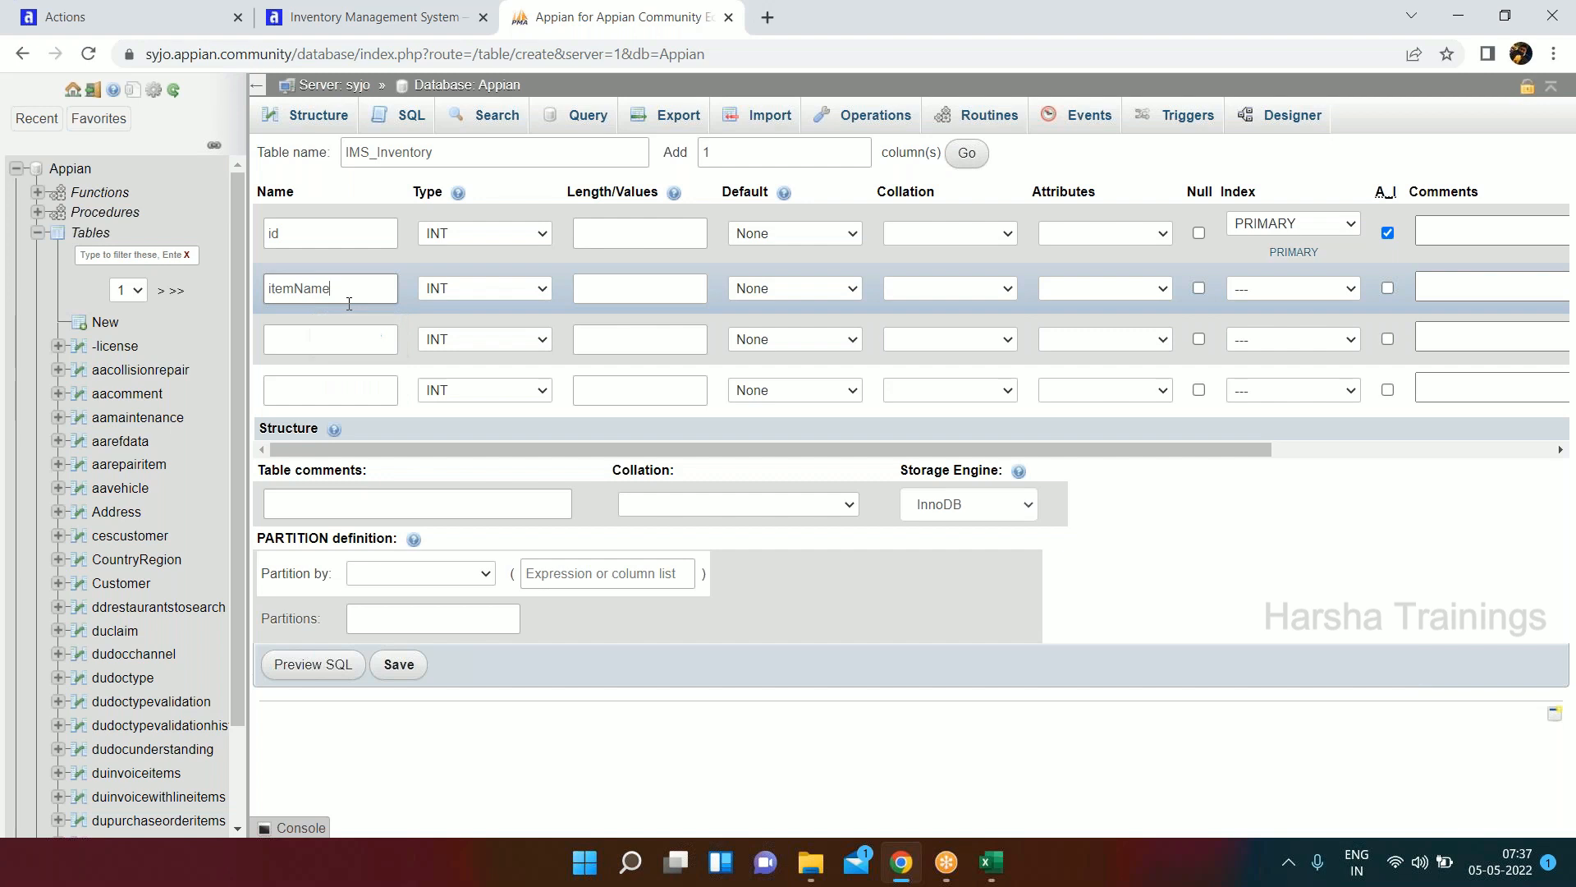
left_click(499, 297)
left_click(474, 322)
left_click(620, 285)
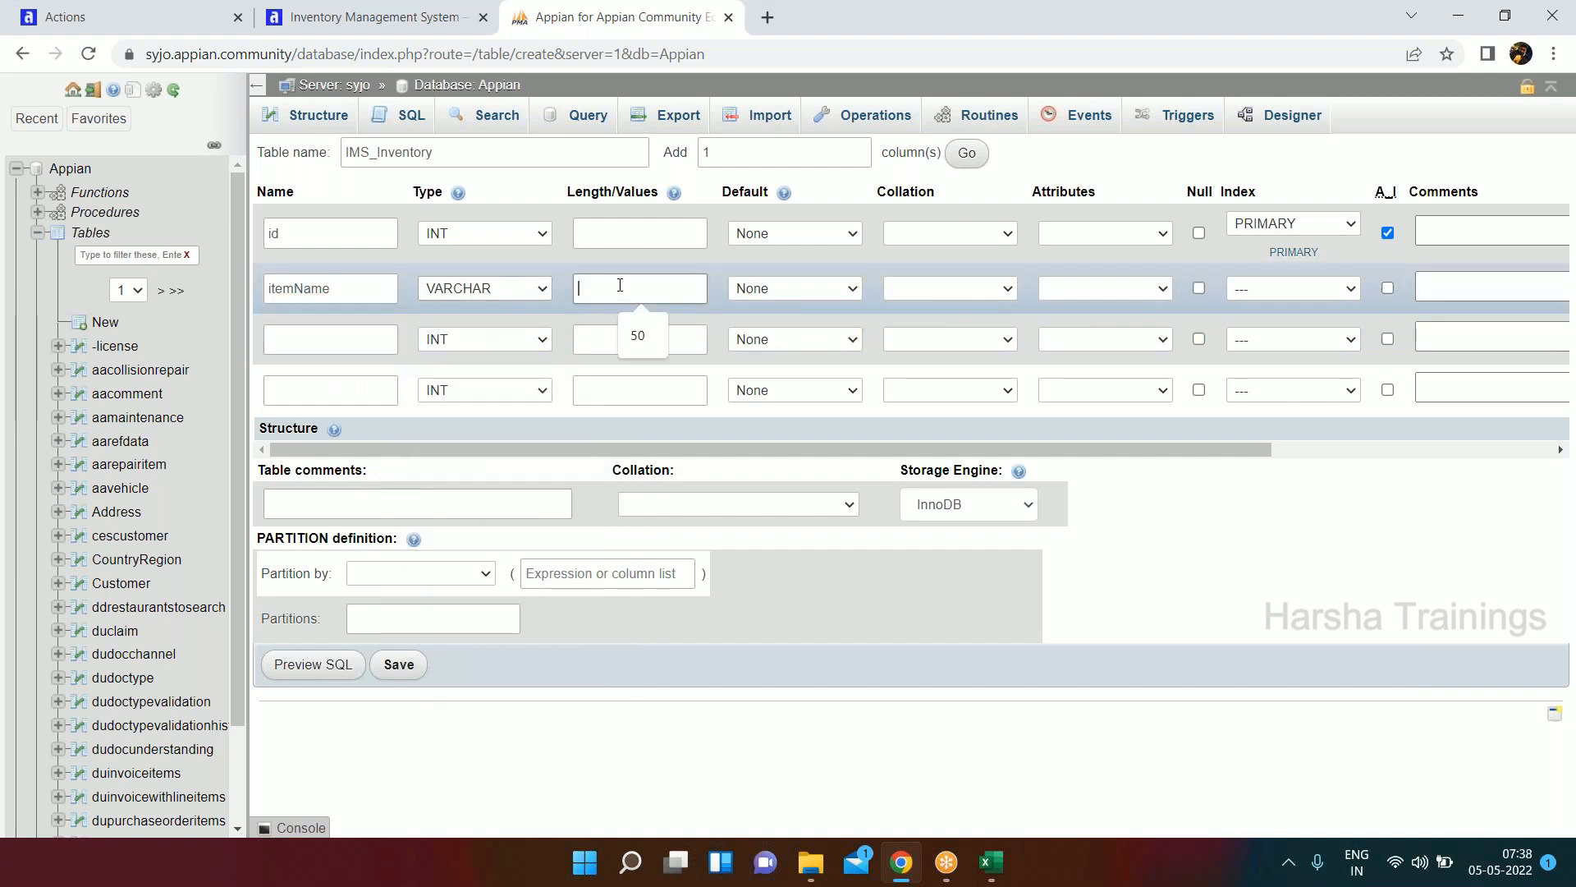
type("50")
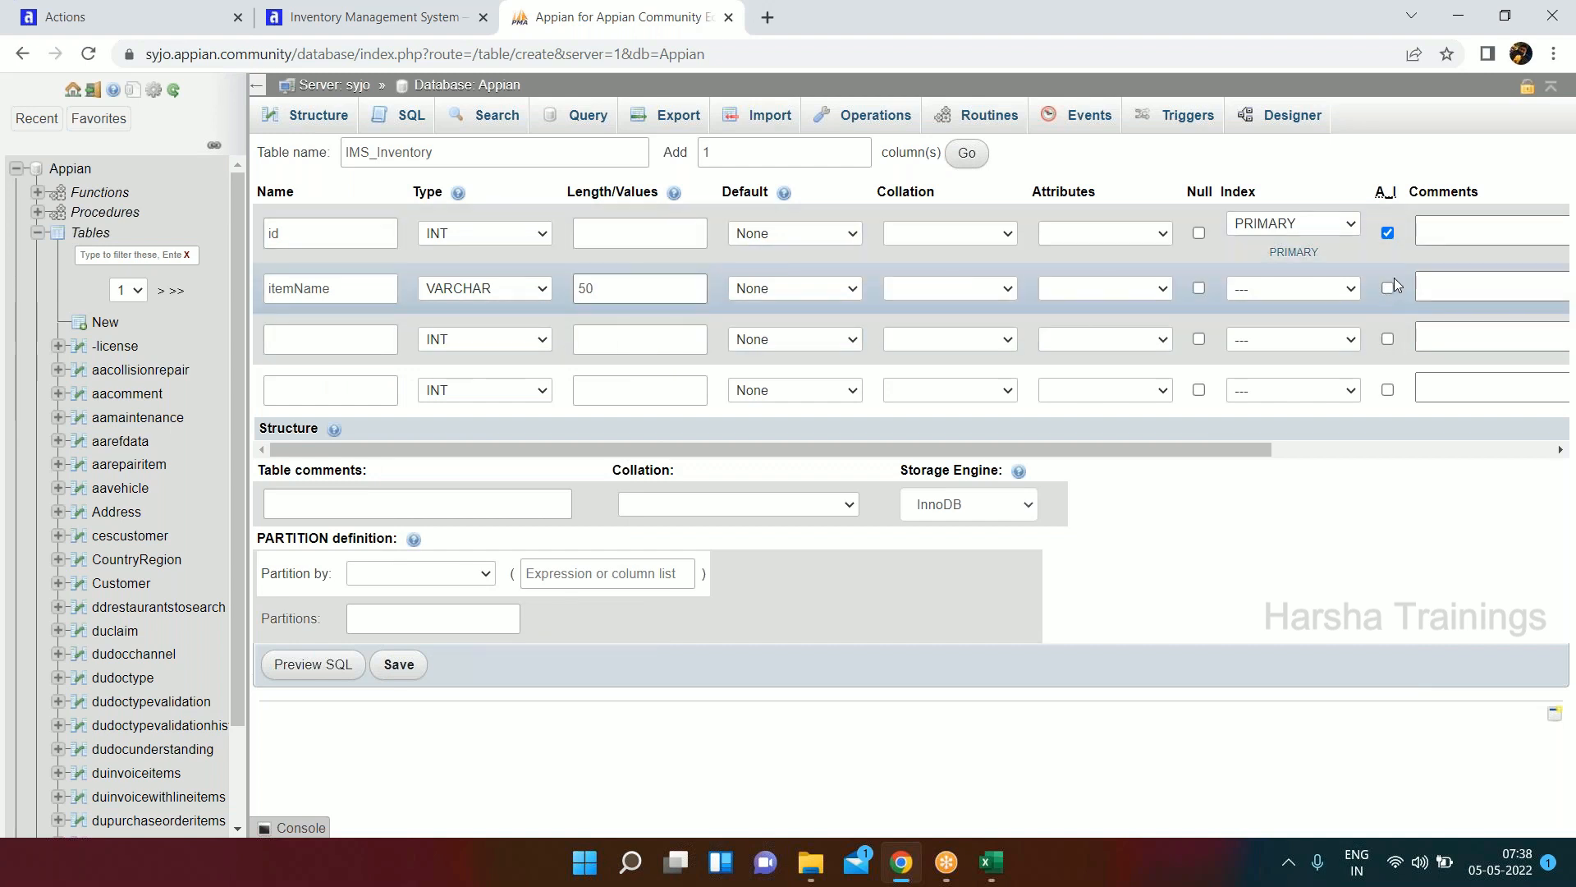
left_click(1199, 289)
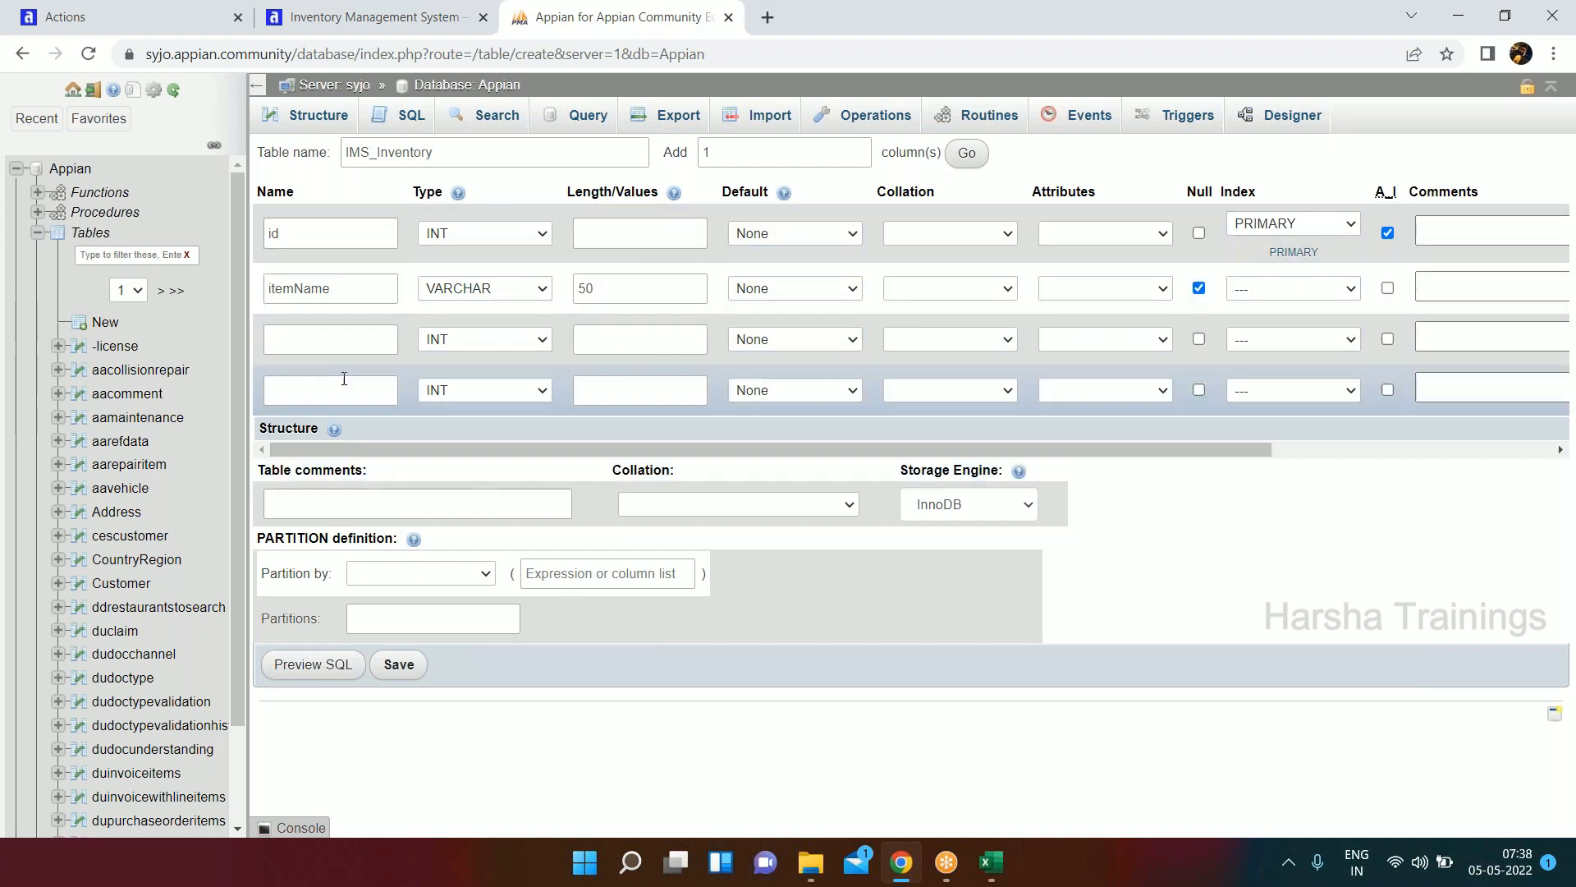
Check the attribute list in the Excel workbook, and define the third column as itemDescription, VARCHAR with length 200, allowing null.
left_click(990, 860)
left_click(82, 281)
left_click(88, 300)
key("alt+Tab")
left_click(327, 337)
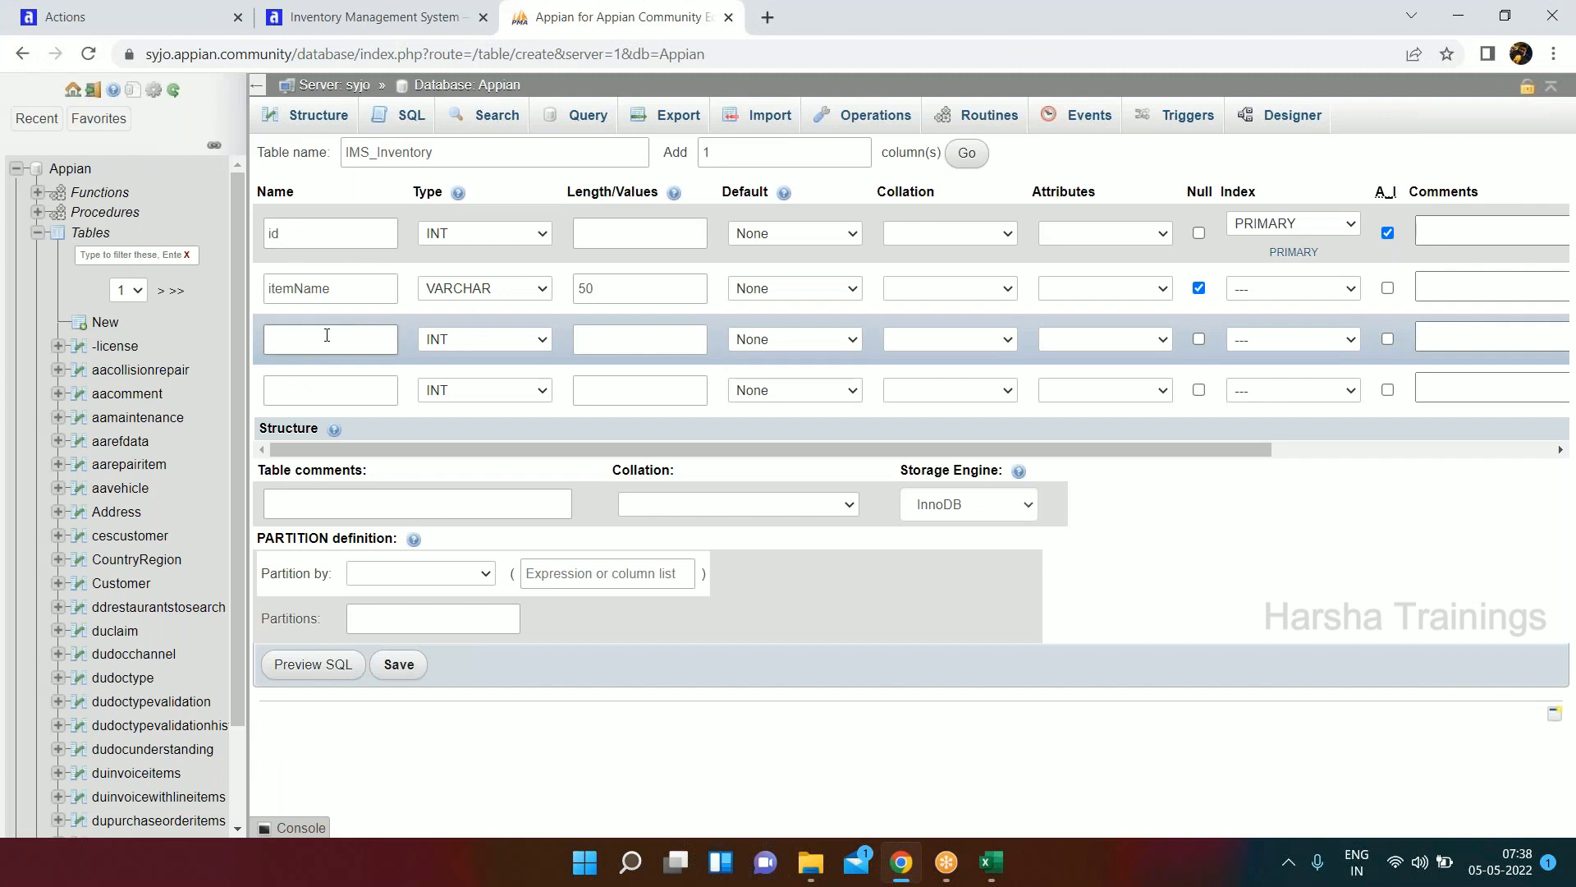
type("item")
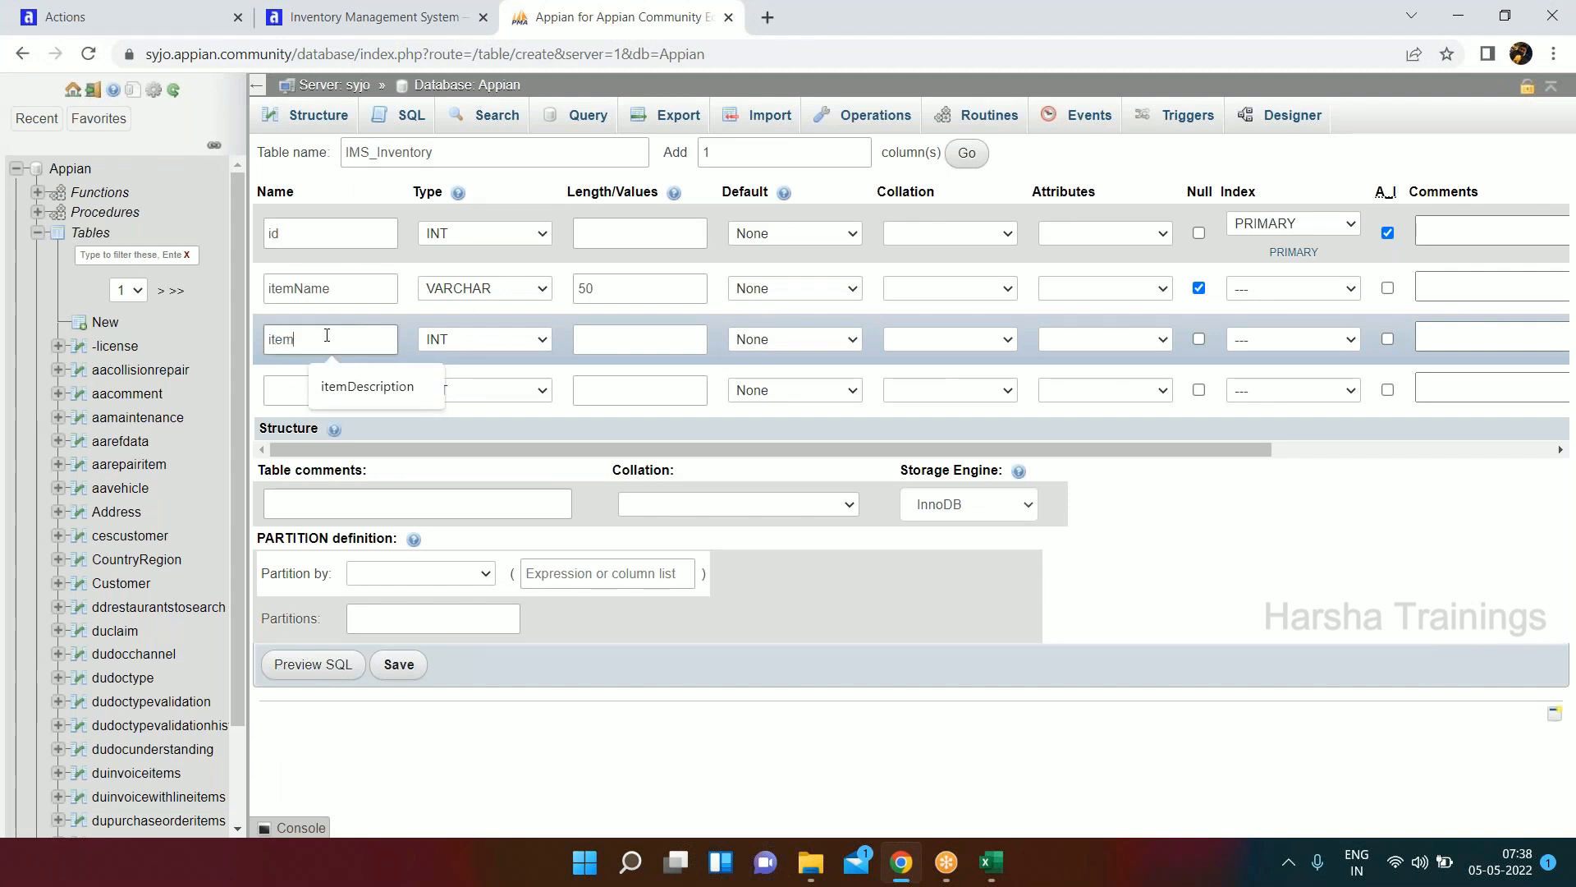
left_click(341, 382)
left_click(551, 340)
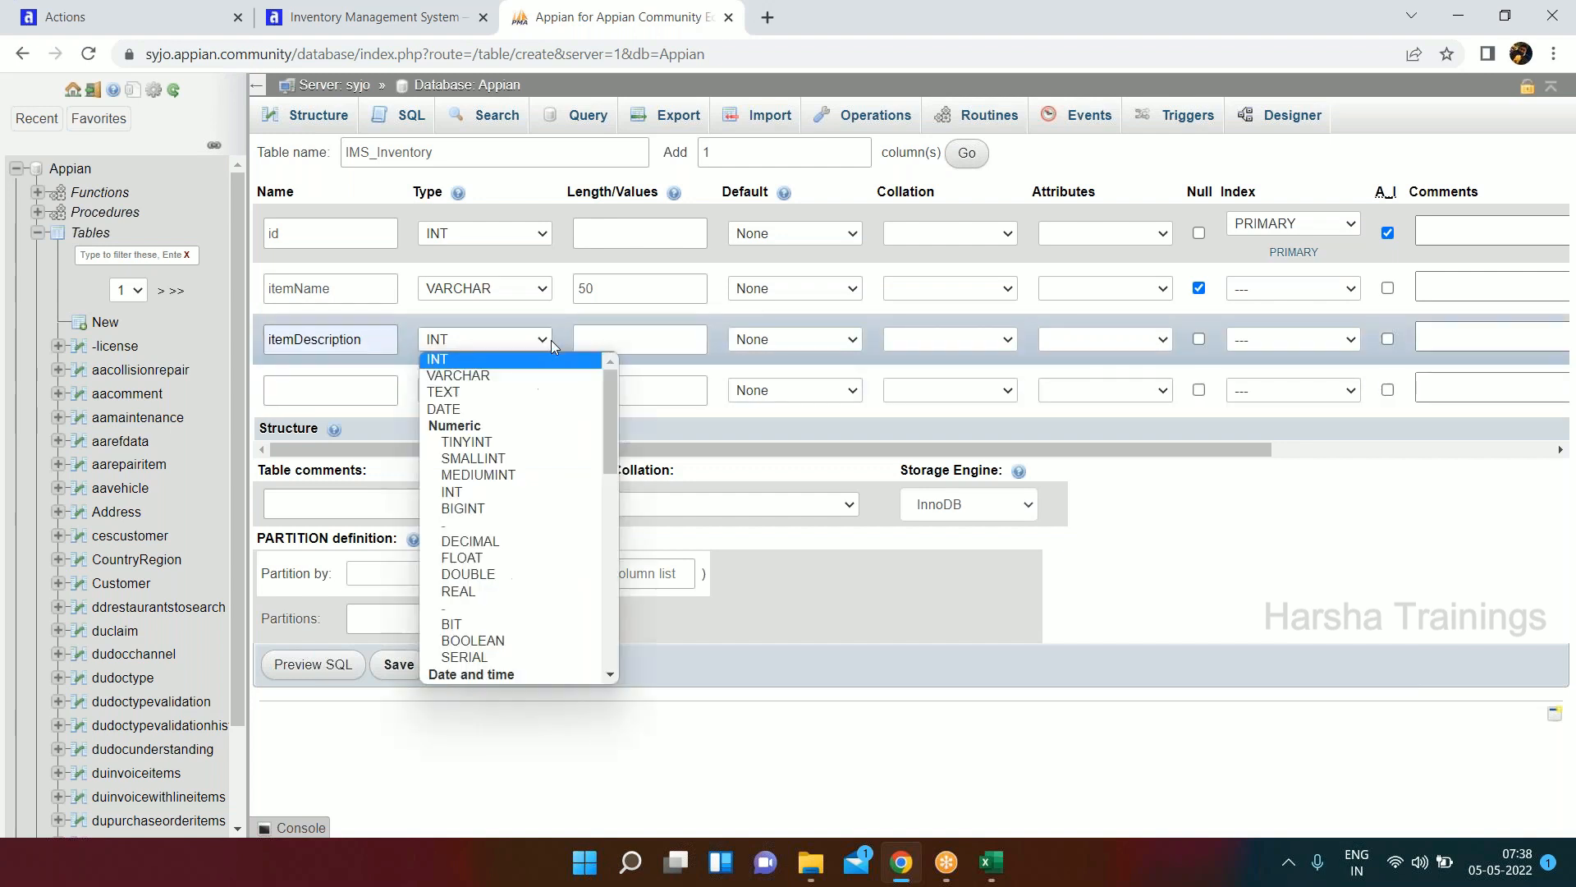
left_click(458, 376)
left_click(606, 337)
type("200")
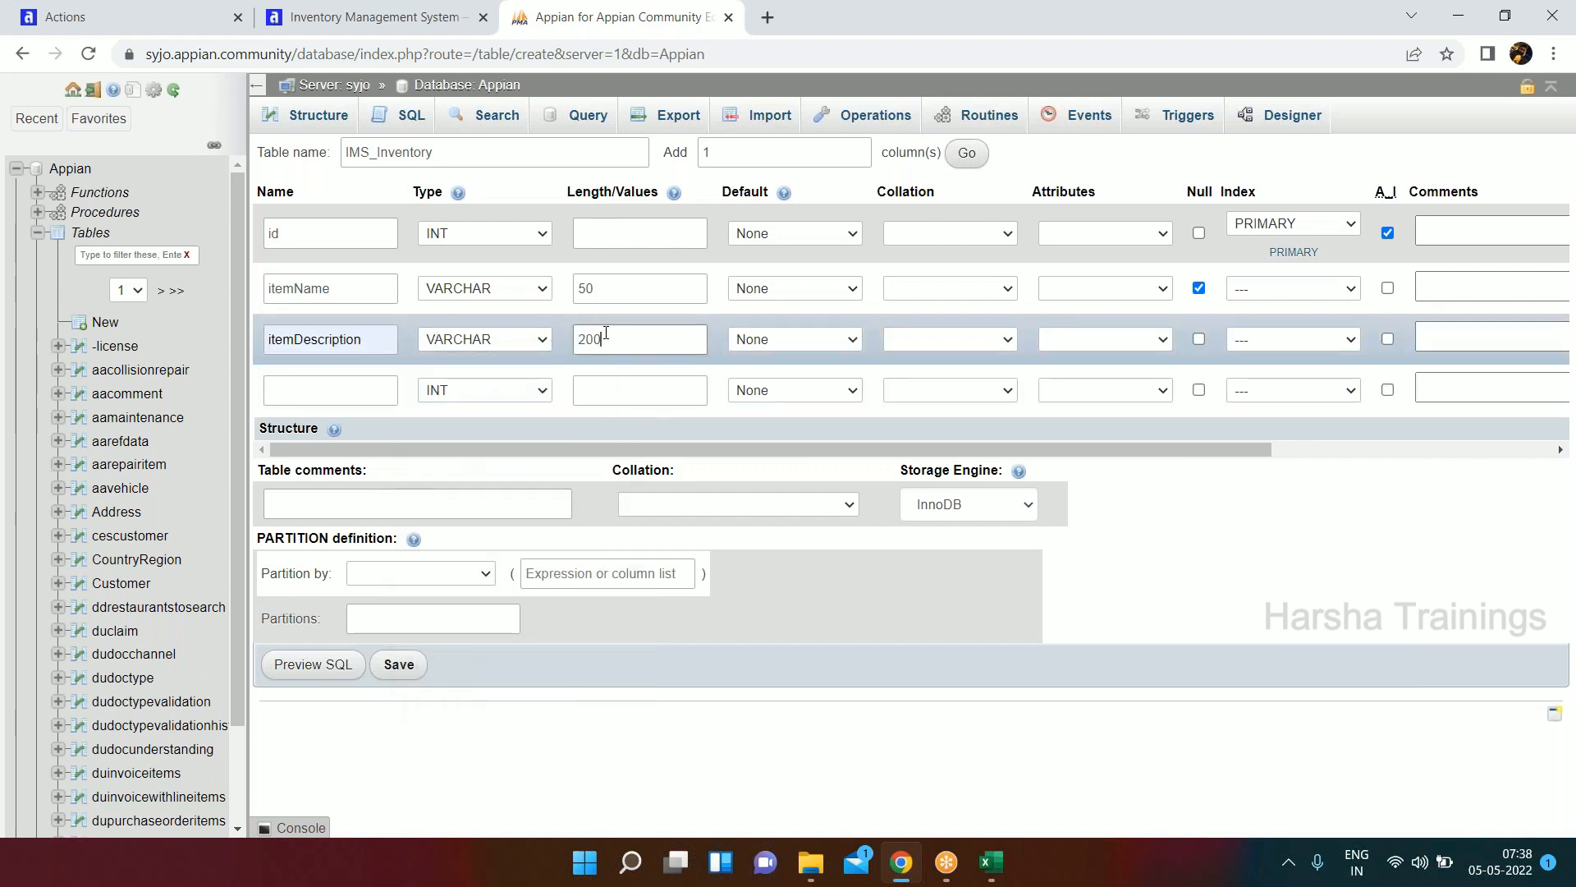
left_click(1199, 340)
Name the fourth column itemQuantity, keeping the INT type and an empty length.
left_click(353, 382)
type("ite")
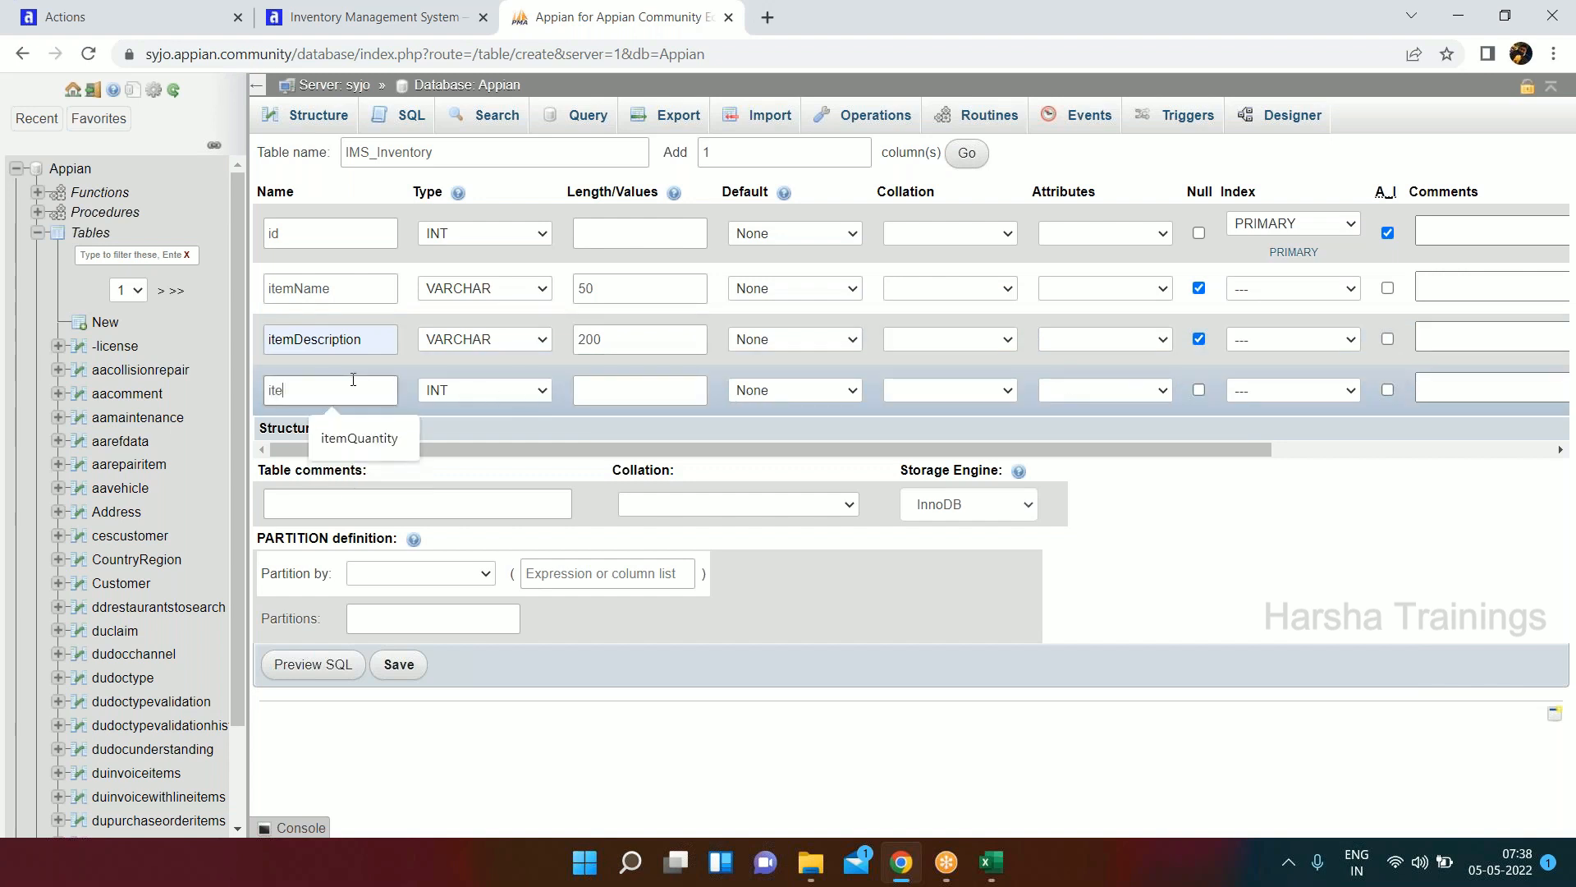
type("mQuantity")
key("Tab")
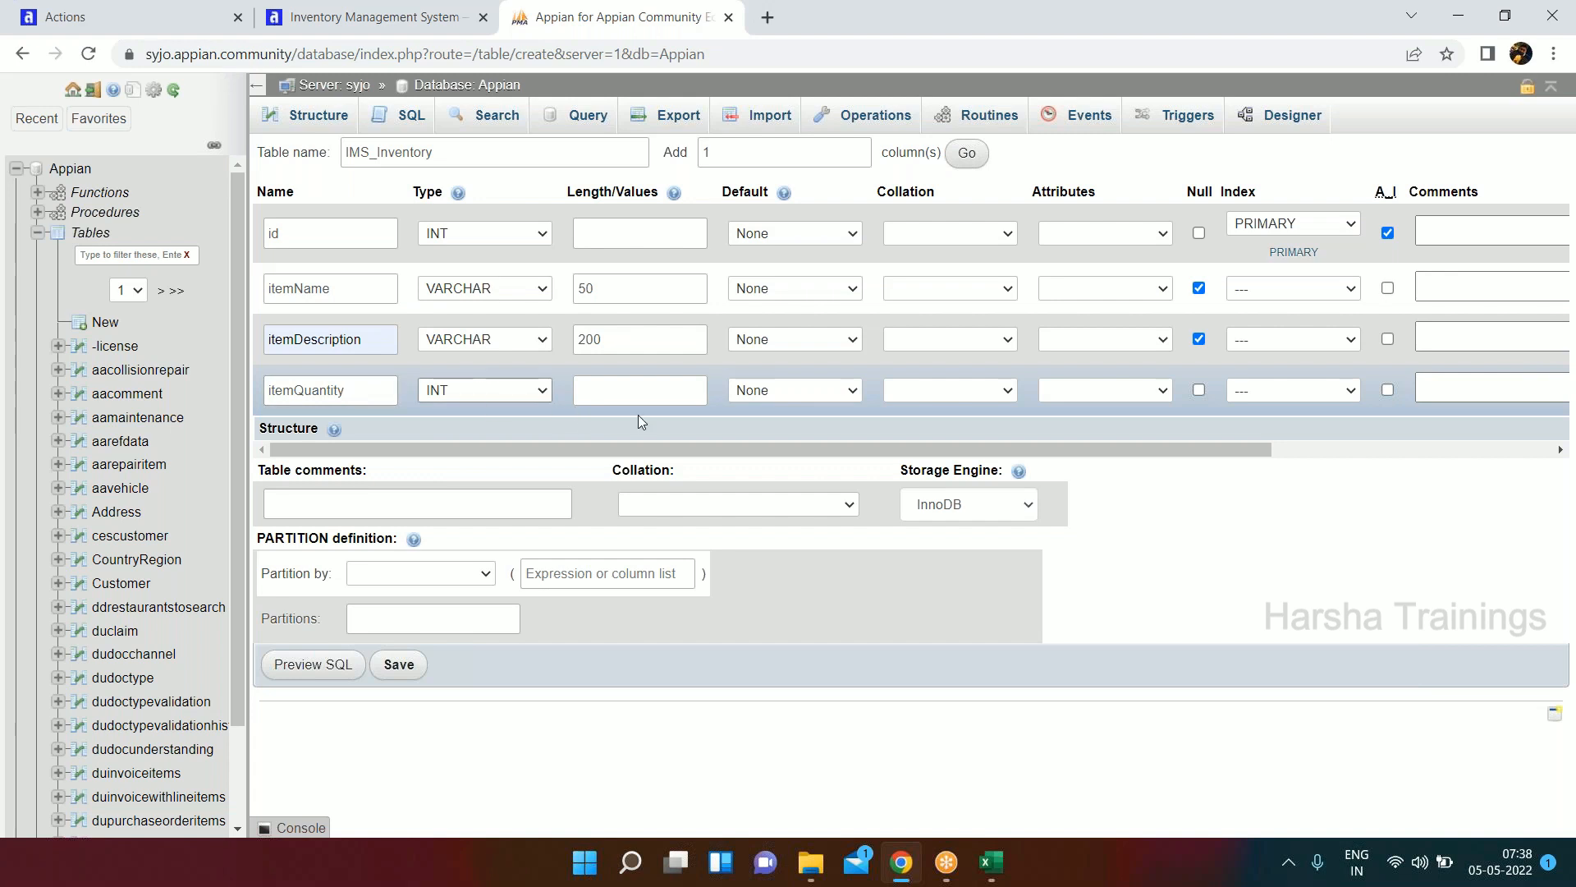
left_click(648, 396)
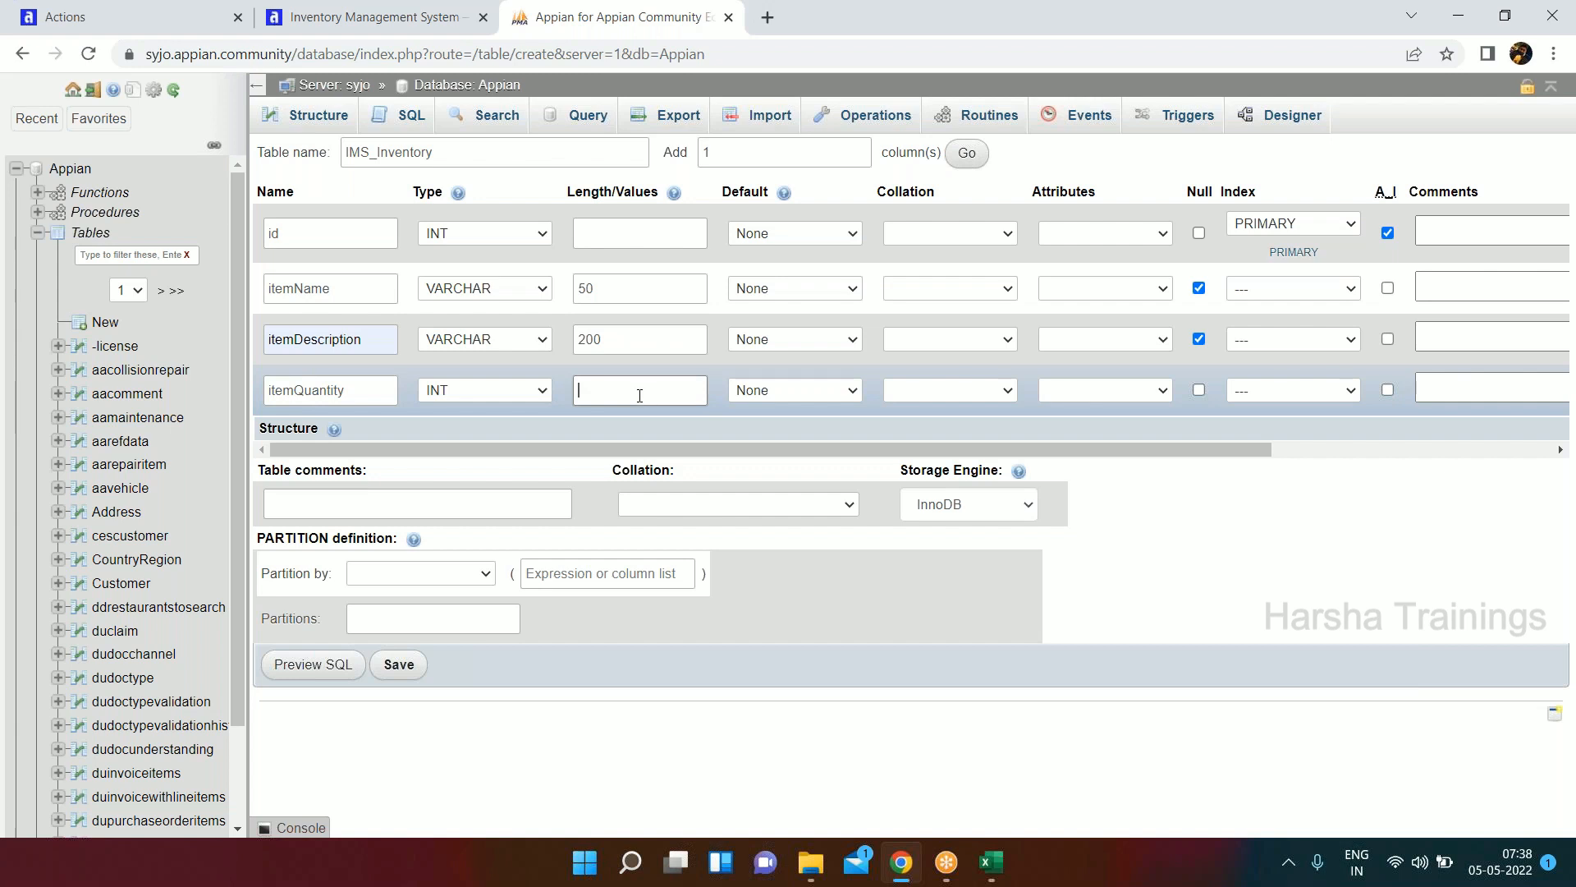
Check the remaining attributes in the Excel workbook, and add 3 more columns to the IMS_Inventory table form.
key("alt+Tab")
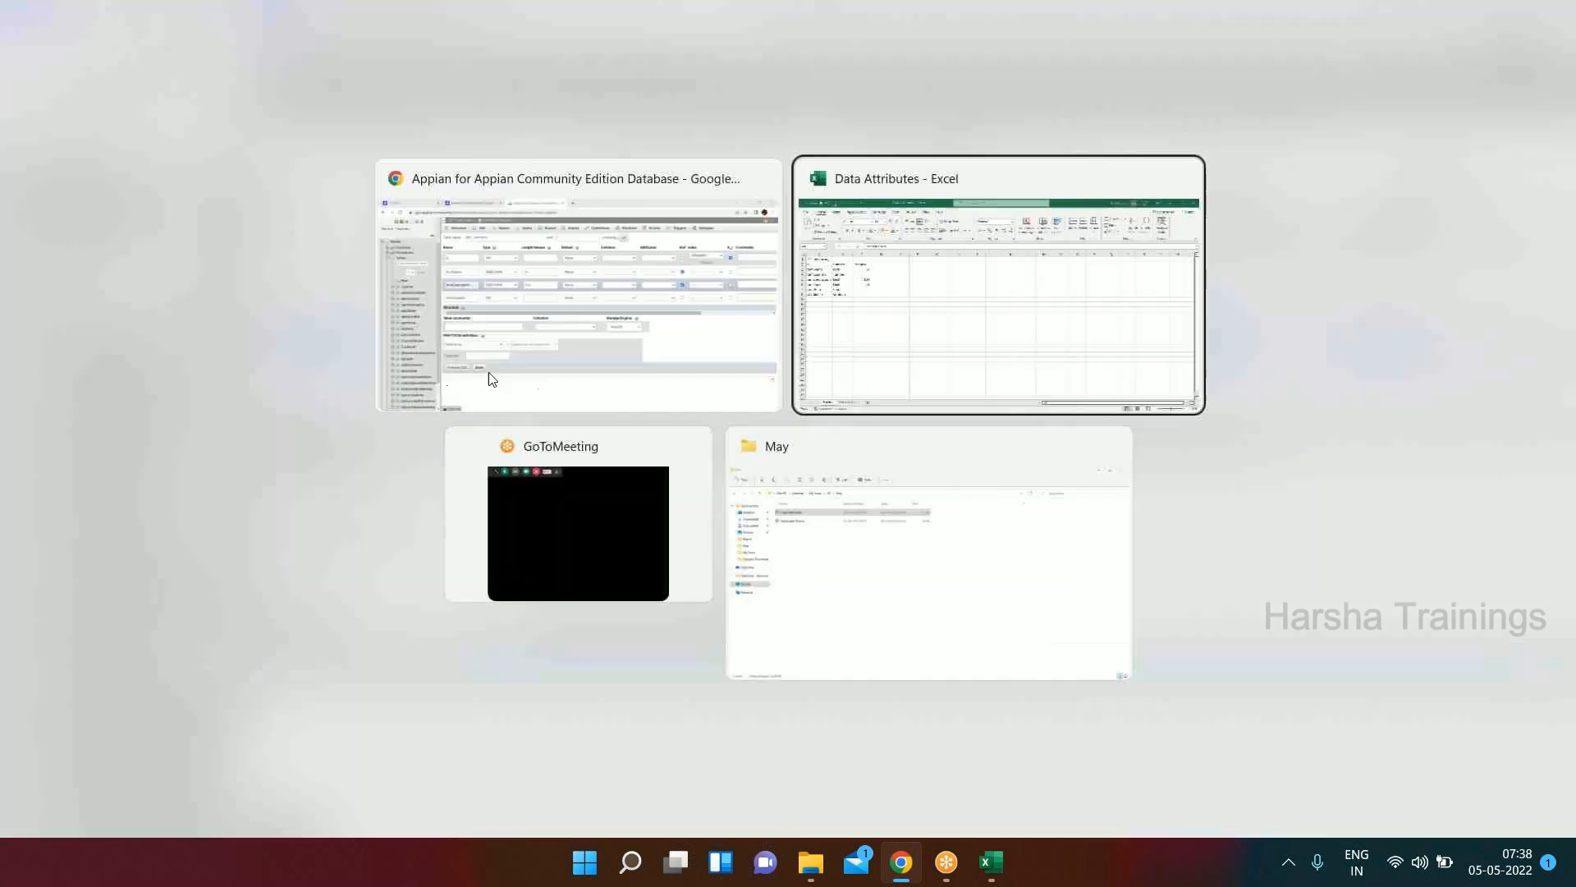
left_click_drag(83, 337, 84, 377)
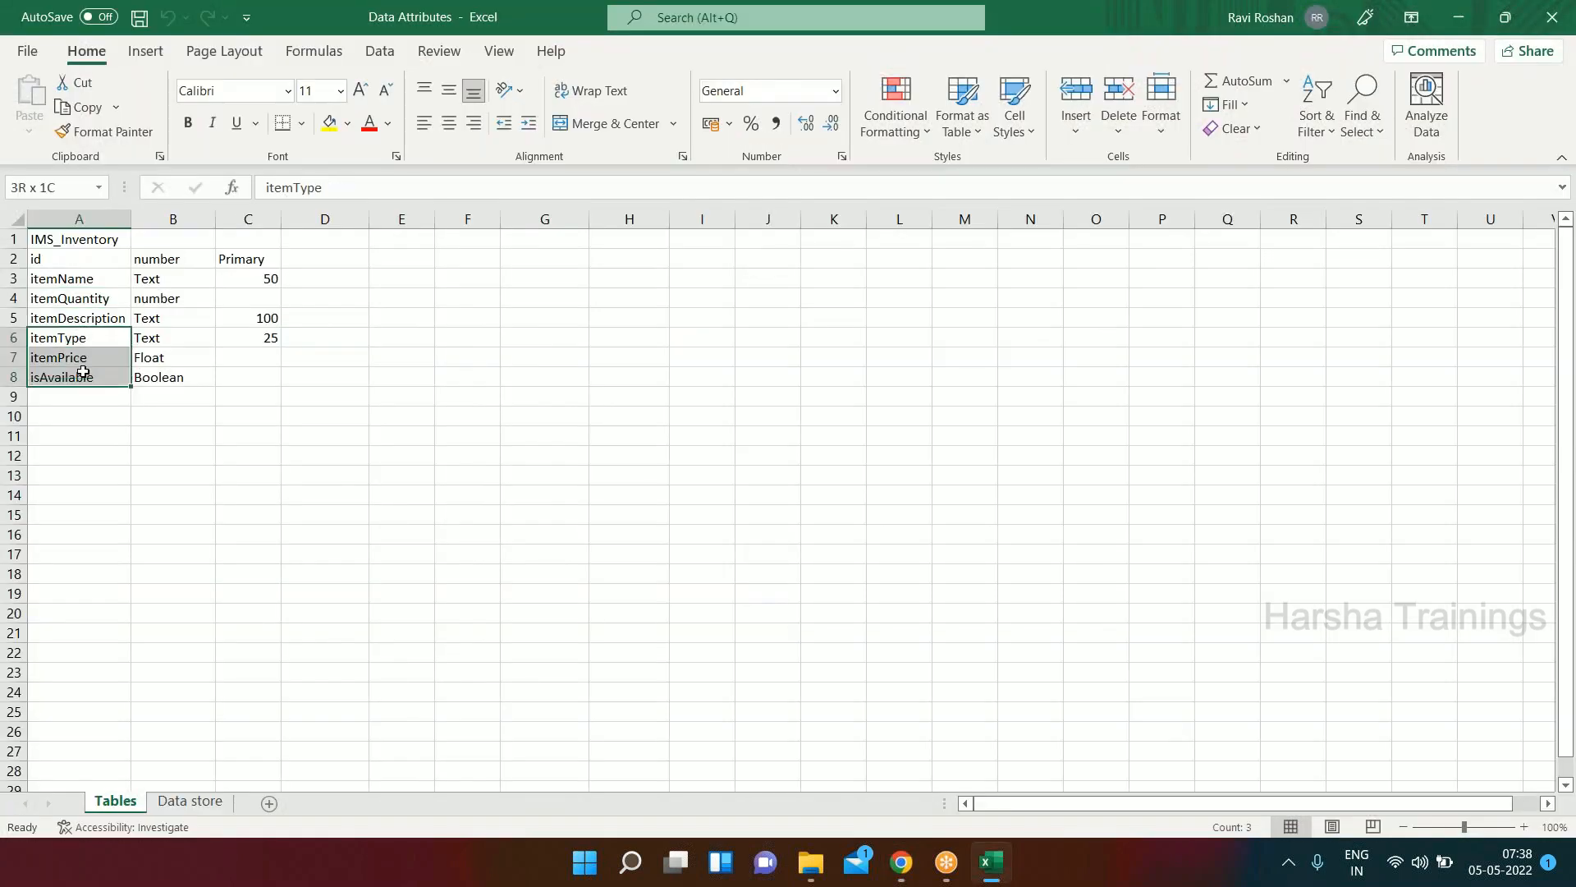
key("alt+Tab")
double_click(722, 151)
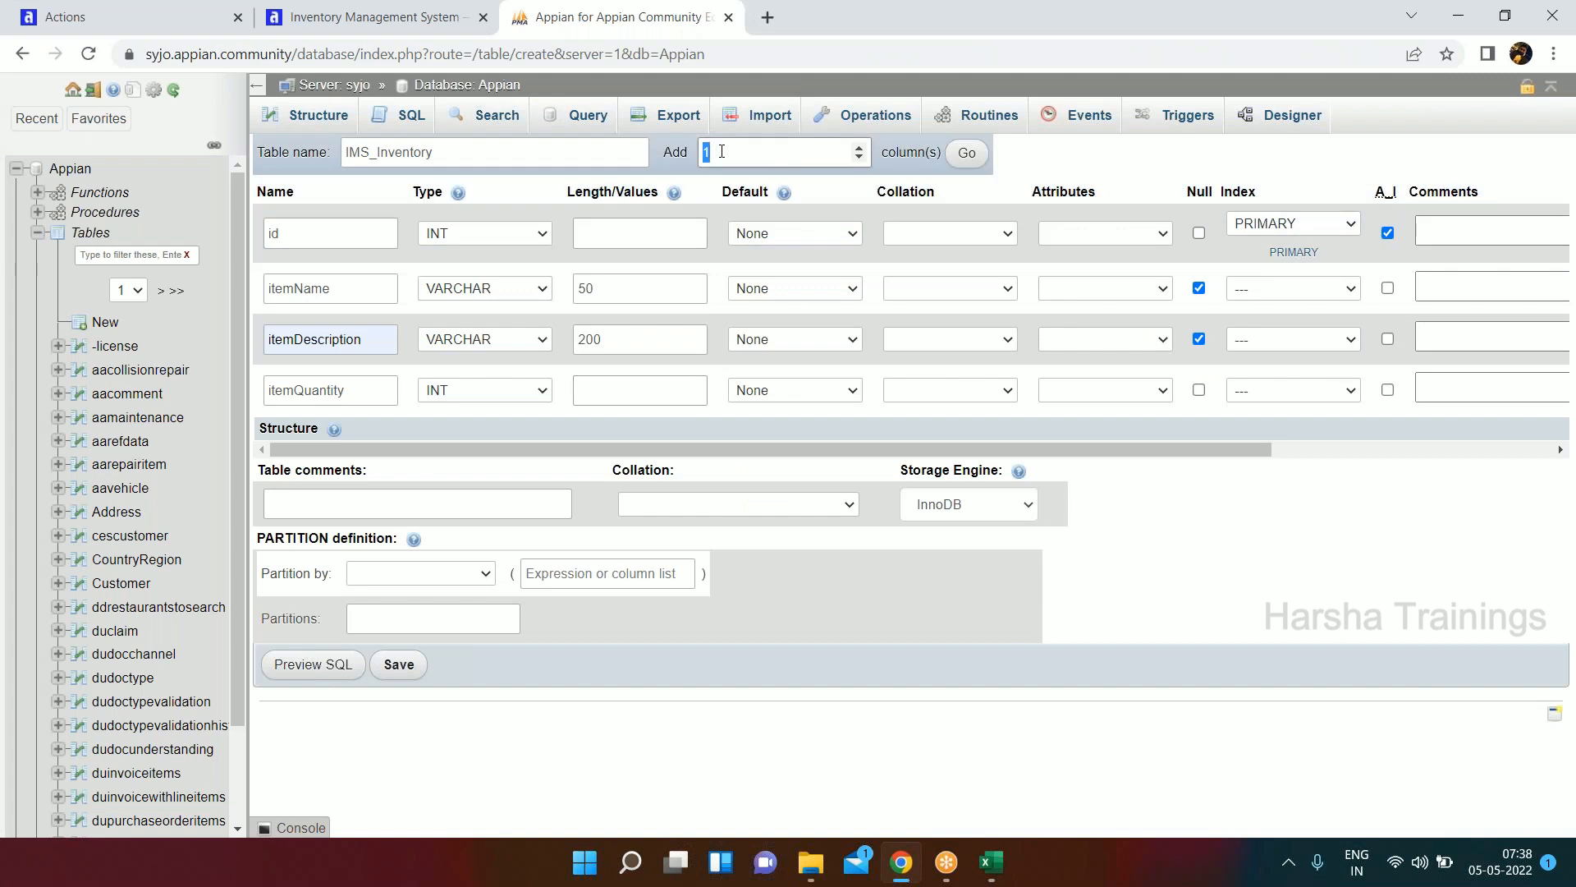
type("3")
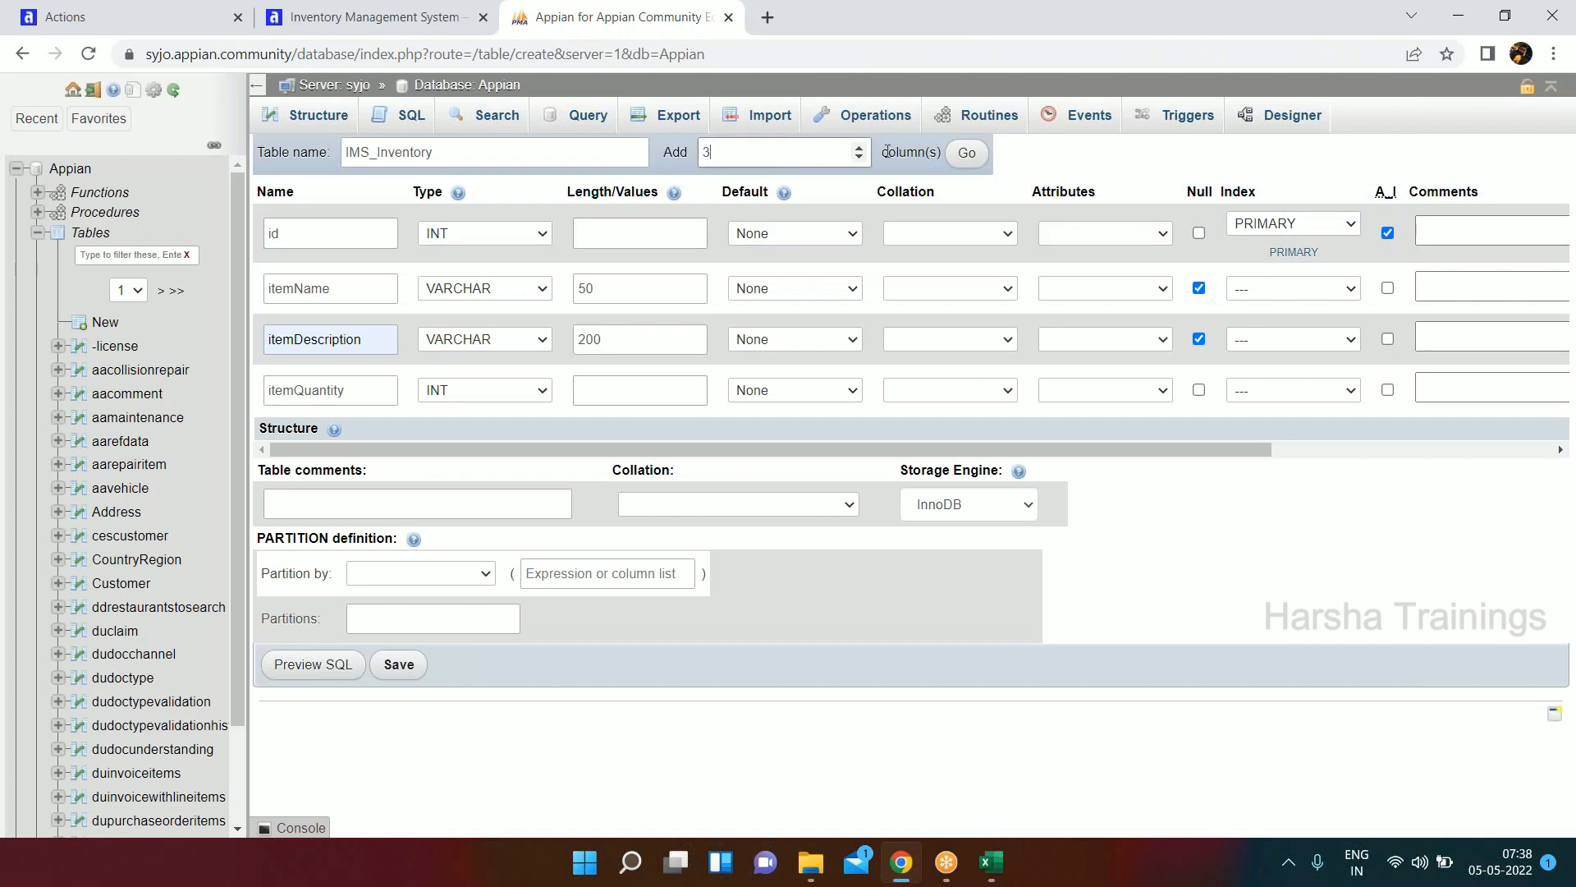
left_click(966, 163)
Define the fifth column as itemPrice with the FLOAT type, after rechecking the attributes in the workbook.
key("alt+Tab")
key("alt+Tab")
left_click(320, 432)
type("itemPrice")
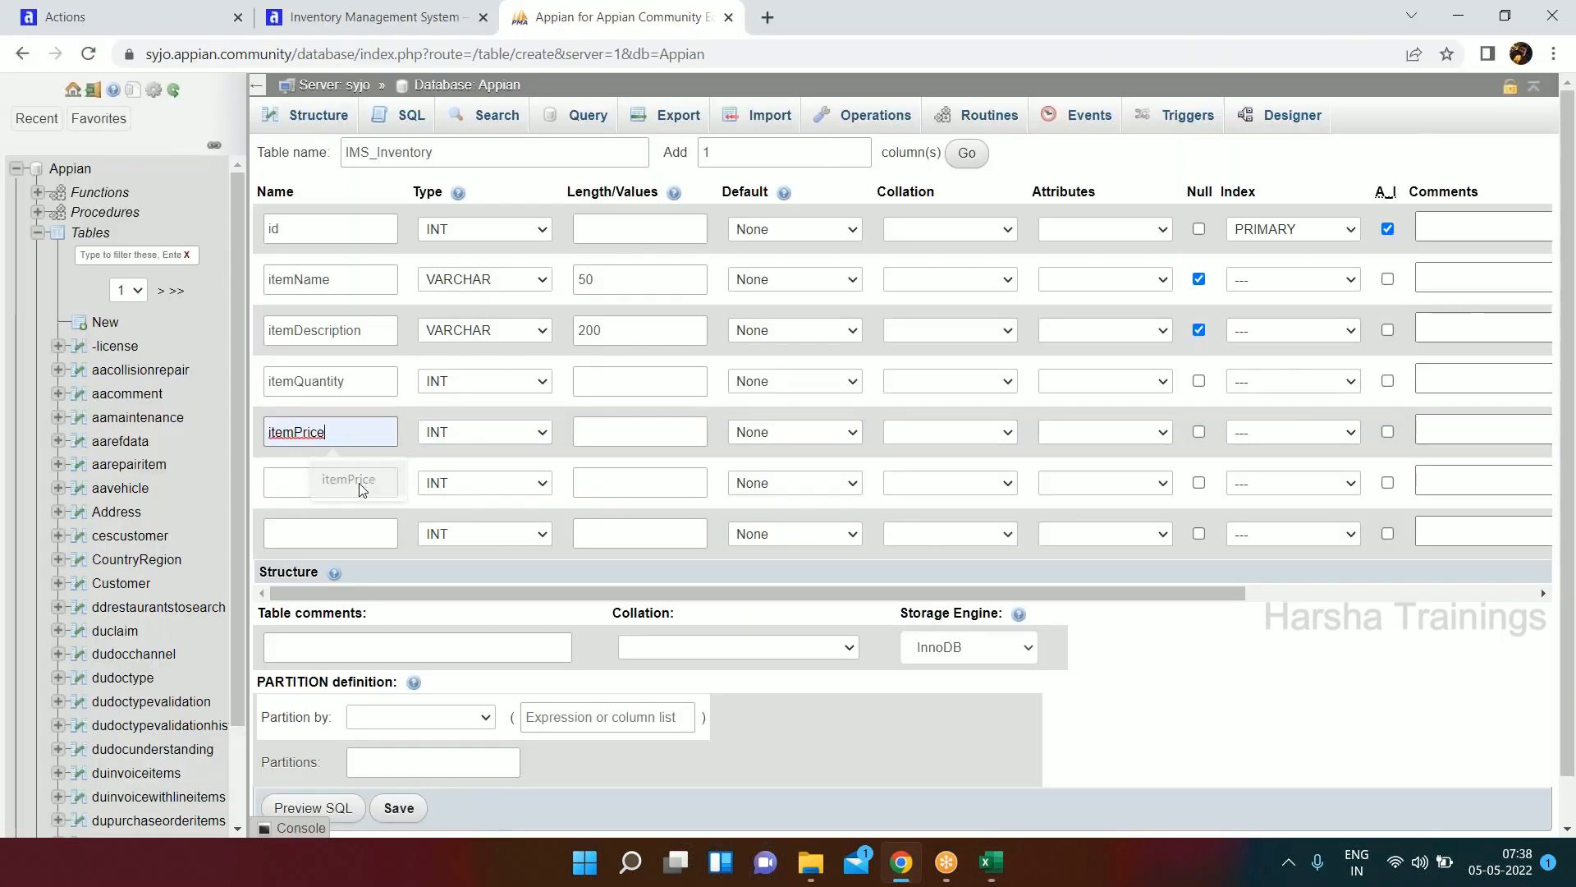
left_click(358, 483)
left_click(520, 432)
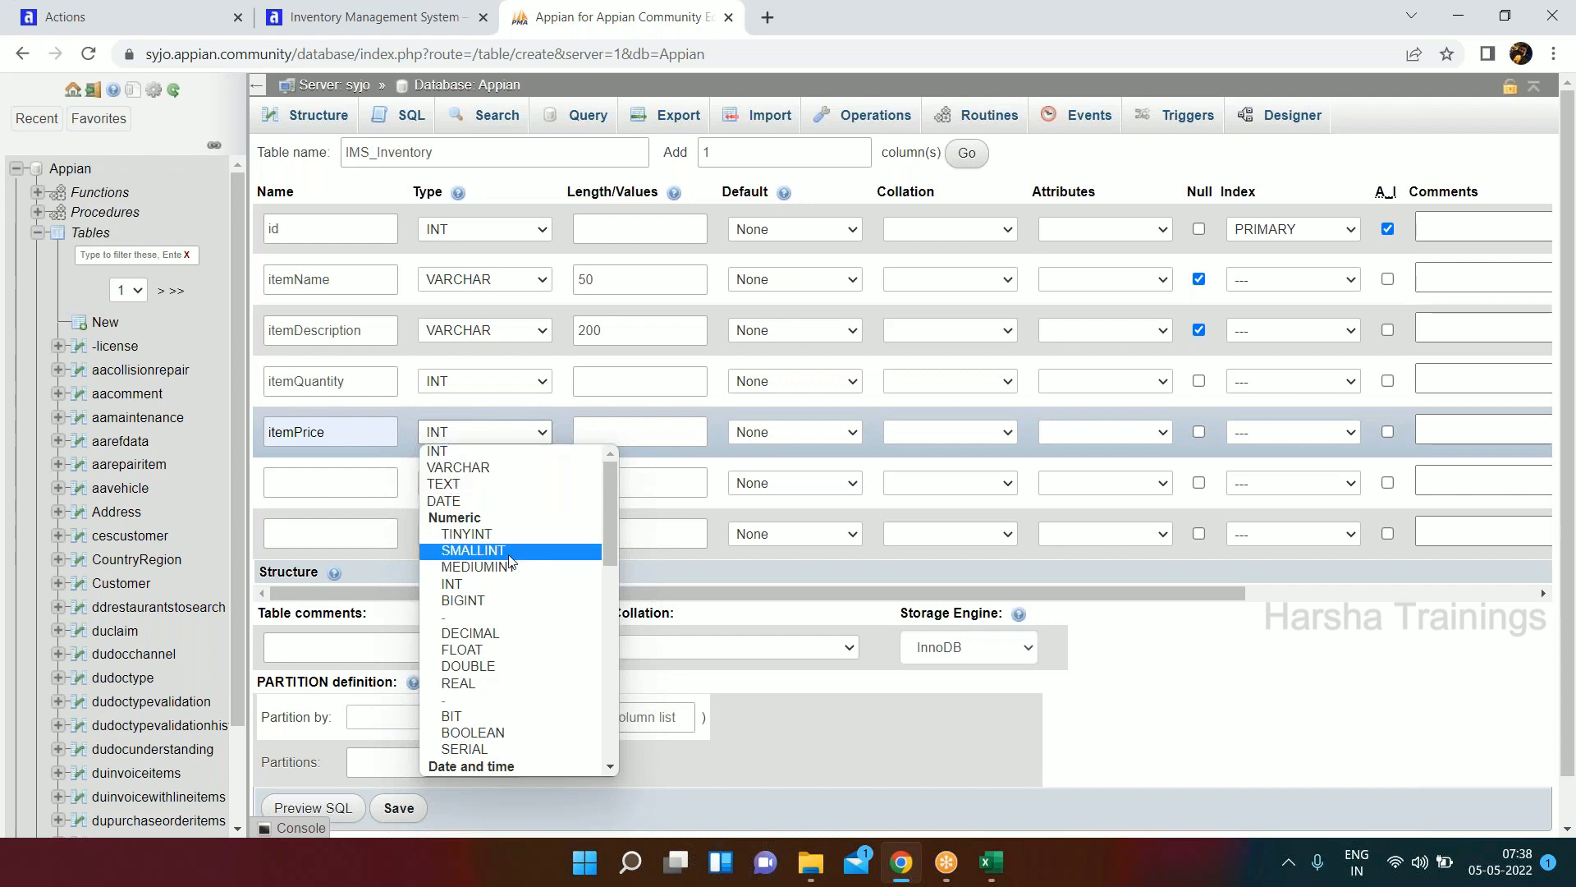
left_click(485, 649)
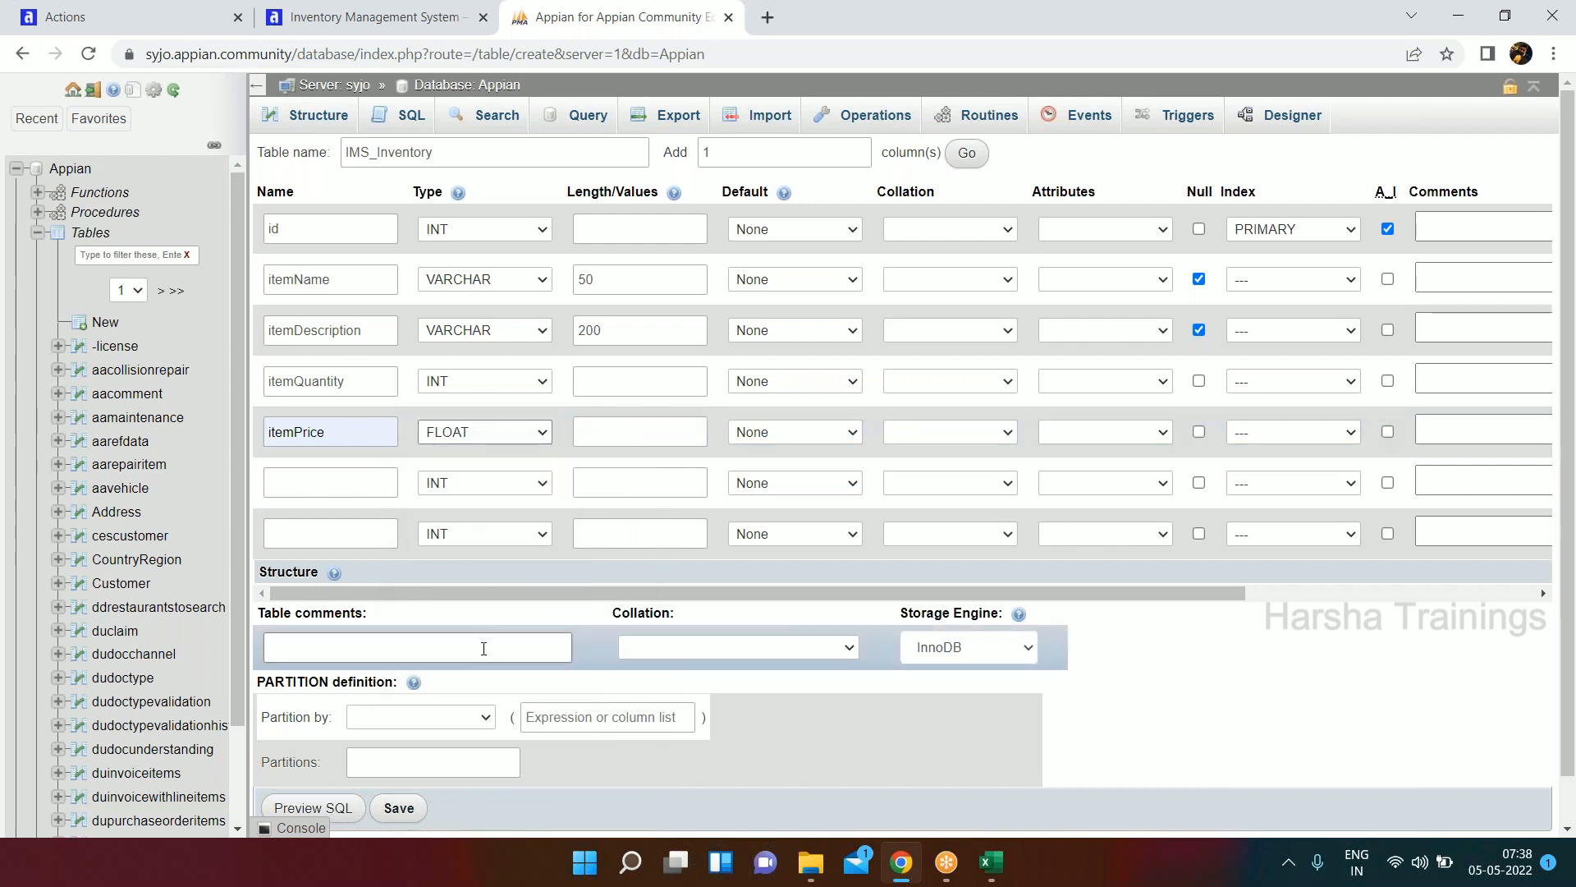
Define the sixth column of the IMS_Inventory table as itemtype with the VARCHAR type.
left_click(320, 472)
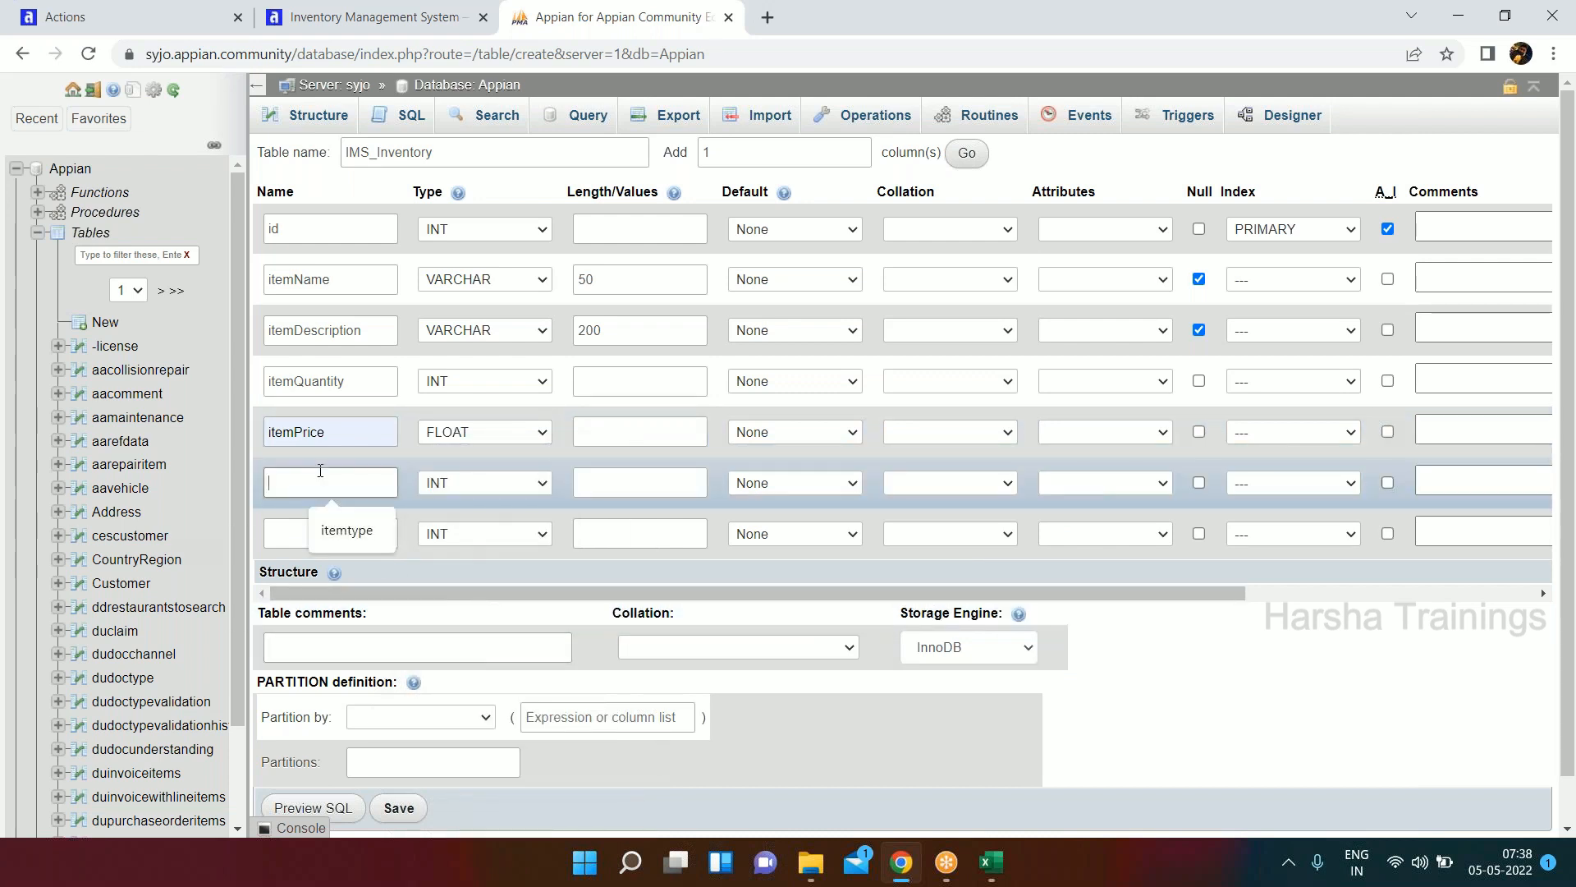
left_click(347, 530)
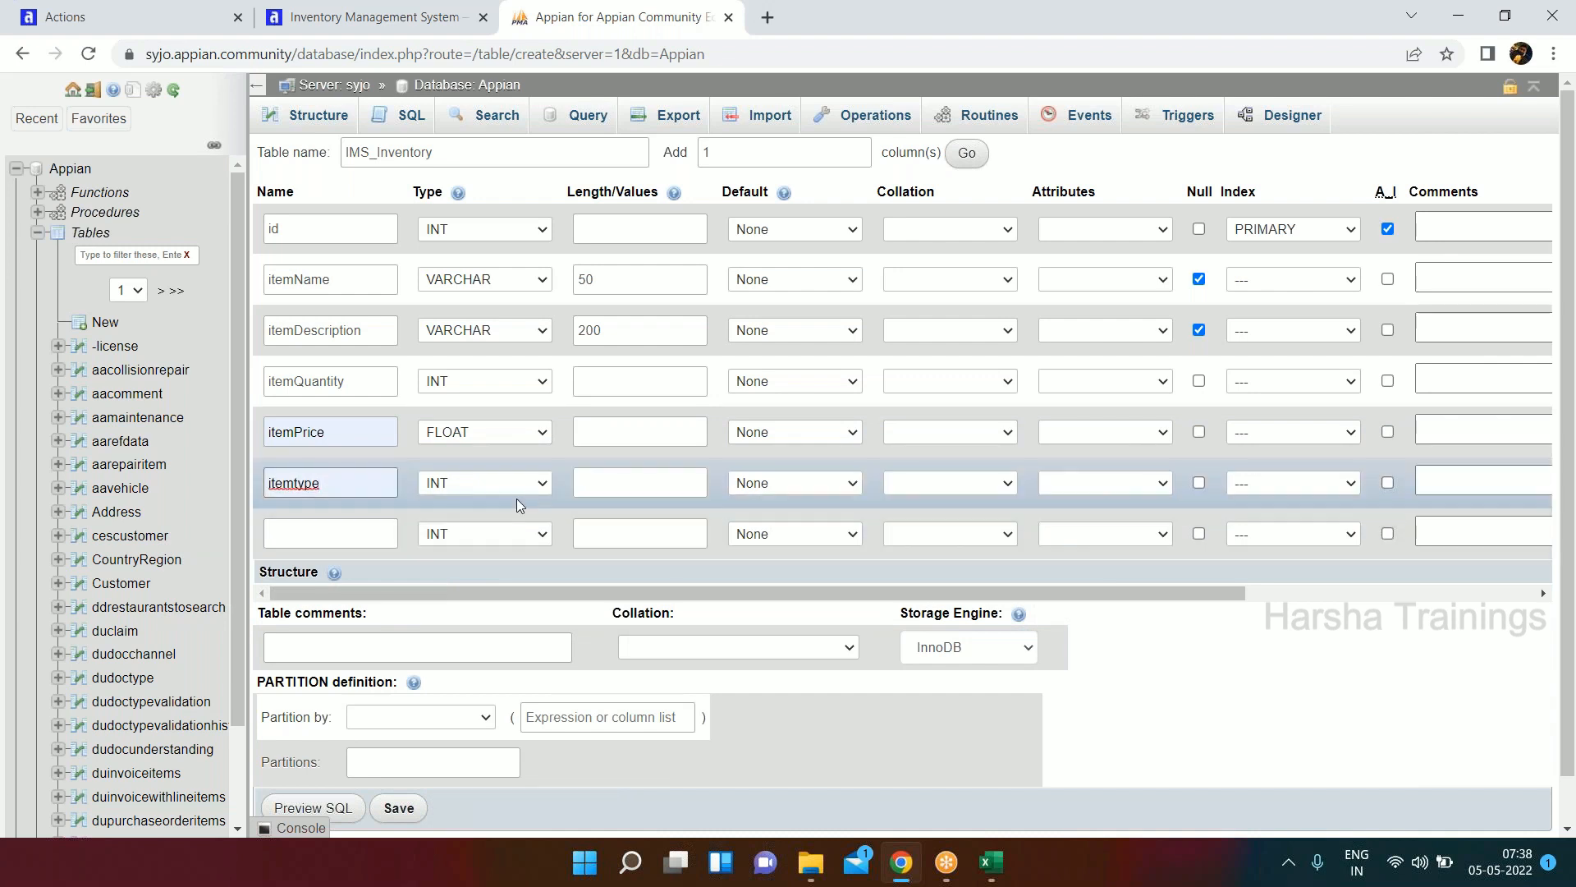
left_click(544, 480)
left_click(480, 518)
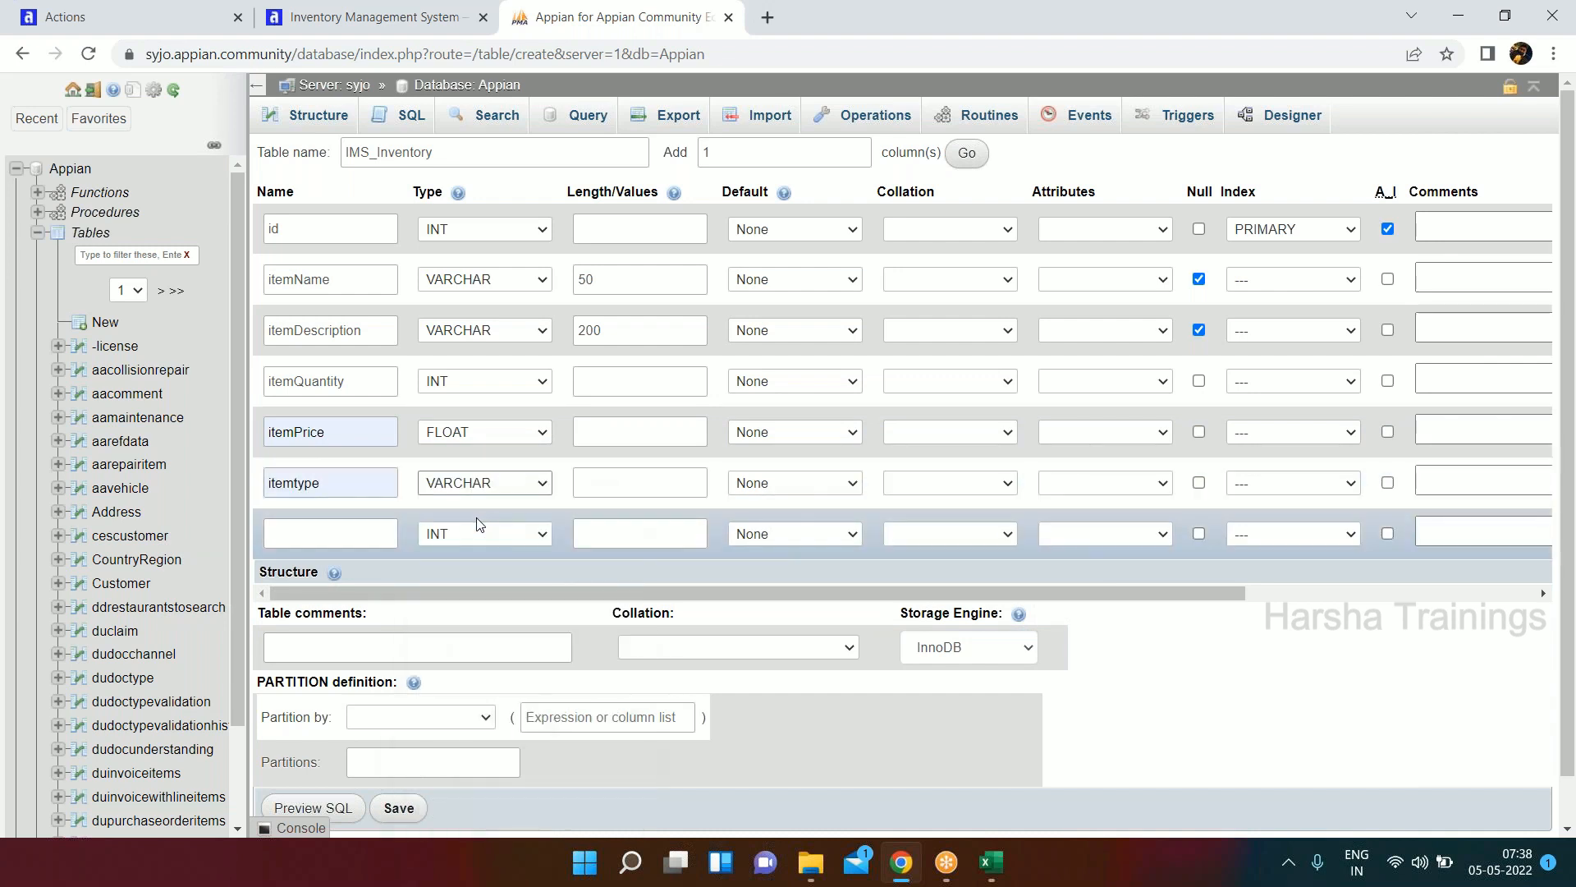
Recheck the attributes in the Excel workbook, and define the seventh column as isAvailable with the TINYINT type.
key("alt+Tab")
key("alt+Tab")
left_click(330, 533)
type("is")
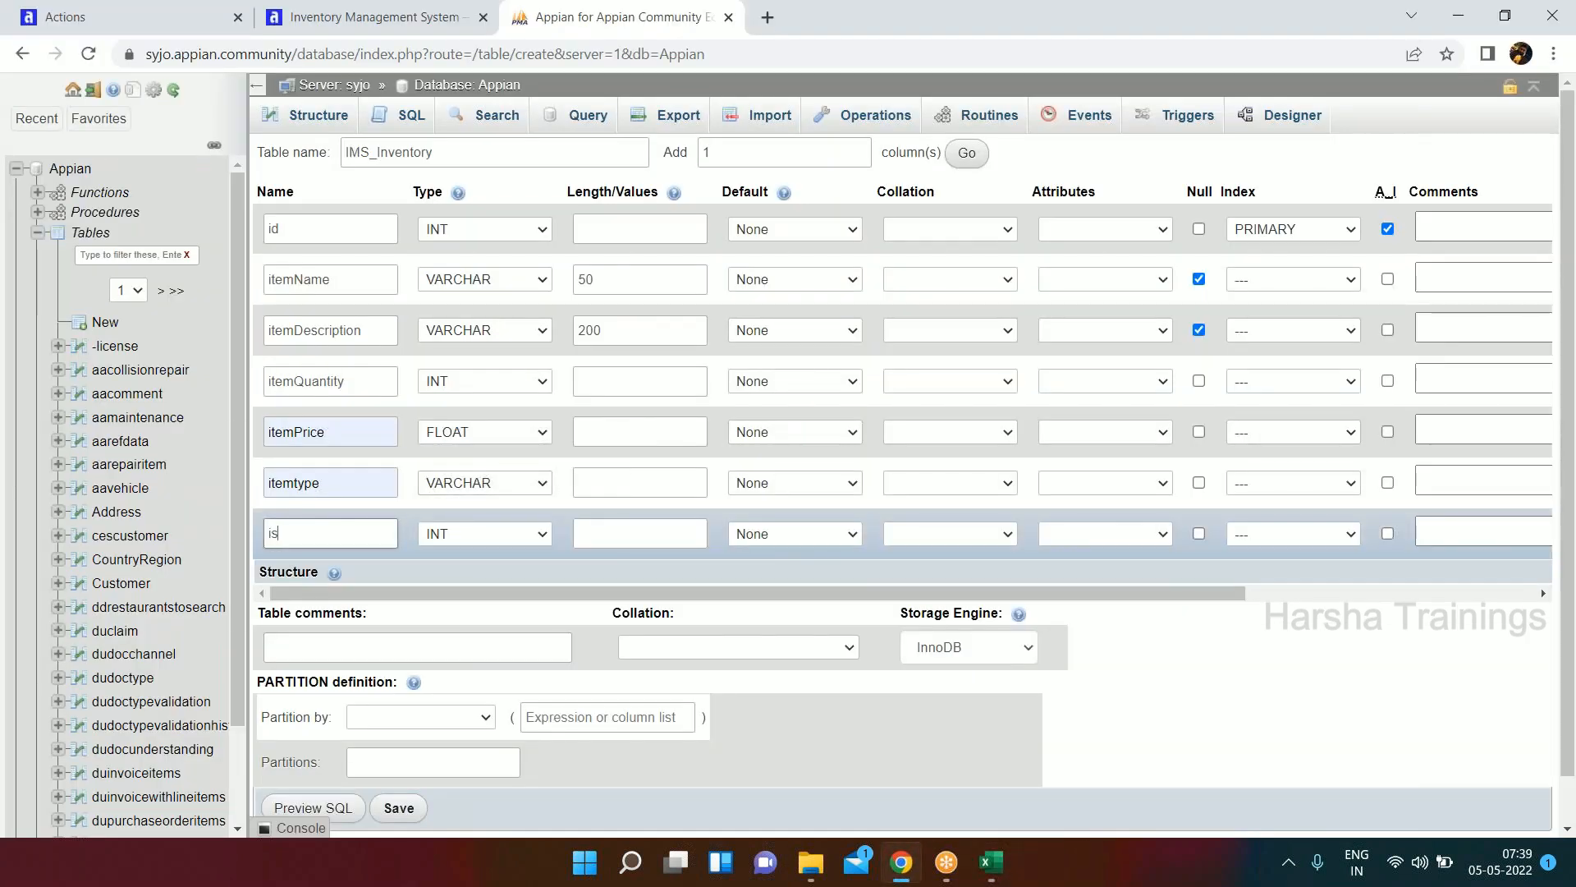
type("Available")
left_click(544, 532)
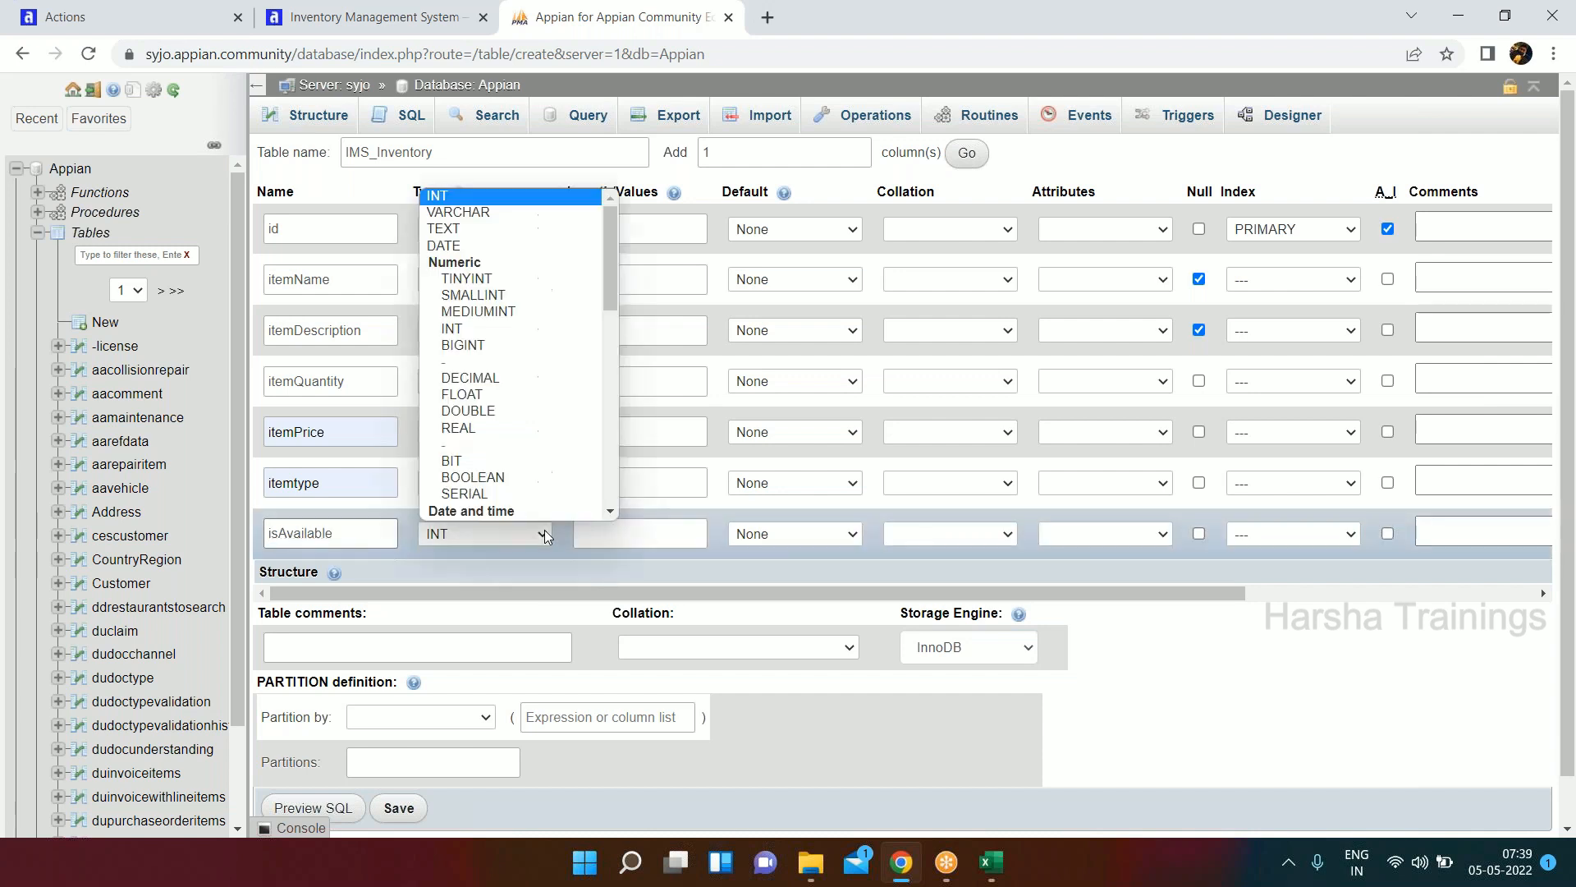
scroll(492, 485, "down", 1)
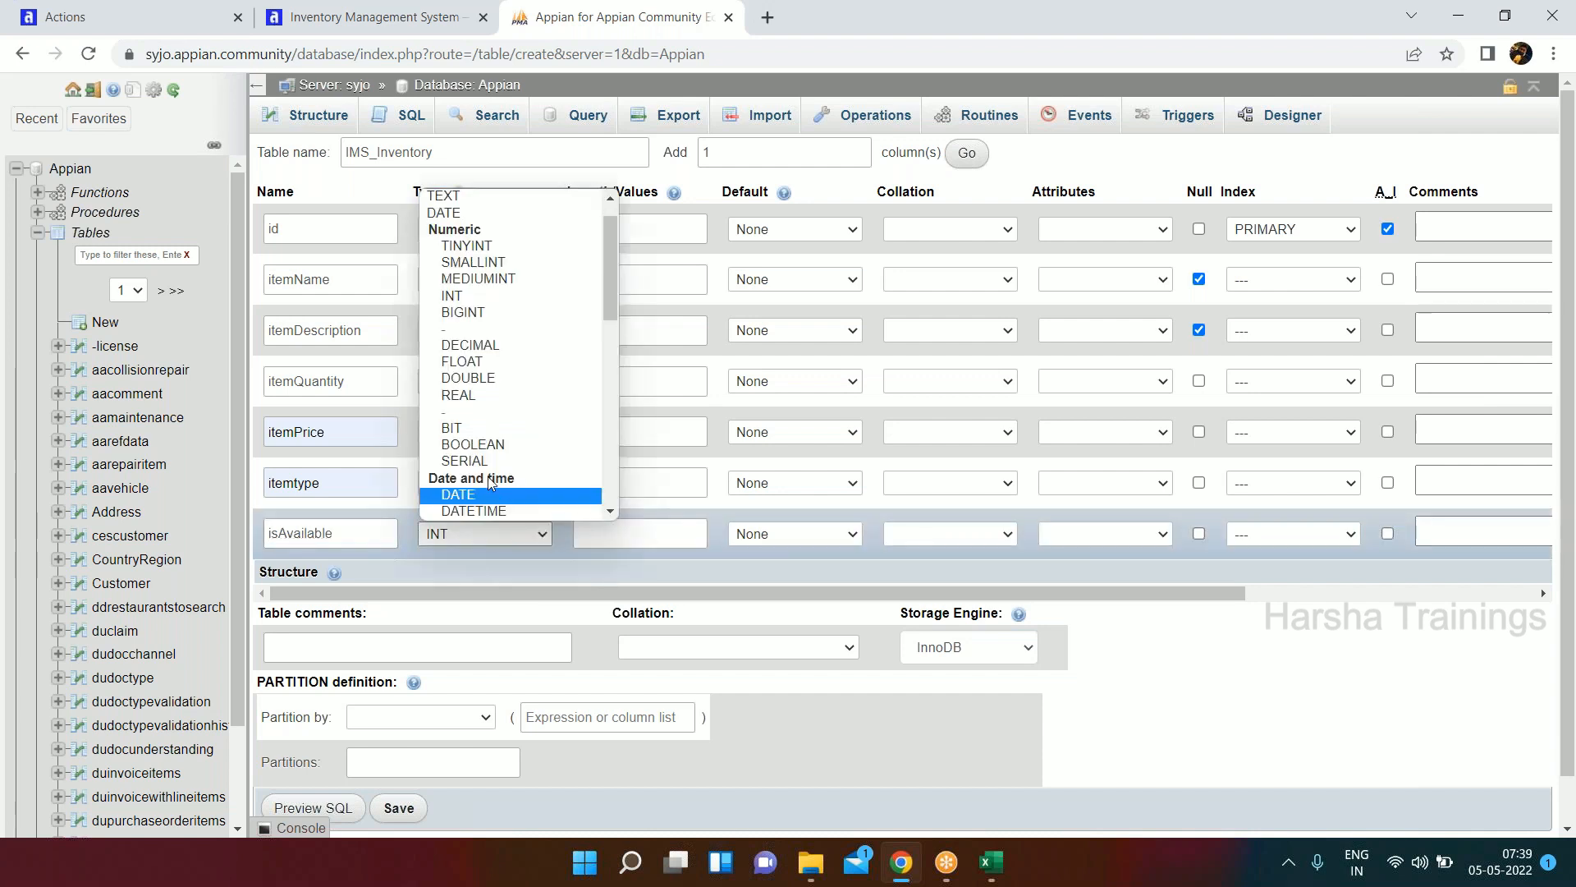
left_click(472, 247)
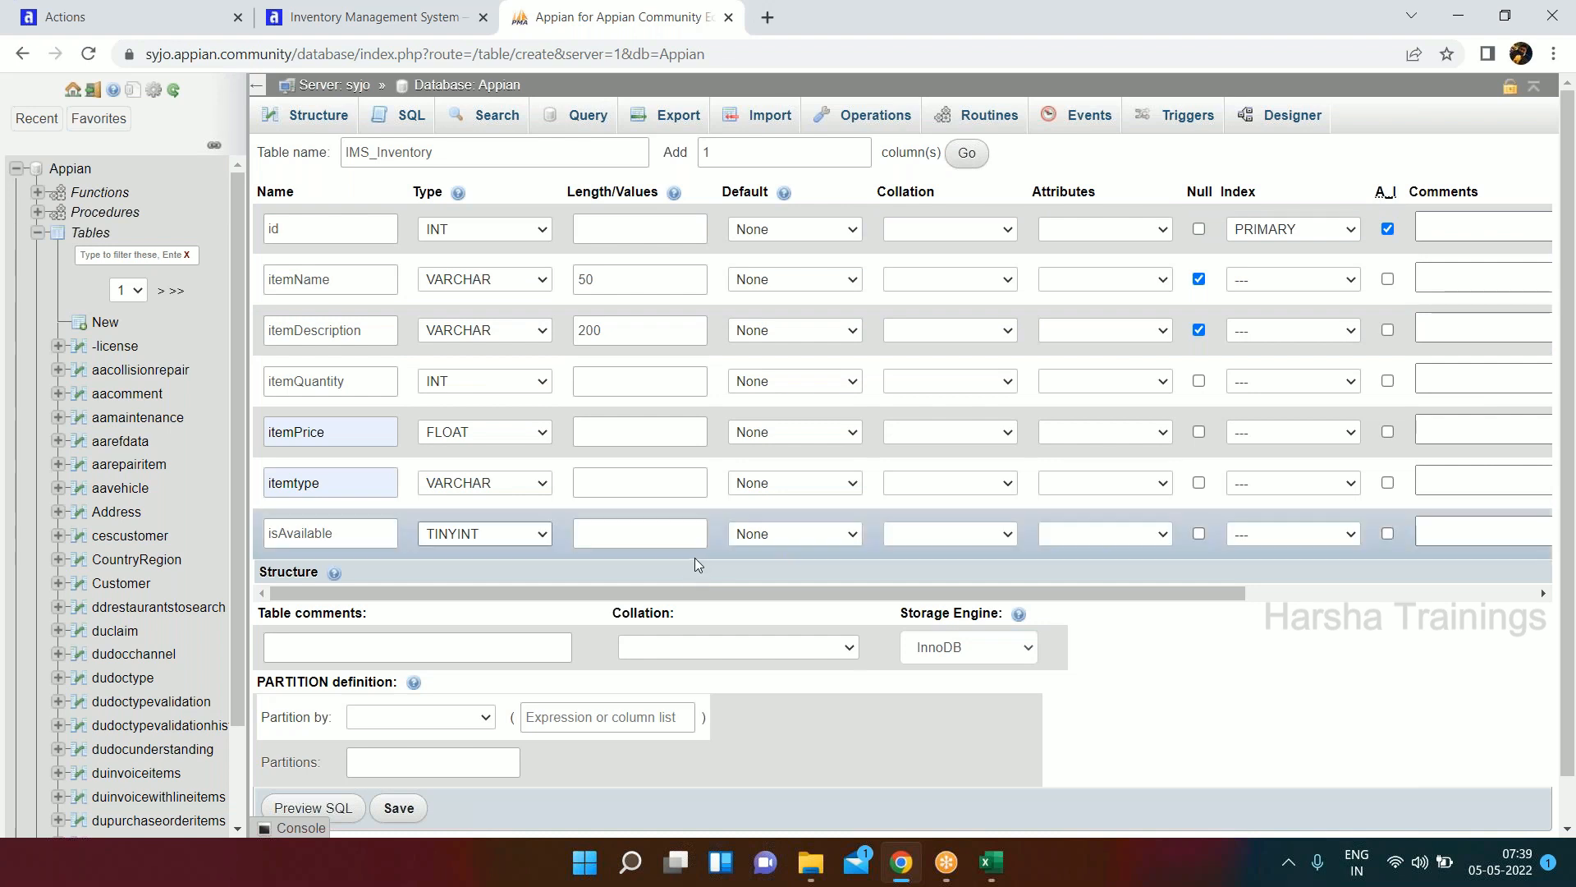
Allow null values for the itemQuantity, itemPrice, itemtype and isAvailable columns.
left_click(1200, 381)
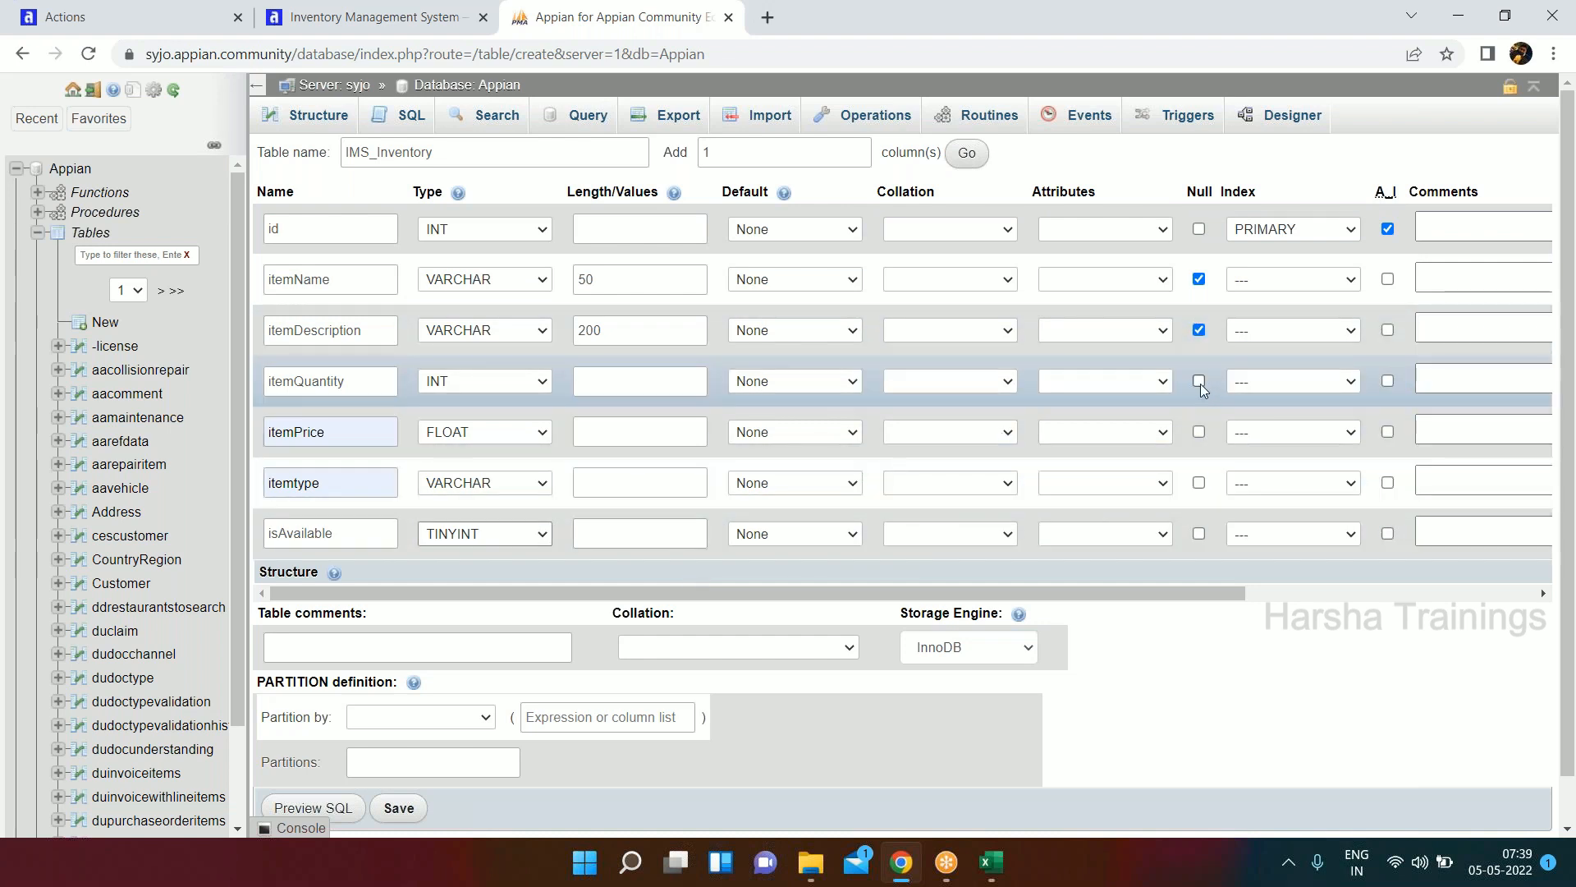
left_click(1200, 430)
left_click(1199, 483)
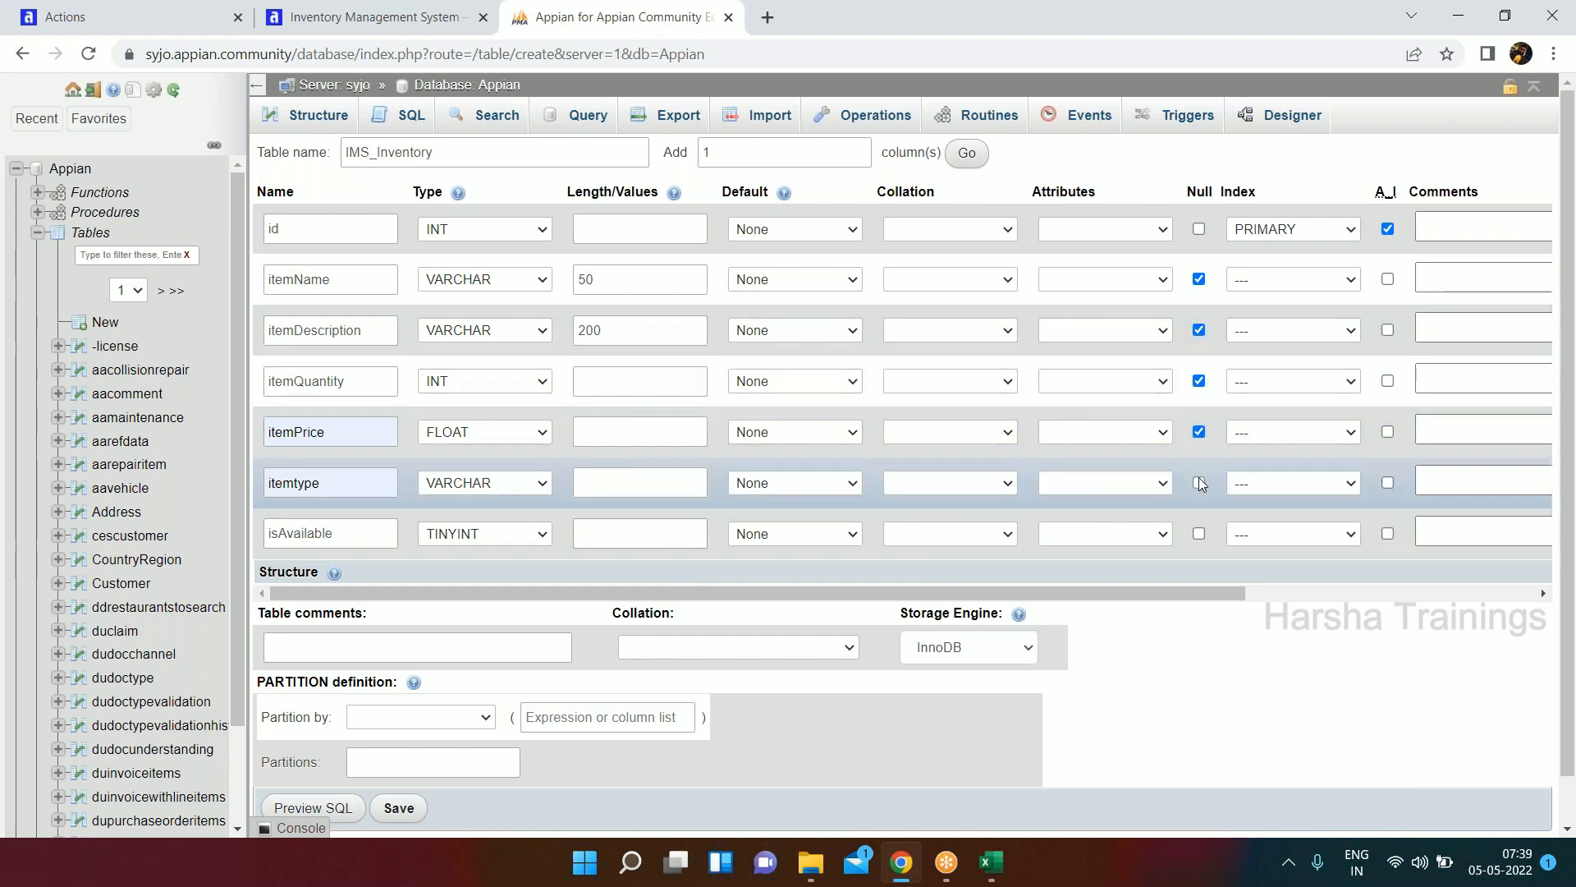
left_click(1199, 533)
Set the itemtype column's length to 20 and save the IMS_Inventory table.
scroll(876, 514, "down", 1)
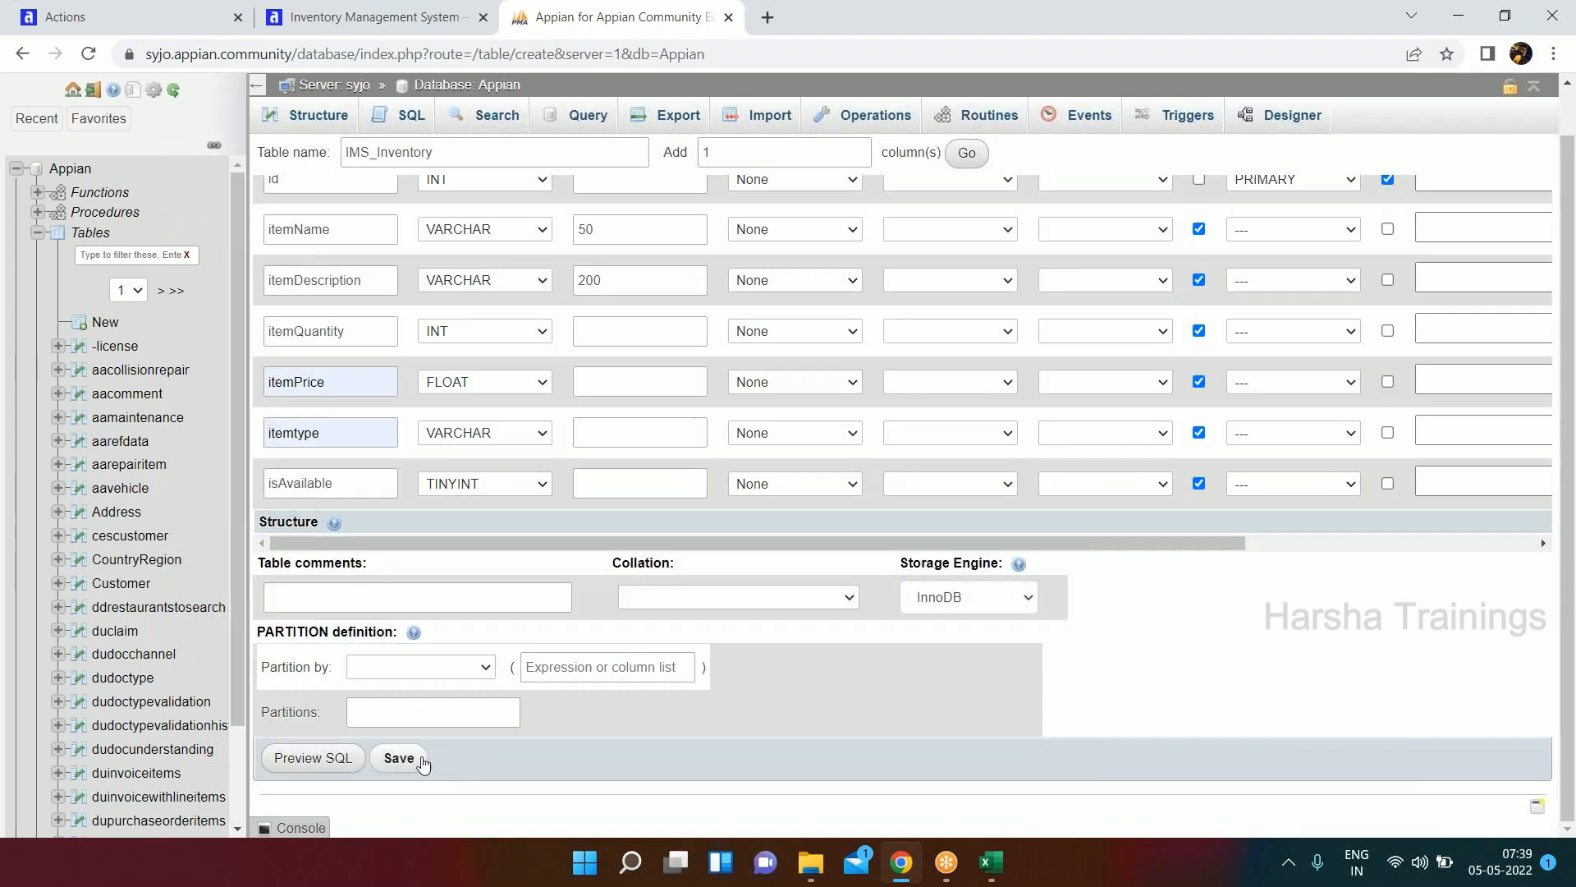
left_click(404, 764)
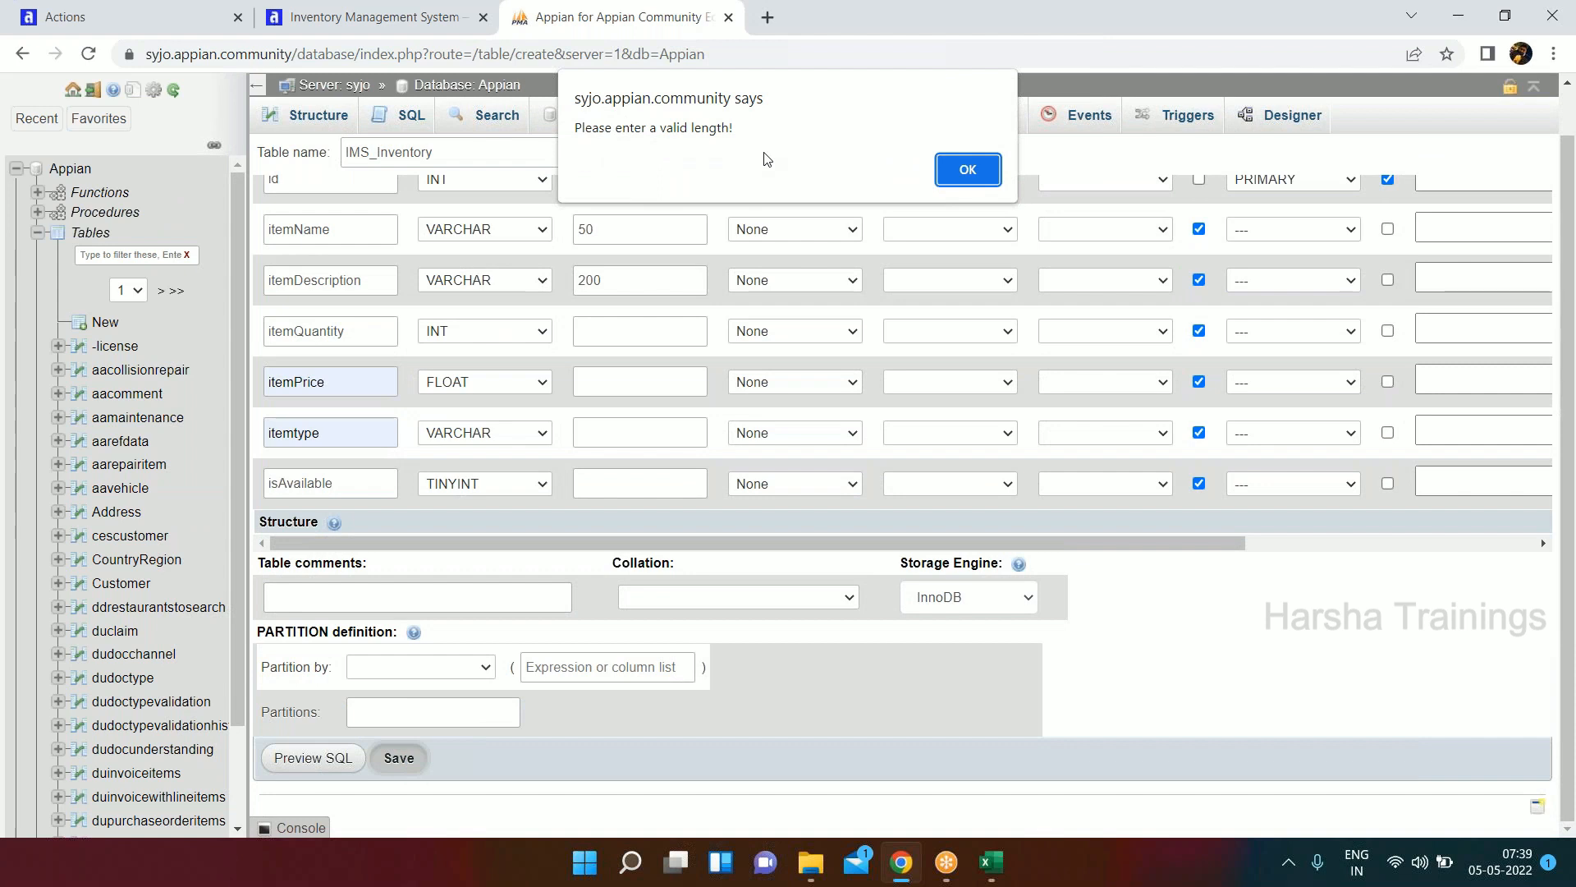
left_click(969, 170)
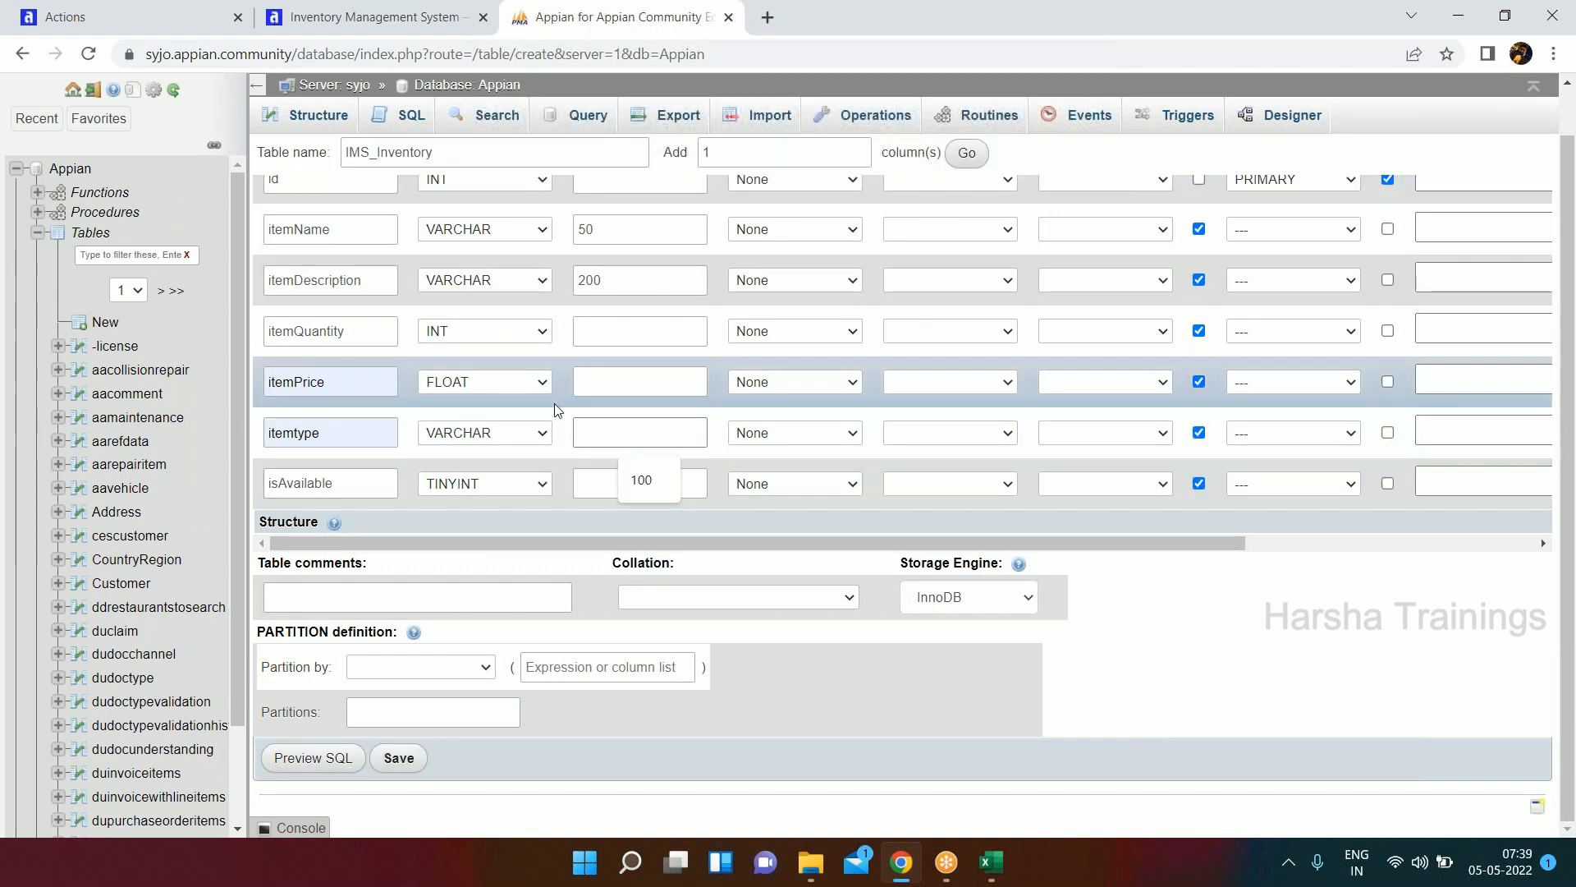
type("20")
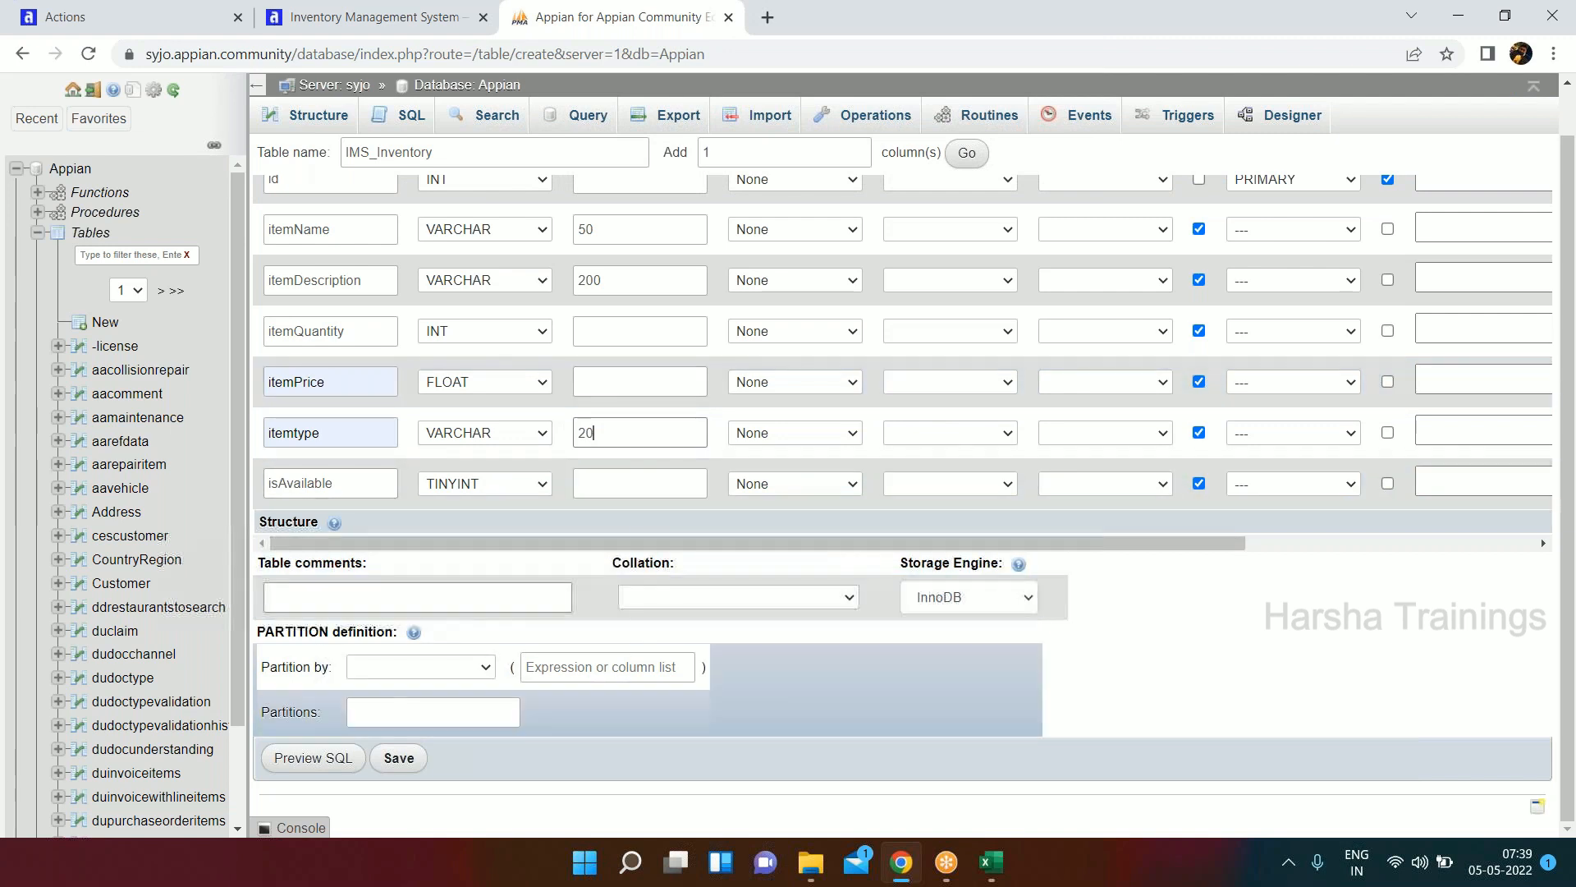
left_click(399, 757)
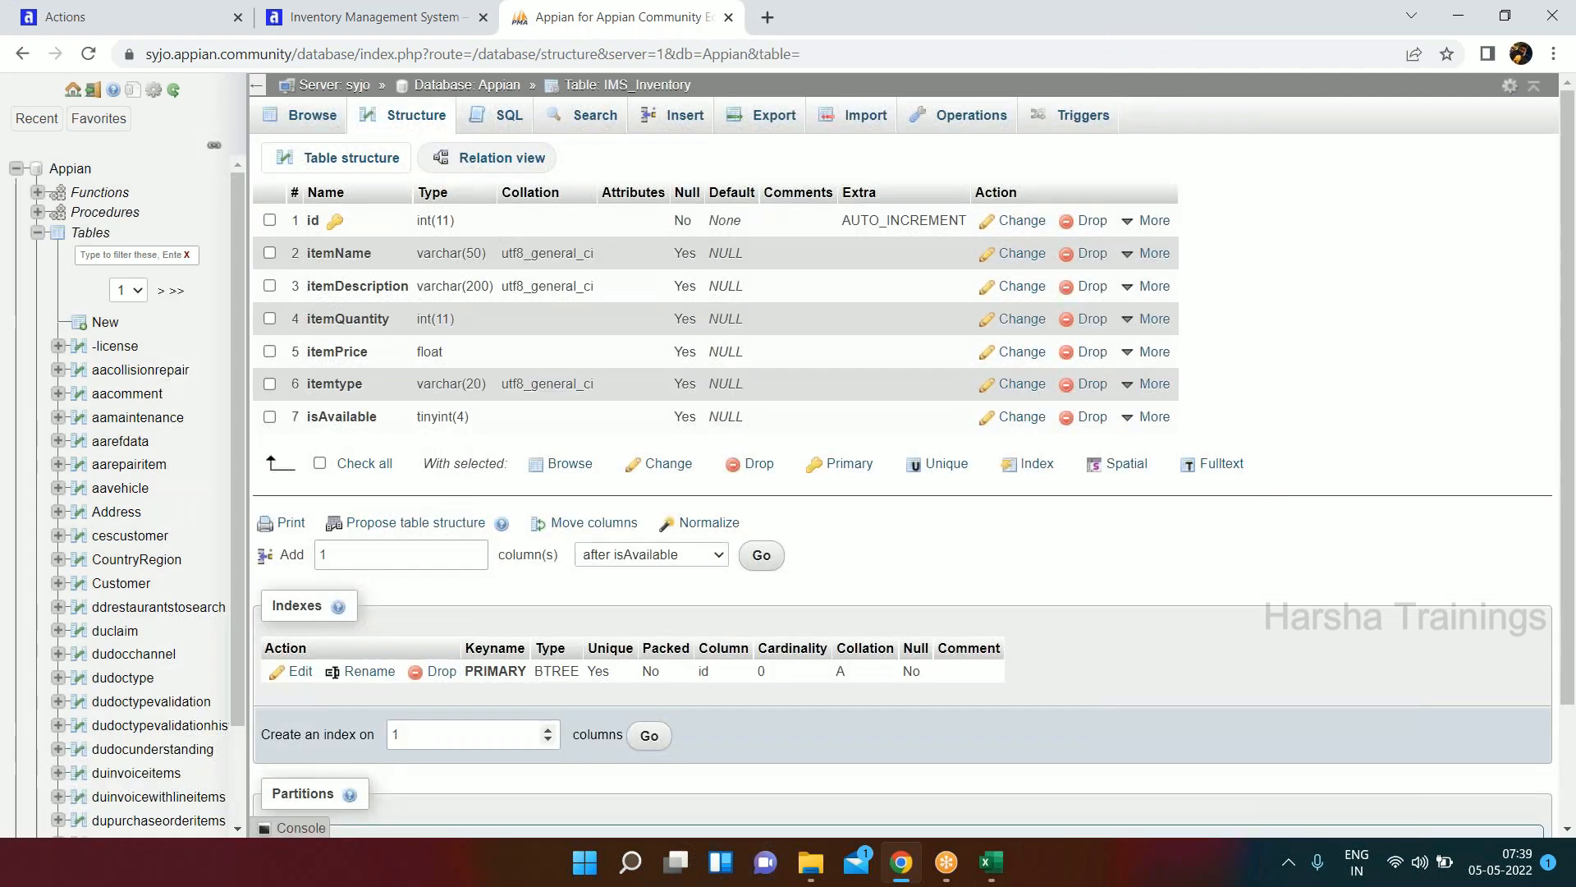
Filter the database tables by "ims" and browse the contents of the IMS_Inventory table.
left_click(141, 259)
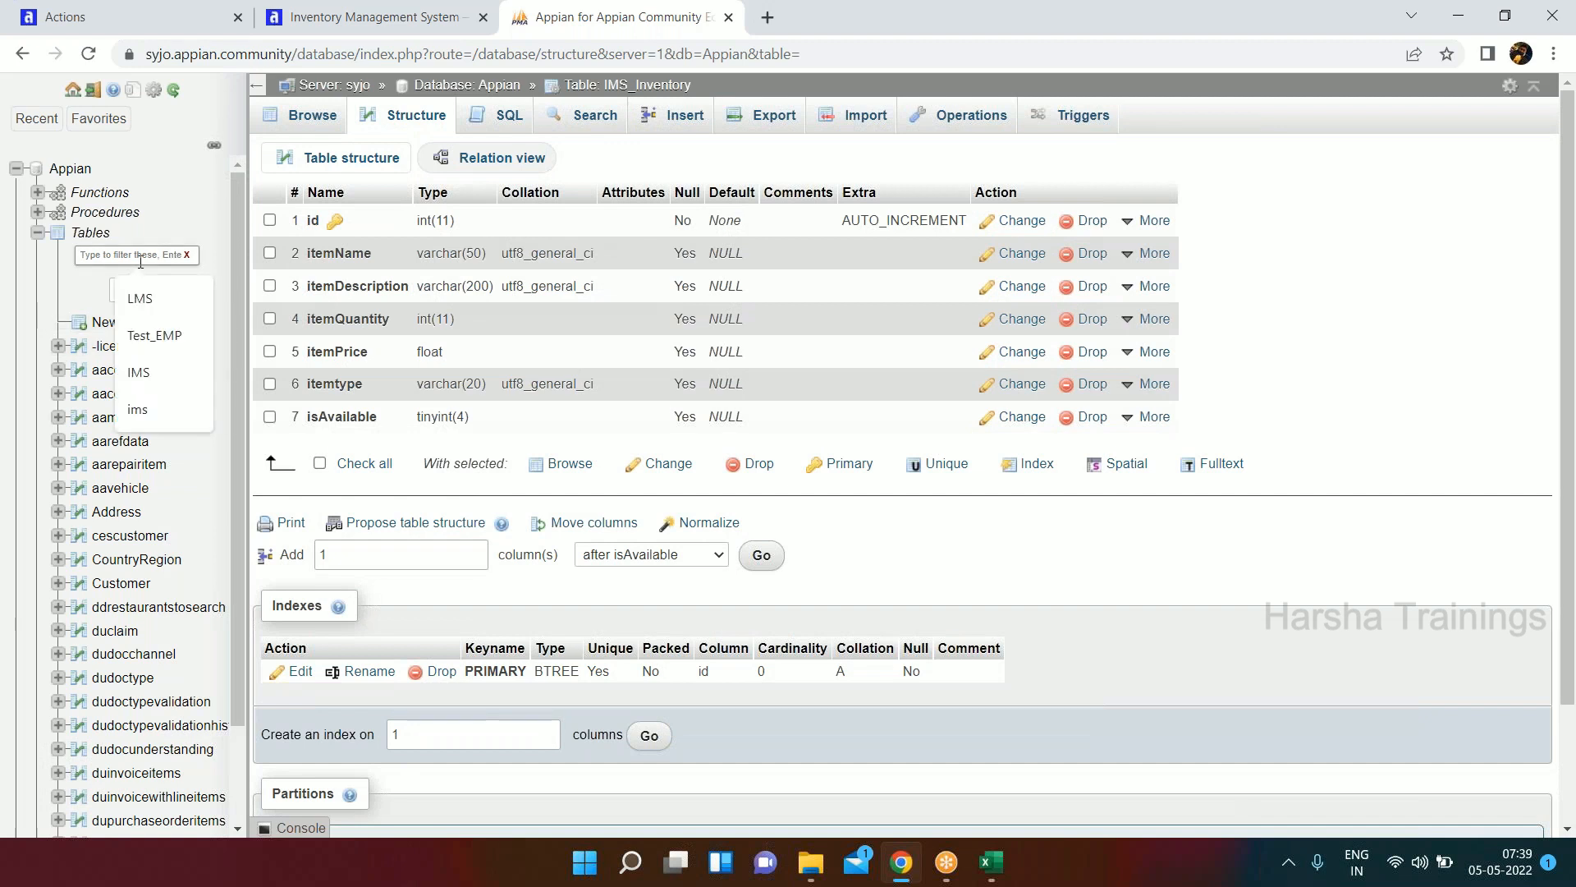
type("ims")
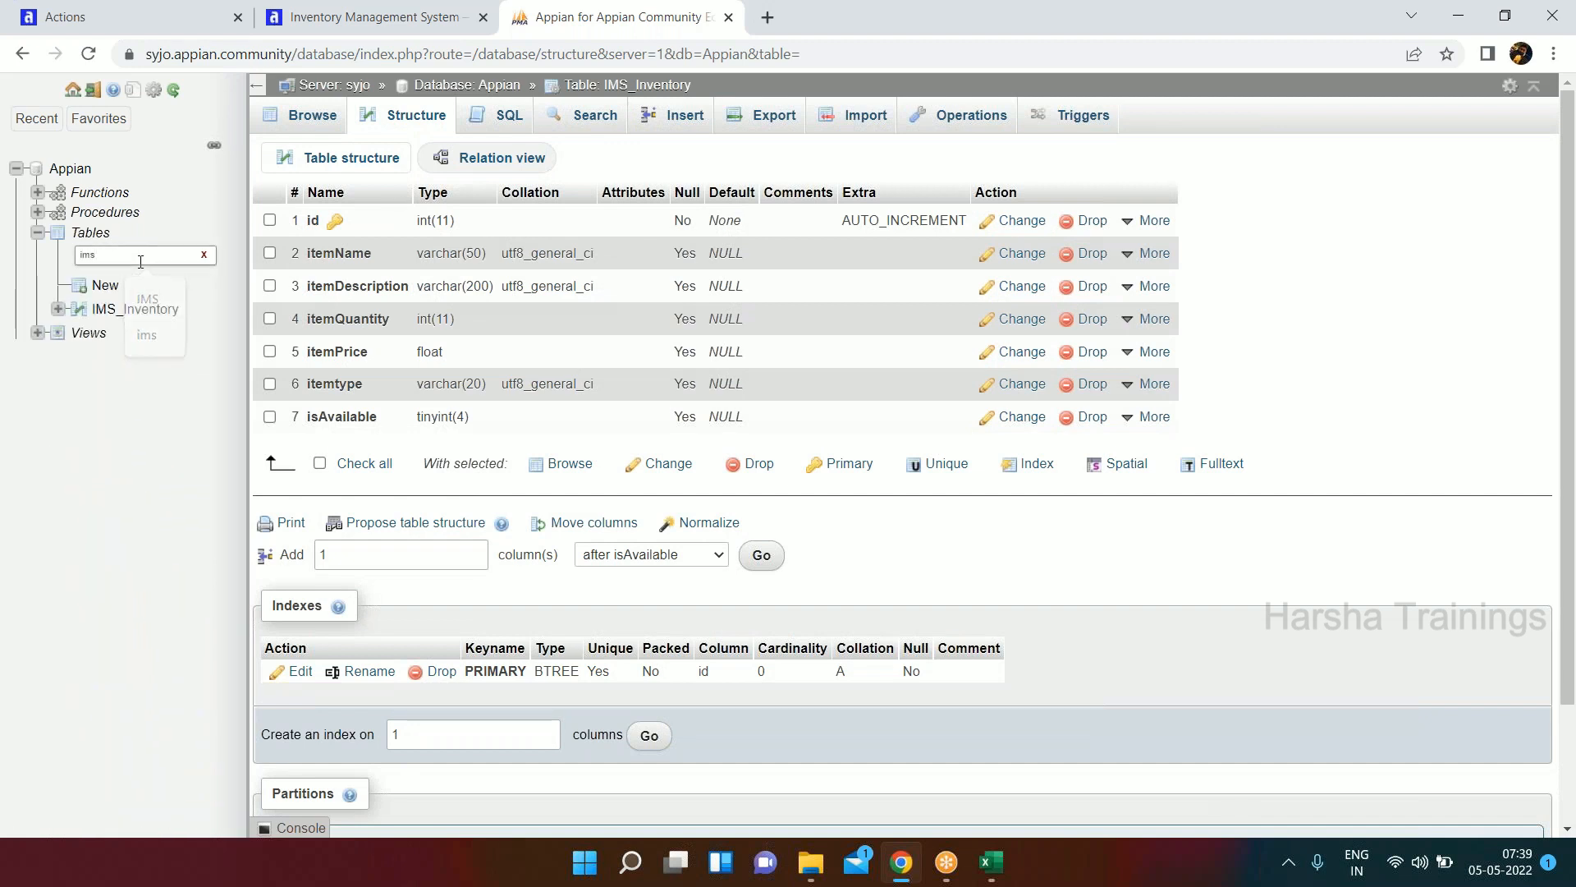
left_click(135, 310)
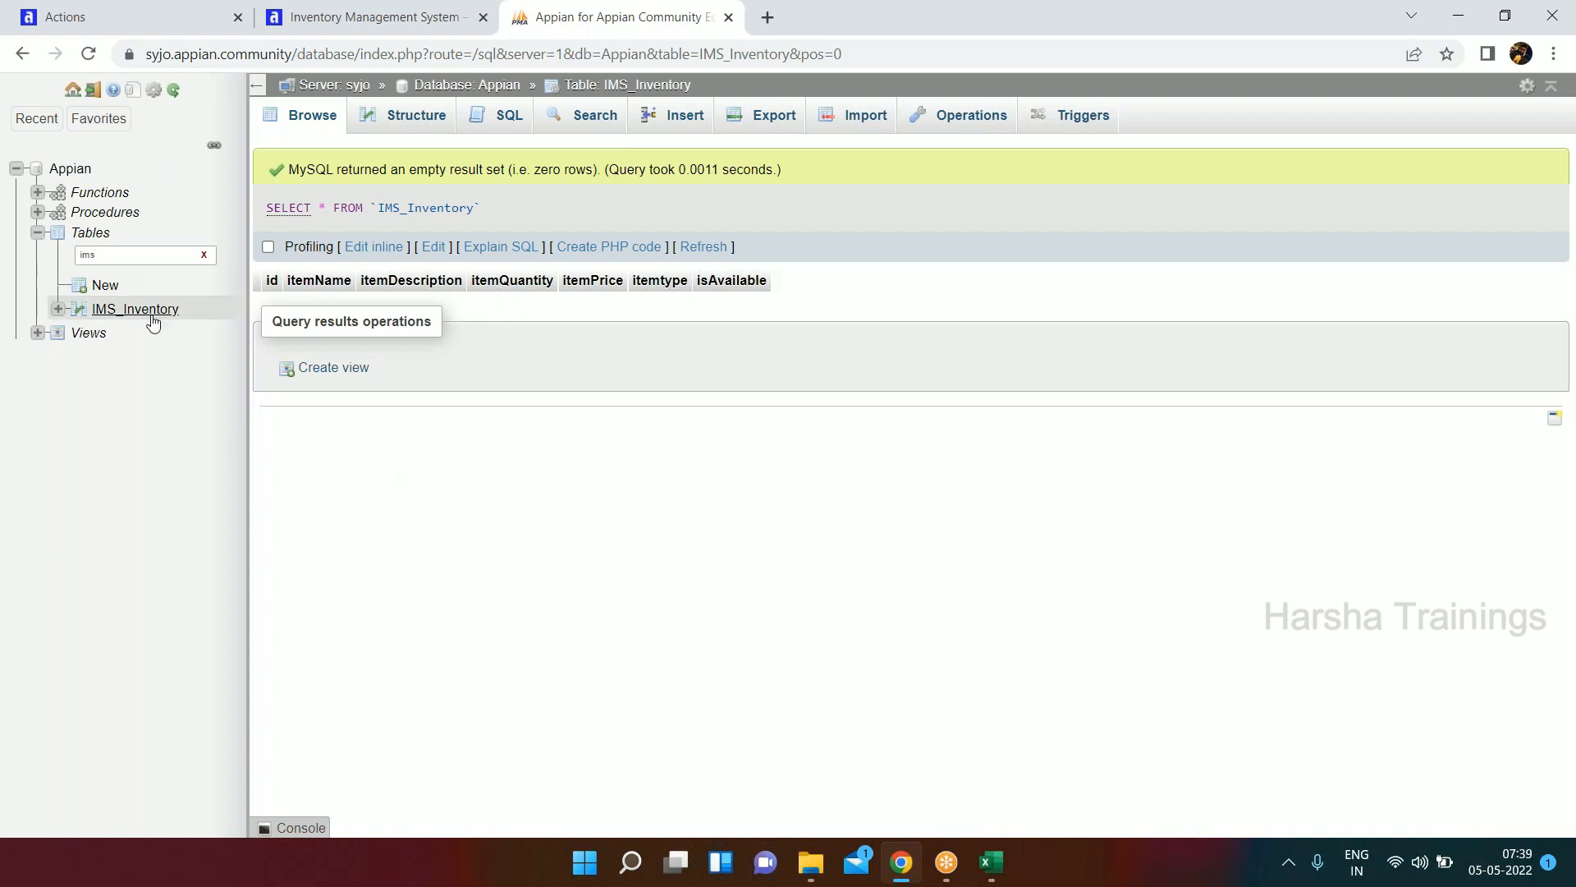
Return to Appian Designer and reopen the Inventory Management System application from the applications list.
left_click(349, 20)
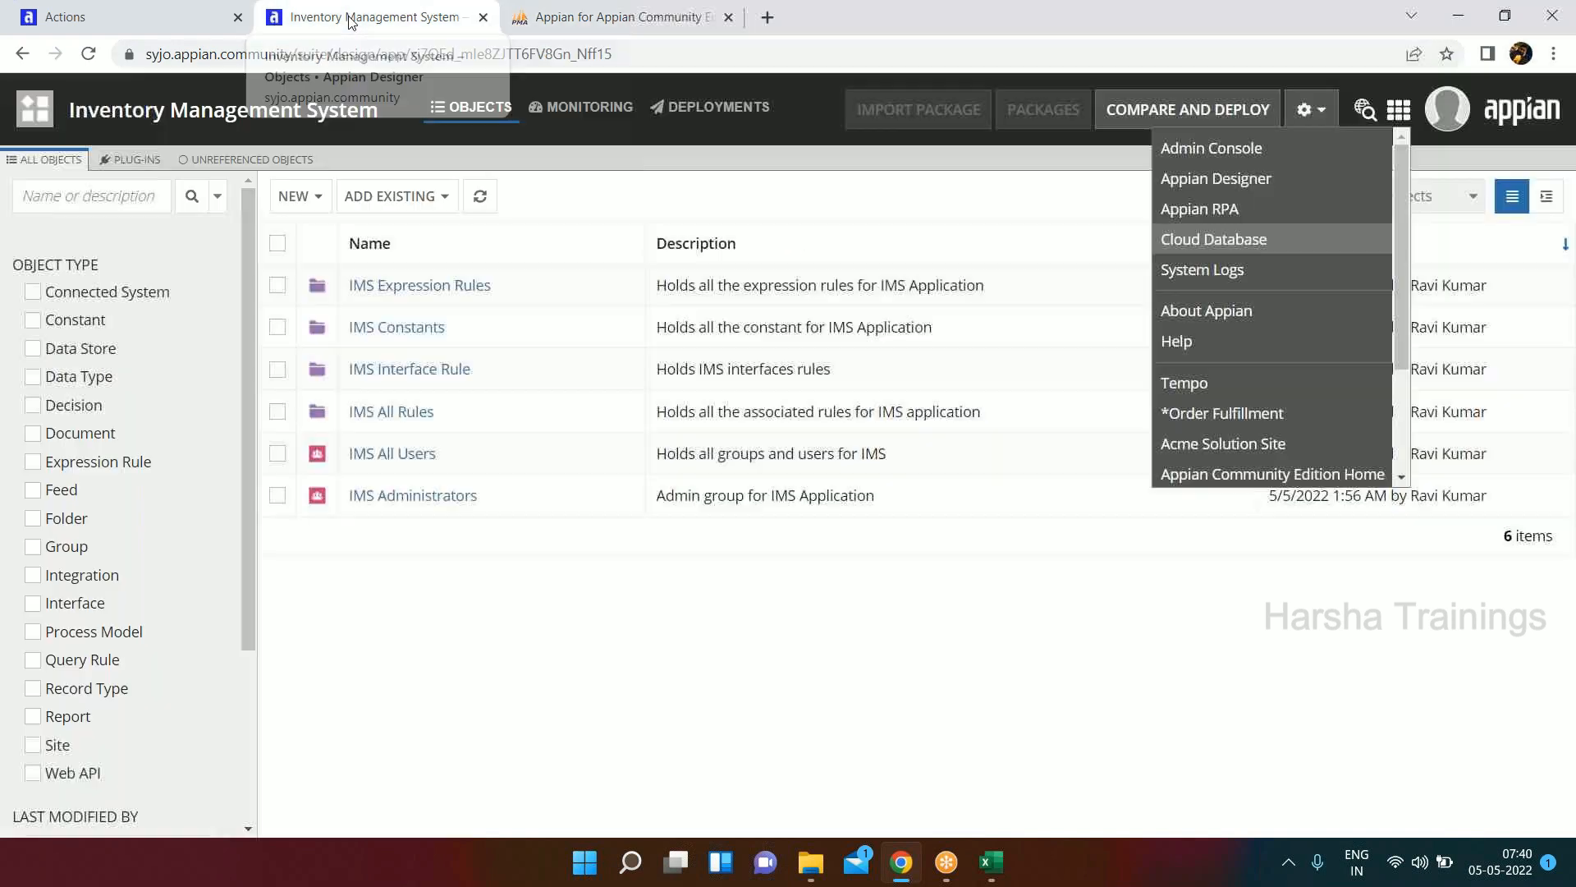
left_click(48, 115)
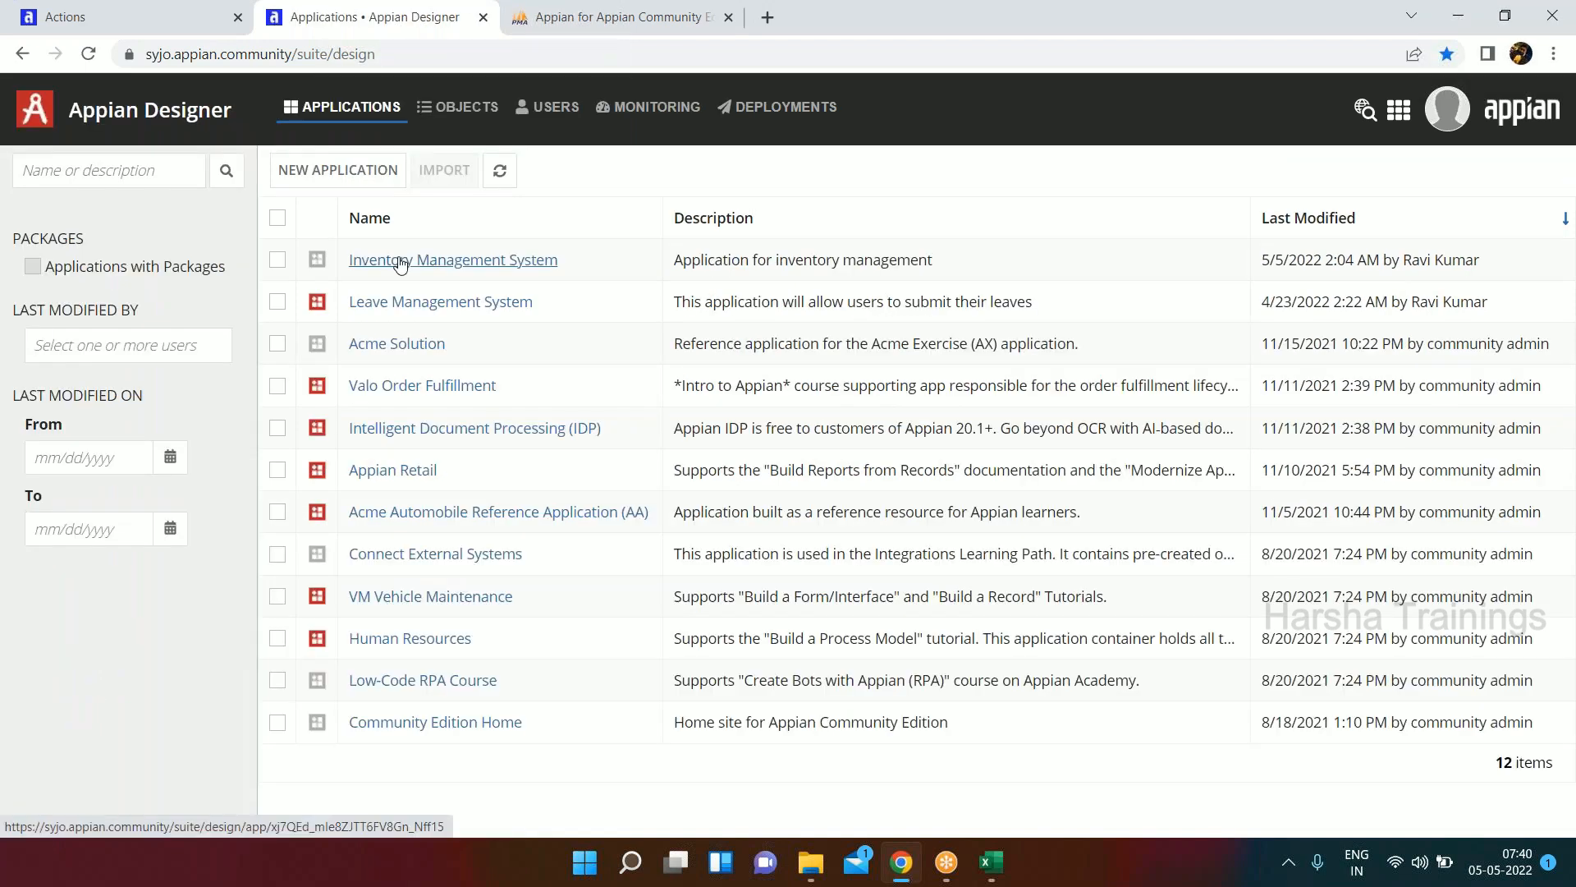
left_click(395, 253)
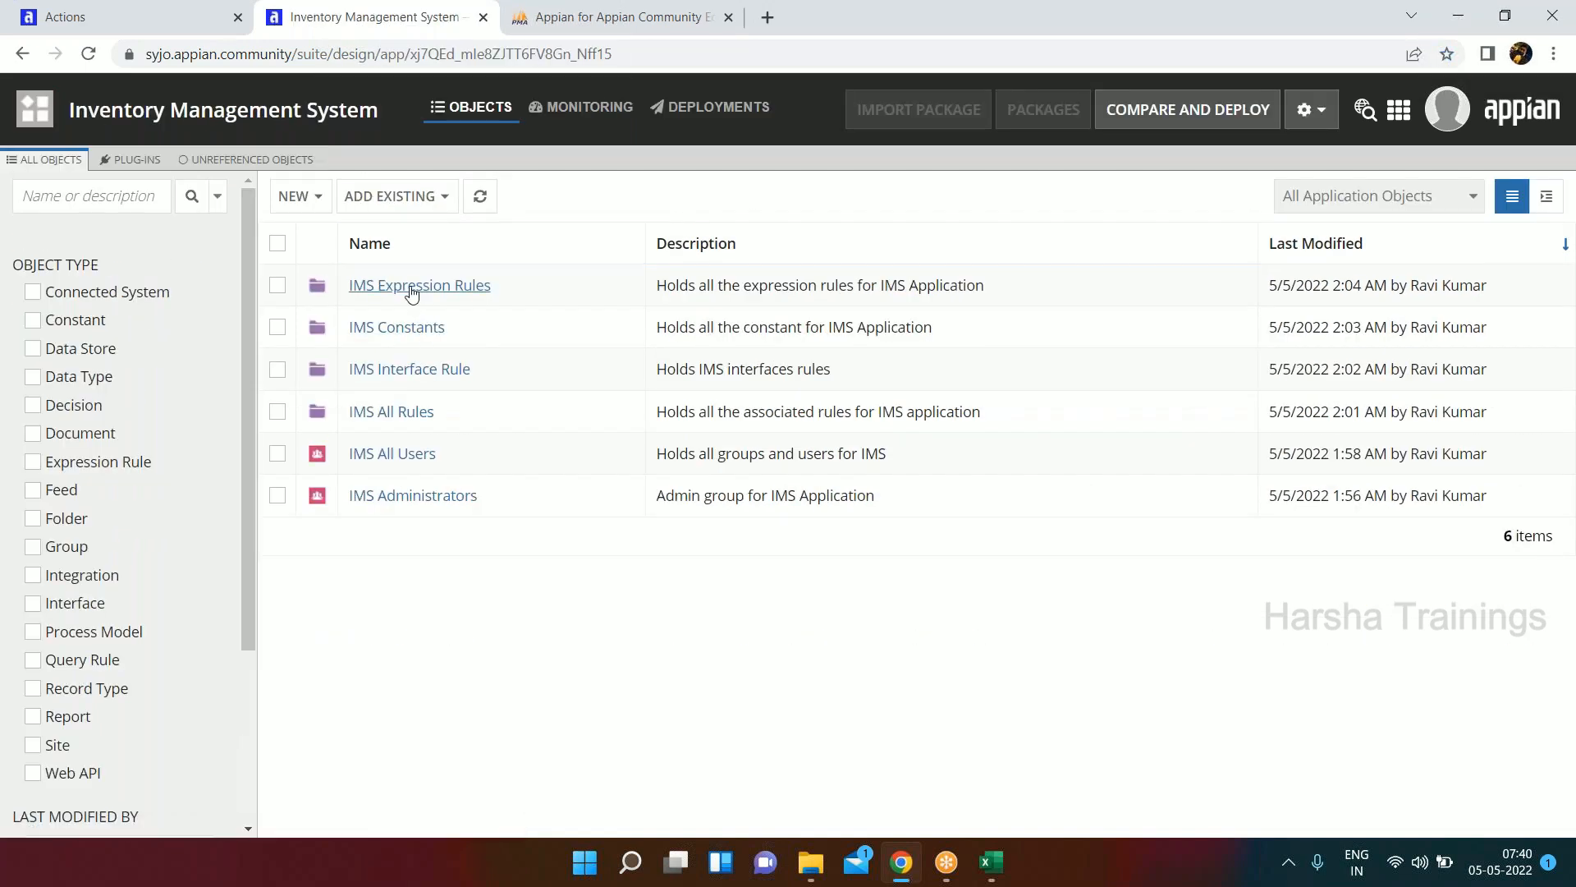
left_click(555, 33)
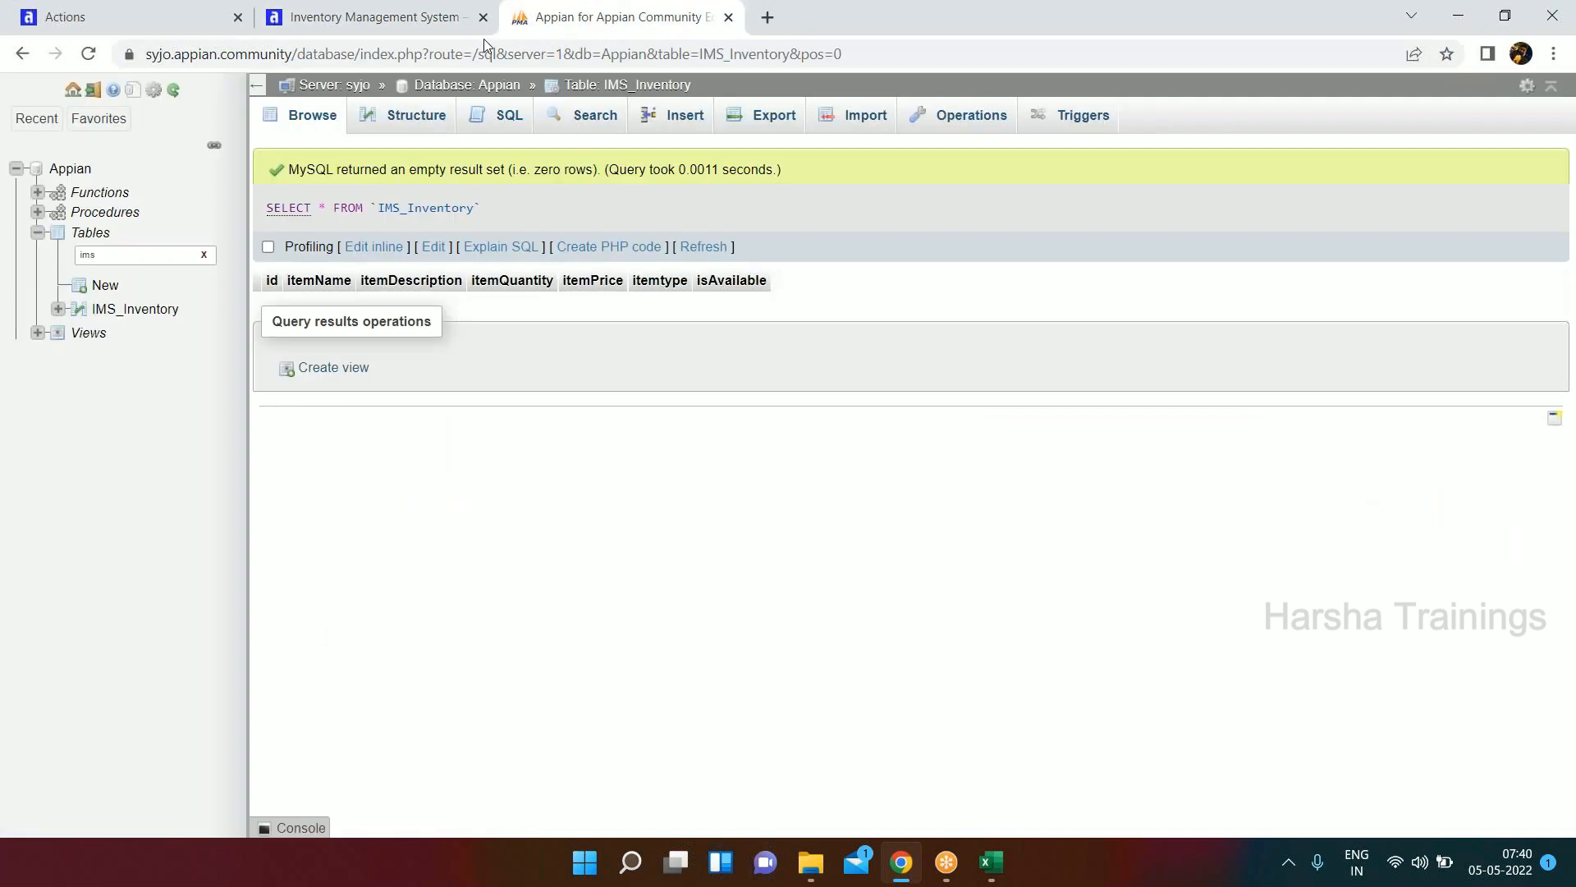
left_click(376, 24)
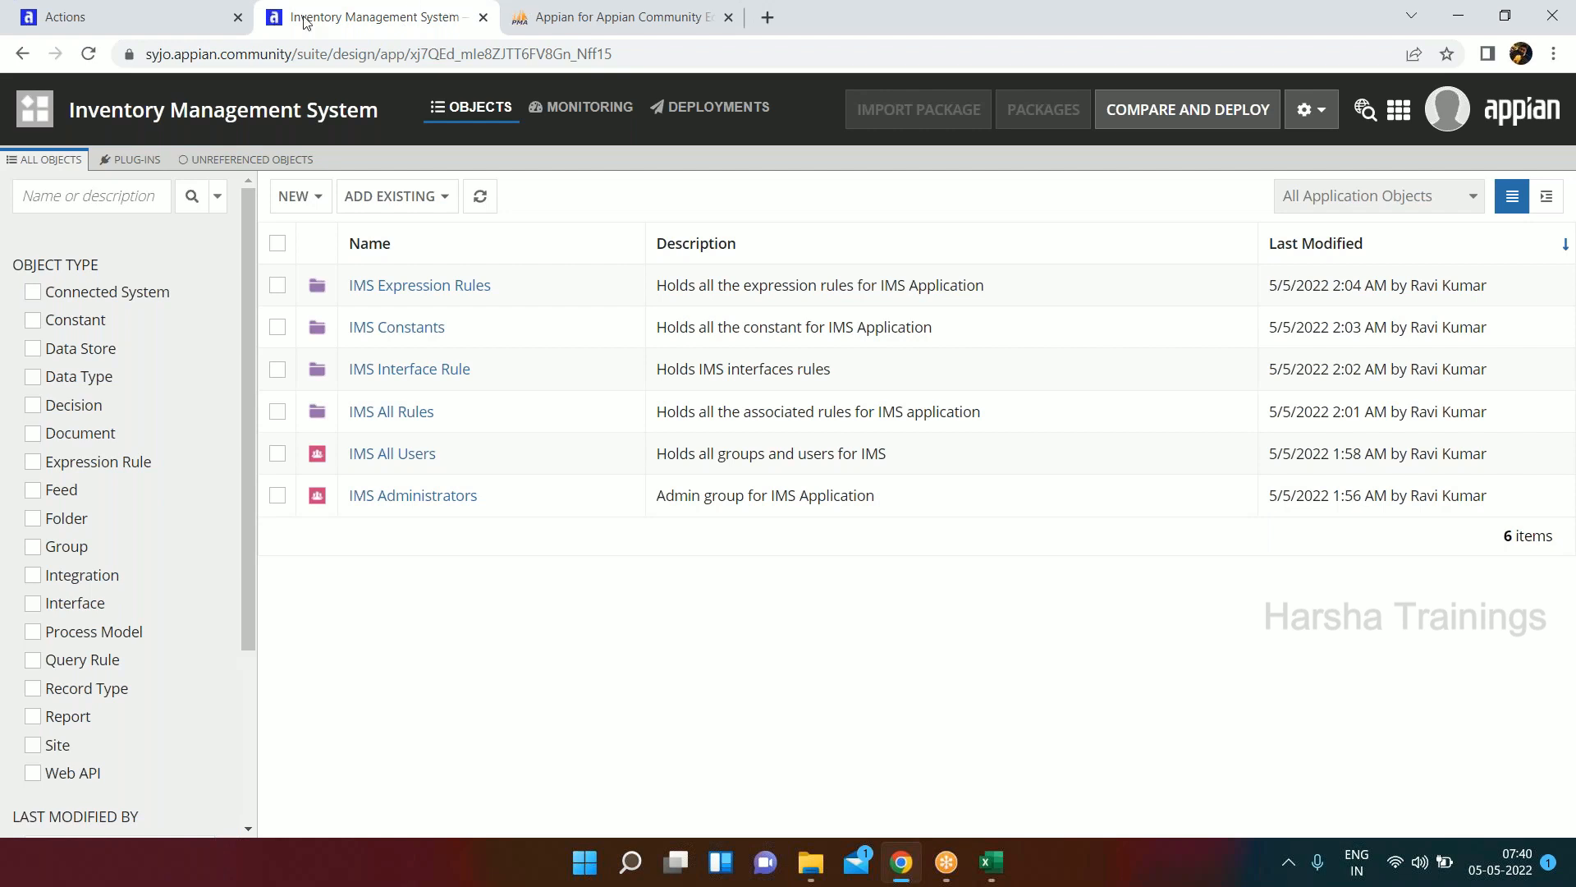
left_click(1141, 35)
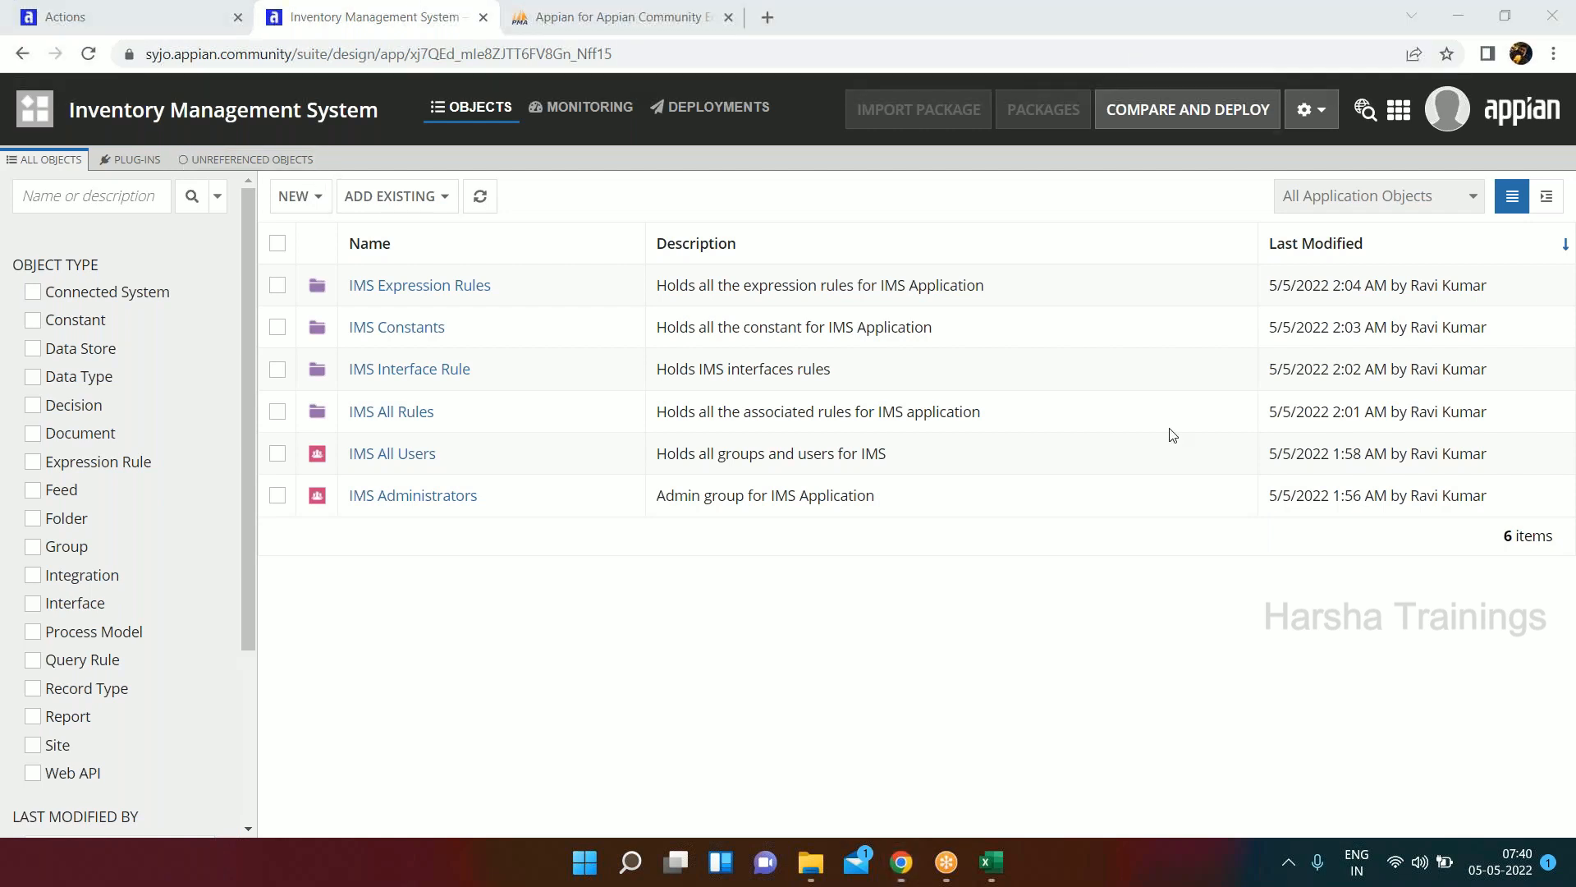